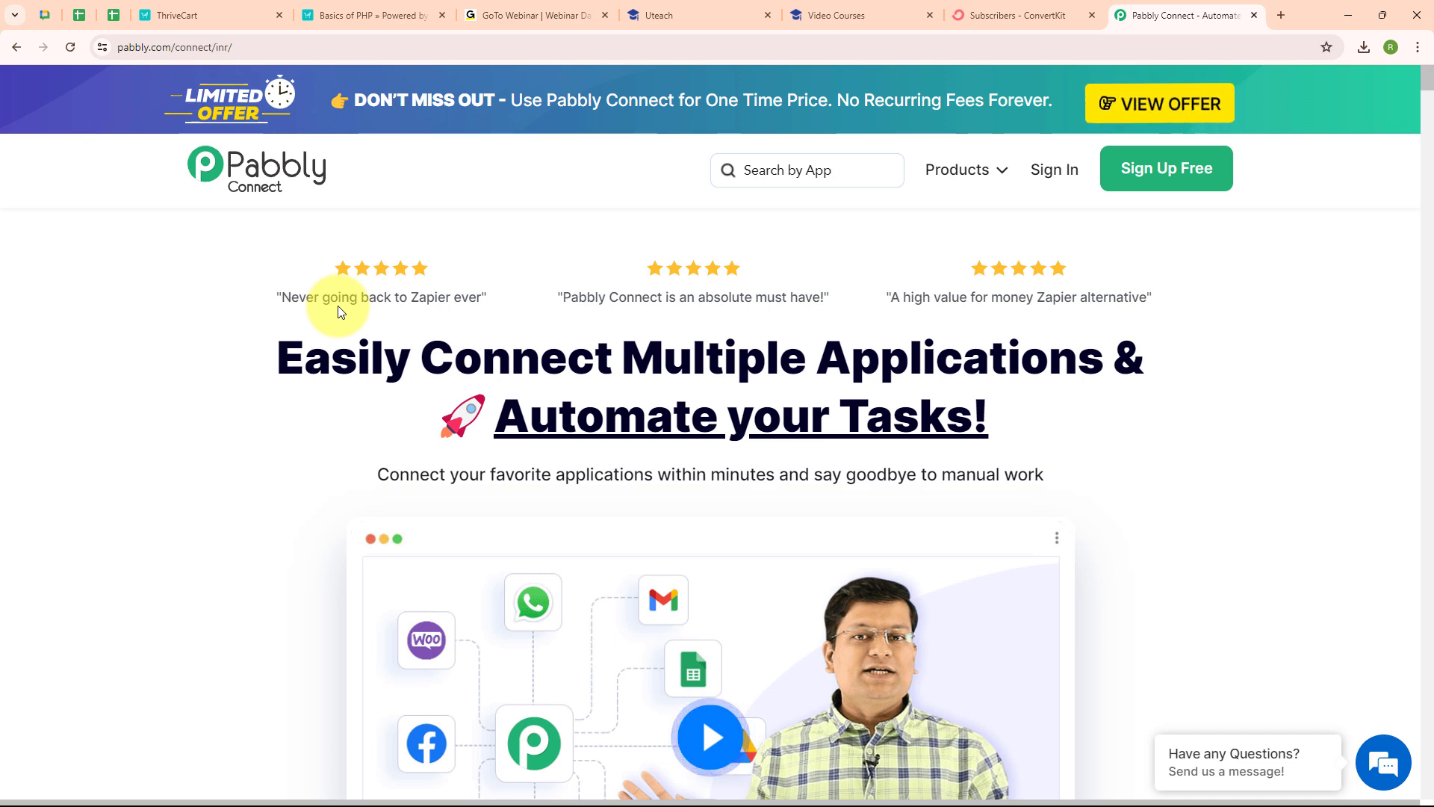
Step: Glance at the Basics of PHP checkout, the Uteach student list, then ConvertKit's 3 lifetime subscribers
left_click(369, 17)
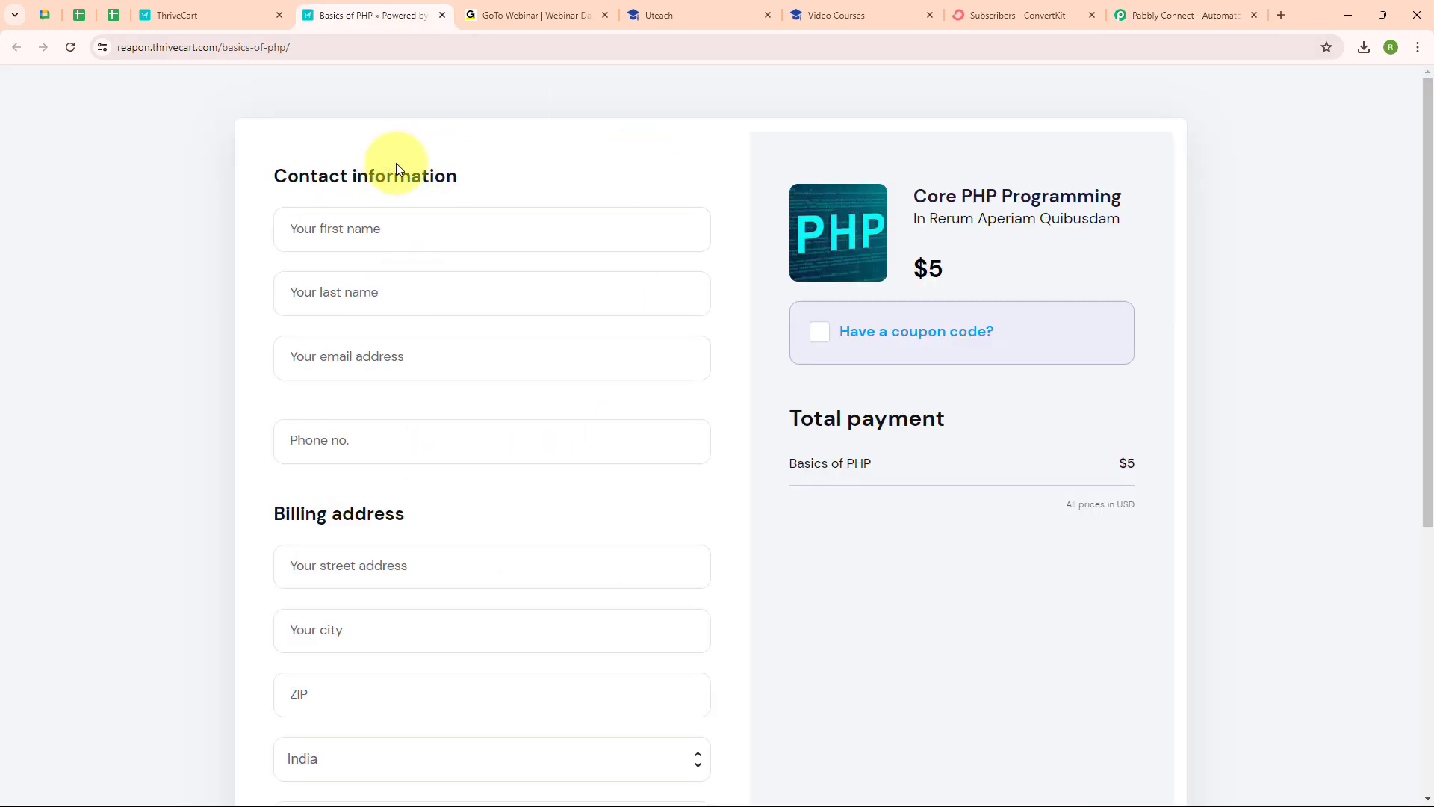
left_click(671, 9)
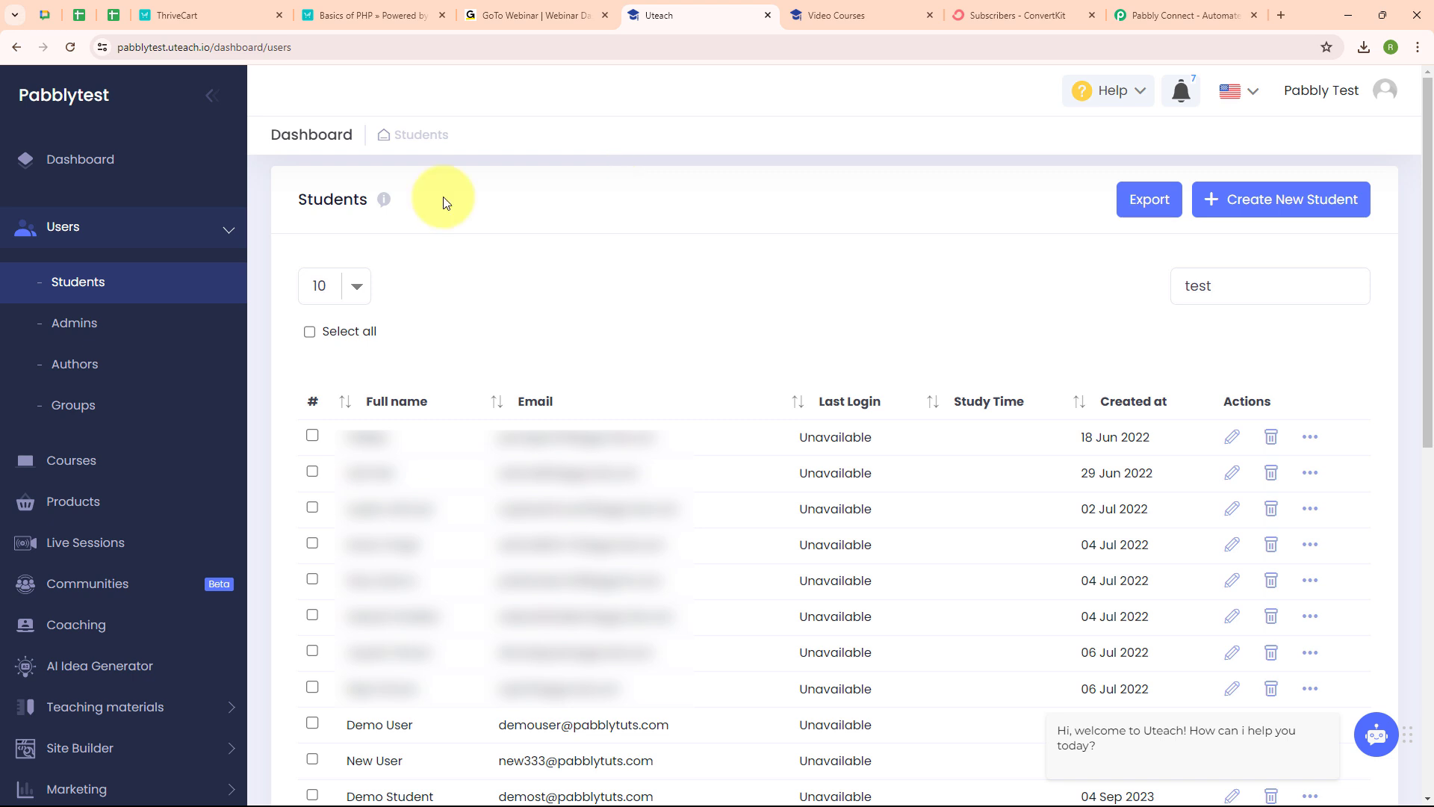
left_click(1003, 7)
Step: Scroll through ConvertKit's Confirmed Subscribers table, then go back to the Pabbly Connect homepage
scroll(709, 396, "down", 6)
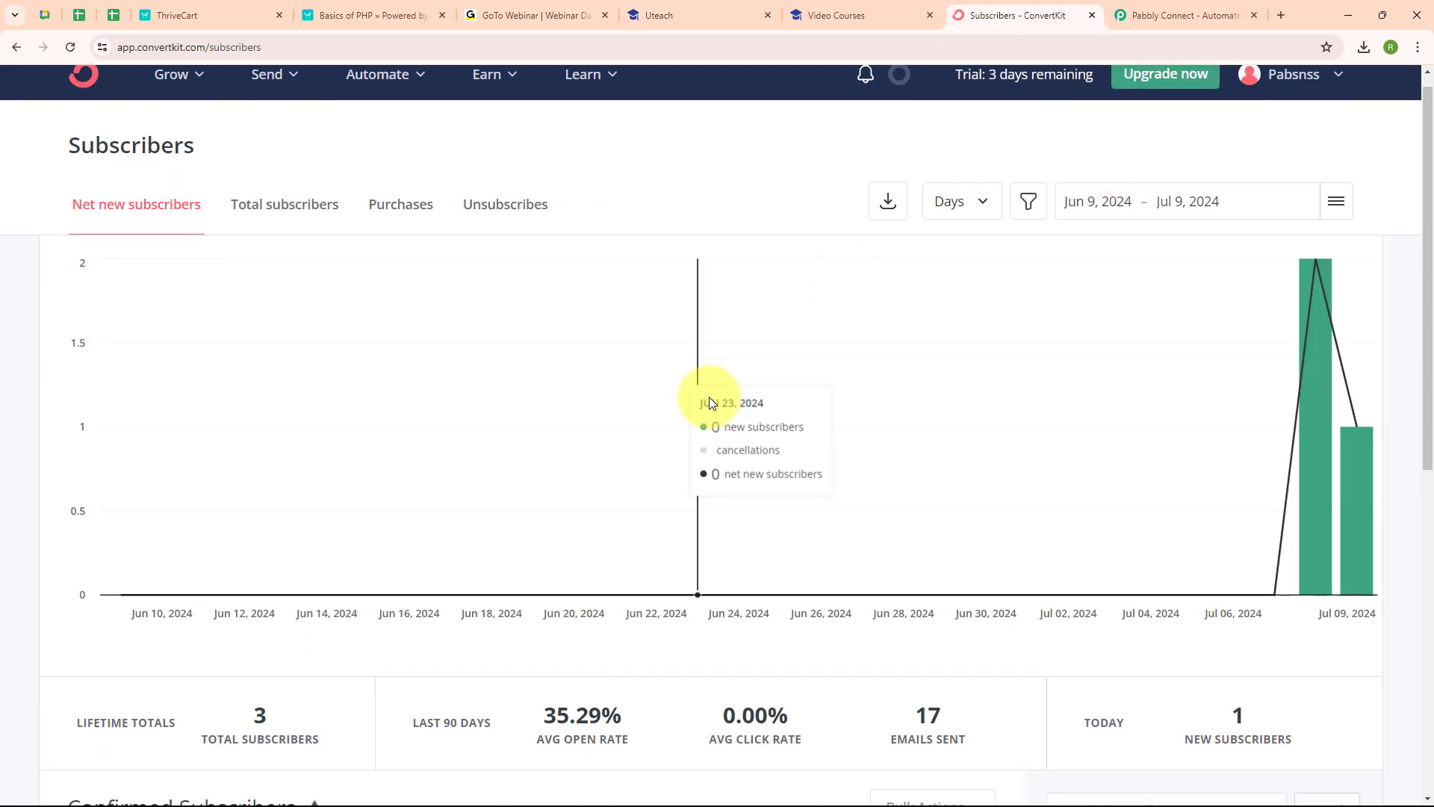
scroll(710, 396, "down", 1)
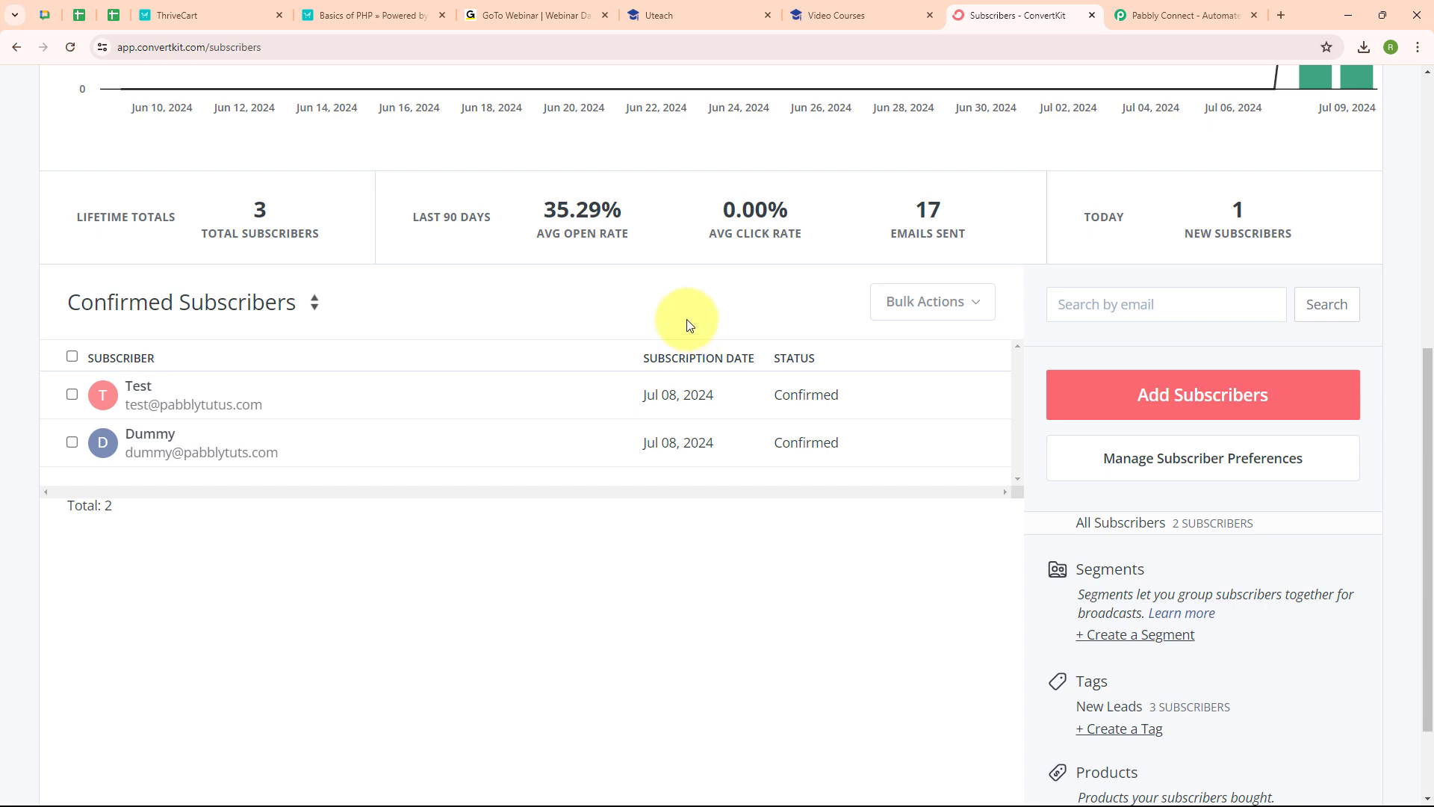
left_click(1180, 13)
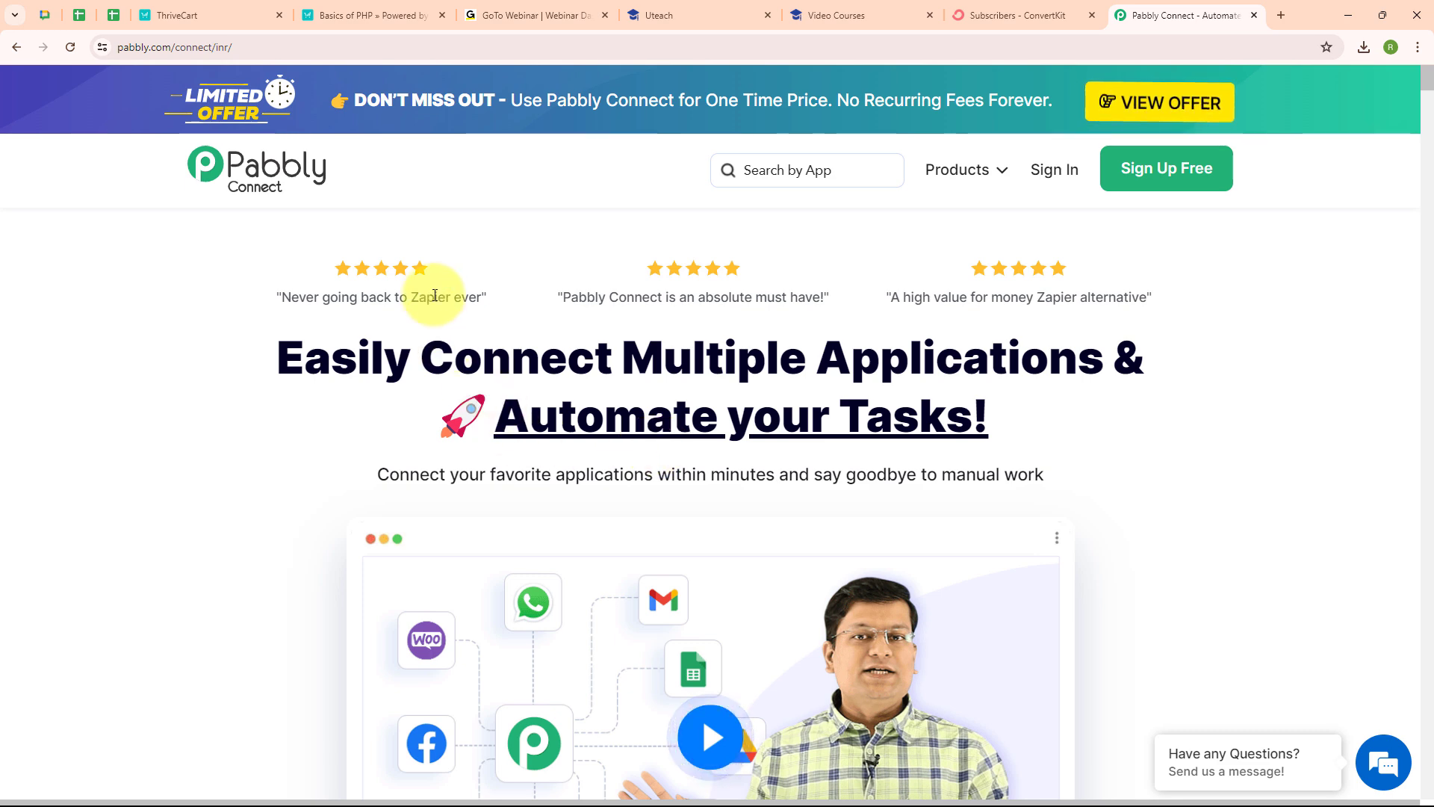
Step: Sign in from the Pabbly Connect site, landing on All Pabbly Apps with its five apps
left_click(366, 50)
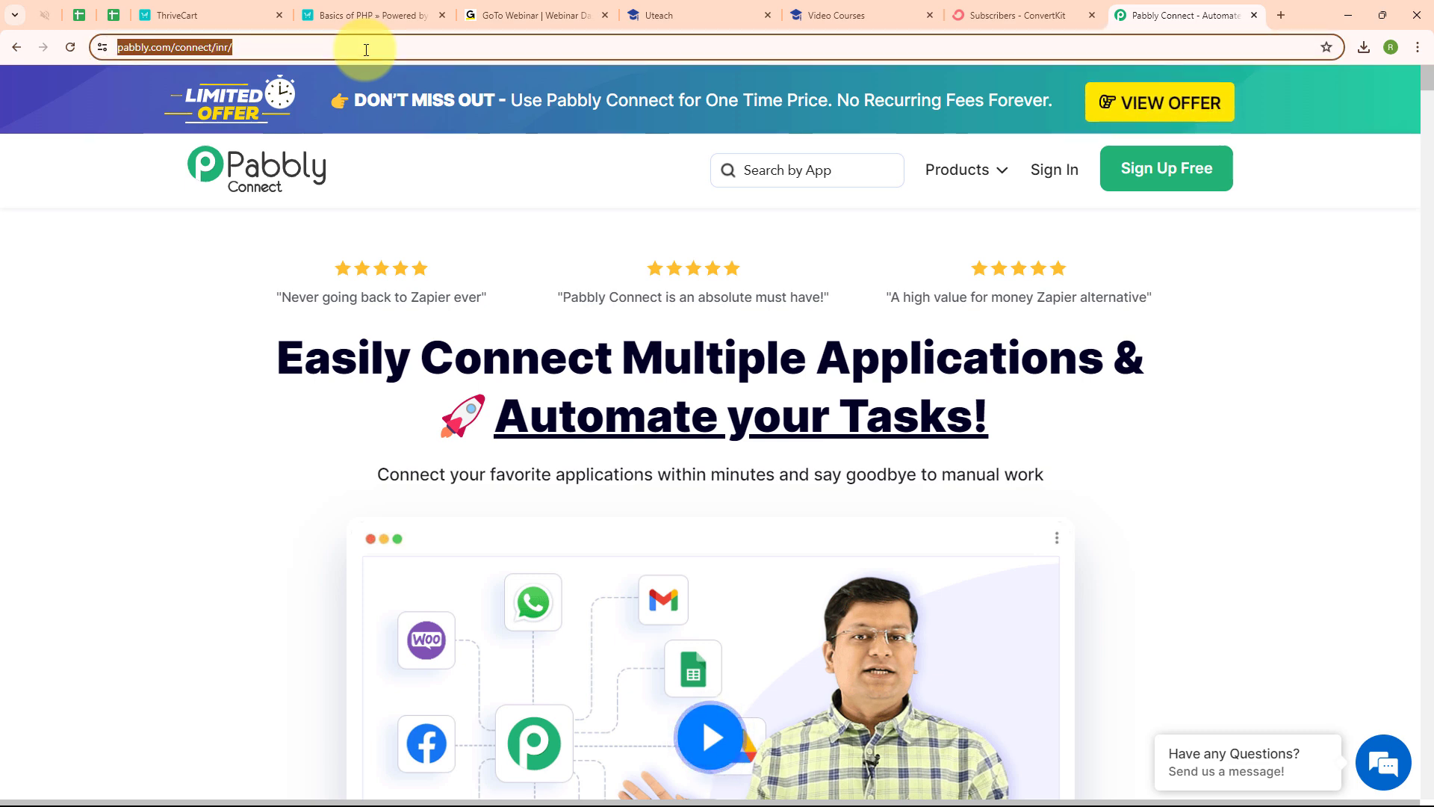
left_click(333, 328)
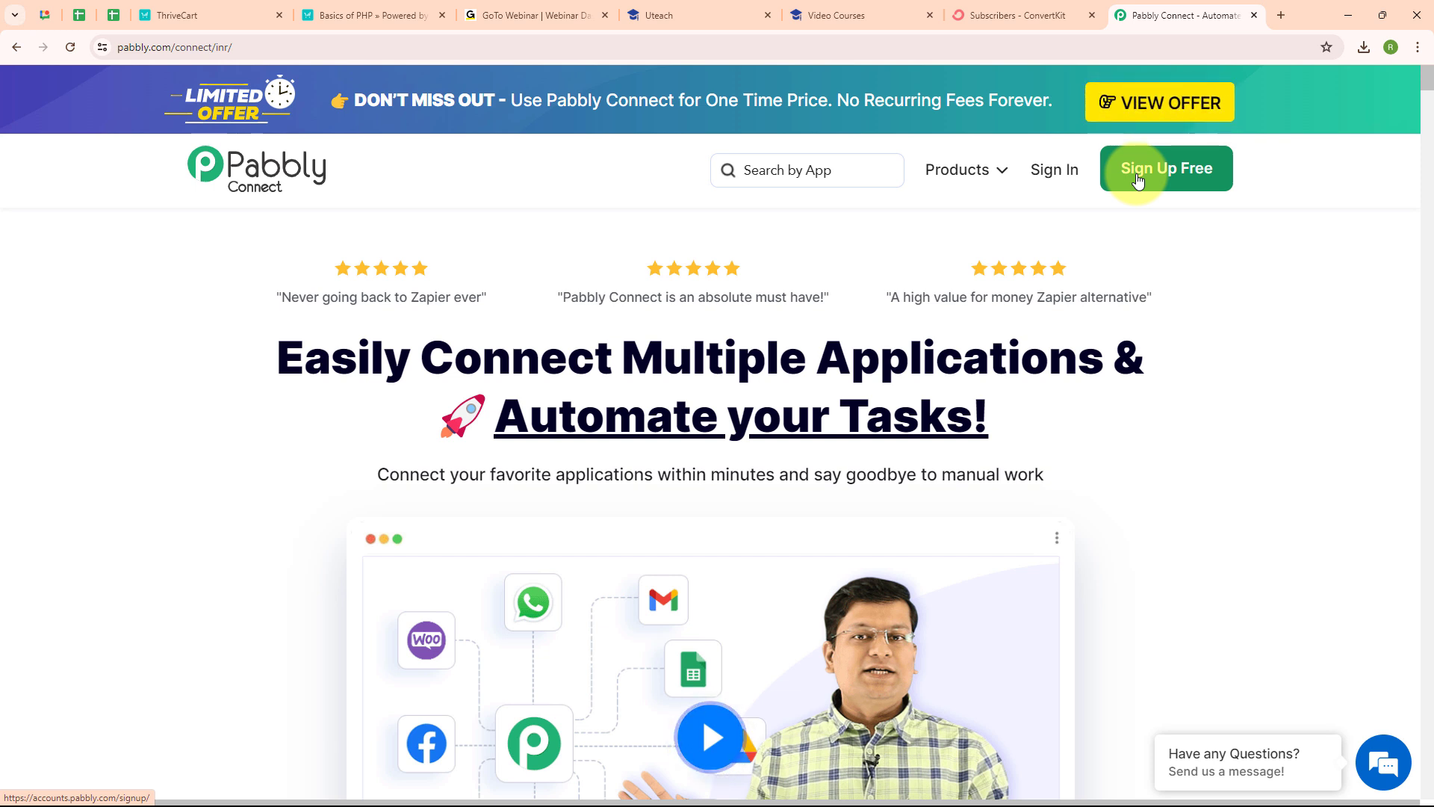
left_click(1055, 171)
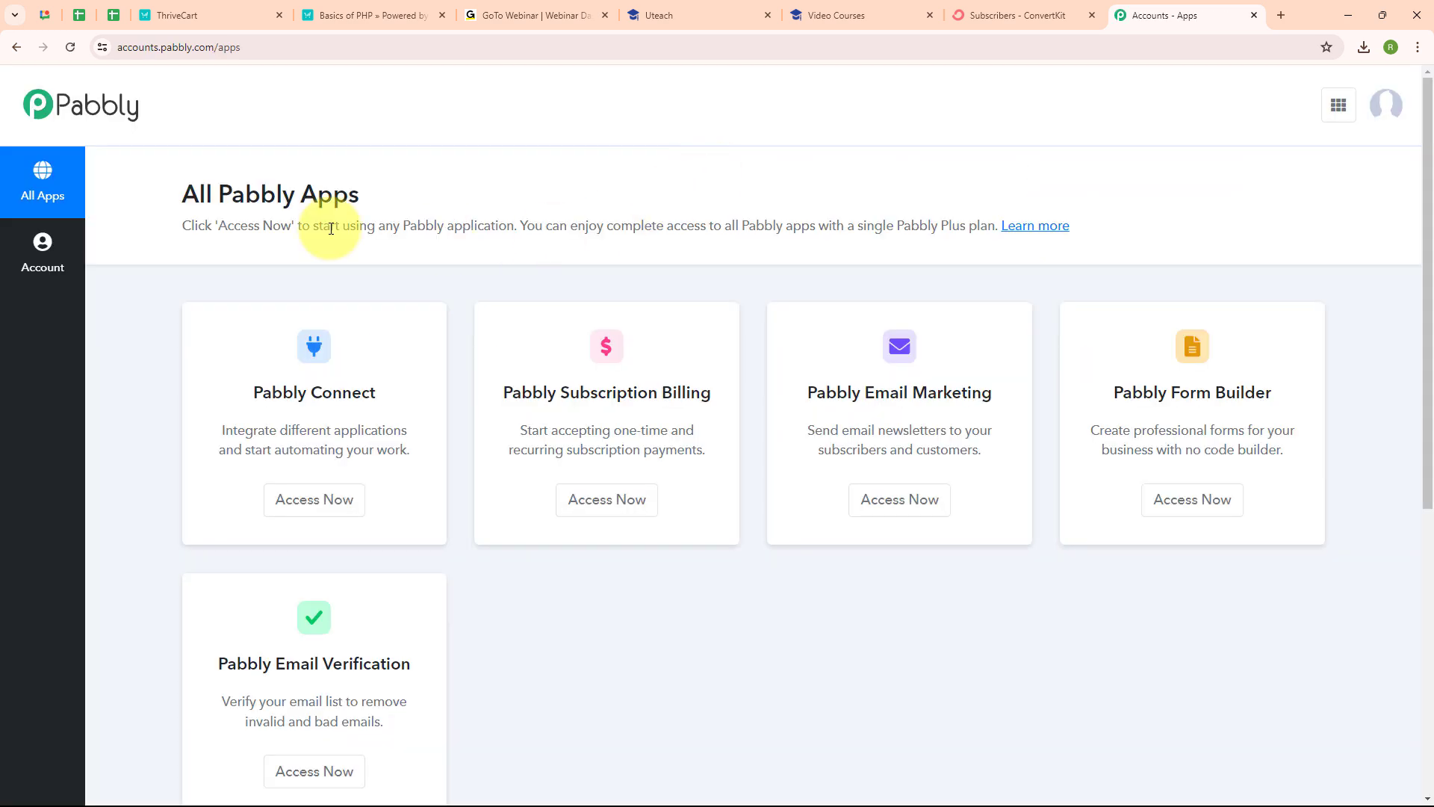
left_click_drag(182, 193, 425, 196)
left_click(423, 195)
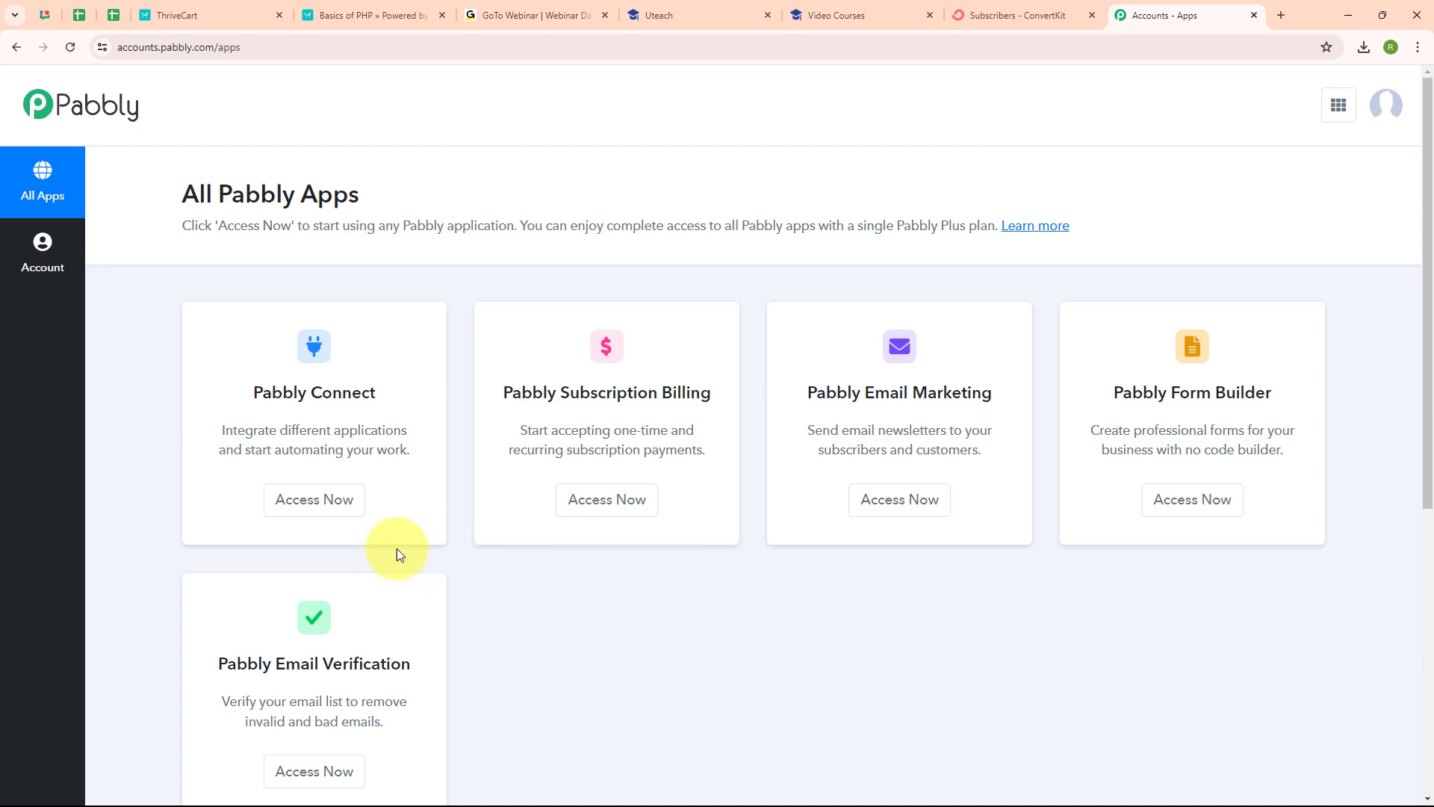
Step: Start a new Pabbly Connect workflow with the pasted name, filed in the Automations folder
left_click(348, 514)
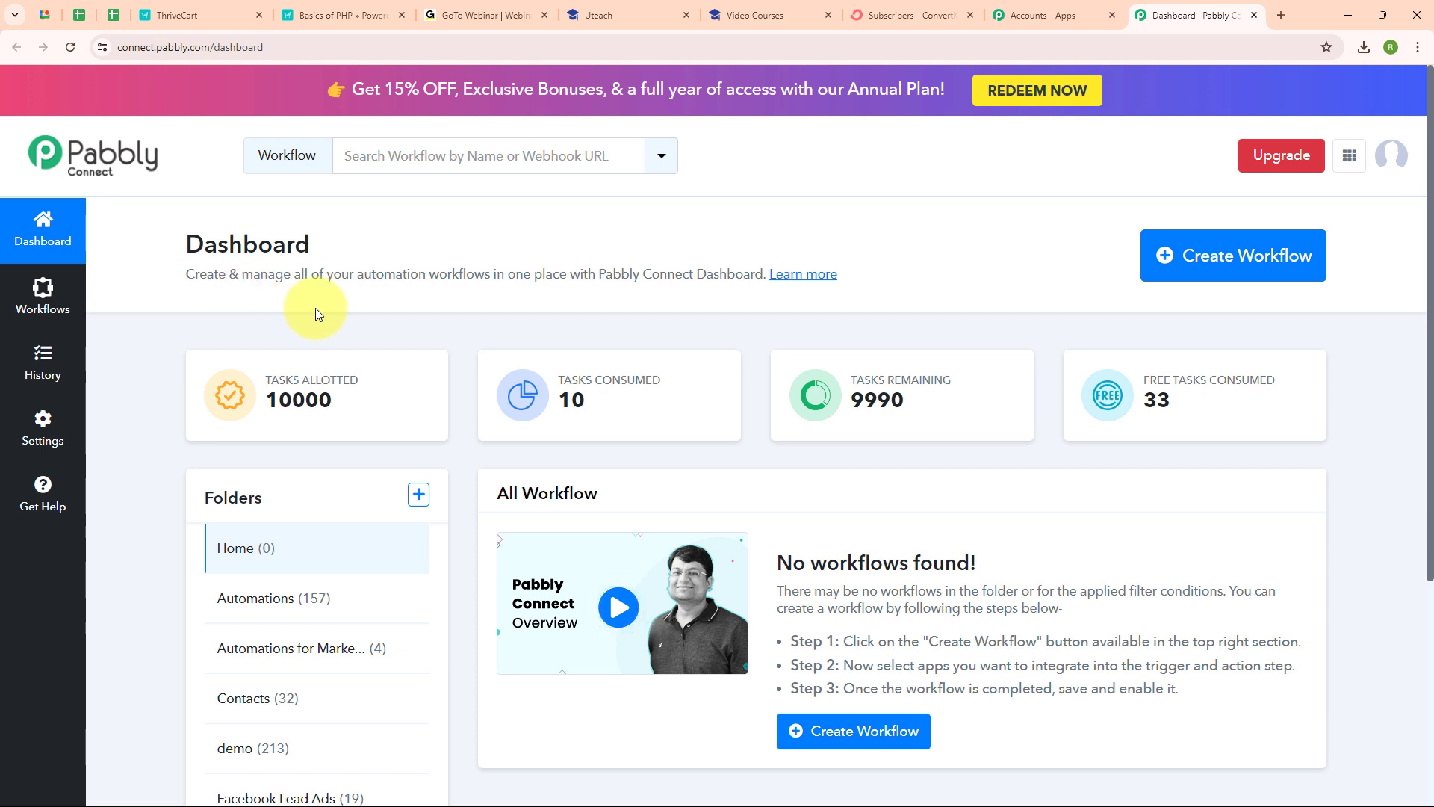
left_click(1186, 275)
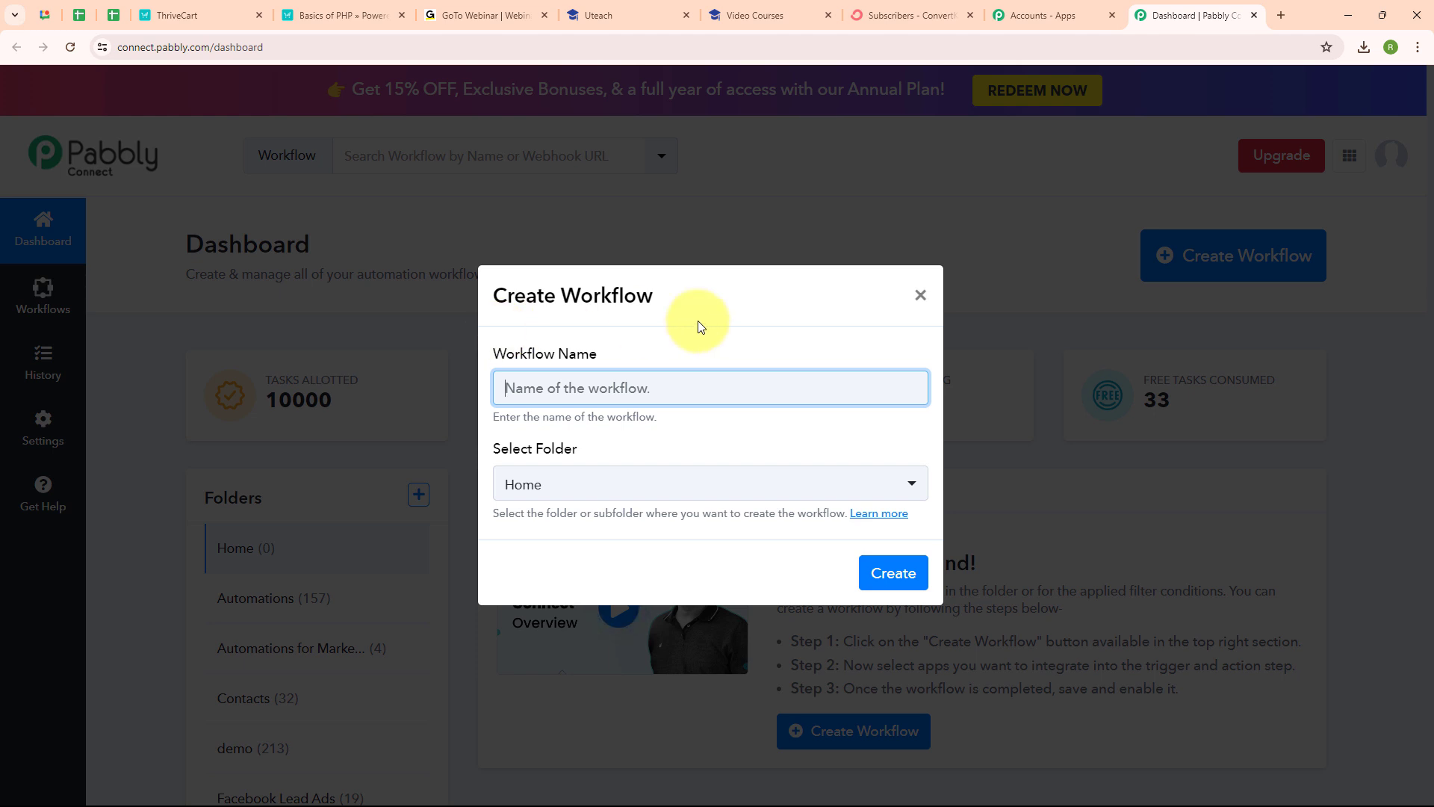
type("Add Students to Uteach Course on ThriveCart Payment & Create ConvertKit Subscriber")
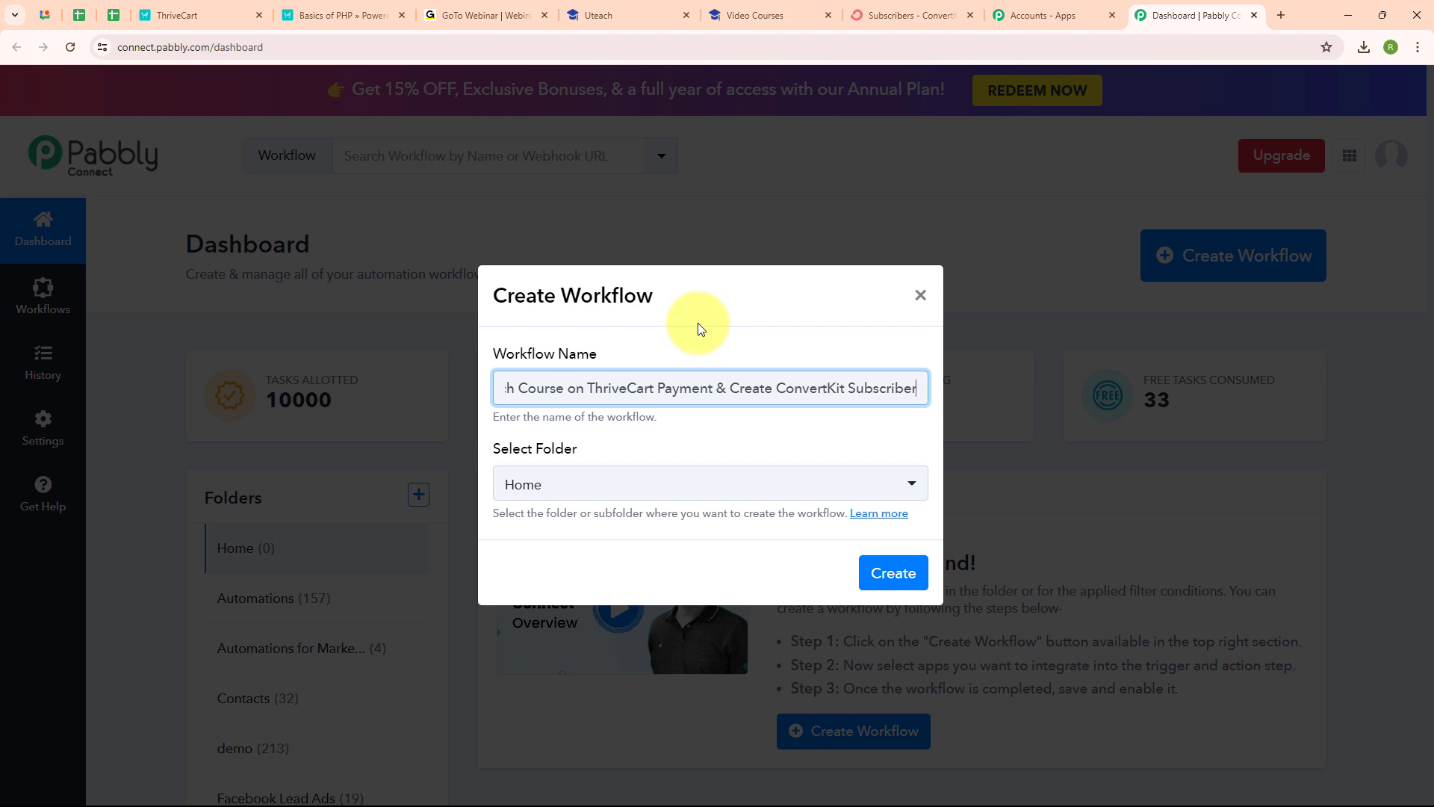
left_click(644, 401)
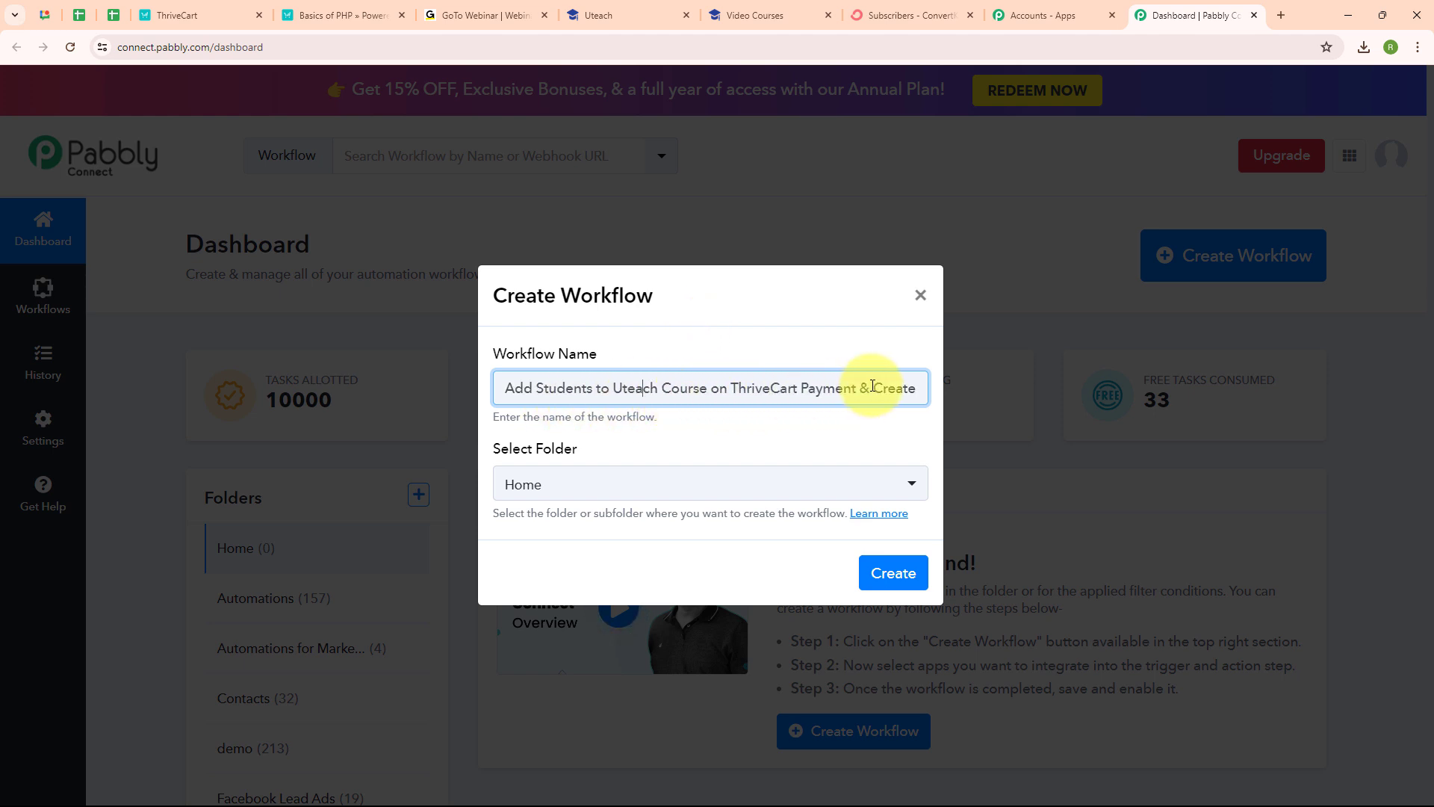
left_click(604, 491)
left_click(595, 227)
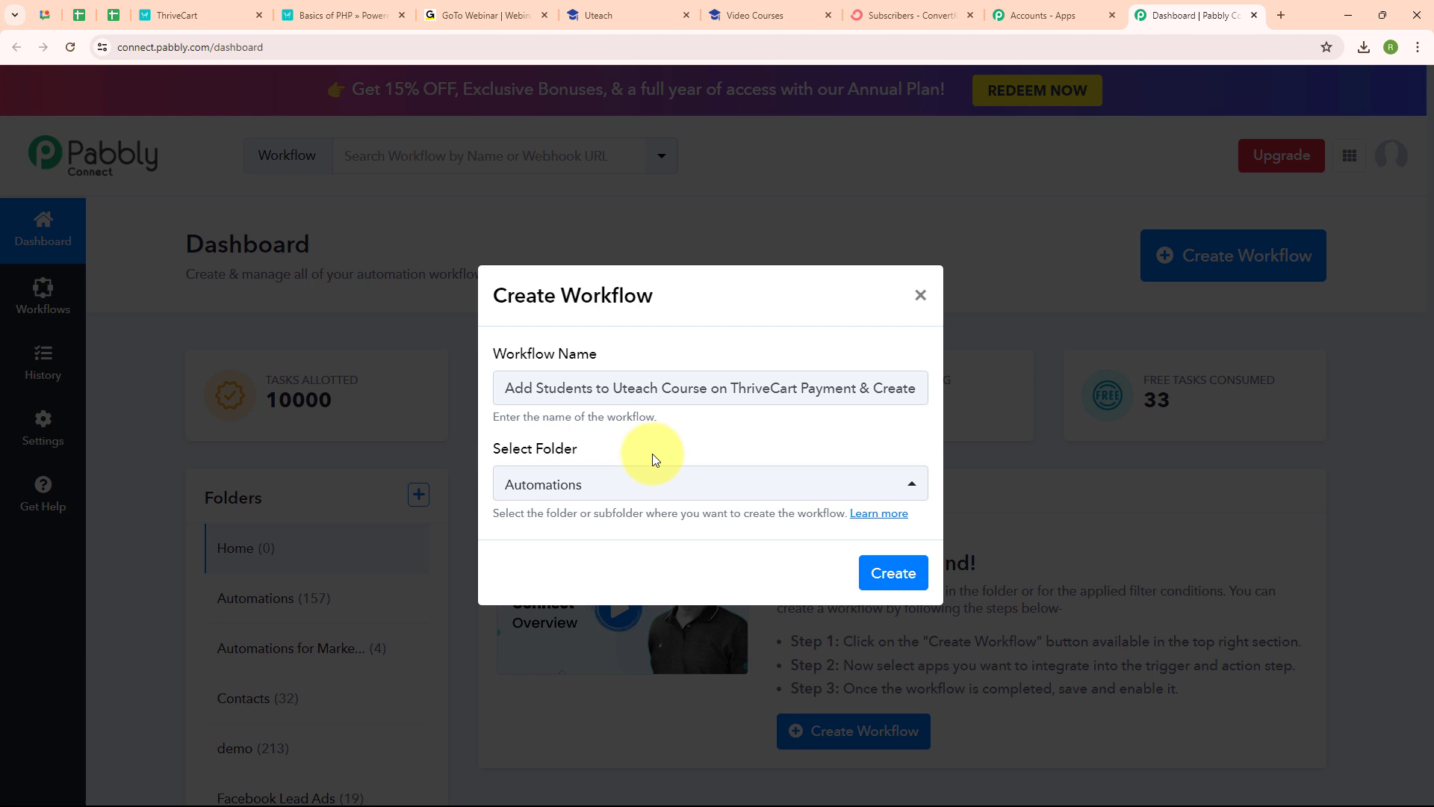
Step: Skim the folders help article, then create the workflow
left_click(871, 515)
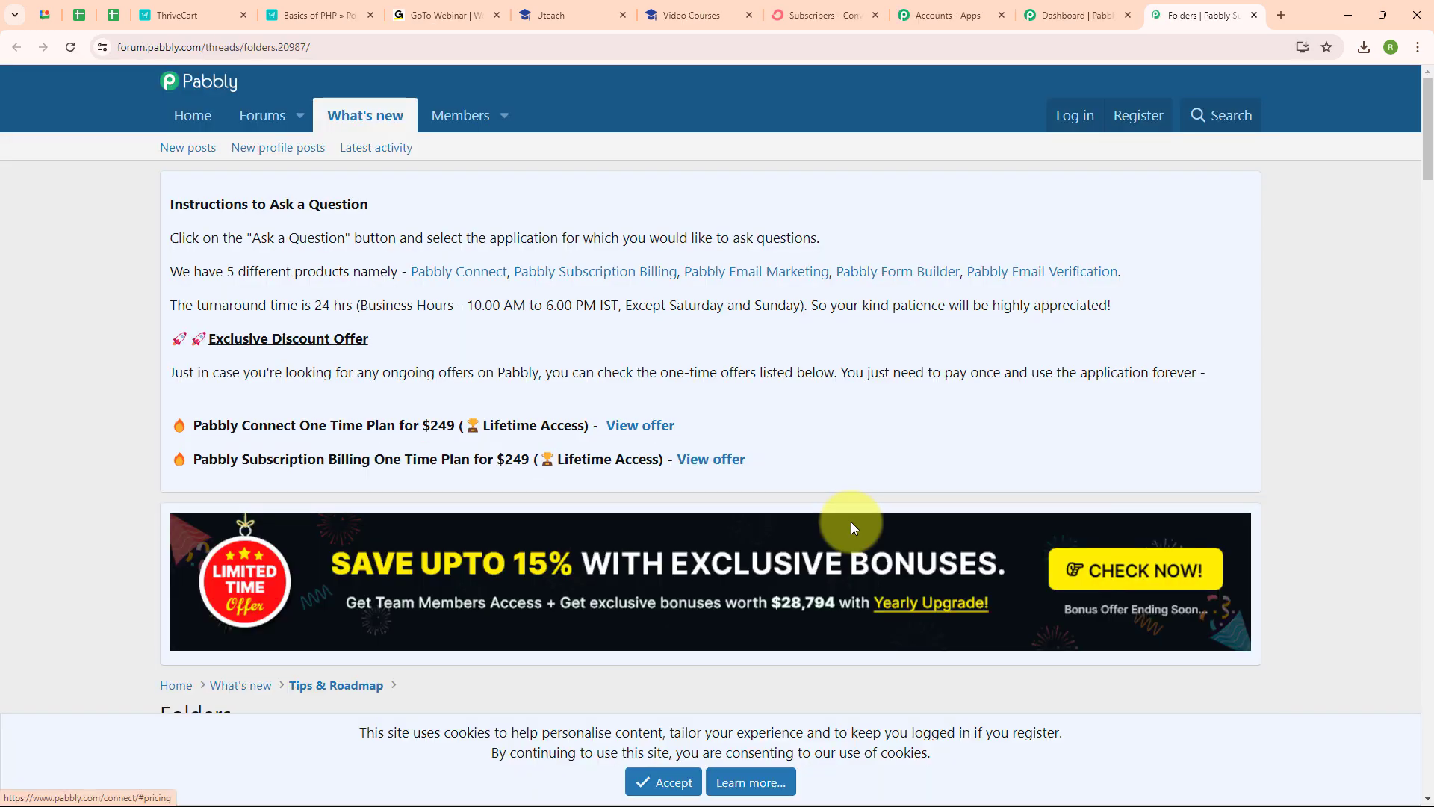
scroll(853, 527, "down", 5)
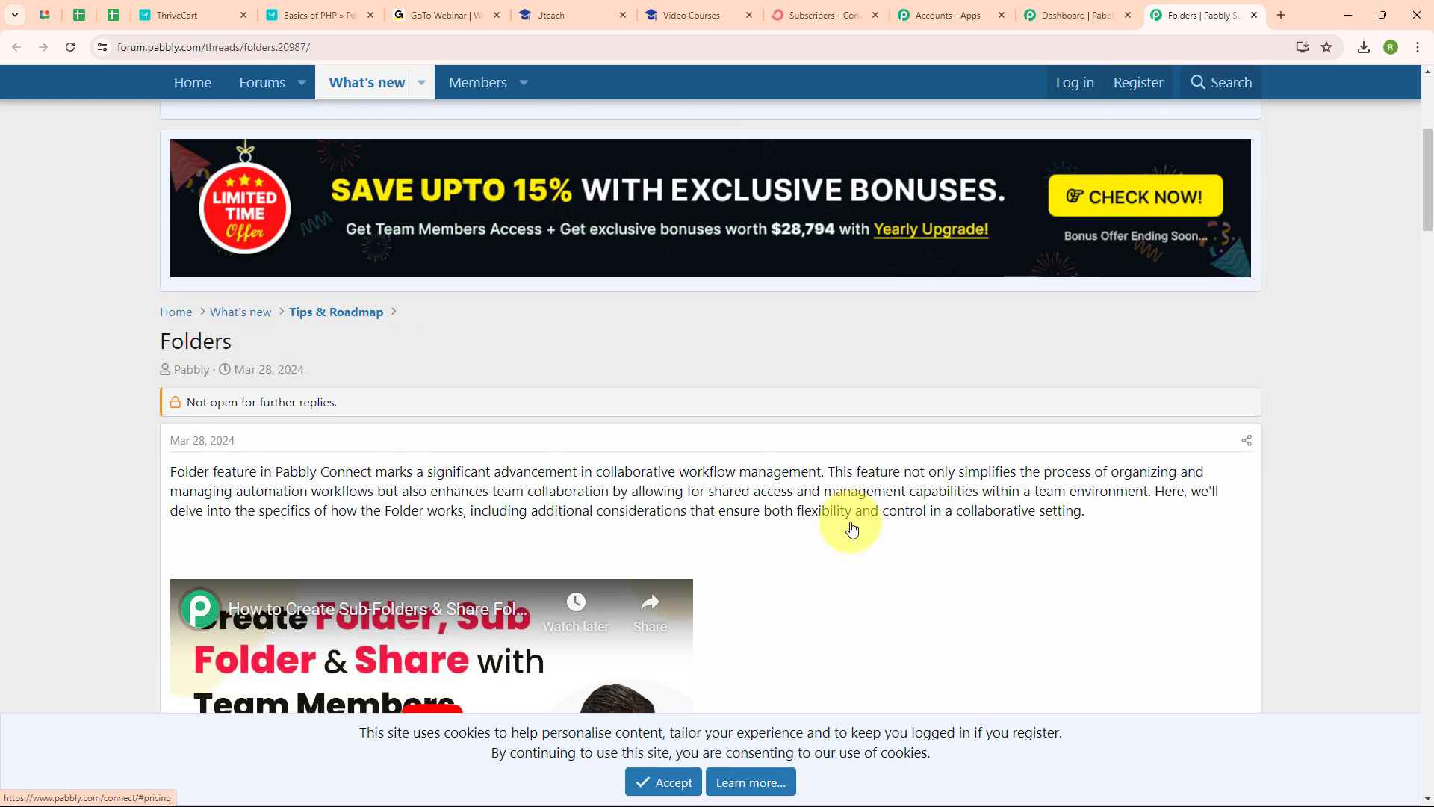
scroll(851, 527, "down", 4)
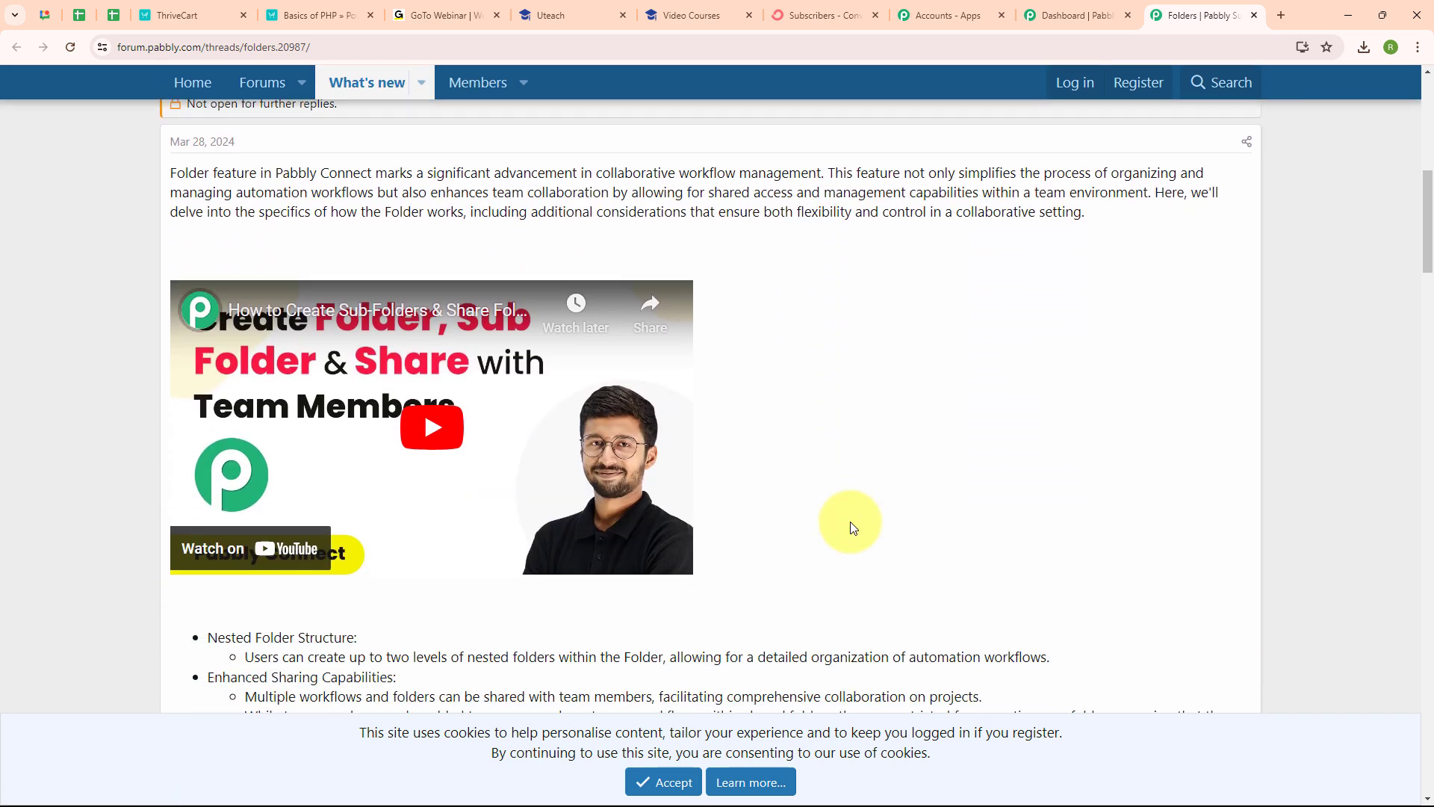
left_click(1253, 16)
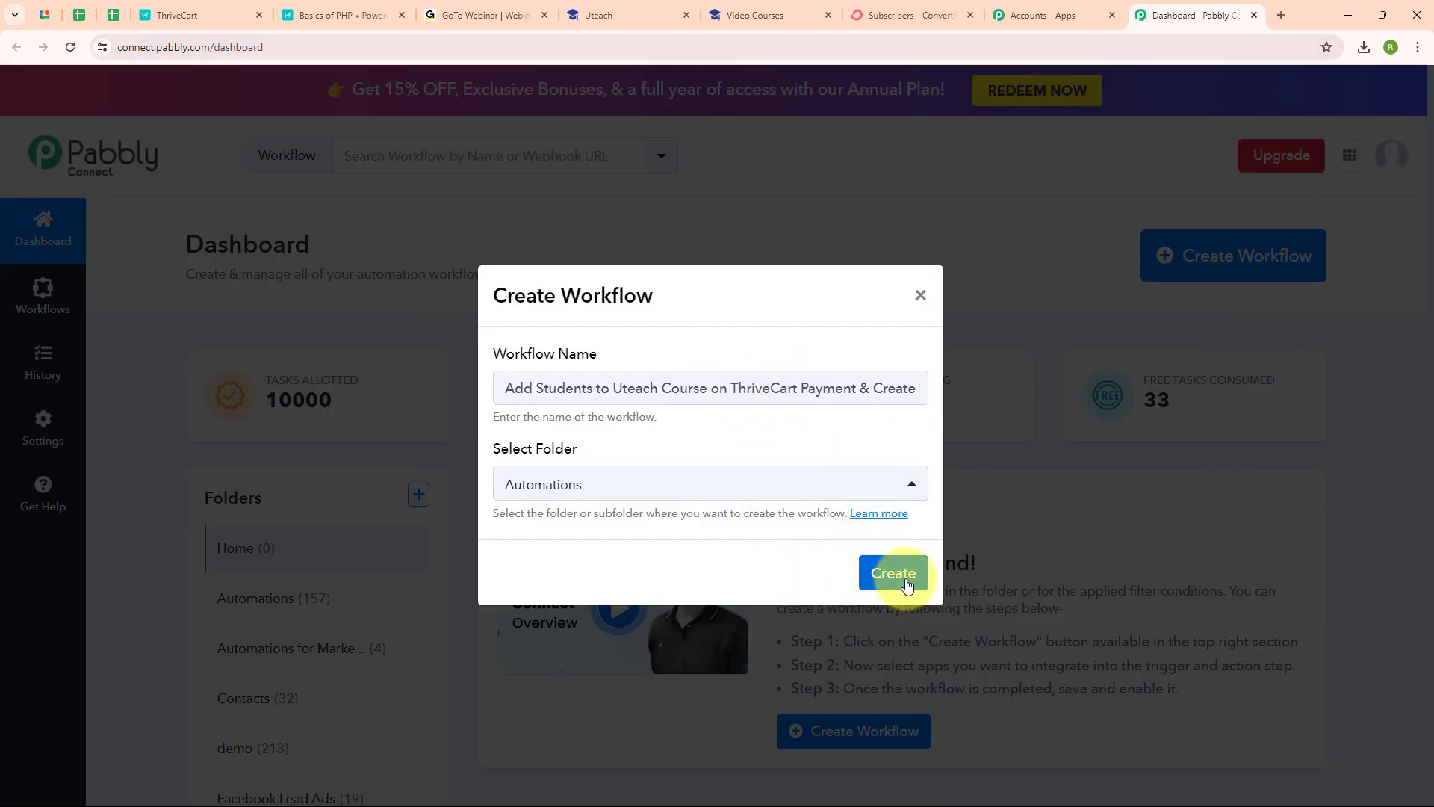
left_click(898, 585)
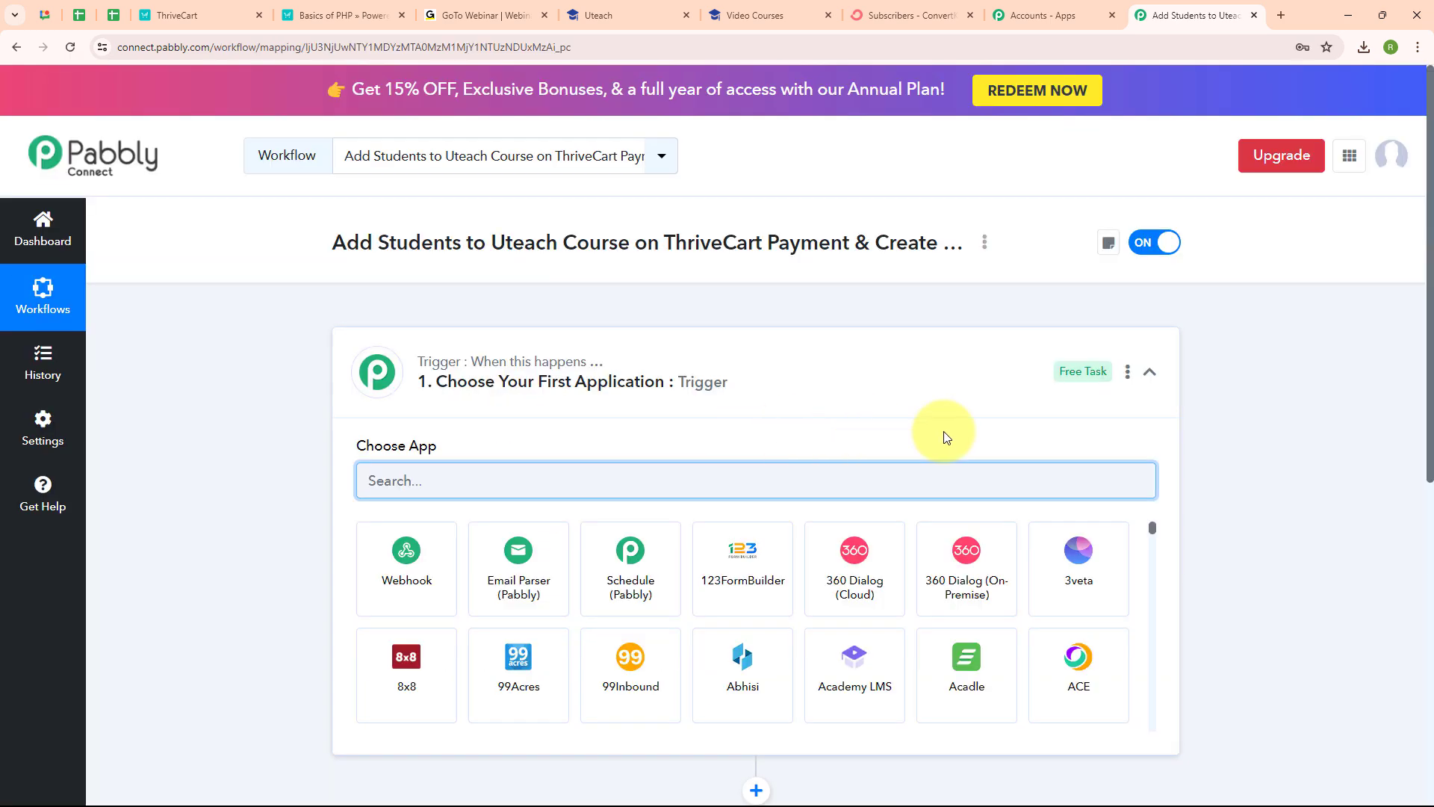
Step: Choose ThriveCart (searched 'thr') as the trigger app with the Product Purchase event
left_click(1150, 371)
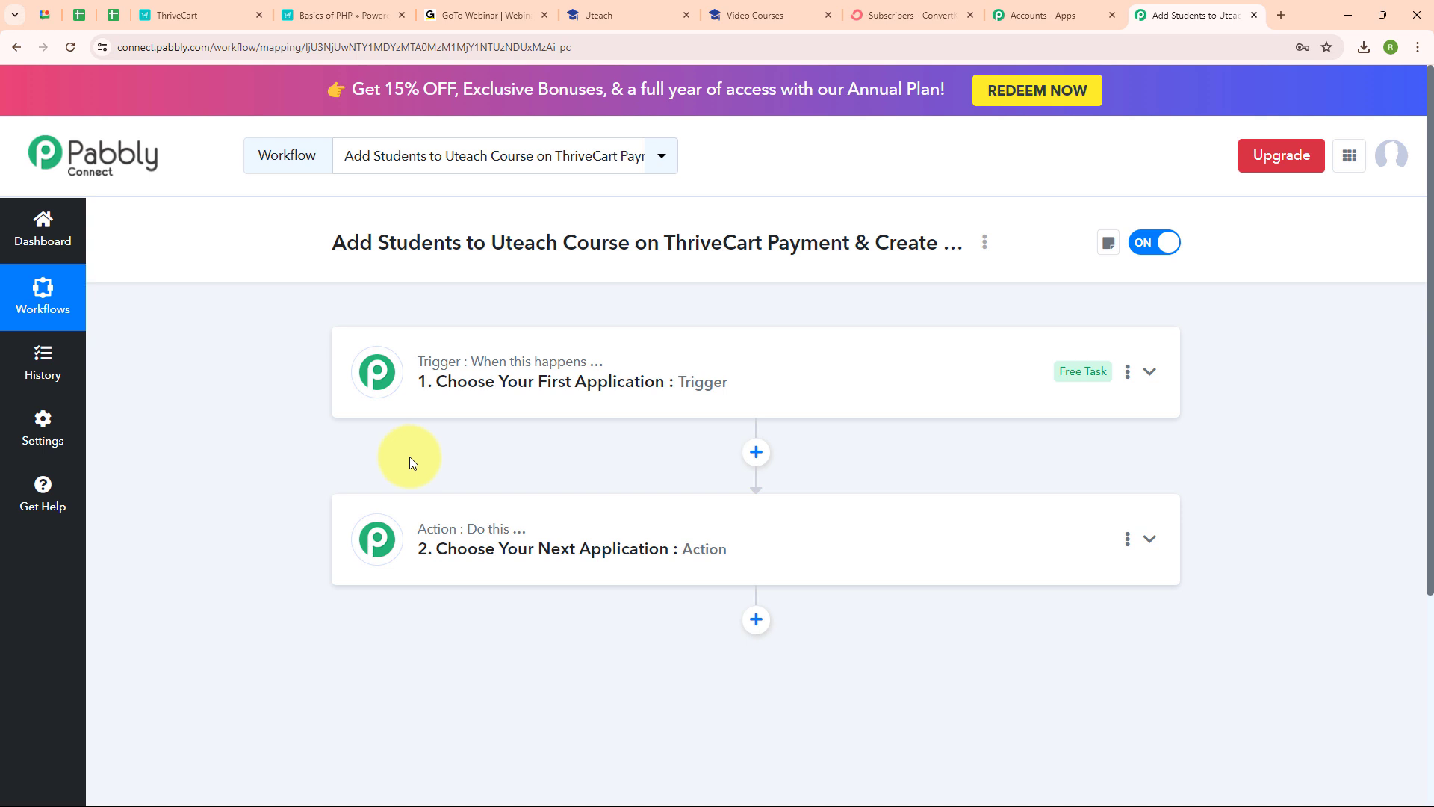
left_click(1147, 372)
left_click(555, 494)
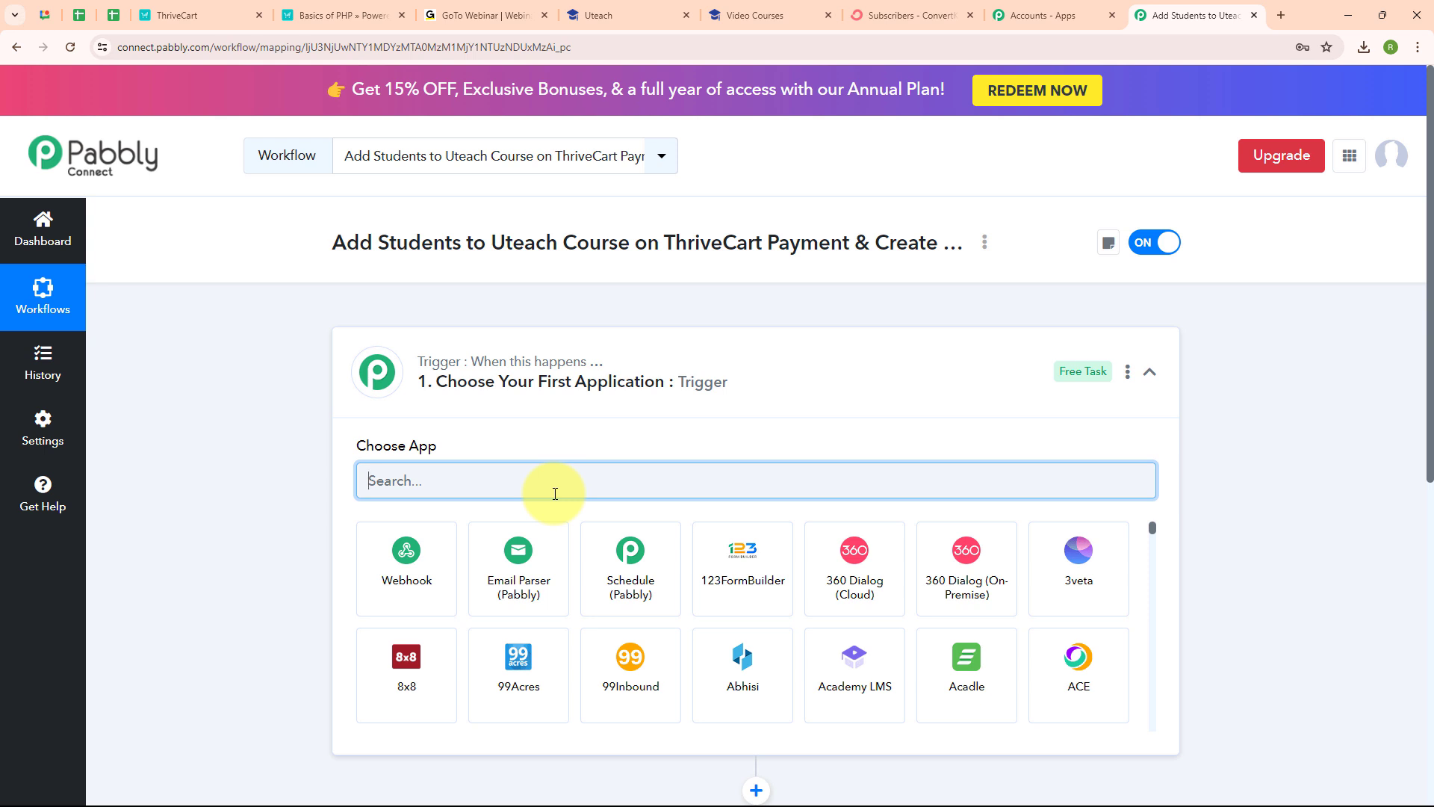
type("thr")
left_click(429, 549)
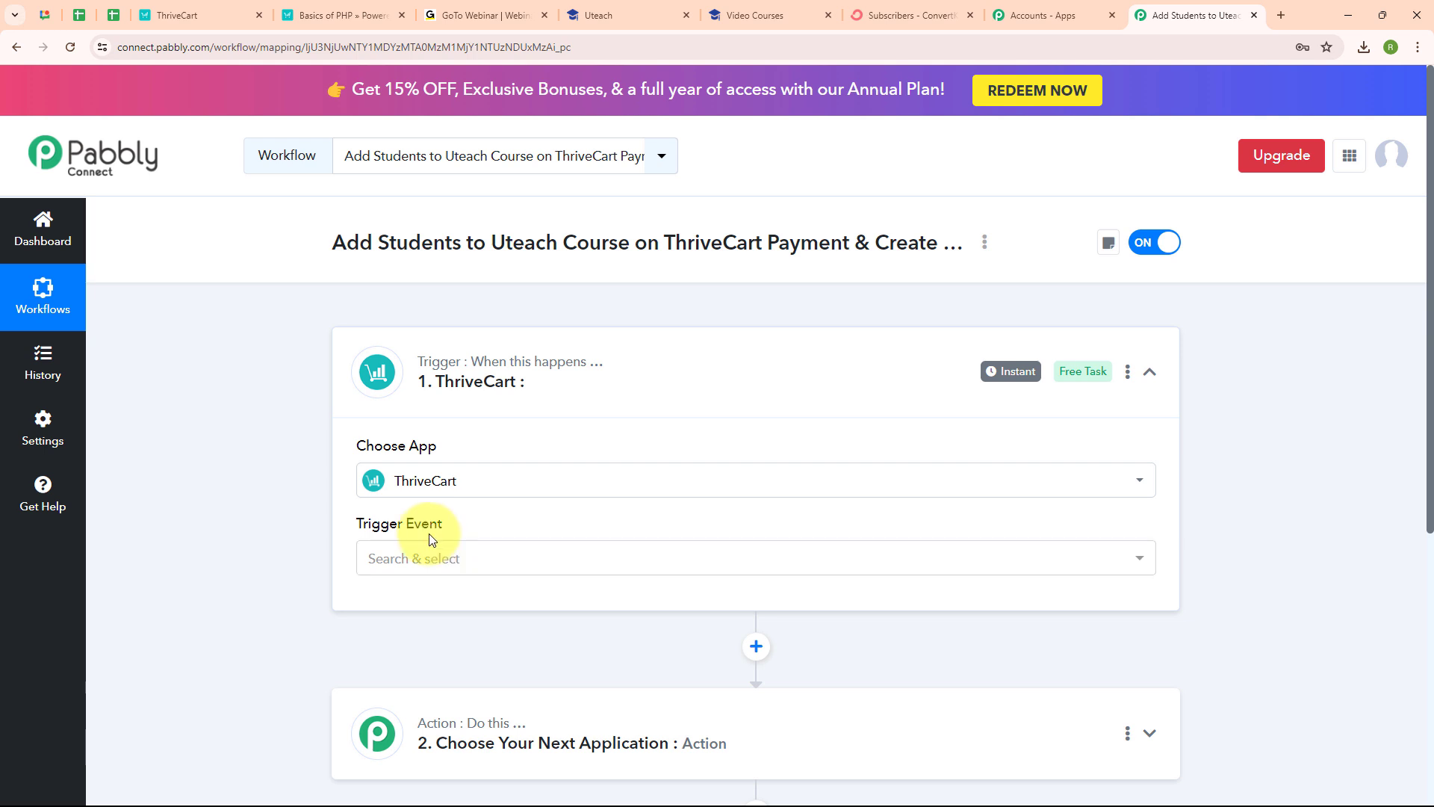
left_click(406, 557)
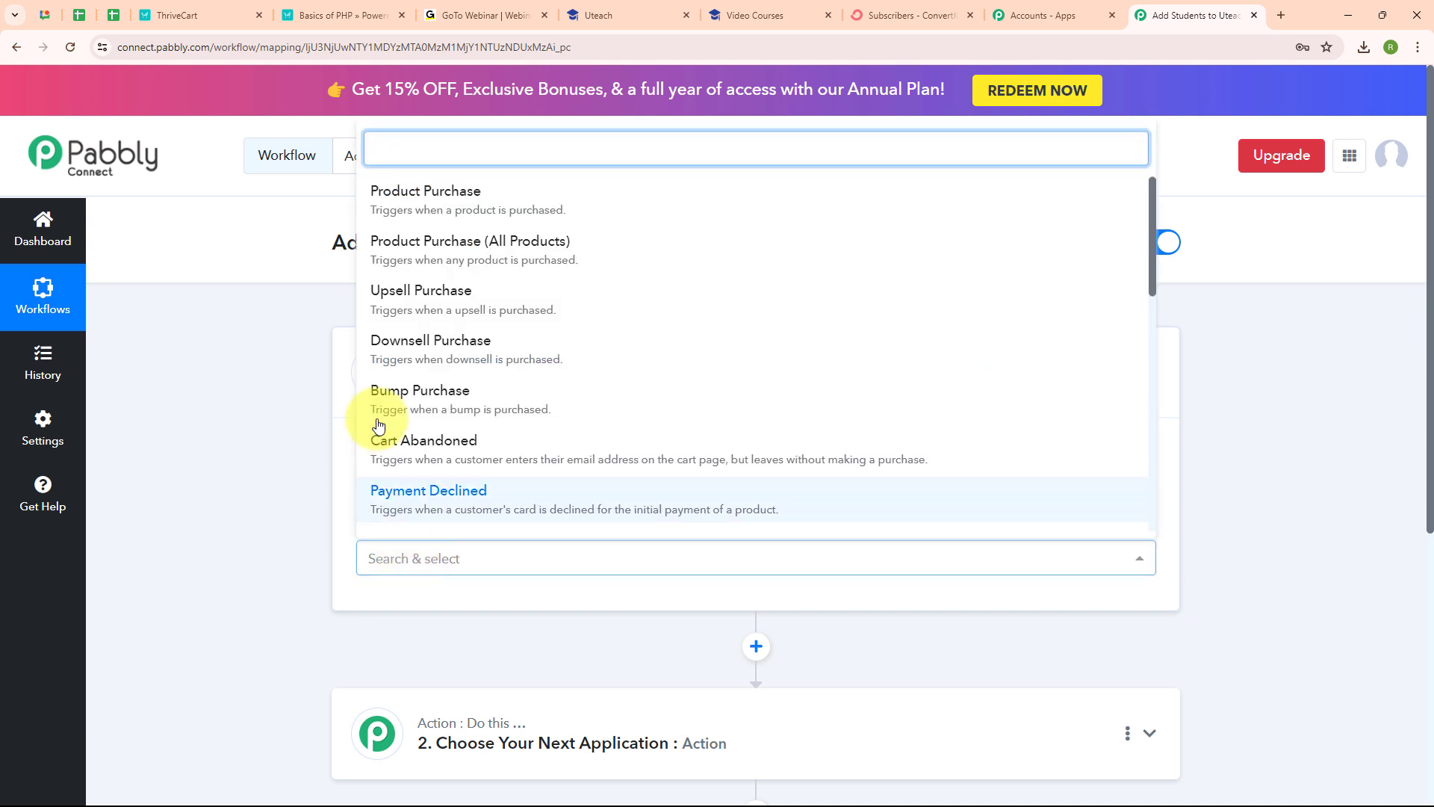
left_click(574, 201)
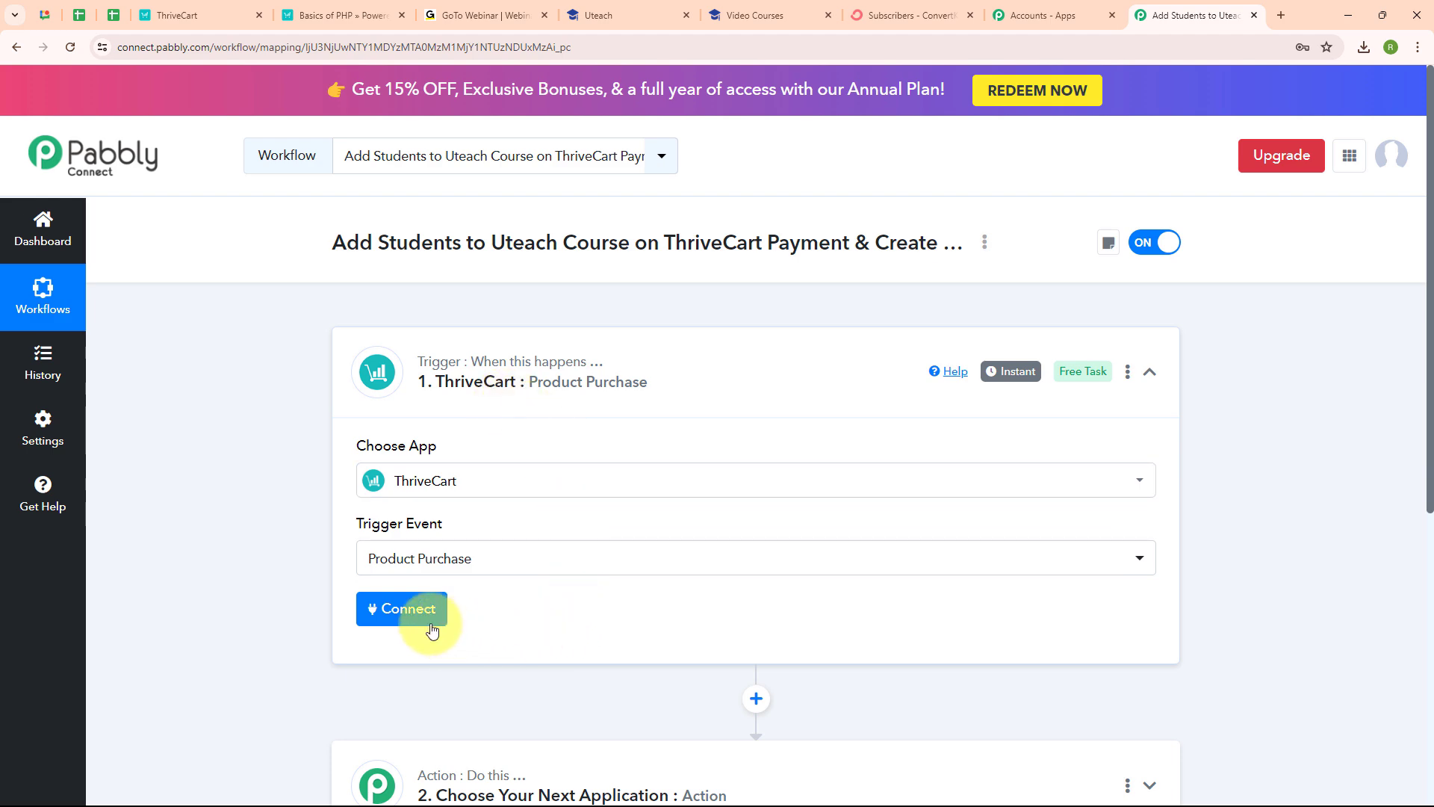
Step: Add a new ThriveCart connection, note its token hint, and switch to the ThriveCart tab
left_click(409, 620)
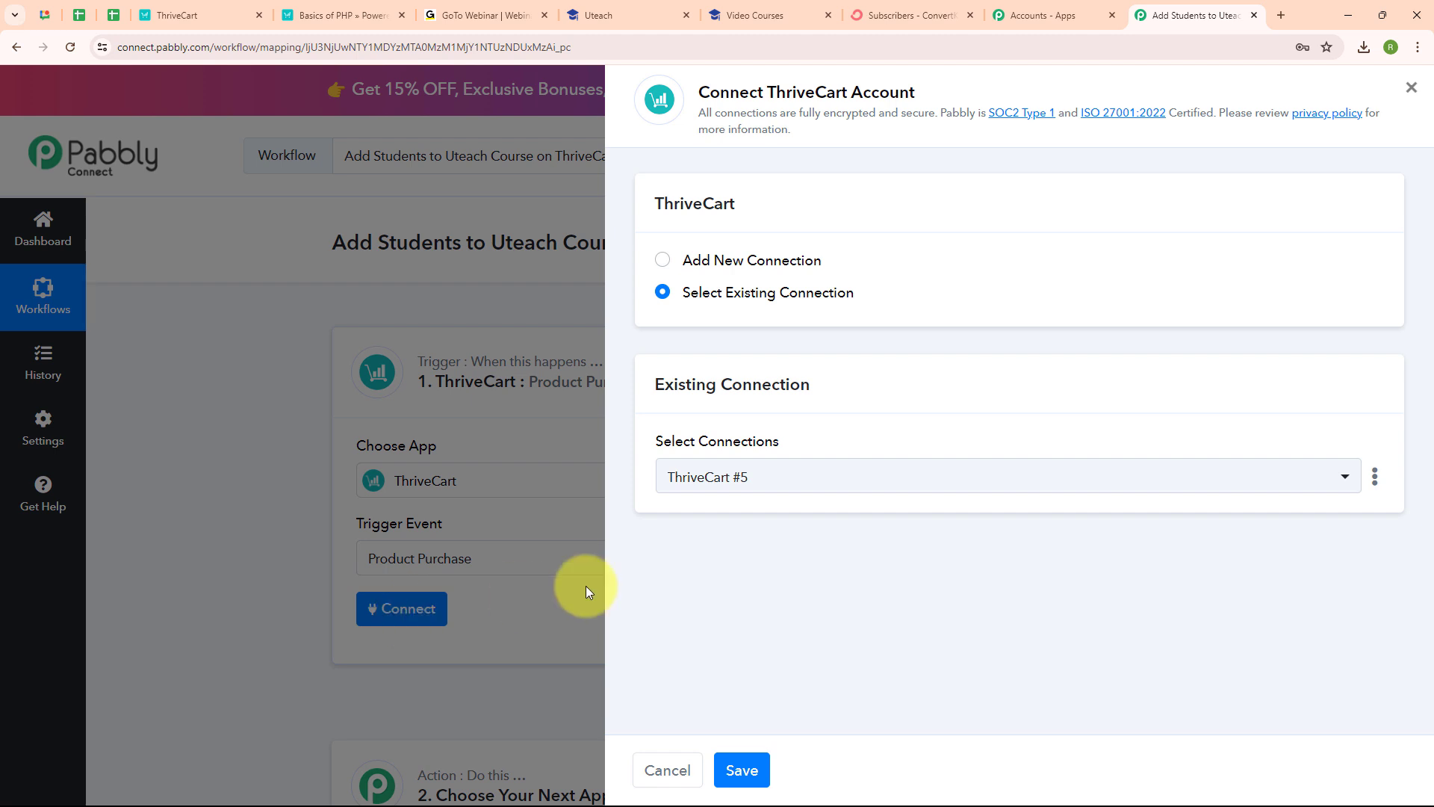
left_click(739, 262)
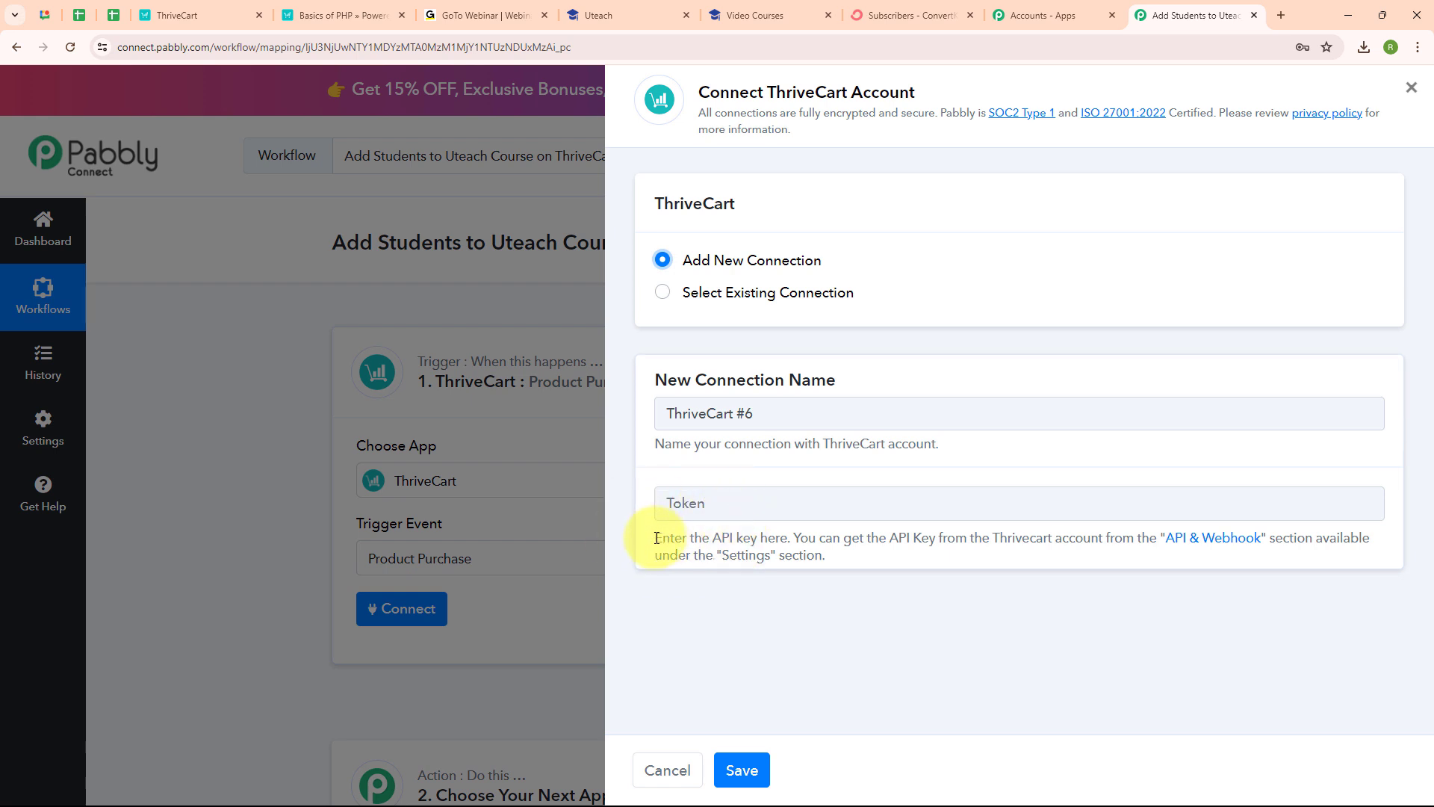
left_click_drag(655, 537, 854, 585)
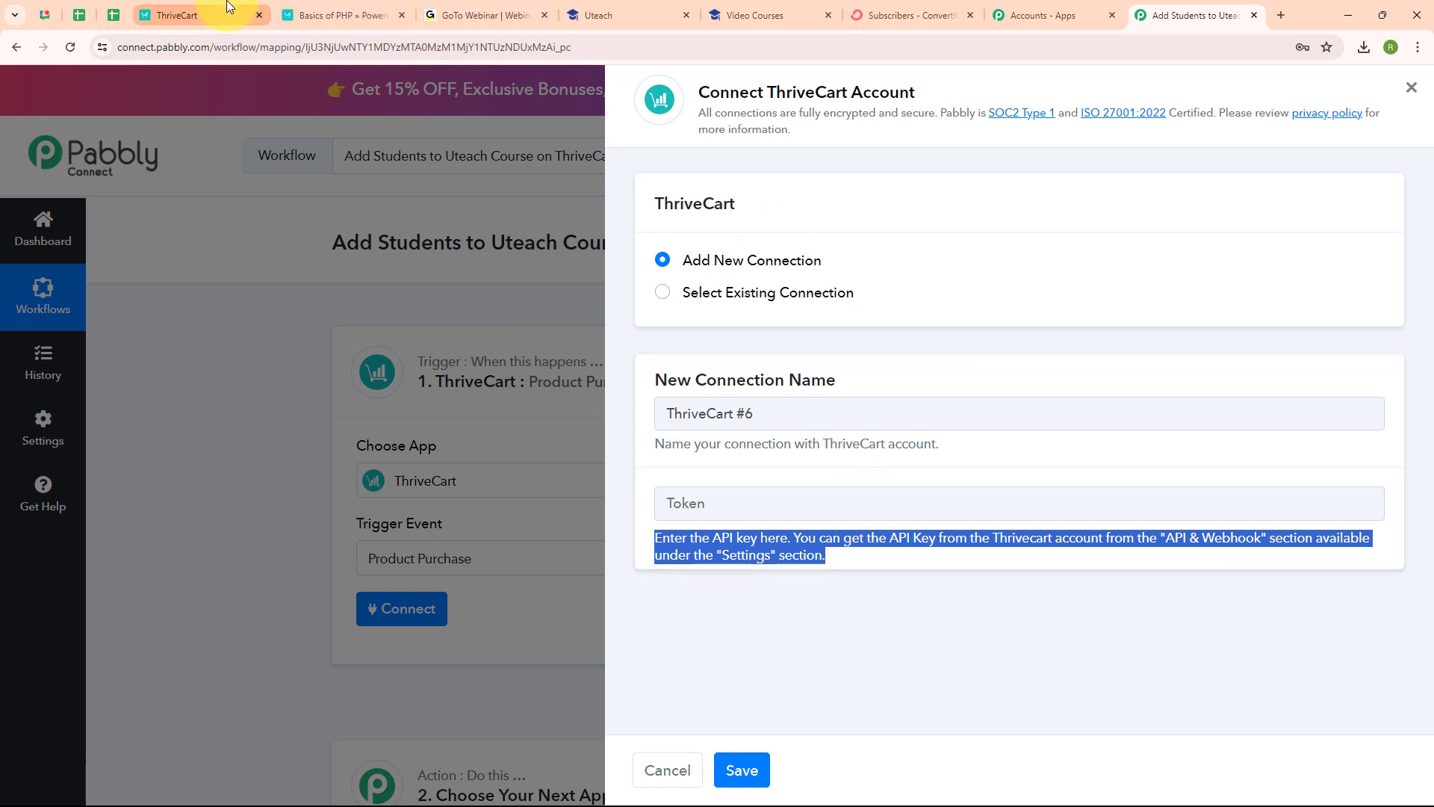
left_click(177, 15)
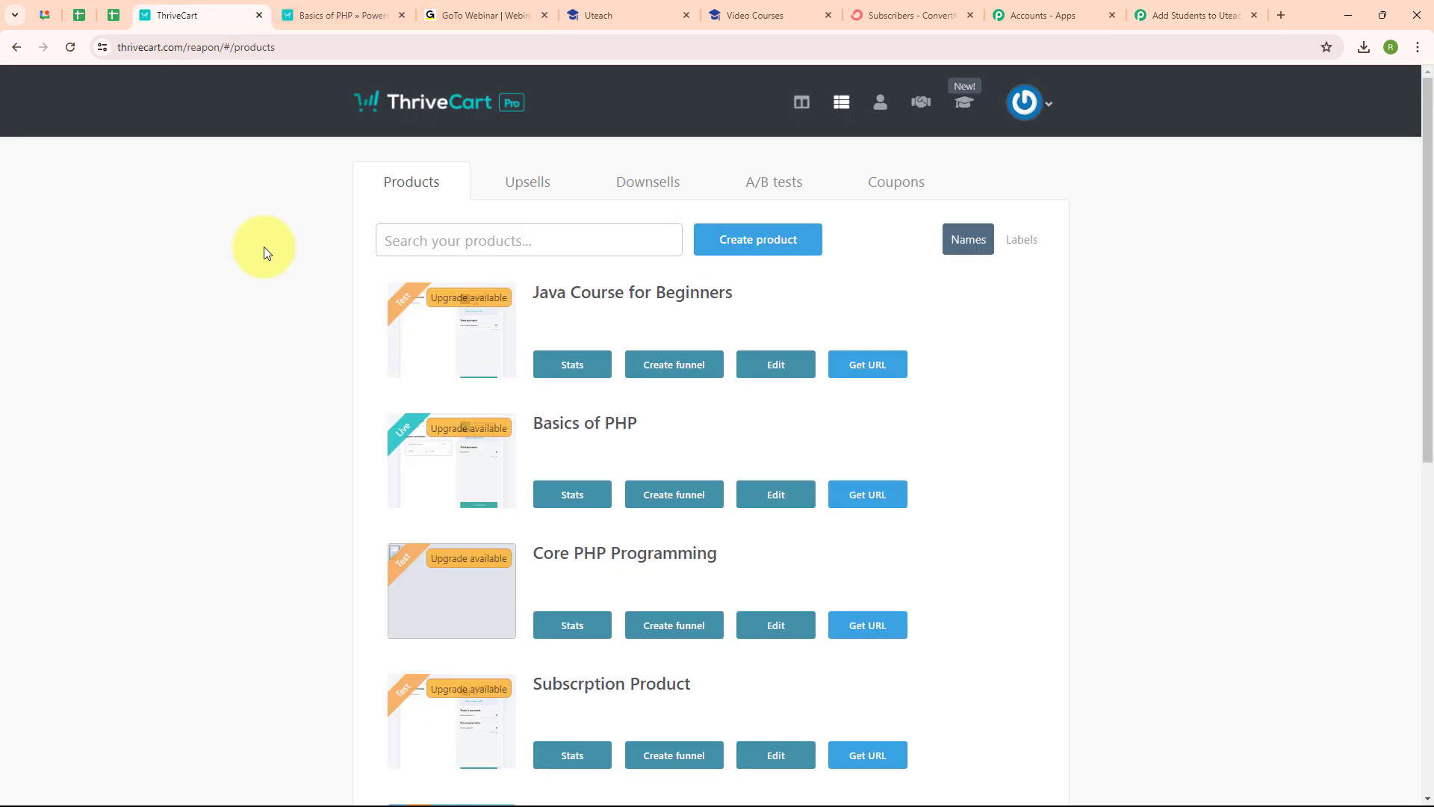
Step: Go to ThriveCart's Settings > API & webhooks > API keys
left_click(1010, 110)
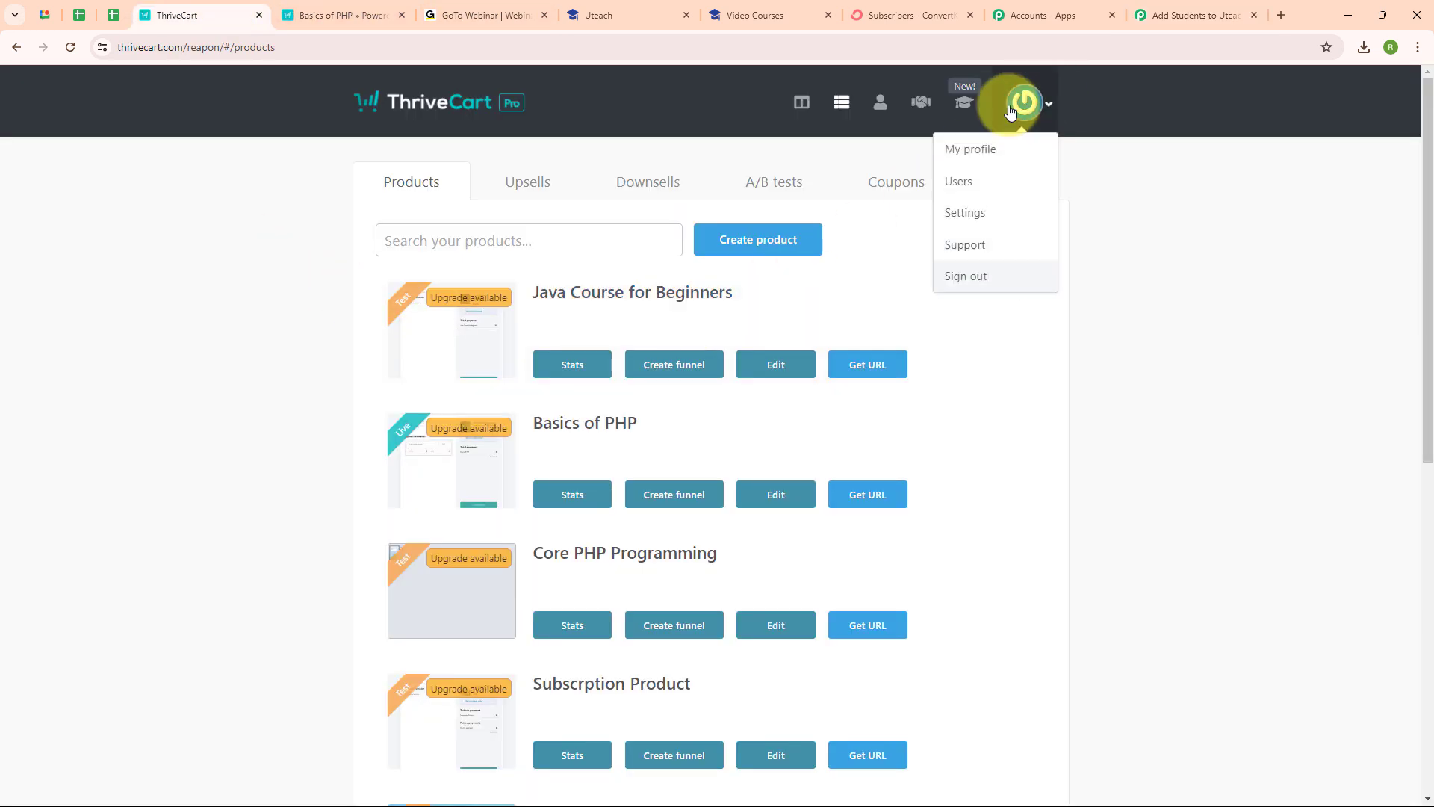
left_click(983, 214)
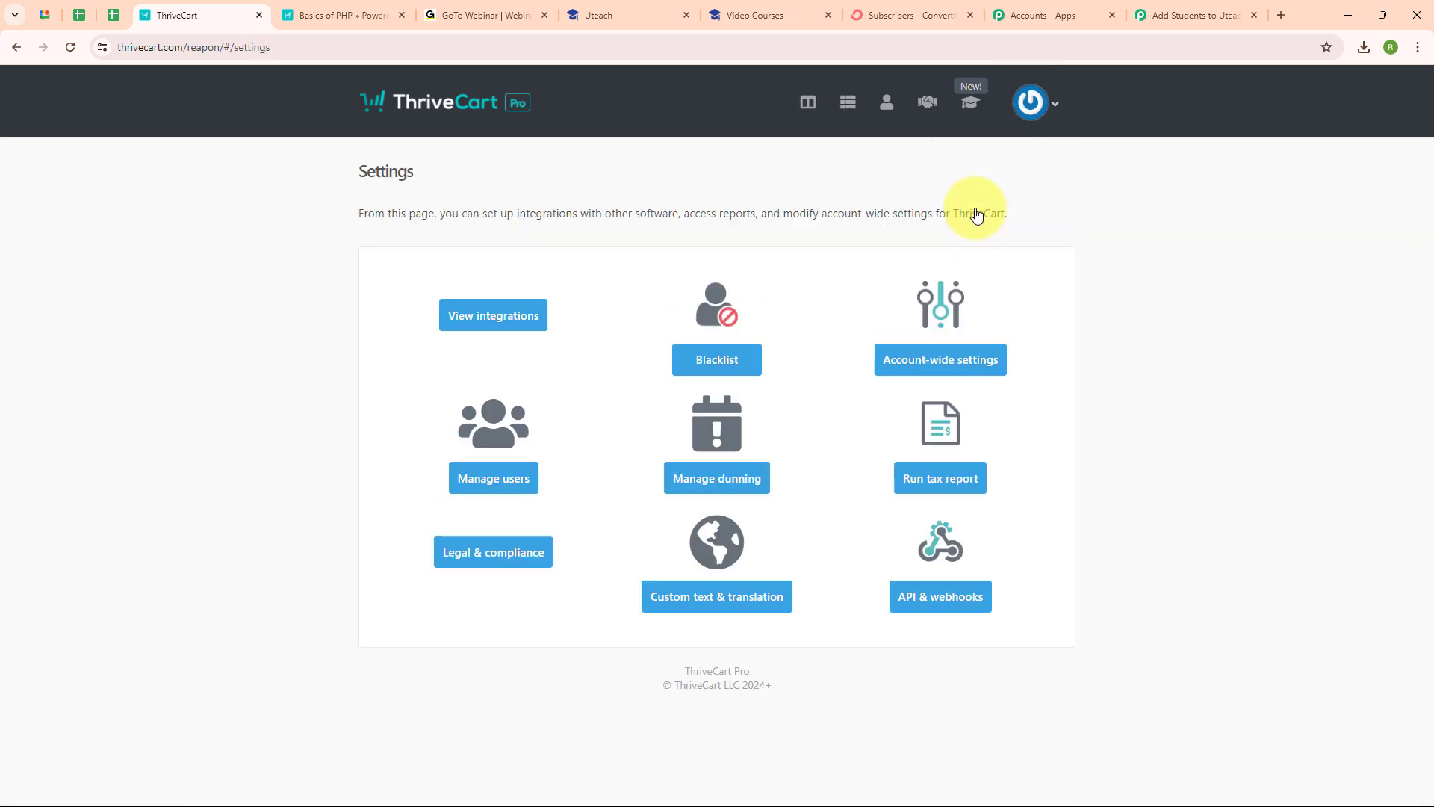
left_click(943, 605)
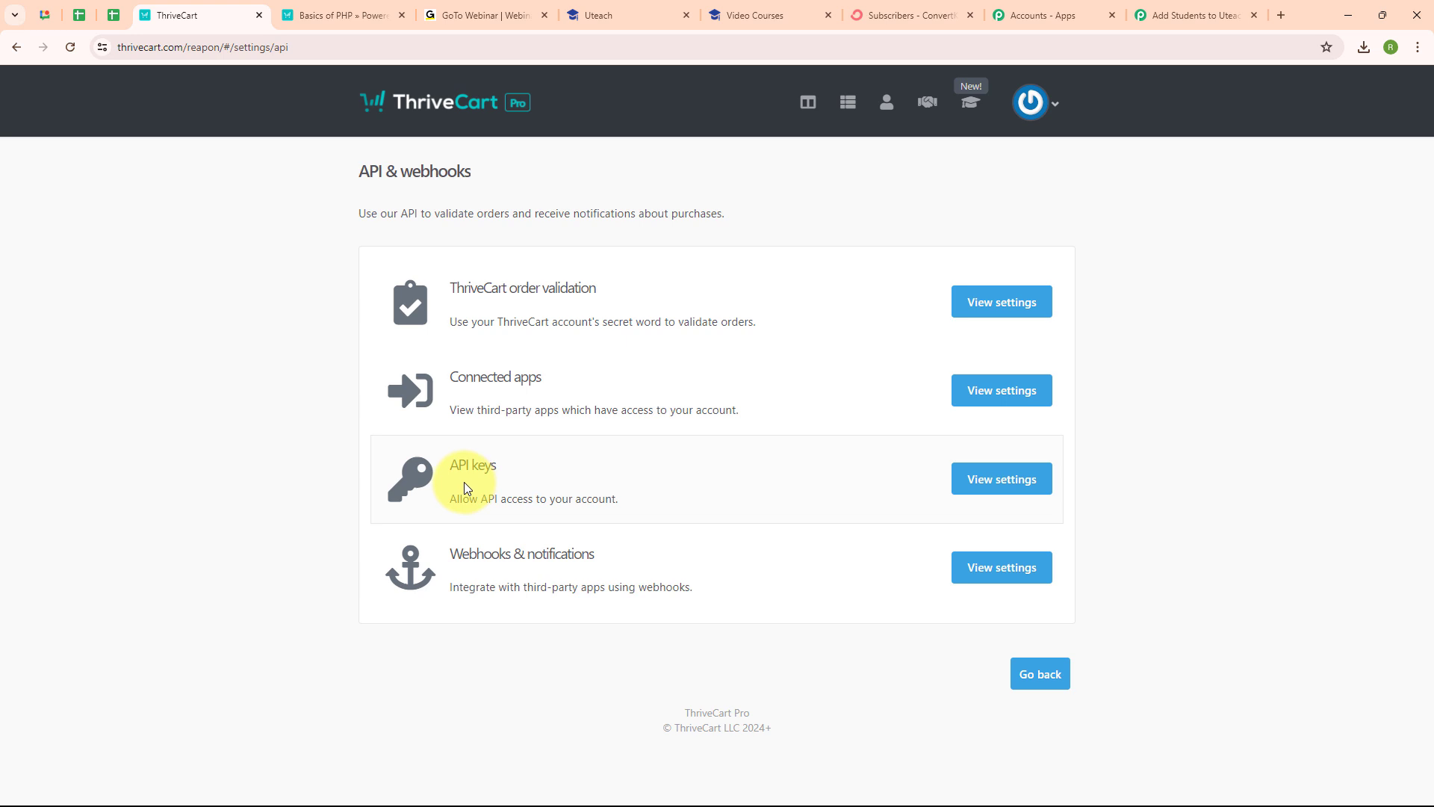
left_click(994, 492)
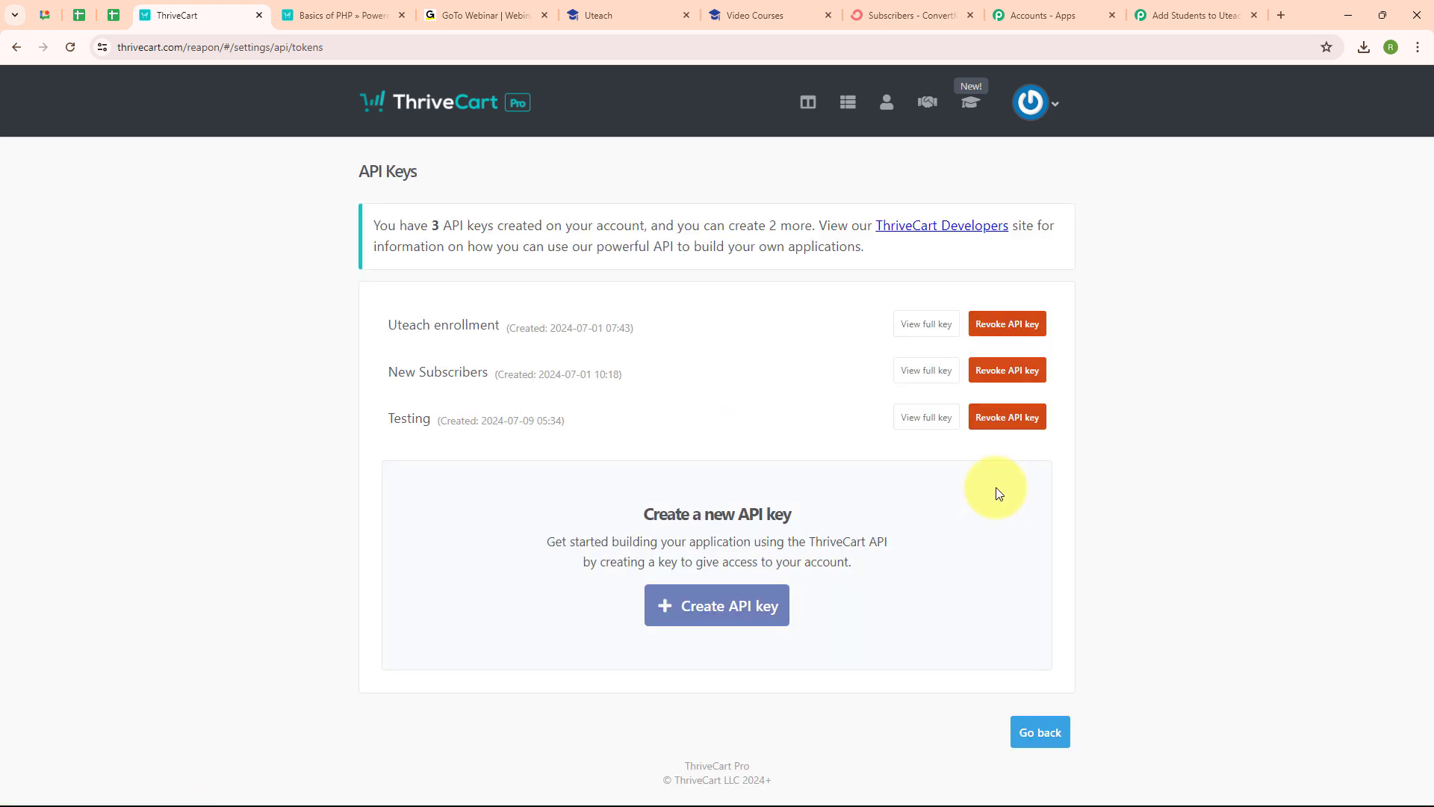
Step: Create an API key named 'New Students', copy it, and return to Pabbly's token field
left_click(744, 614)
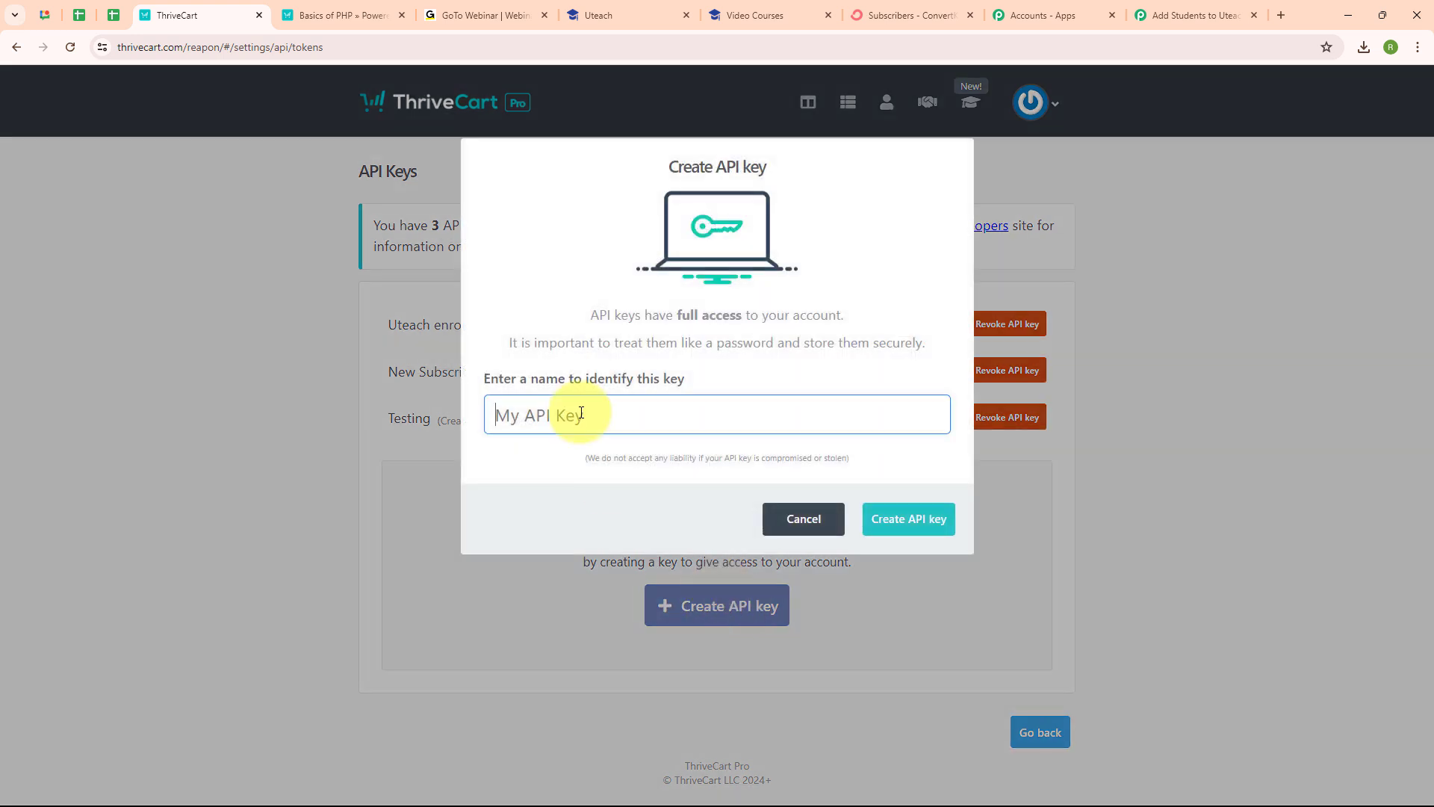
type("New Students")
left_click(890, 521)
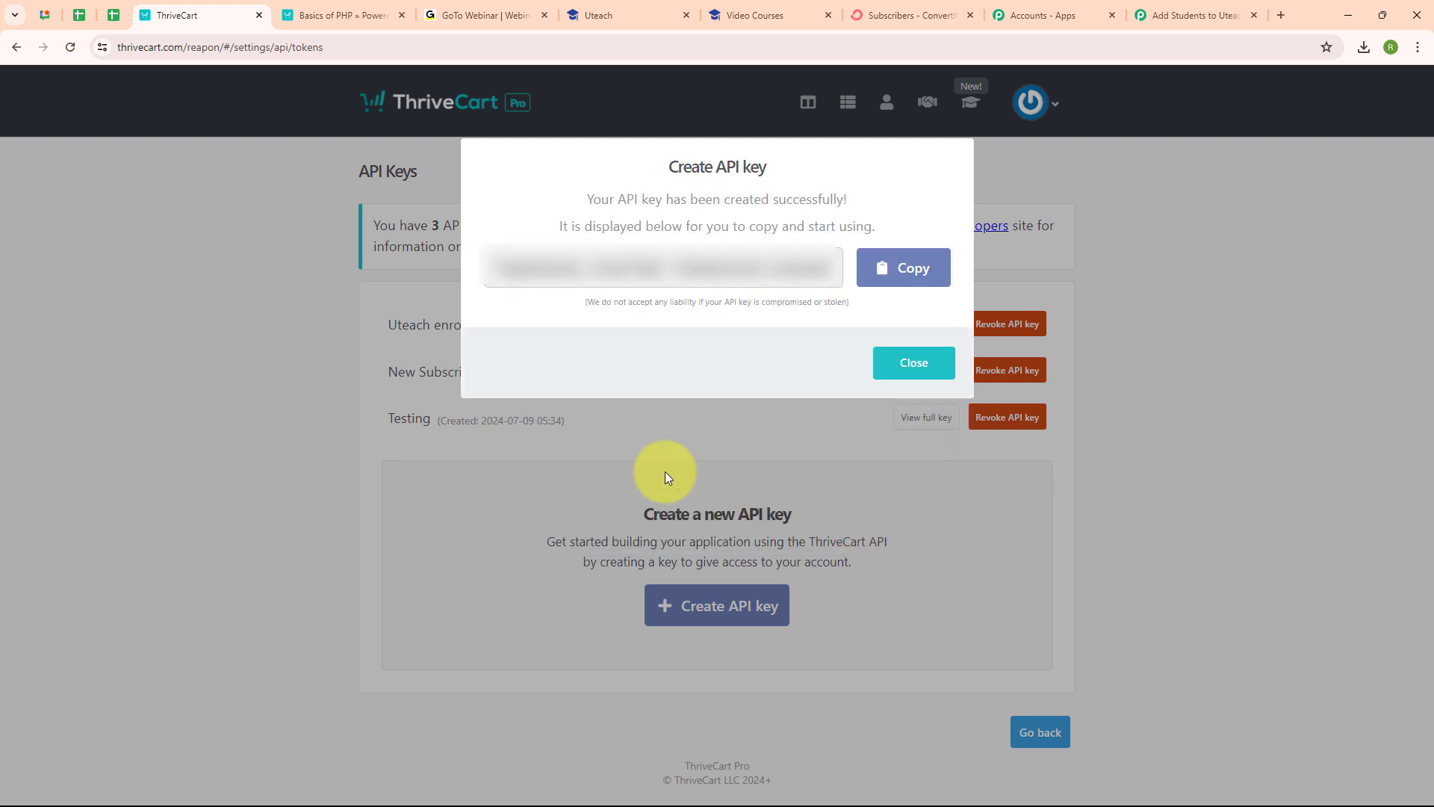
left_click(922, 267)
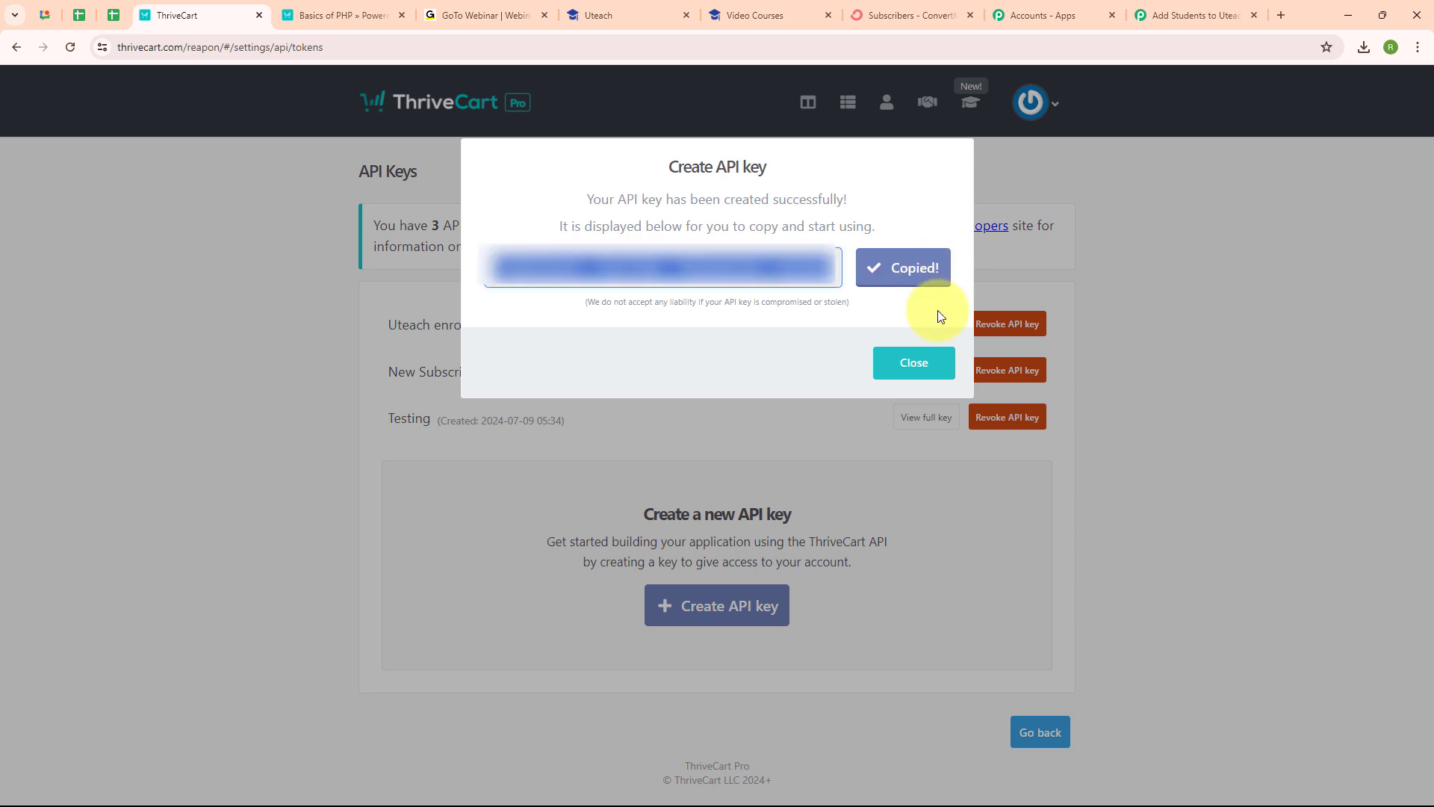
left_click(913, 362)
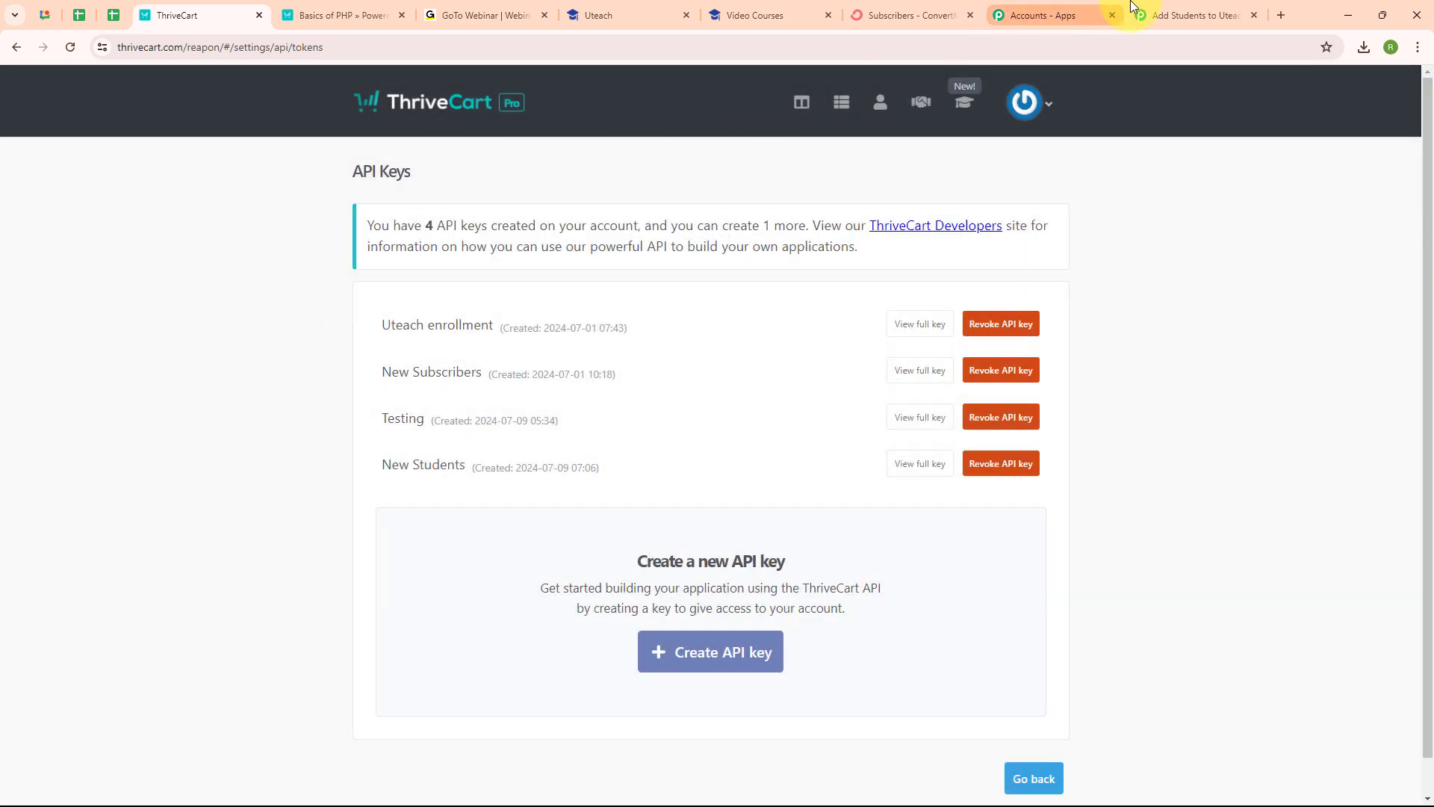
left_click(1193, 15)
left_click(667, 501)
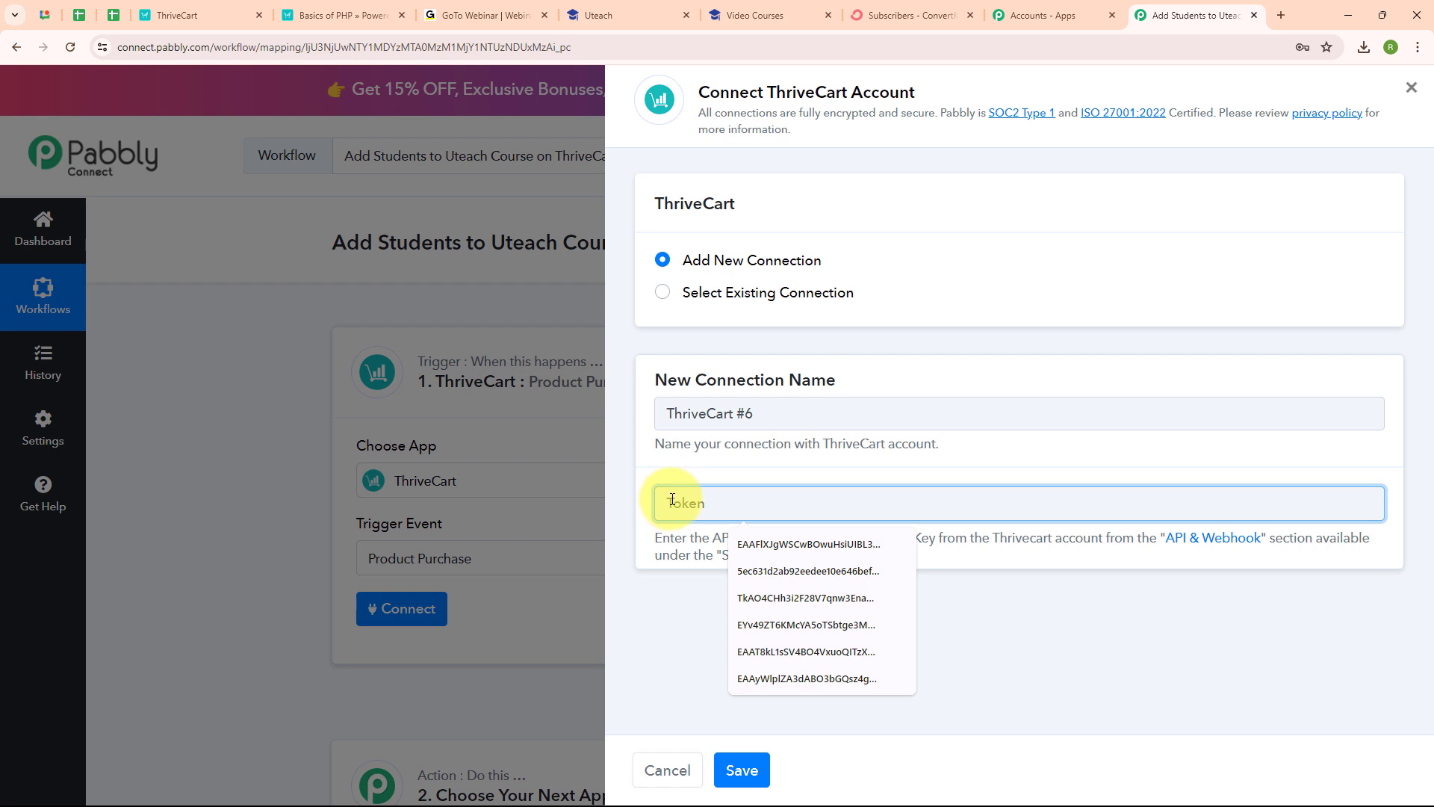
Step: Paste the API key as the token, save the connection, and check ThriveCart's product list
key("ctrl+v")
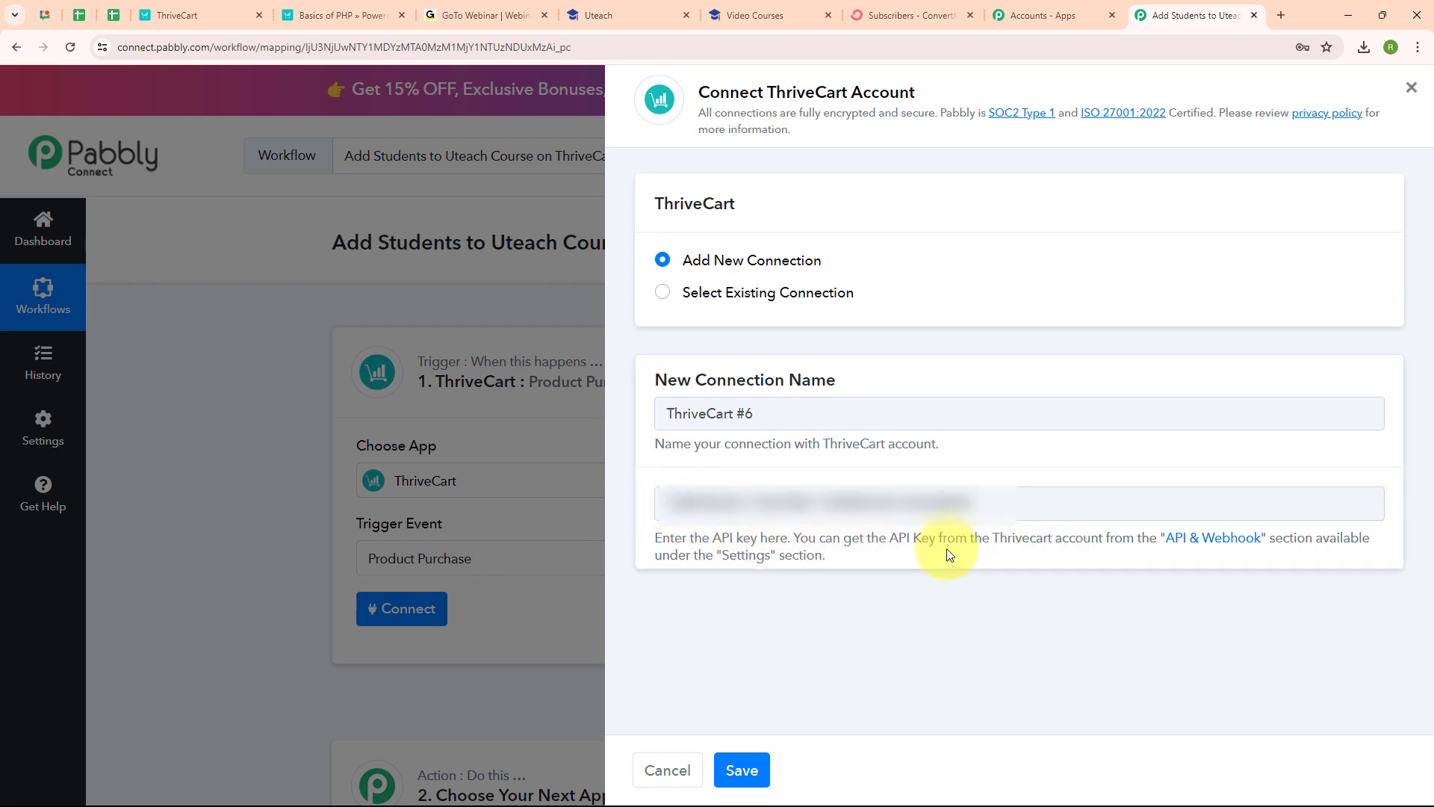
left_click(745, 773)
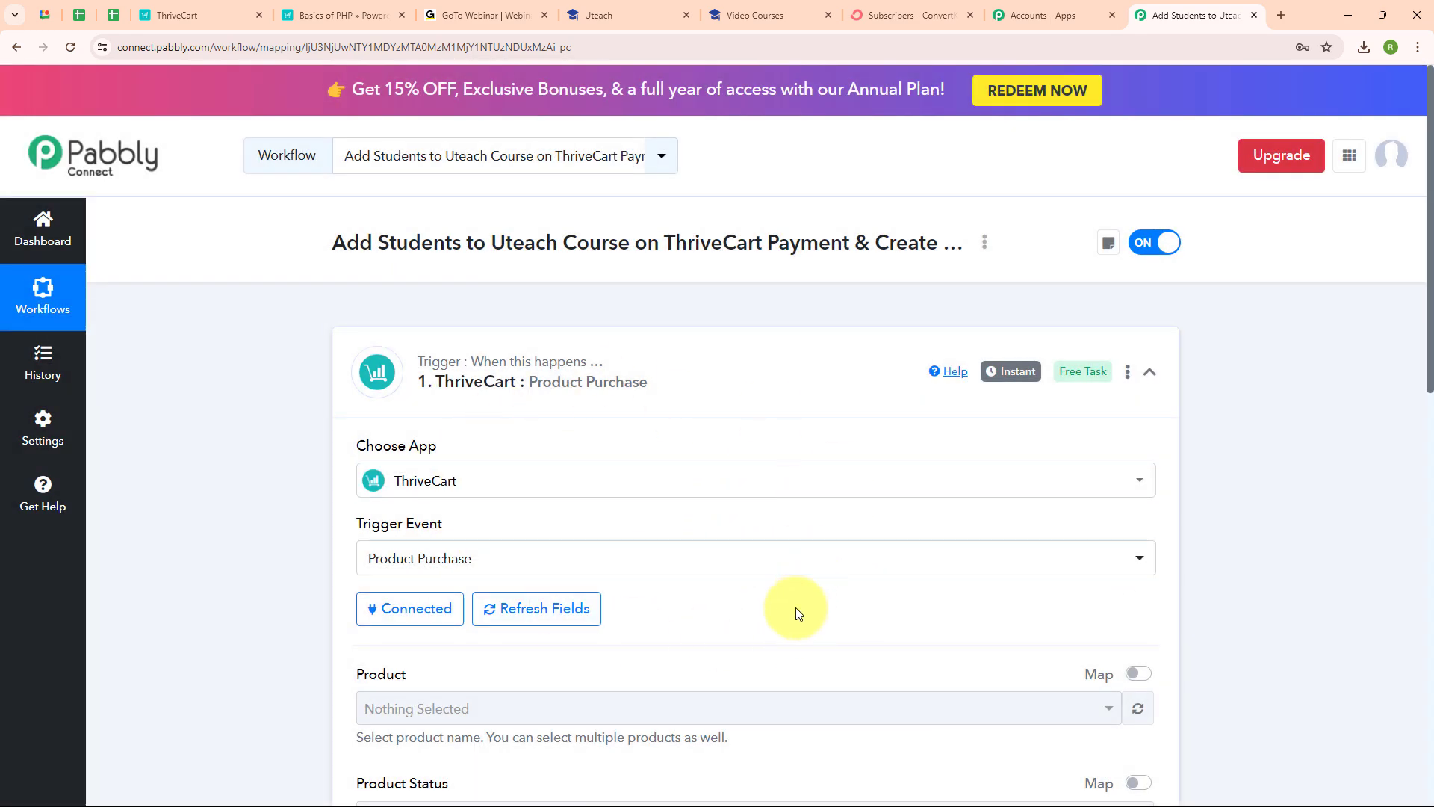
scroll(968, 611, "down", 4)
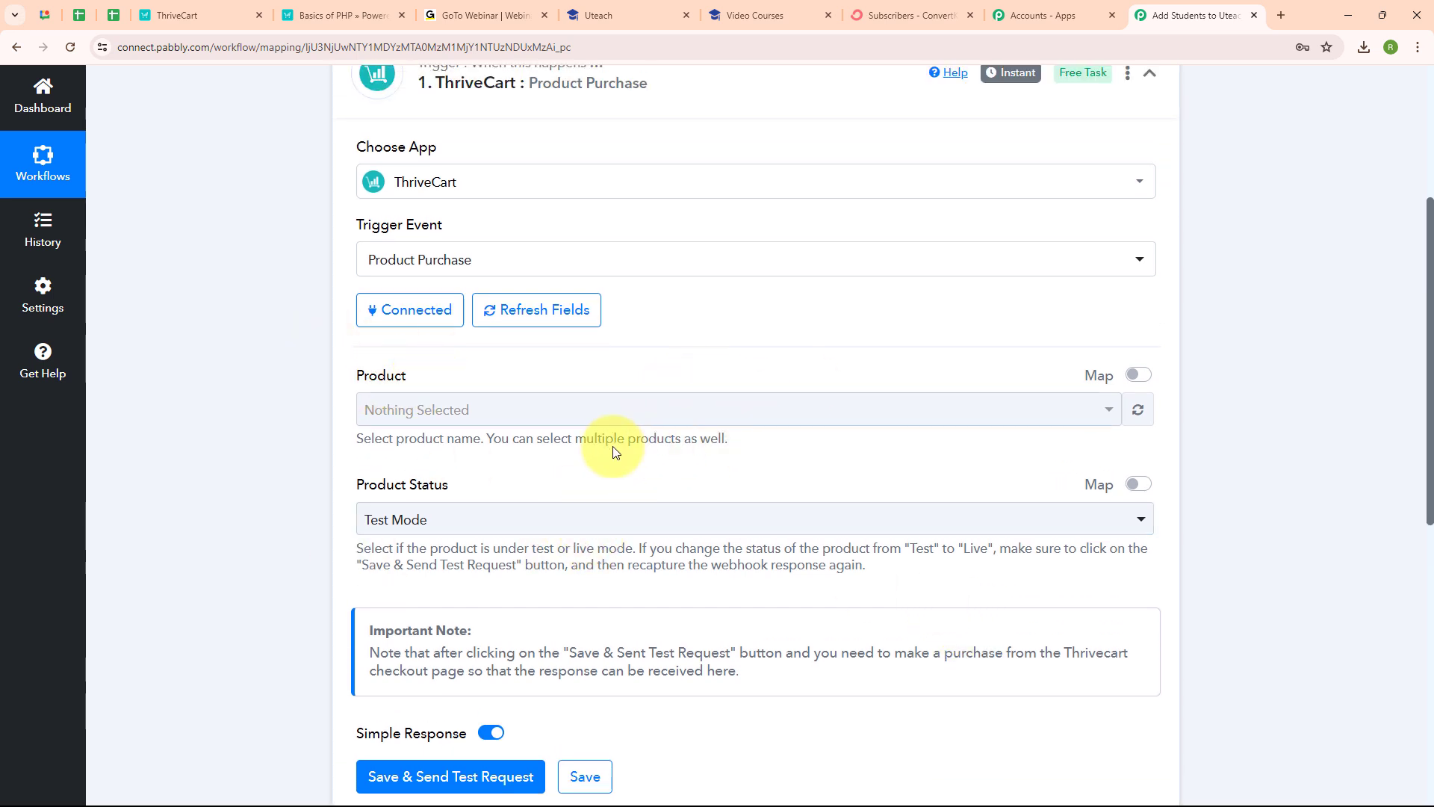
left_click(227, 9)
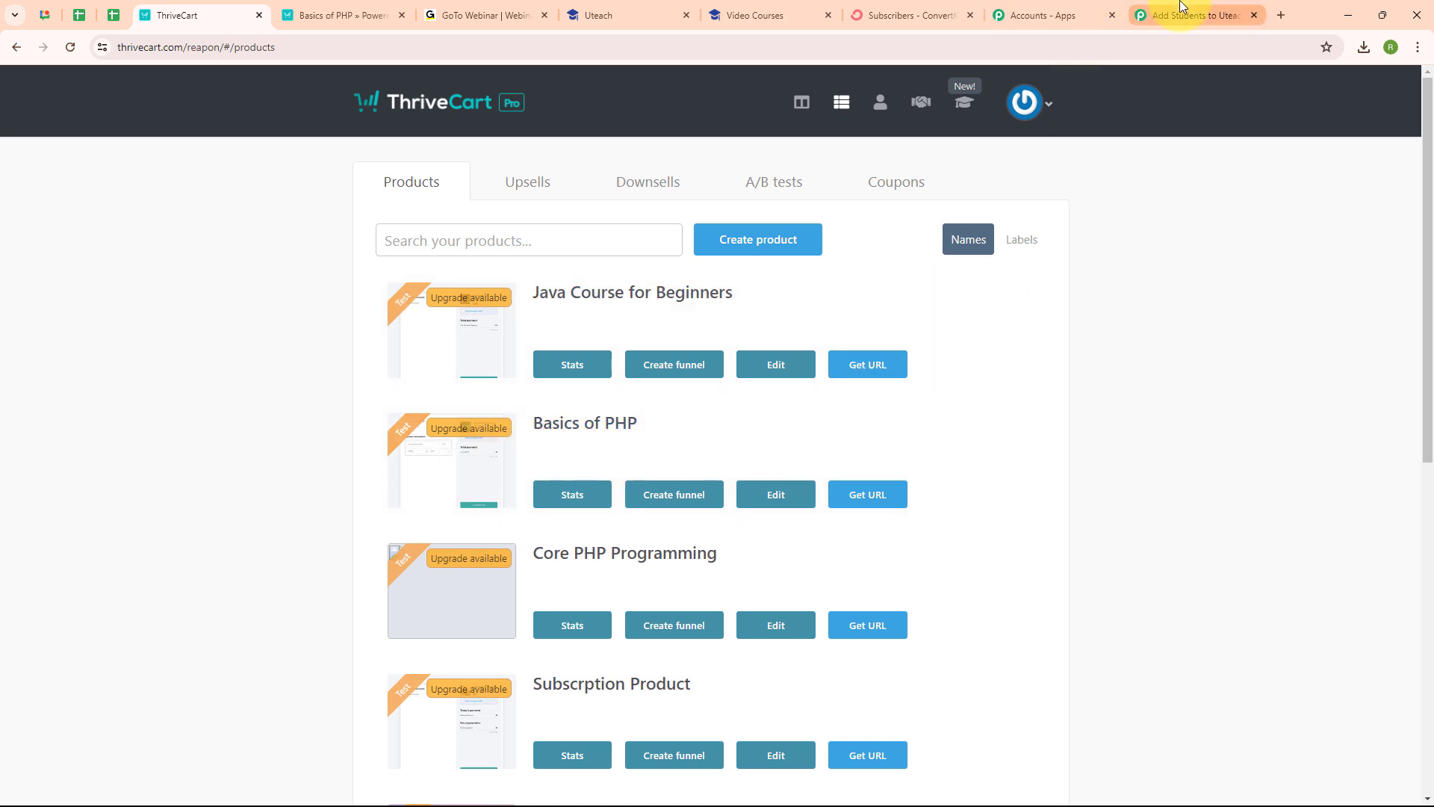
left_click(1145, 9)
Step: Trigger on product Basics of PHP in Test Mode and send a test request
left_click(469, 430)
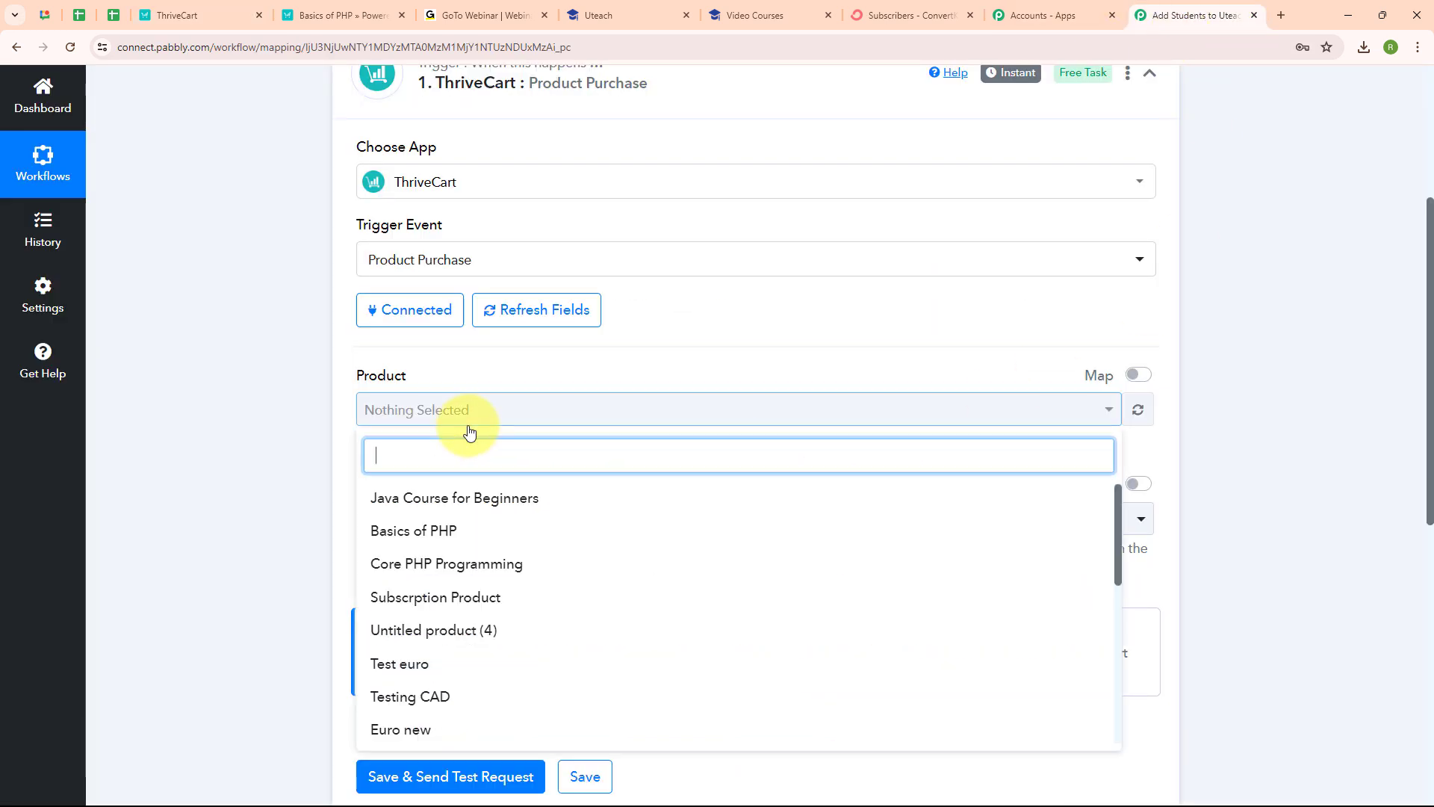
left_click(499, 533)
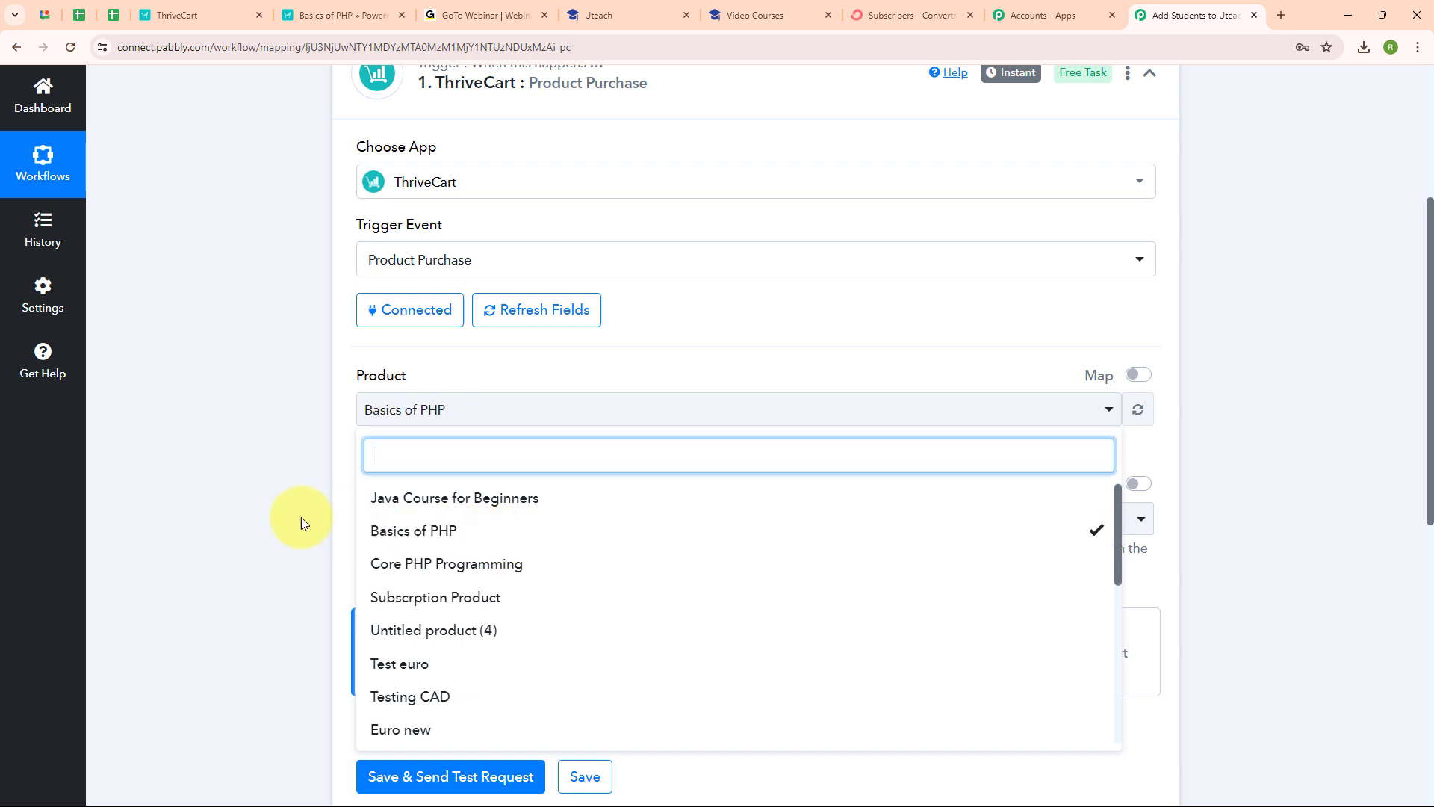
left_click(282, 517)
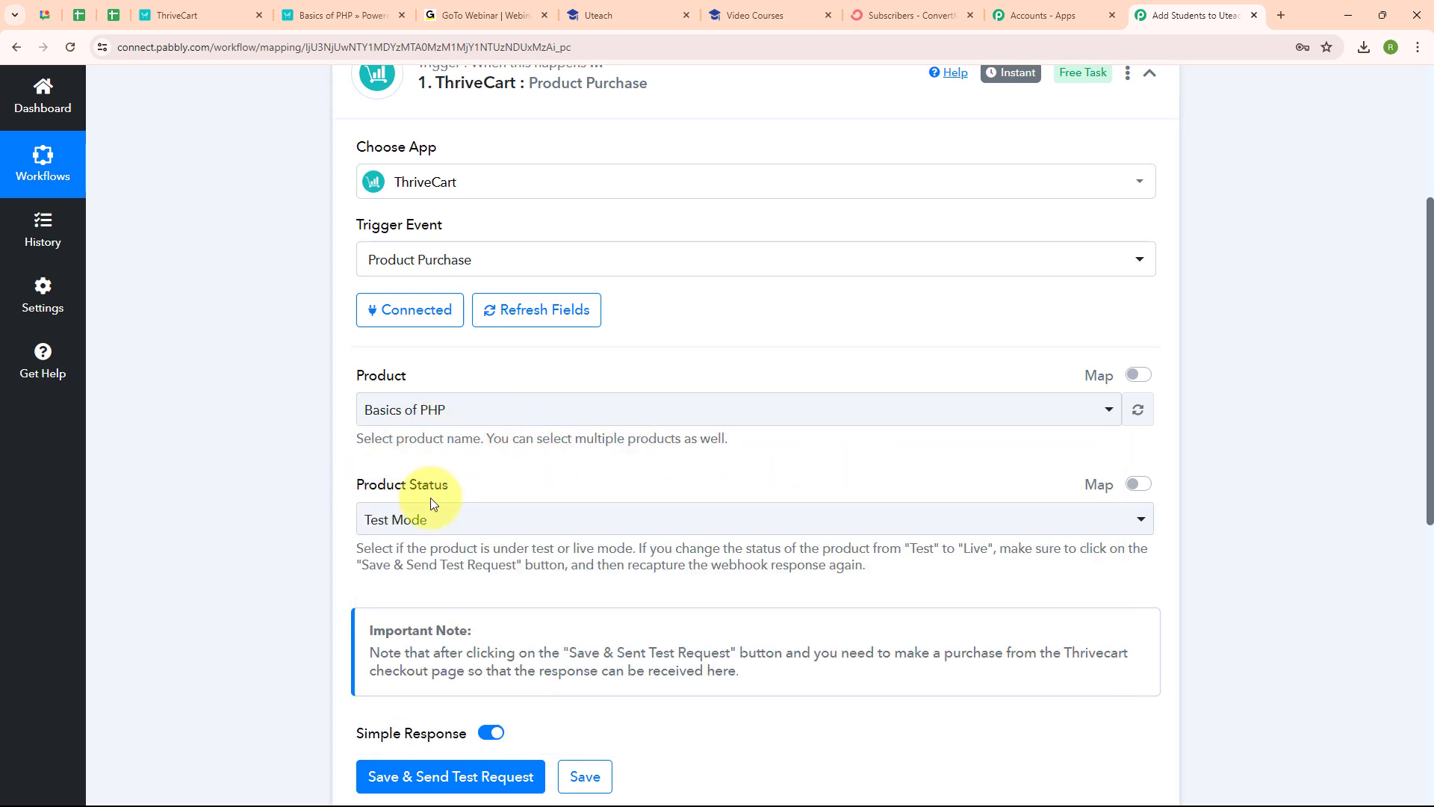
left_click(581, 531)
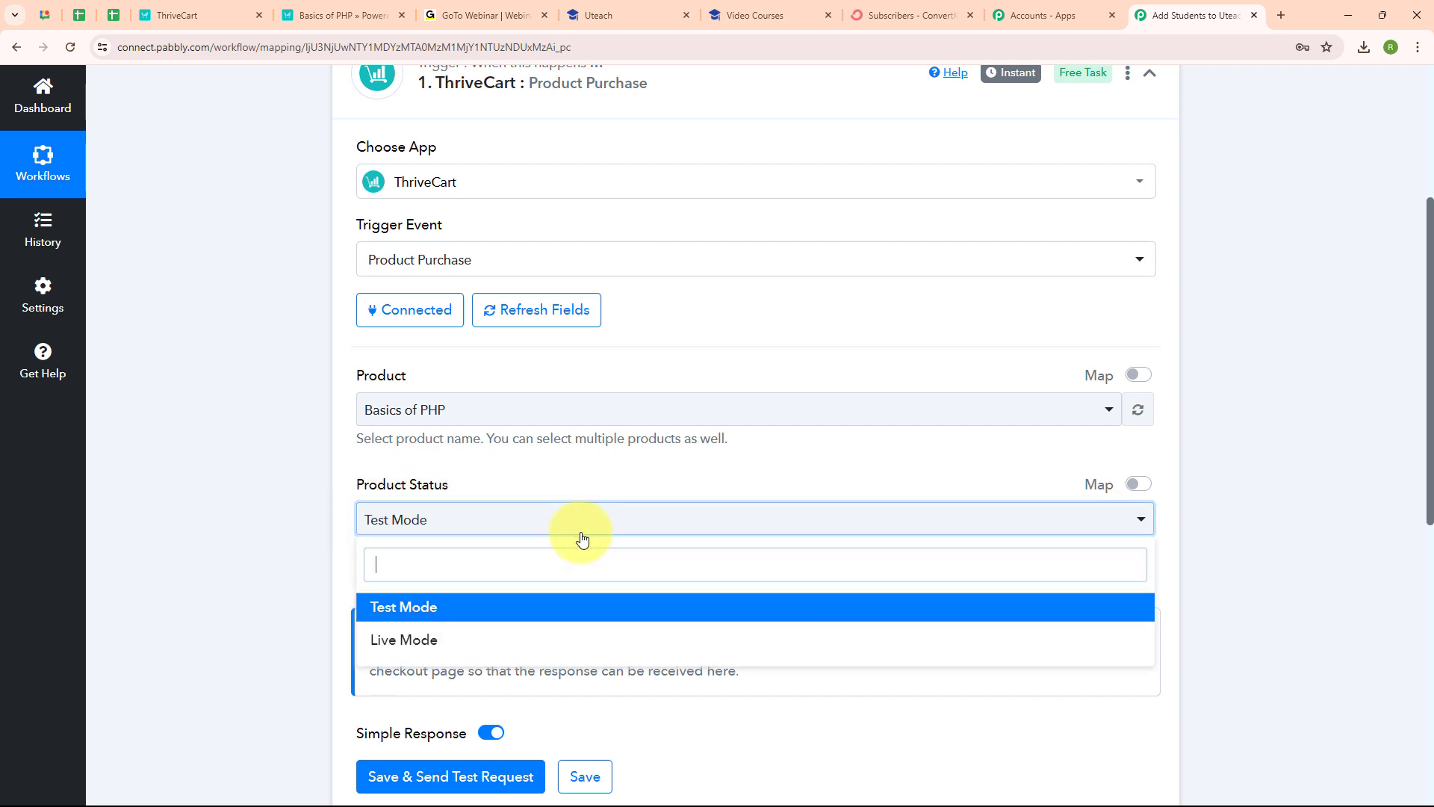
left_click(573, 606)
scroll(724, 508, "down", 3)
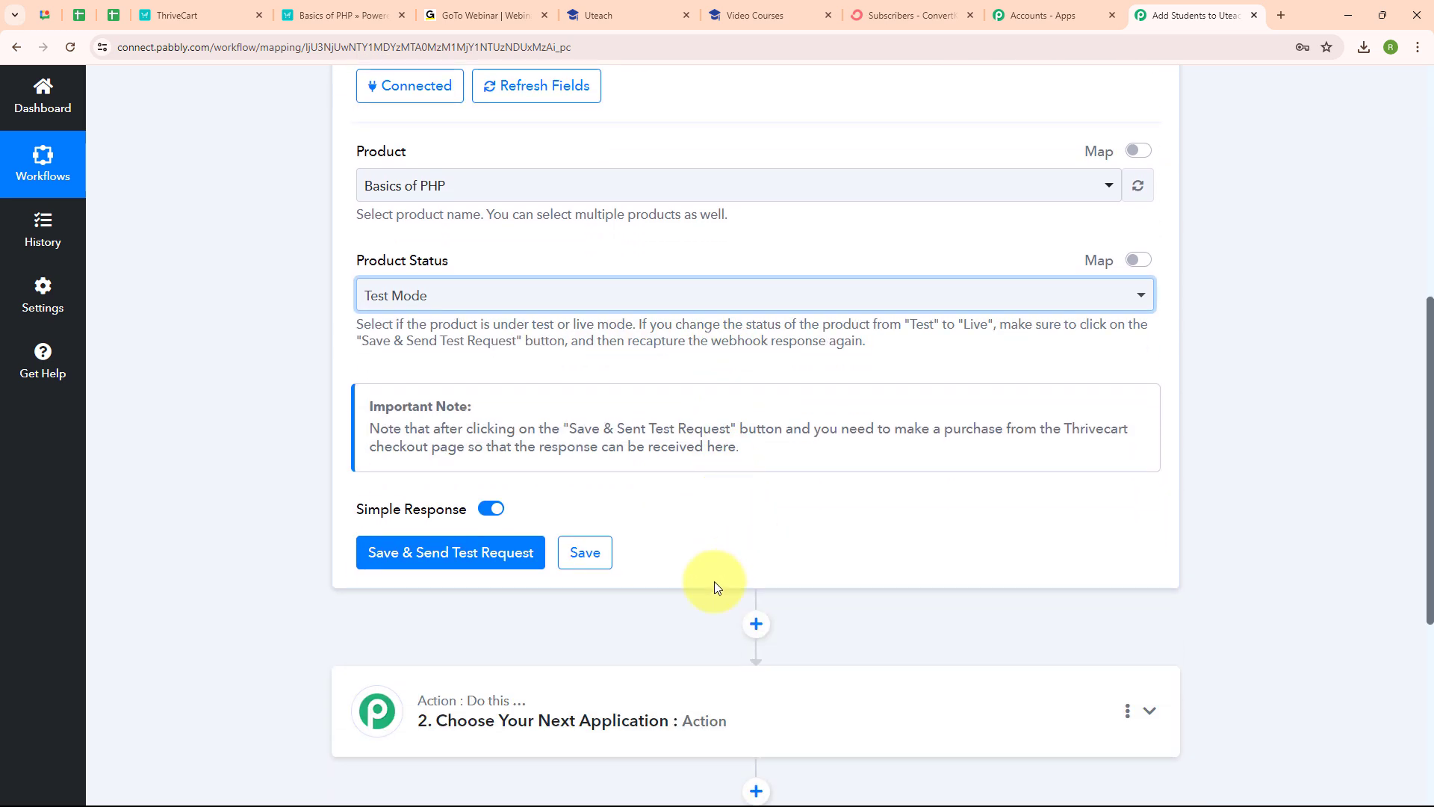
left_click(430, 553)
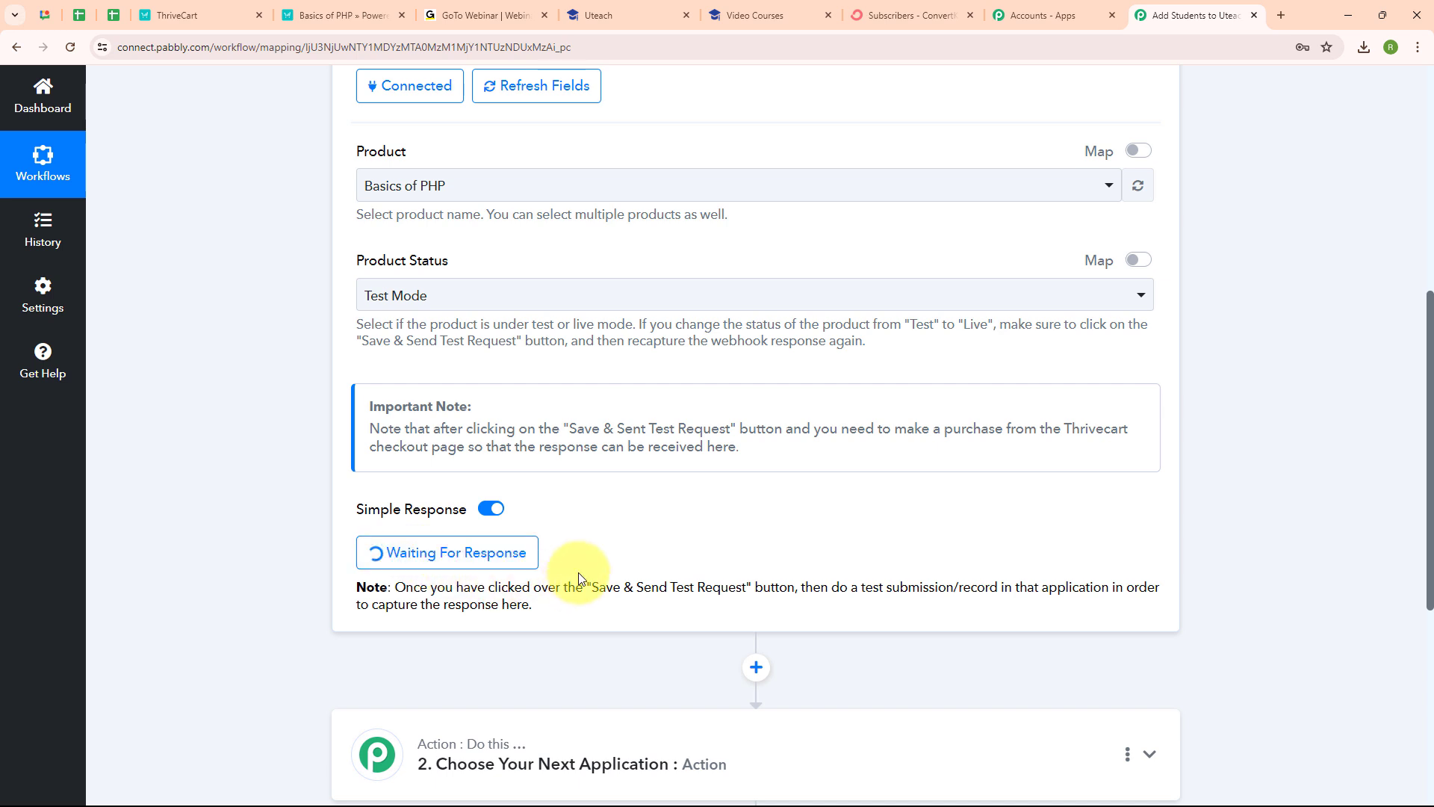
left_click(302, 16)
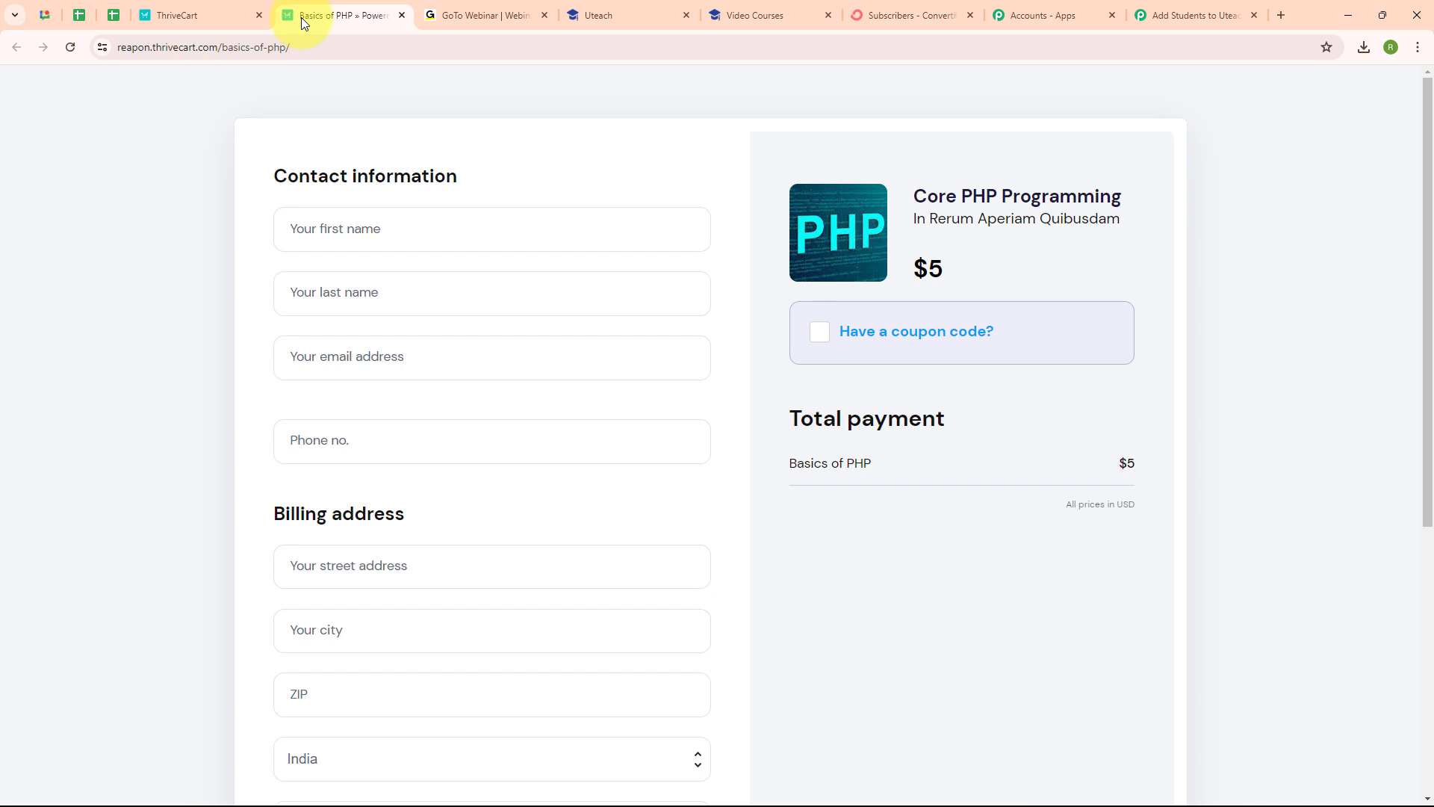
Step: Enter the buyer's first and last name, e-mail address and phone number at checkout
left_click(376, 234)
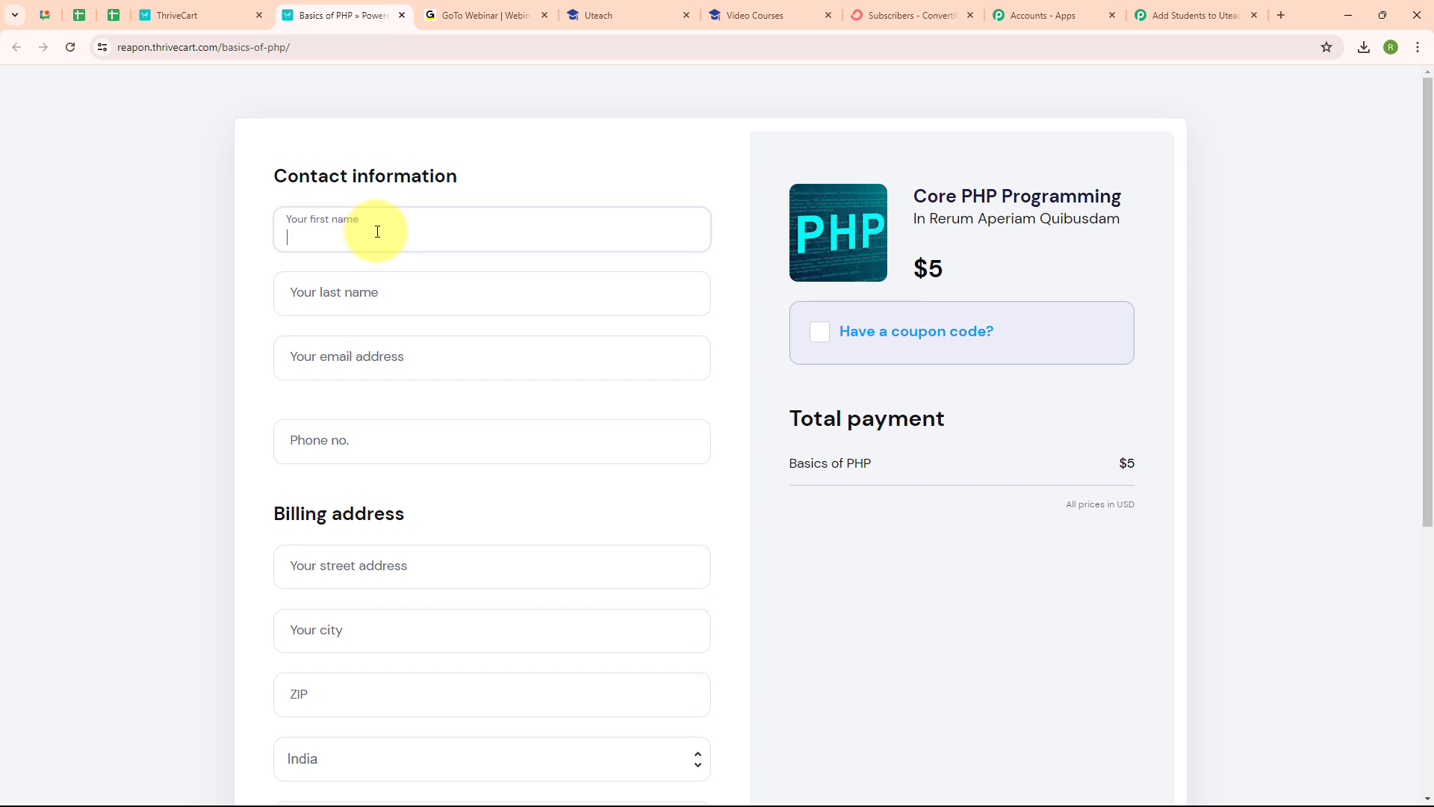
type("Dummy")
left_click(323, 298)
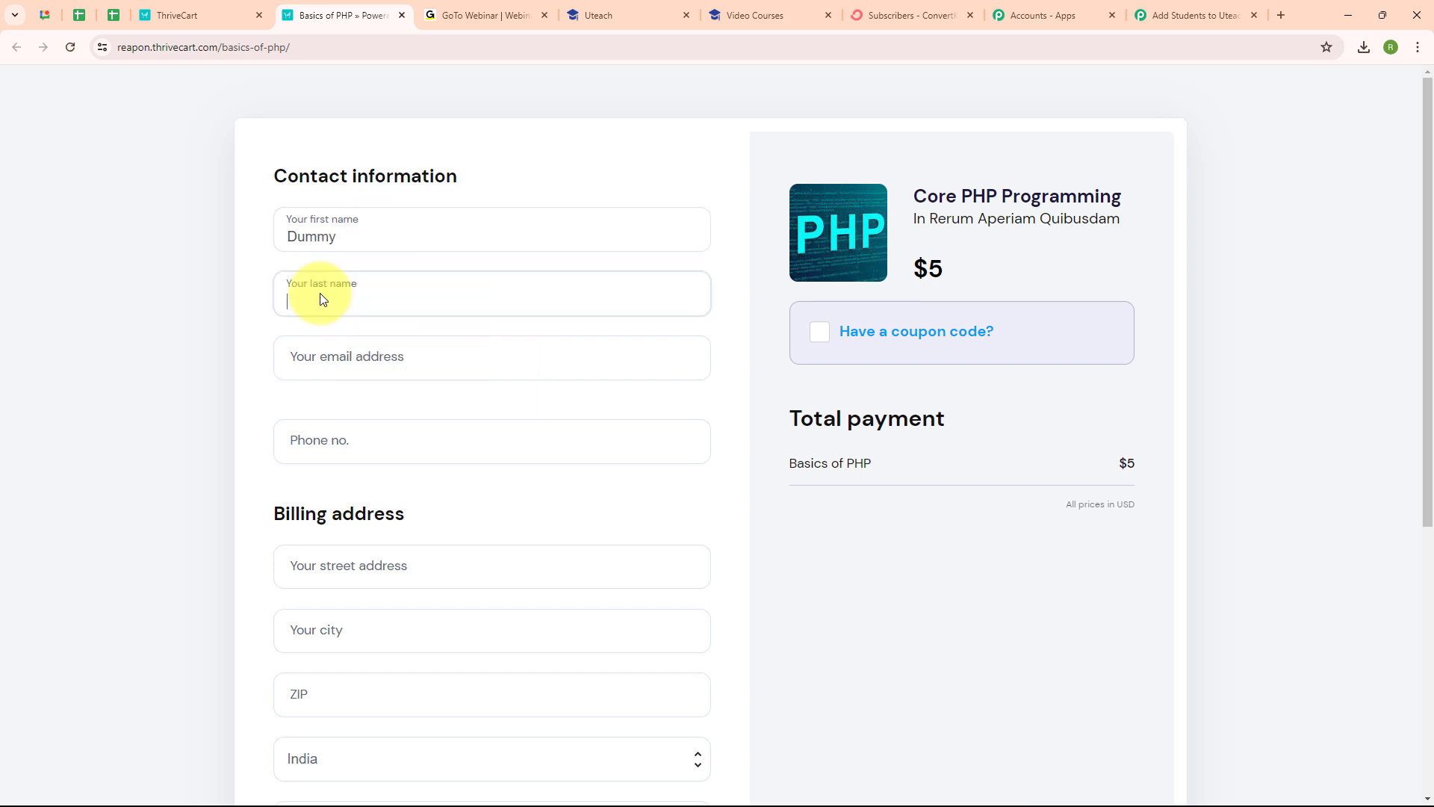
type("Lead")
left_click(321, 366)
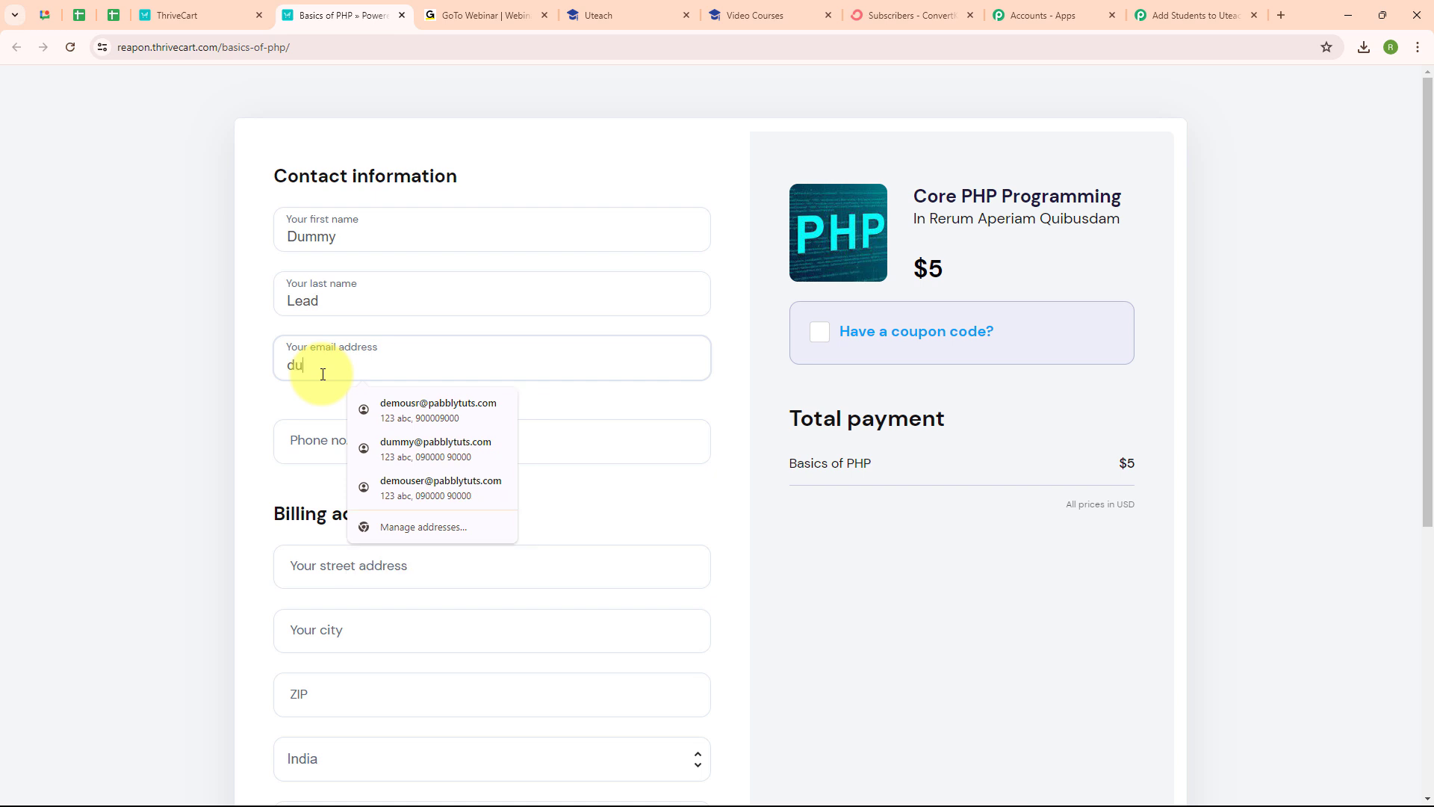
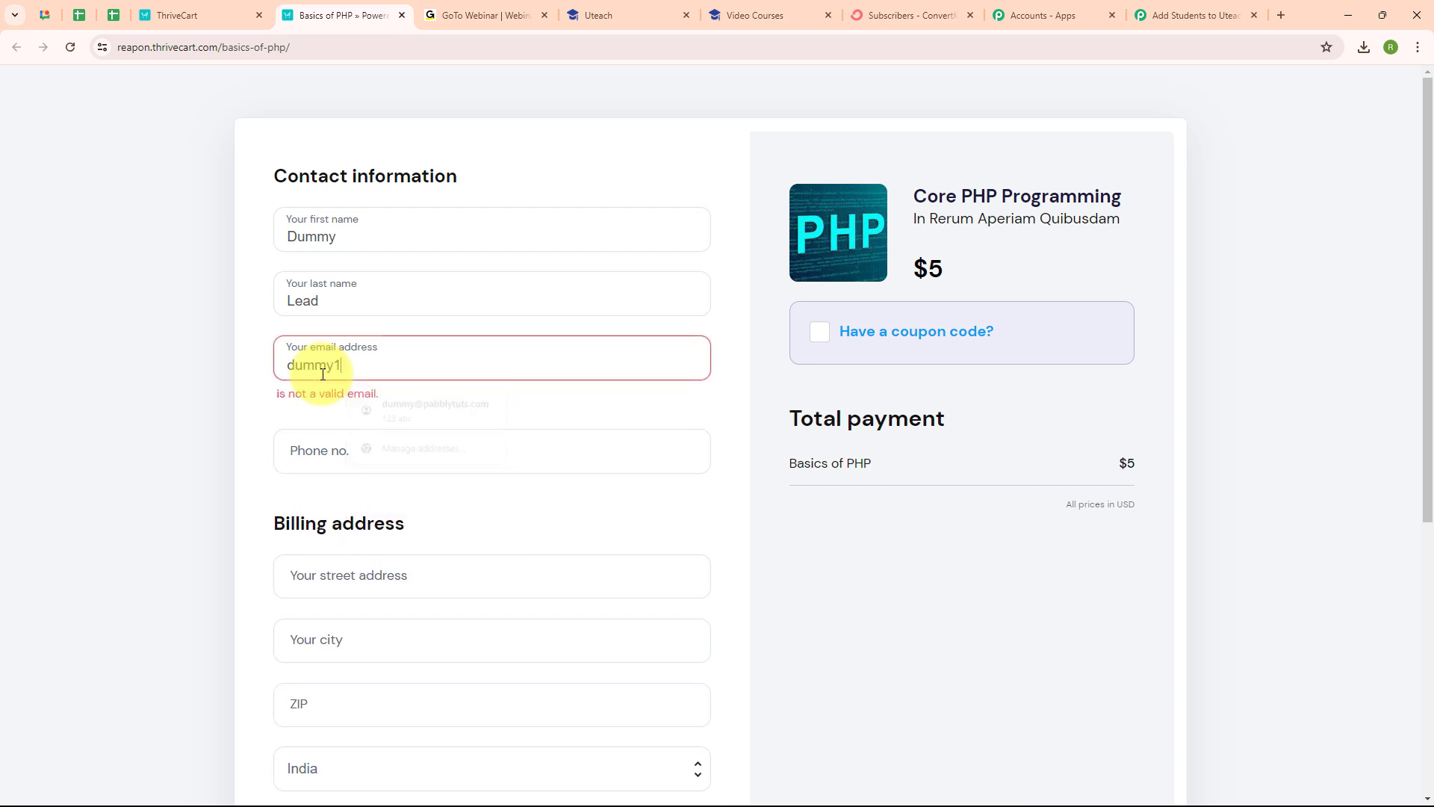
left_click(364, 443)
type("+")
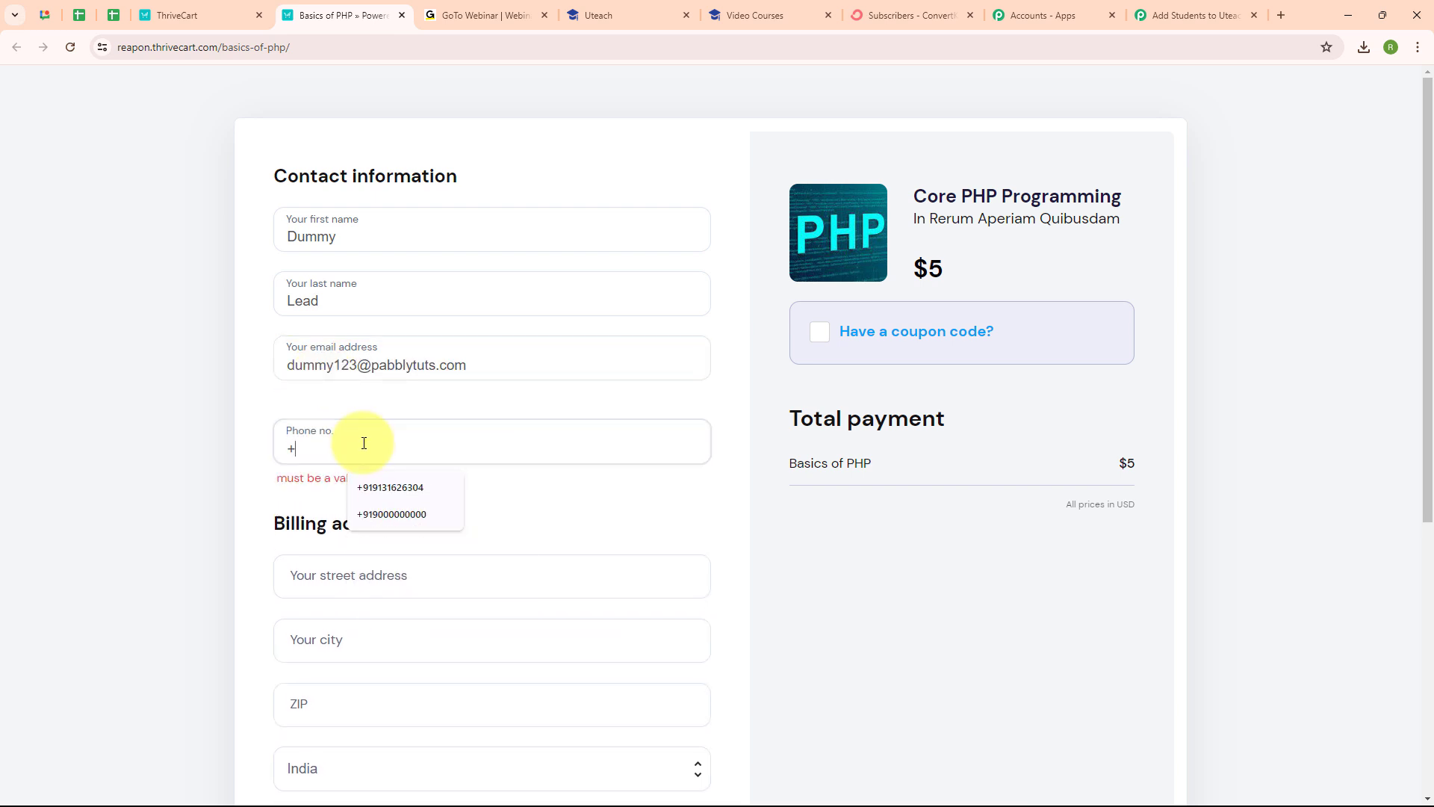
type("917777777777")
Step: Enter a street address with city autofill, paste the test card and security code, and place the $5.00 order
scroll(299, 418, "down", 3)
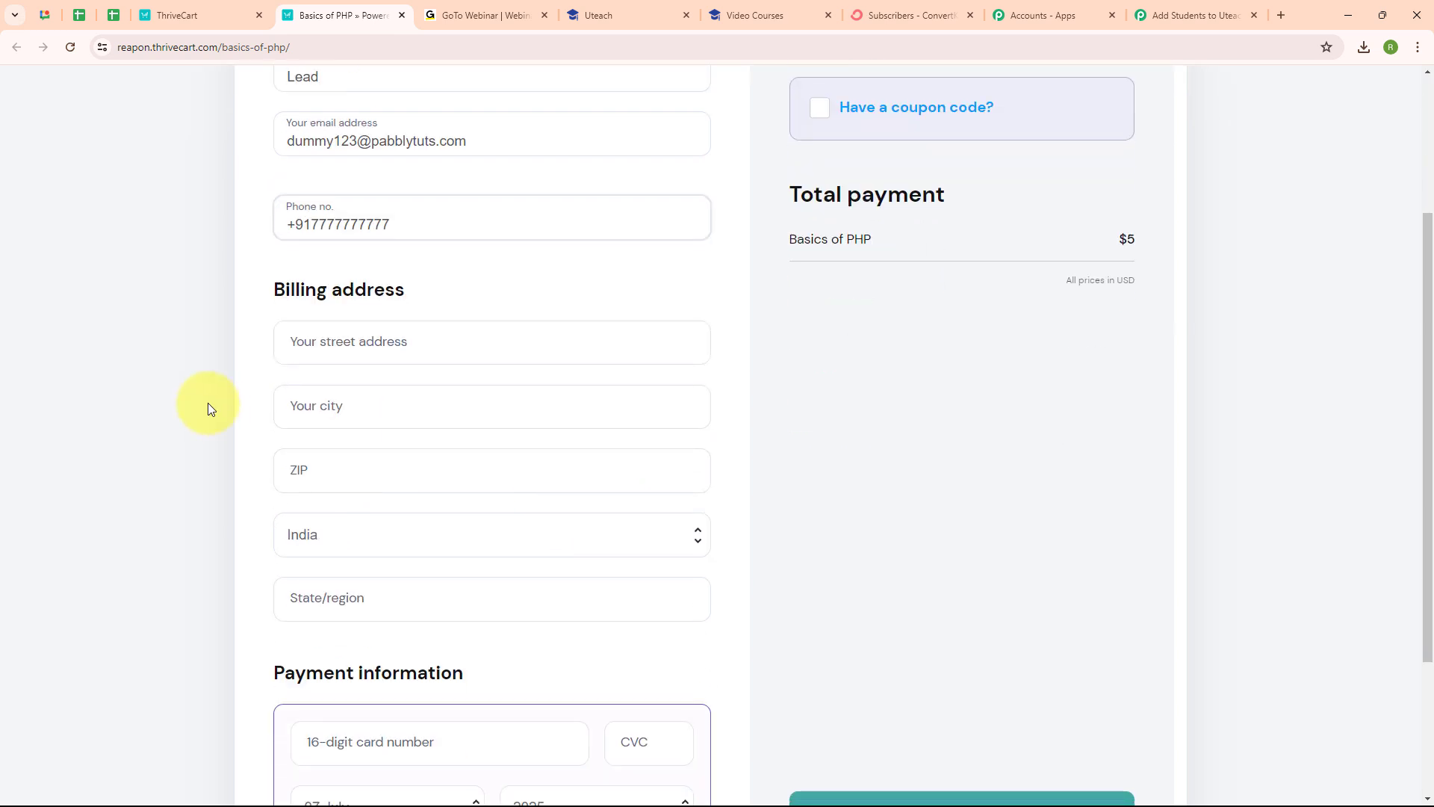
left_click(366, 335)
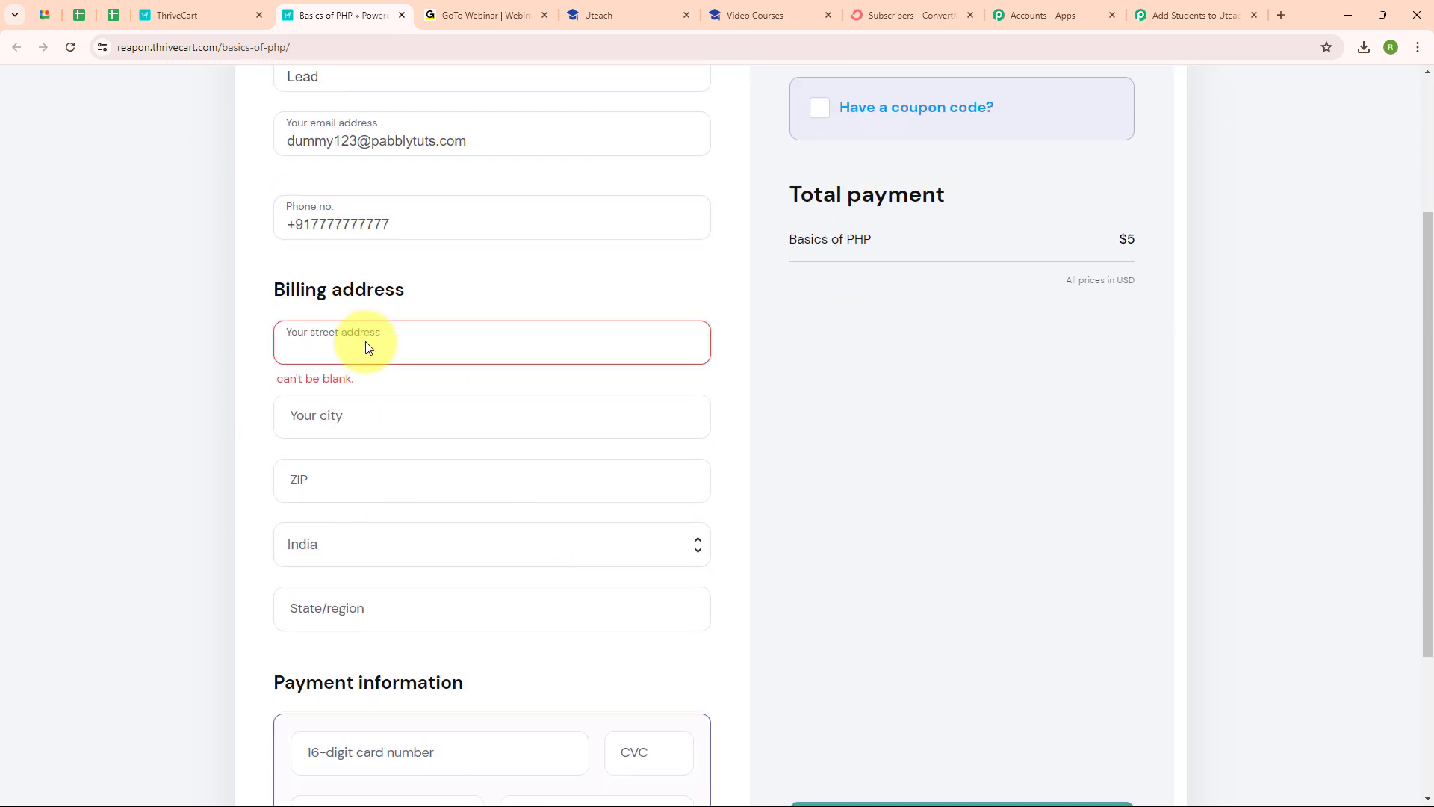
type("555 ")
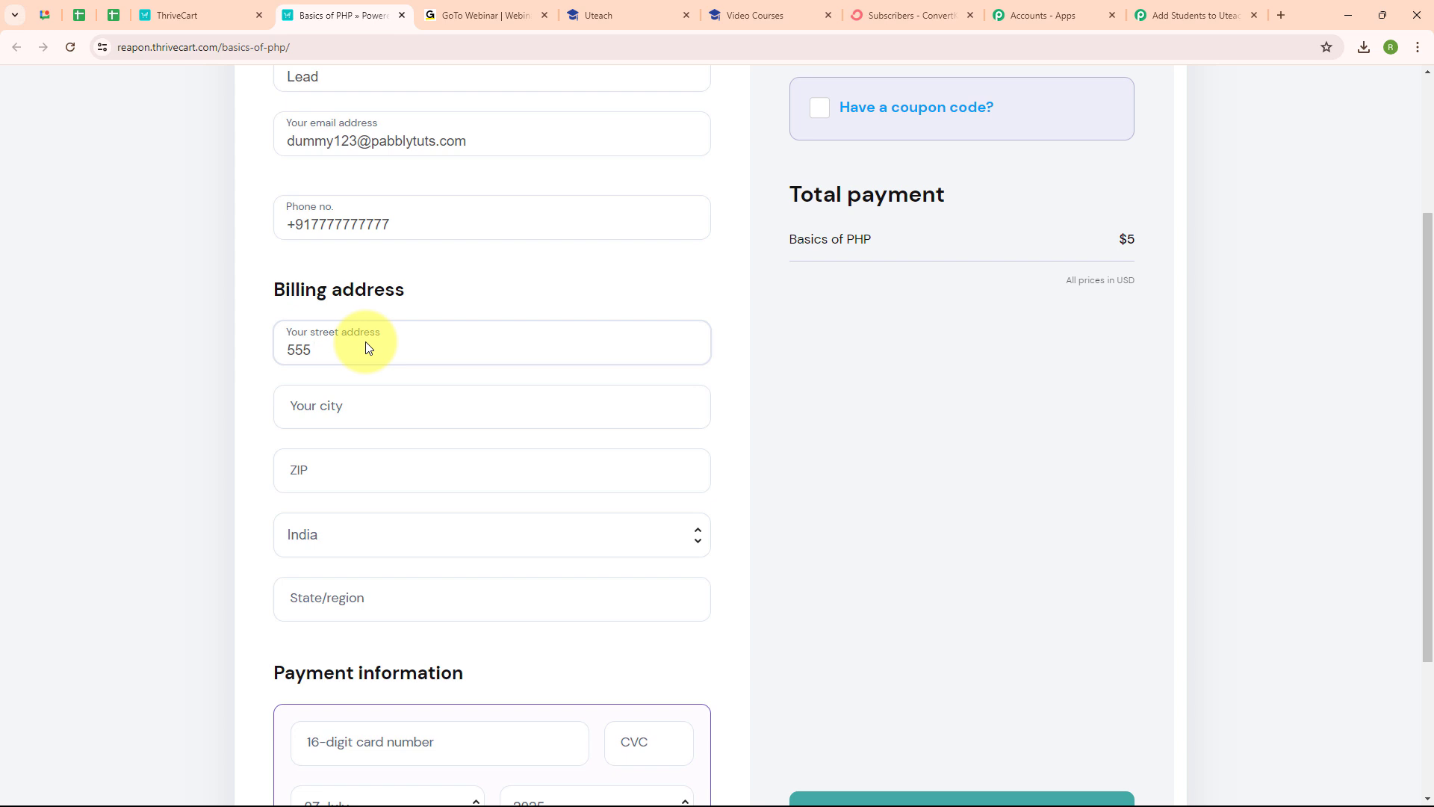
type("AAA")
left_click(374, 396)
left_click(393, 460)
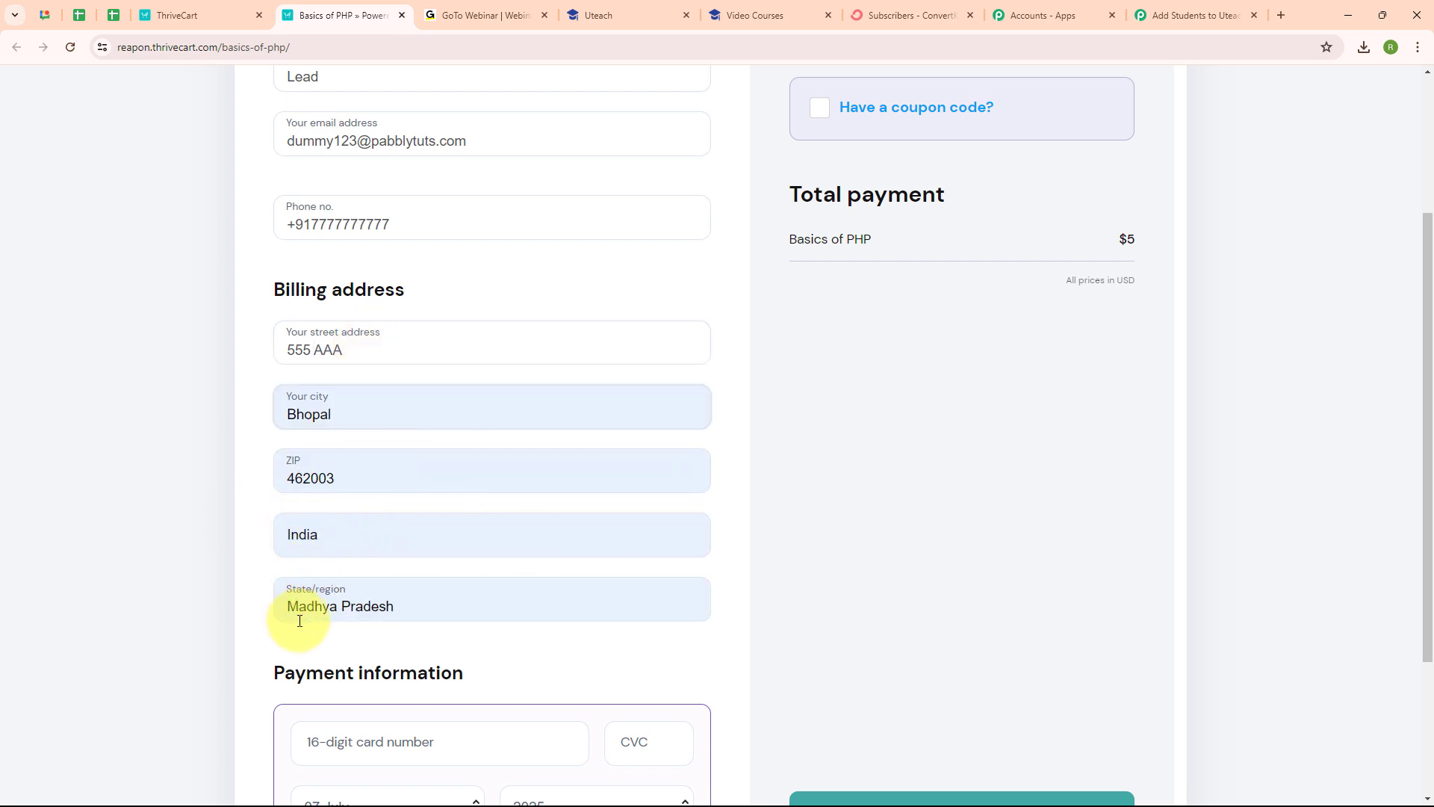
scroll(921, 550, "down", 3)
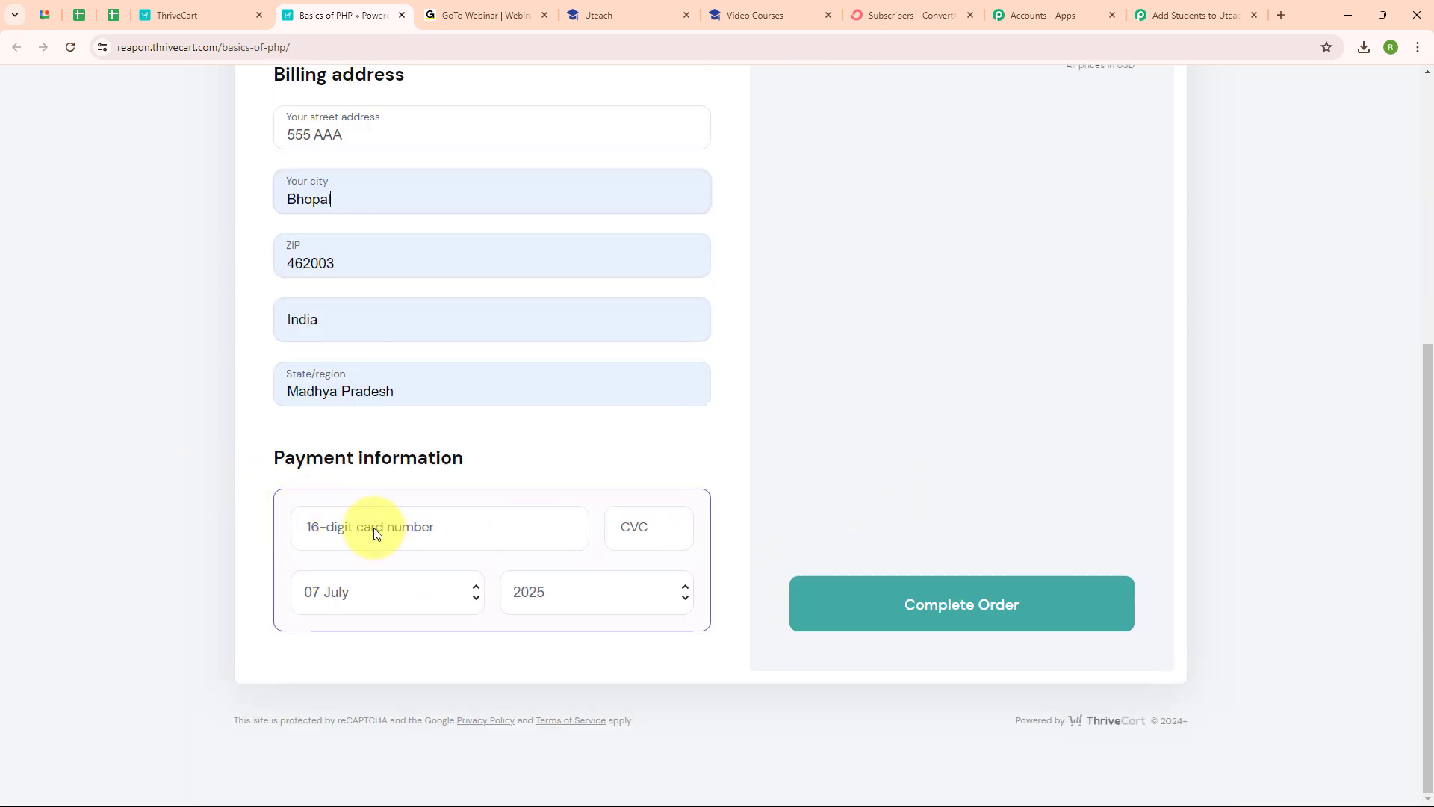
left_click(335, 525)
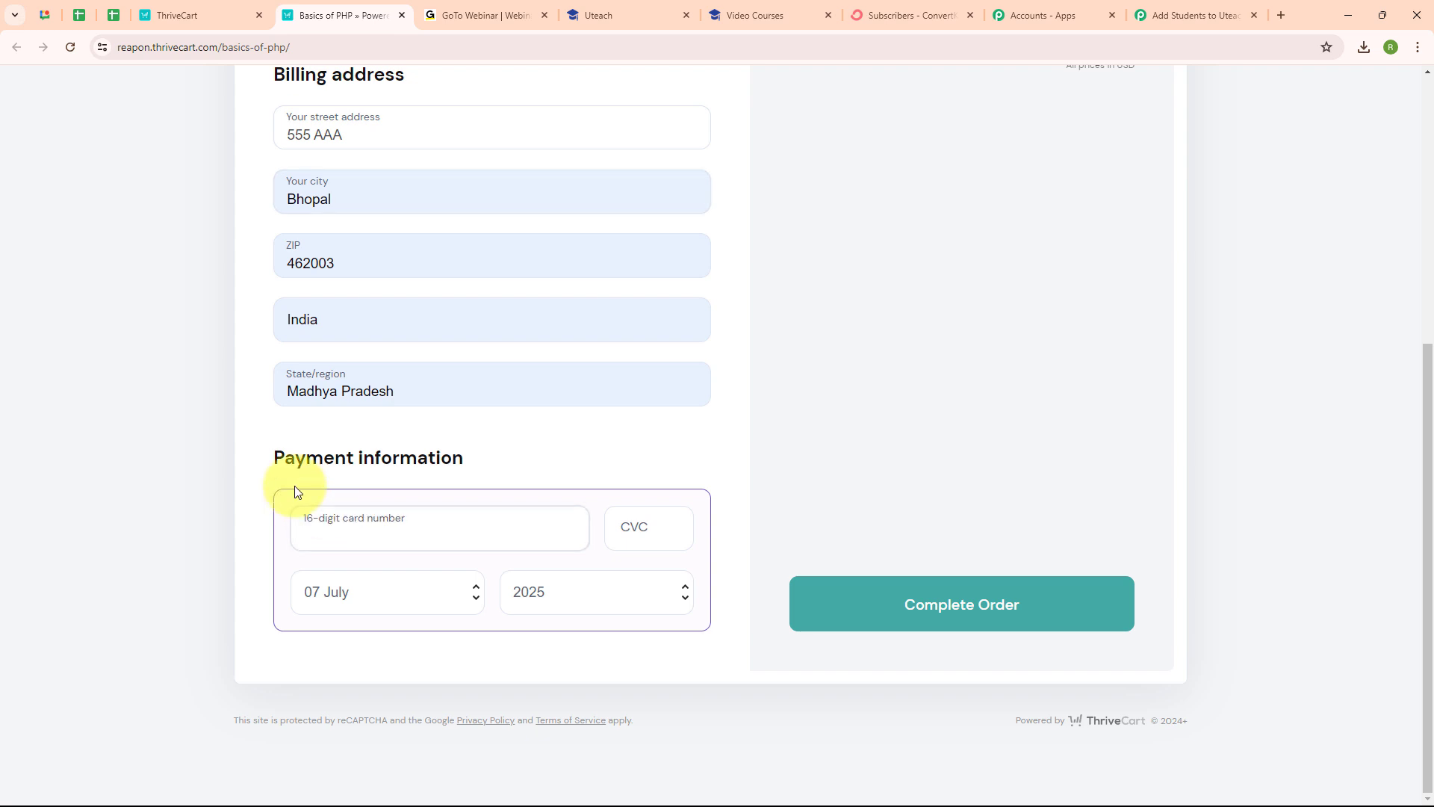
key("ctrl+v")
left_click(664, 525)
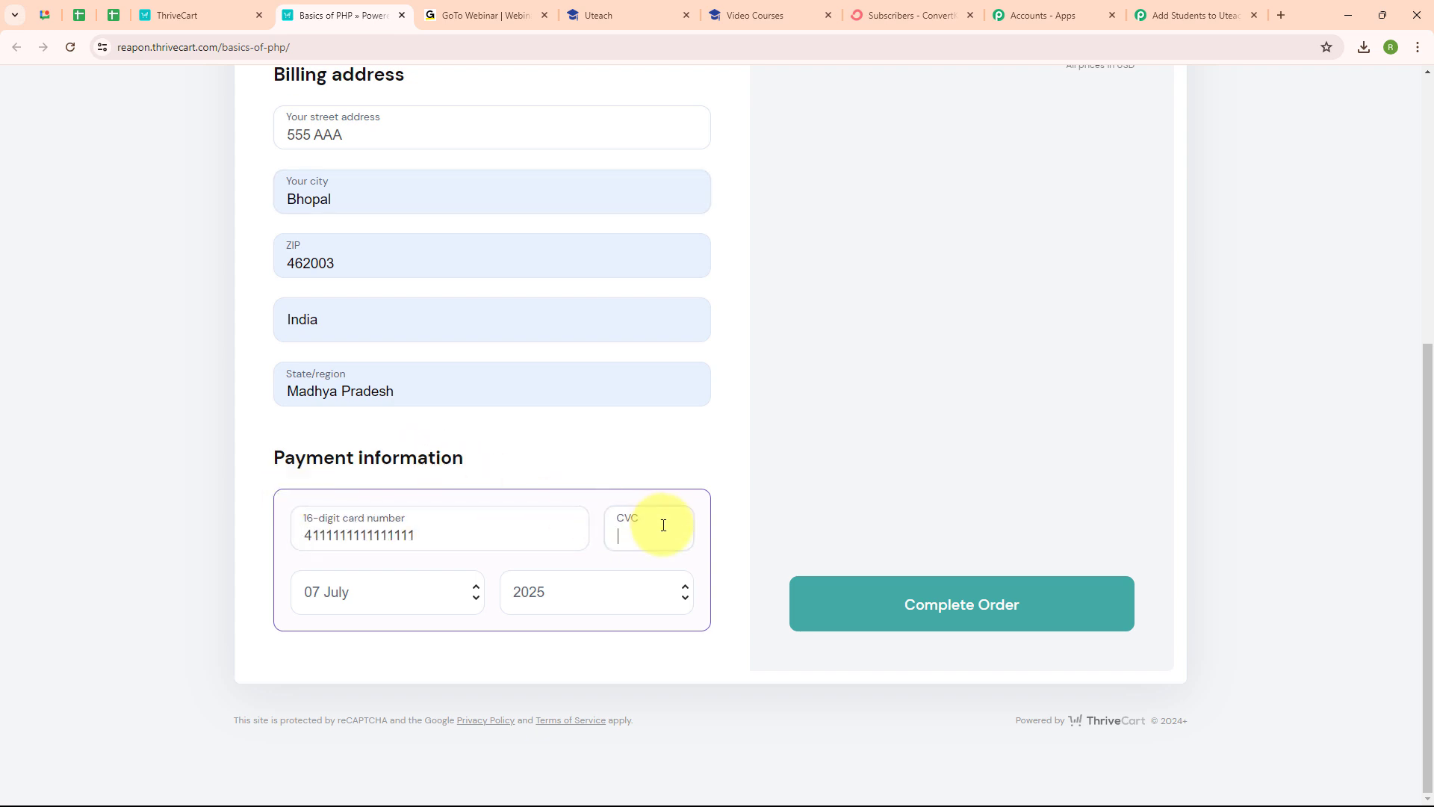
type("555")
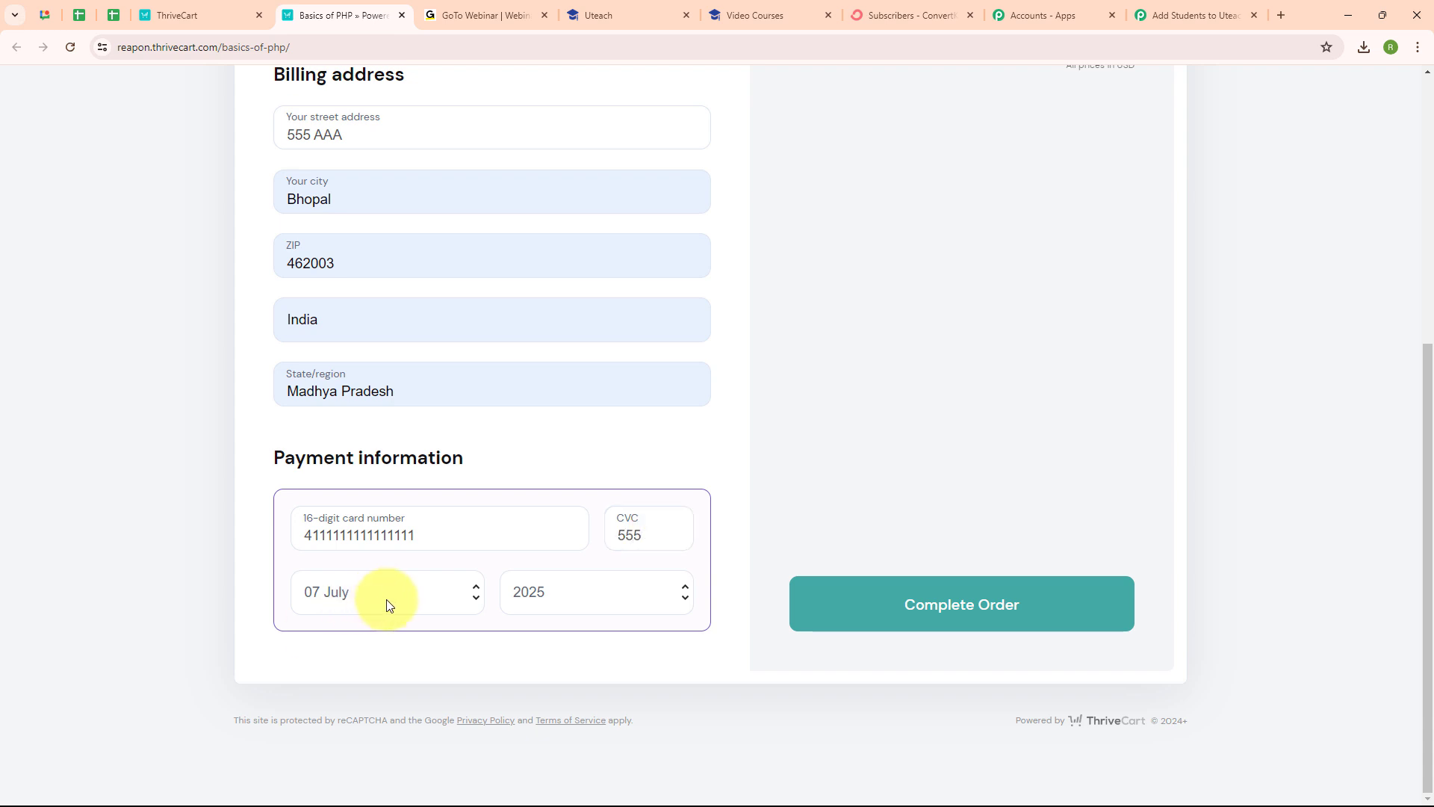
left_click(956, 622)
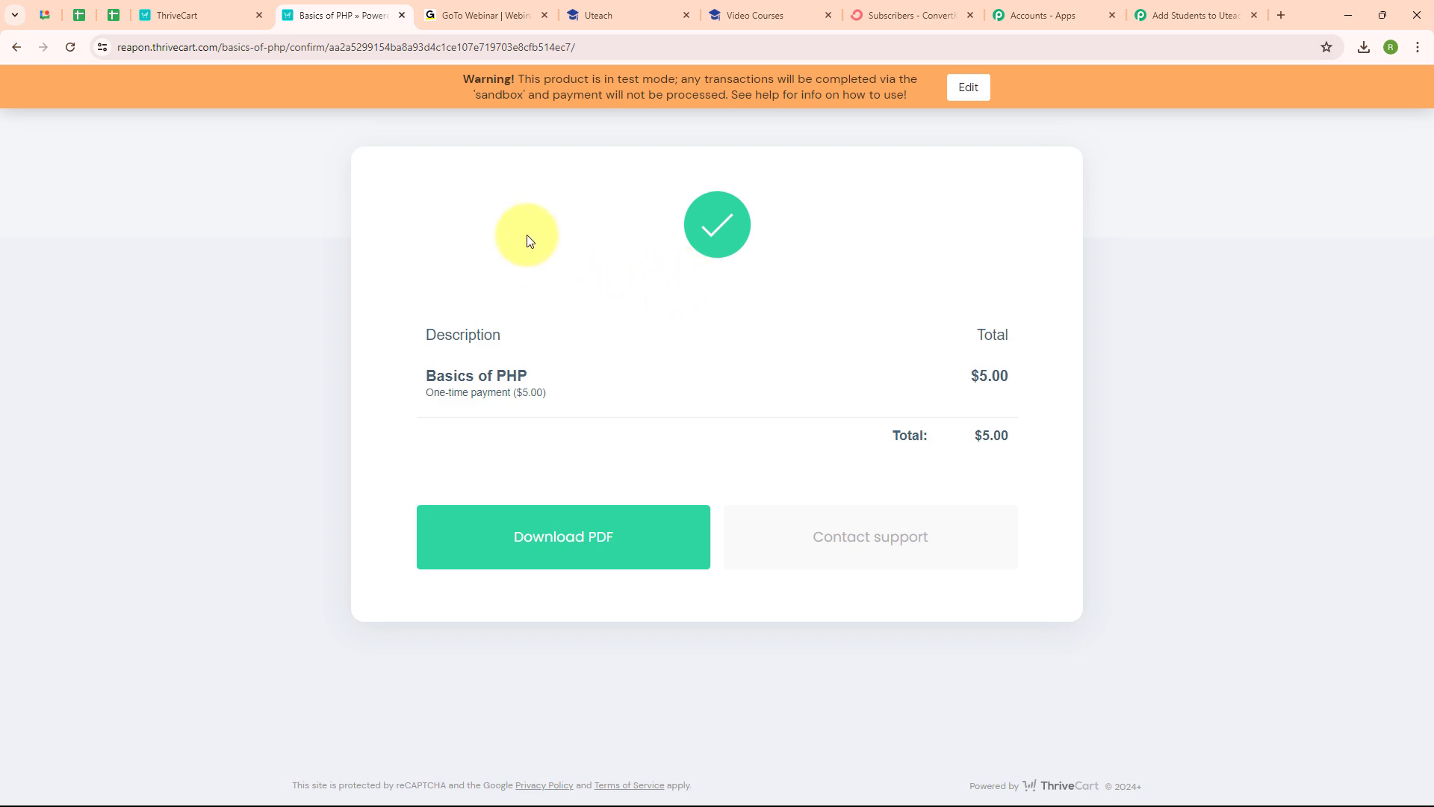
Step: Back in Pabbly, collapse the trigger and pick Uteach (searched 'Utea') for the action step
left_click(1157, 9)
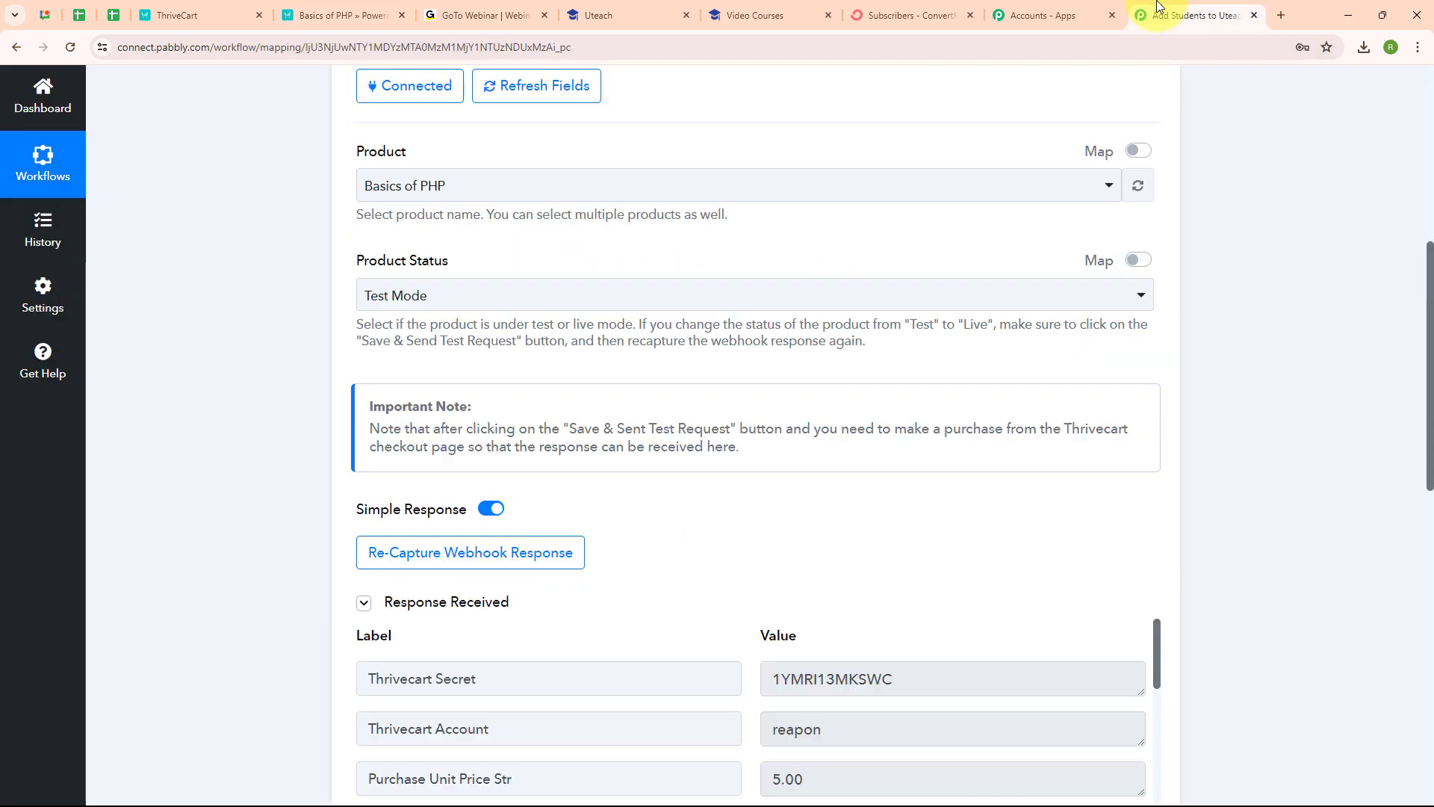
scroll(1139, 444, "down", 6)
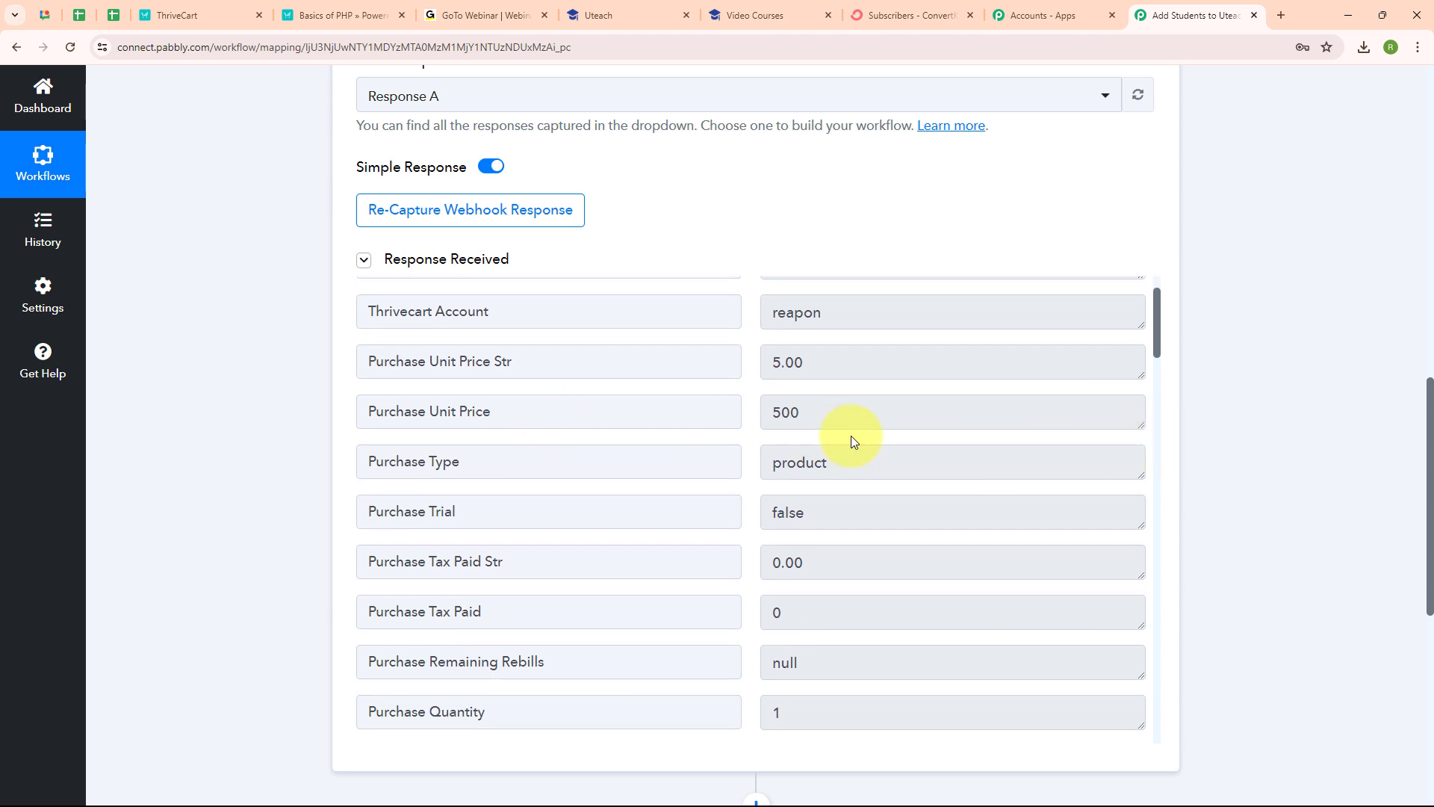
scroll(852, 437, "down", 10)
scroll(850, 436, "down", 5)
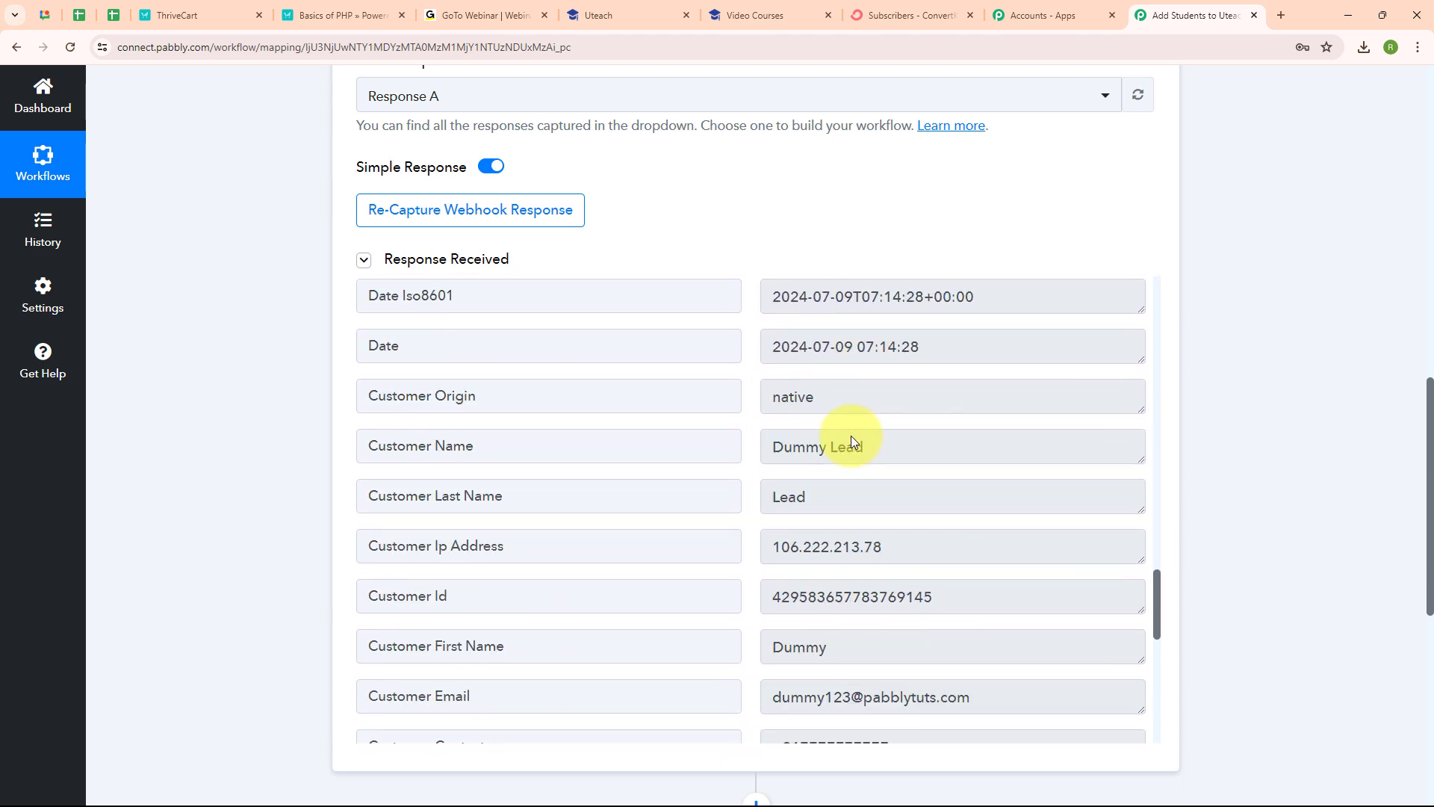
scroll(1187, 197, "up", 5)
scroll(1188, 197, "up", 10)
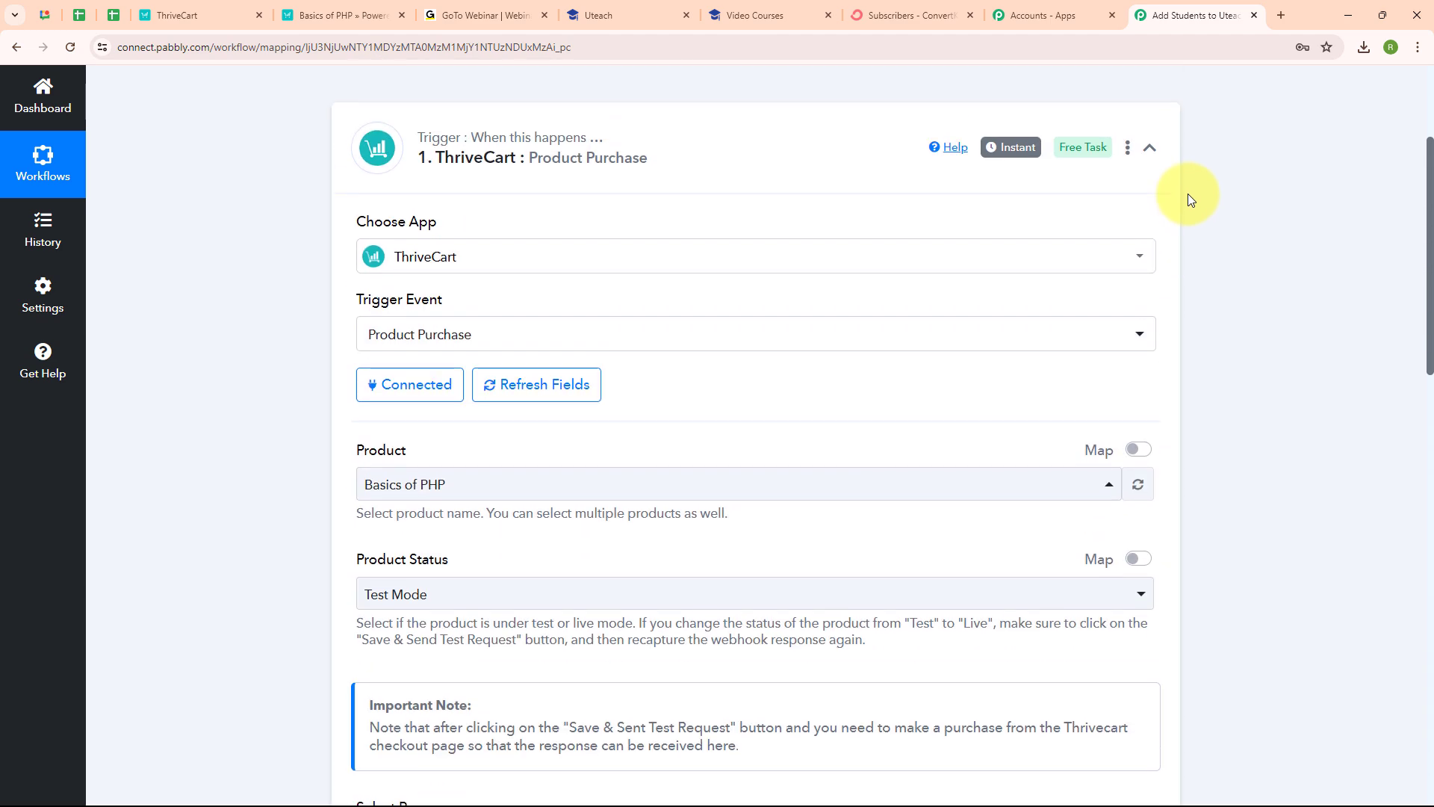
left_click(1154, 303)
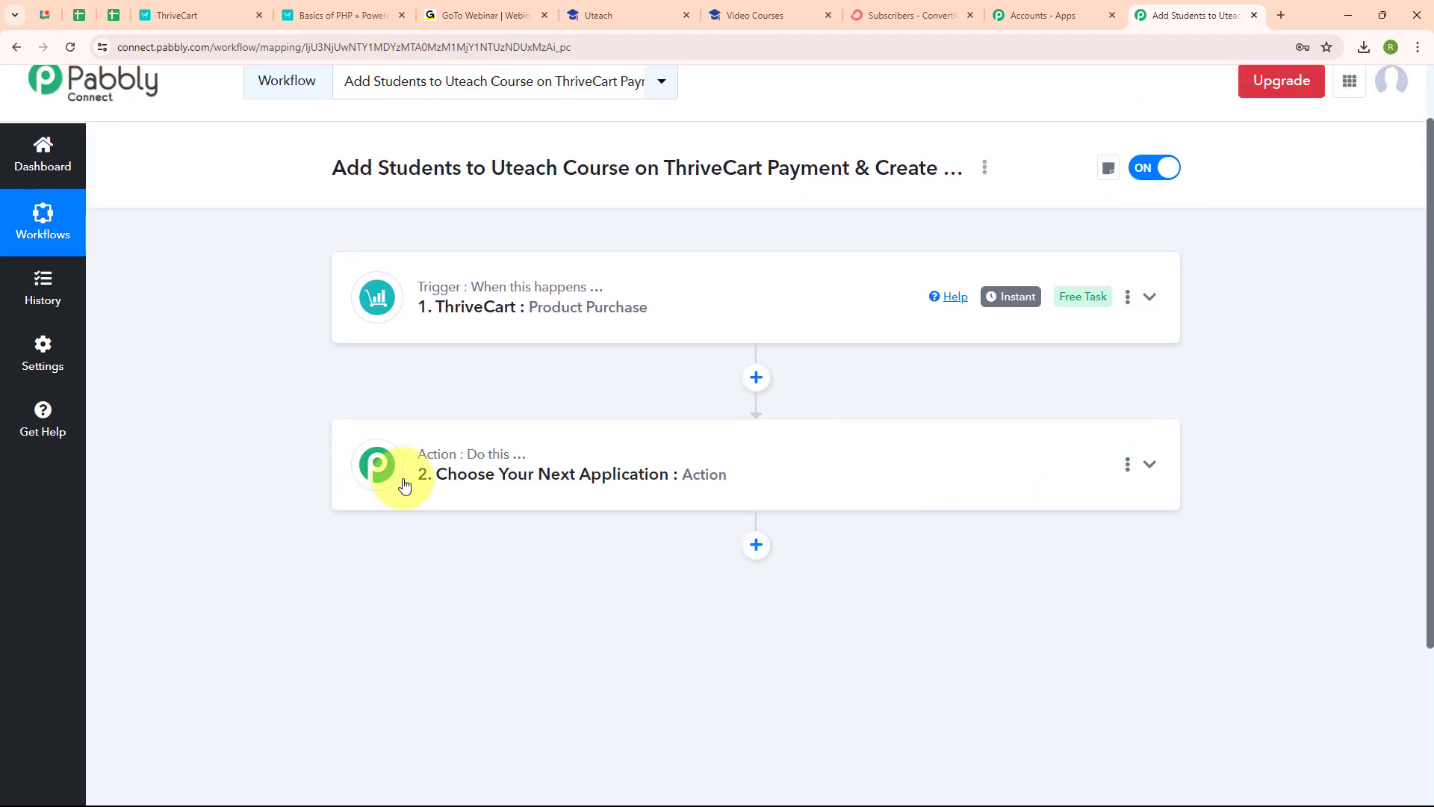
left_click(513, 472)
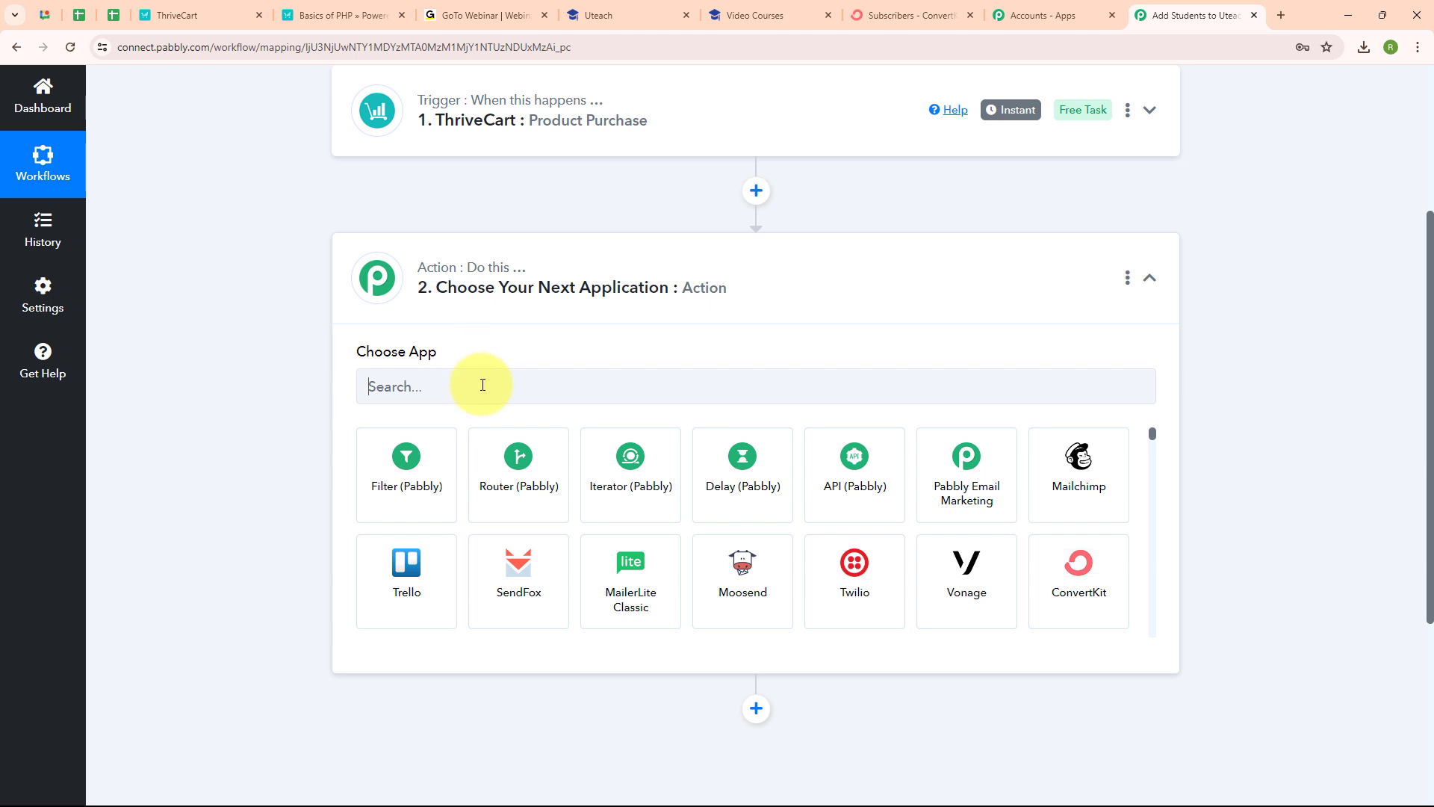
left_click(482, 385)
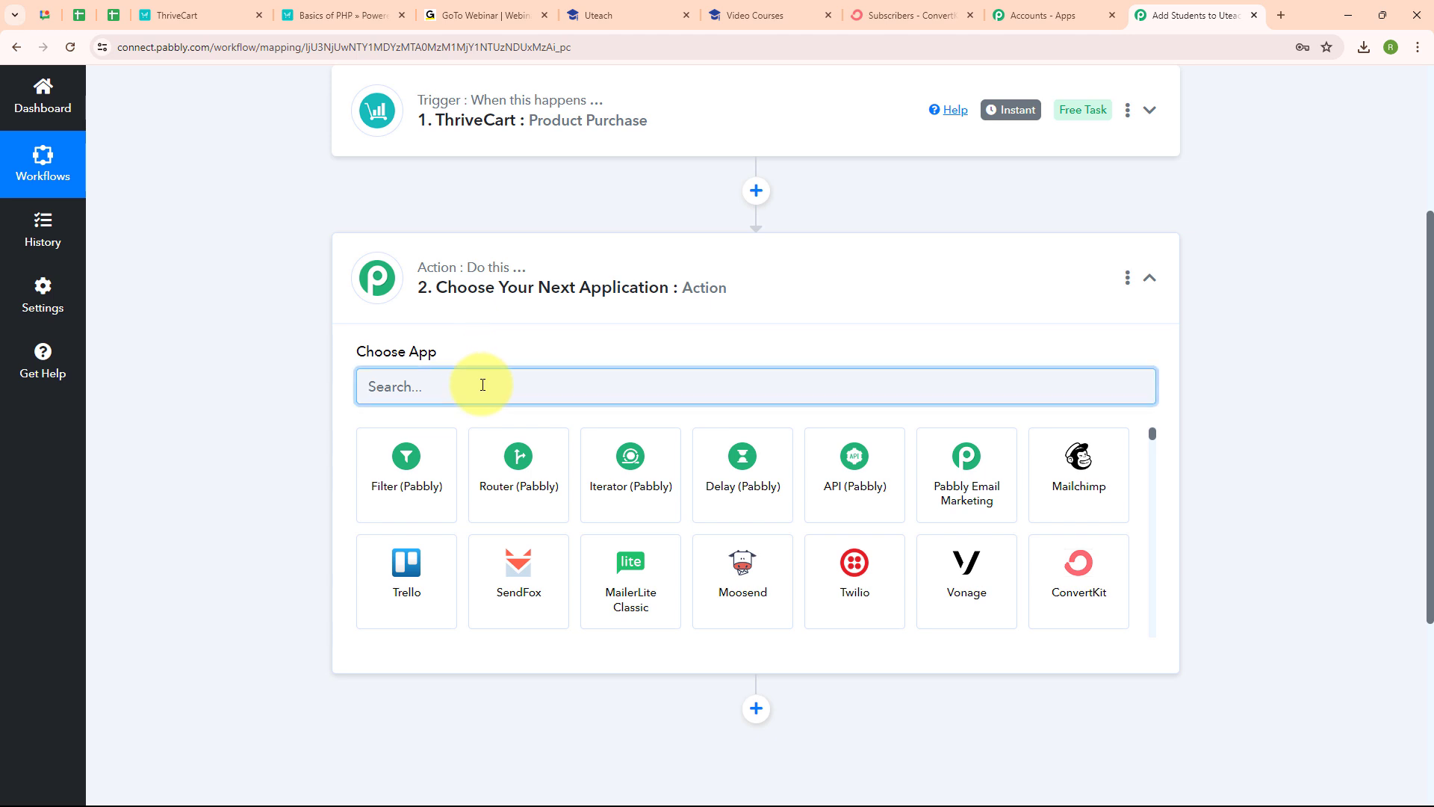
type("Utea")
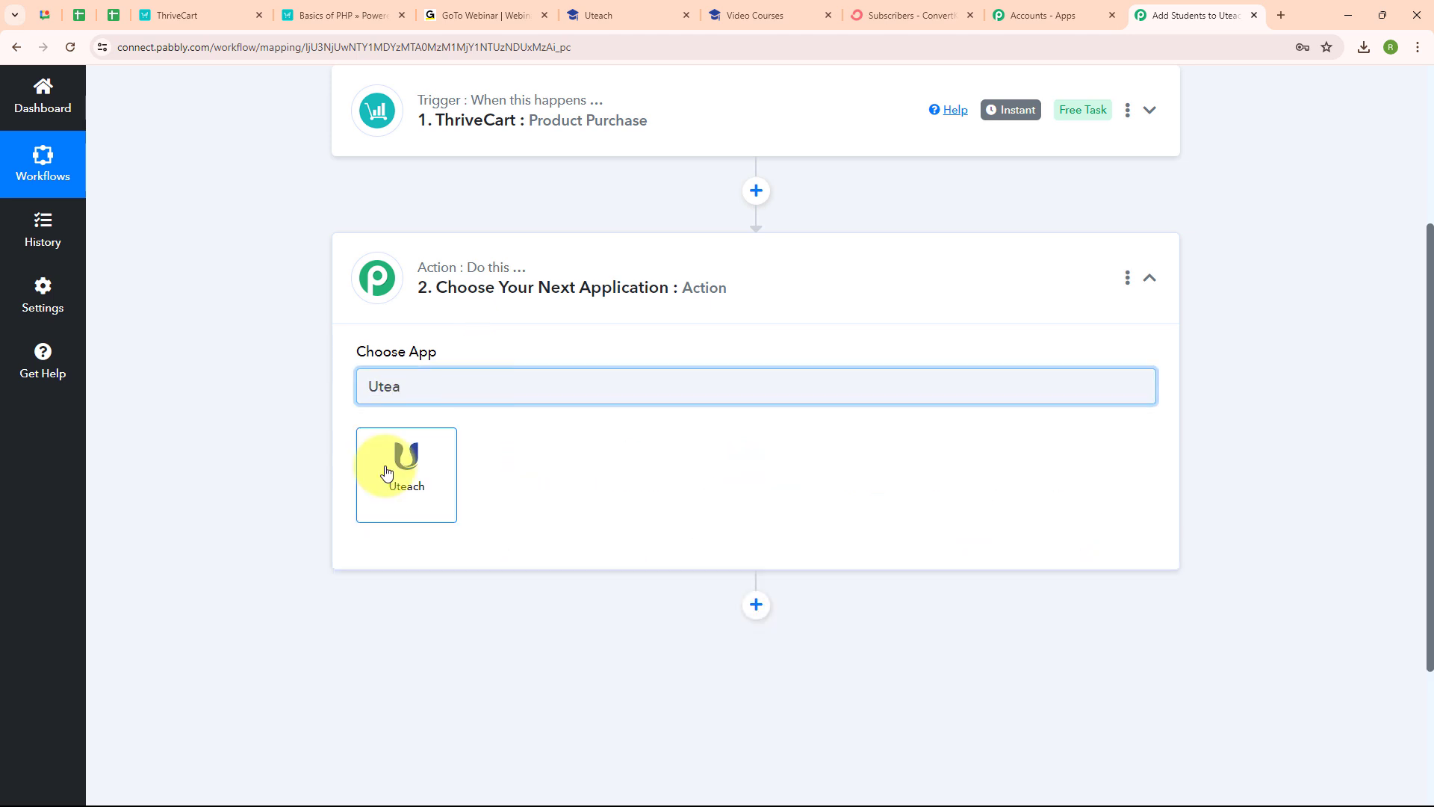
left_click(386, 472)
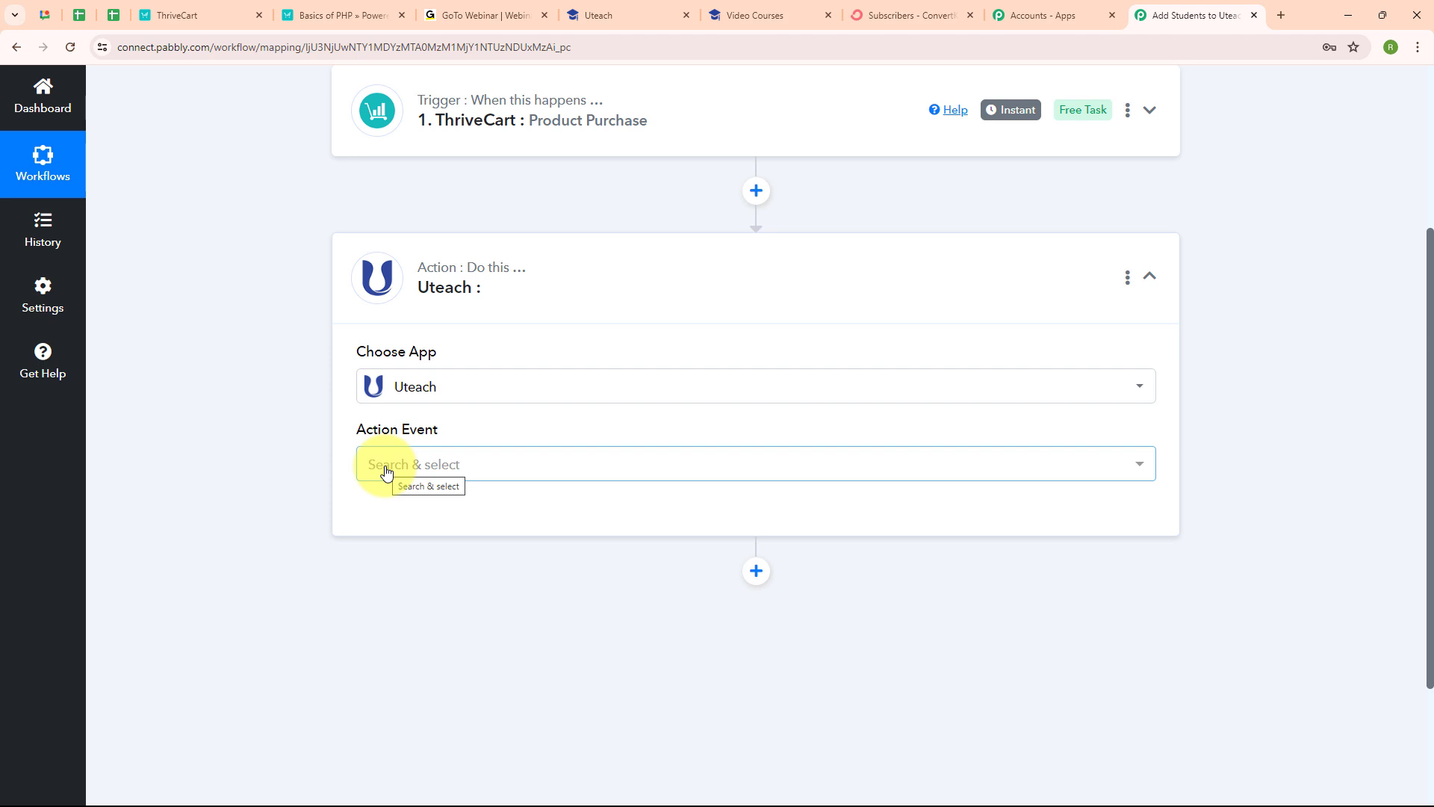
Step: Set the Uteach action event to Create Student and start adding a new Uteach connection
left_click(387, 471)
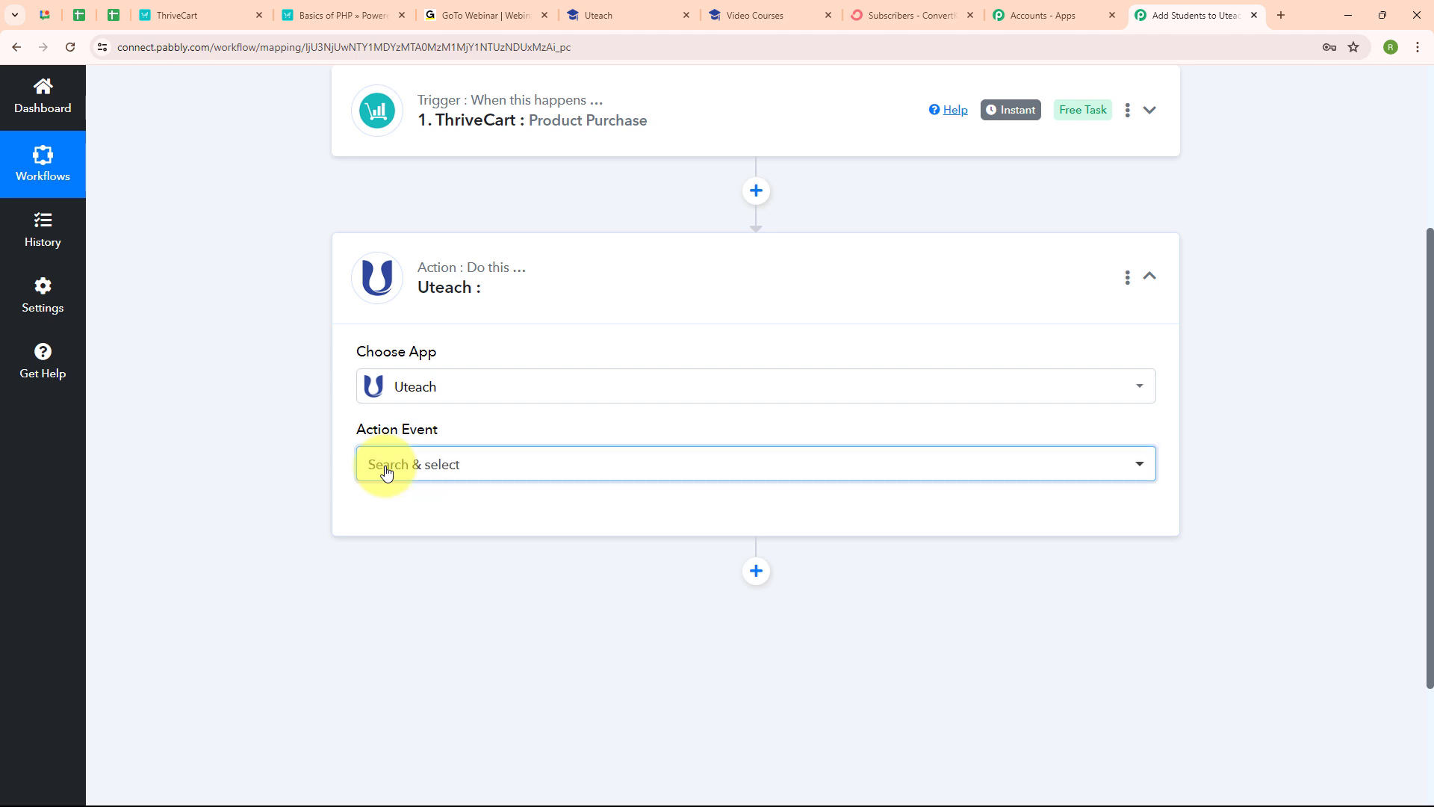
left_click(545, 212)
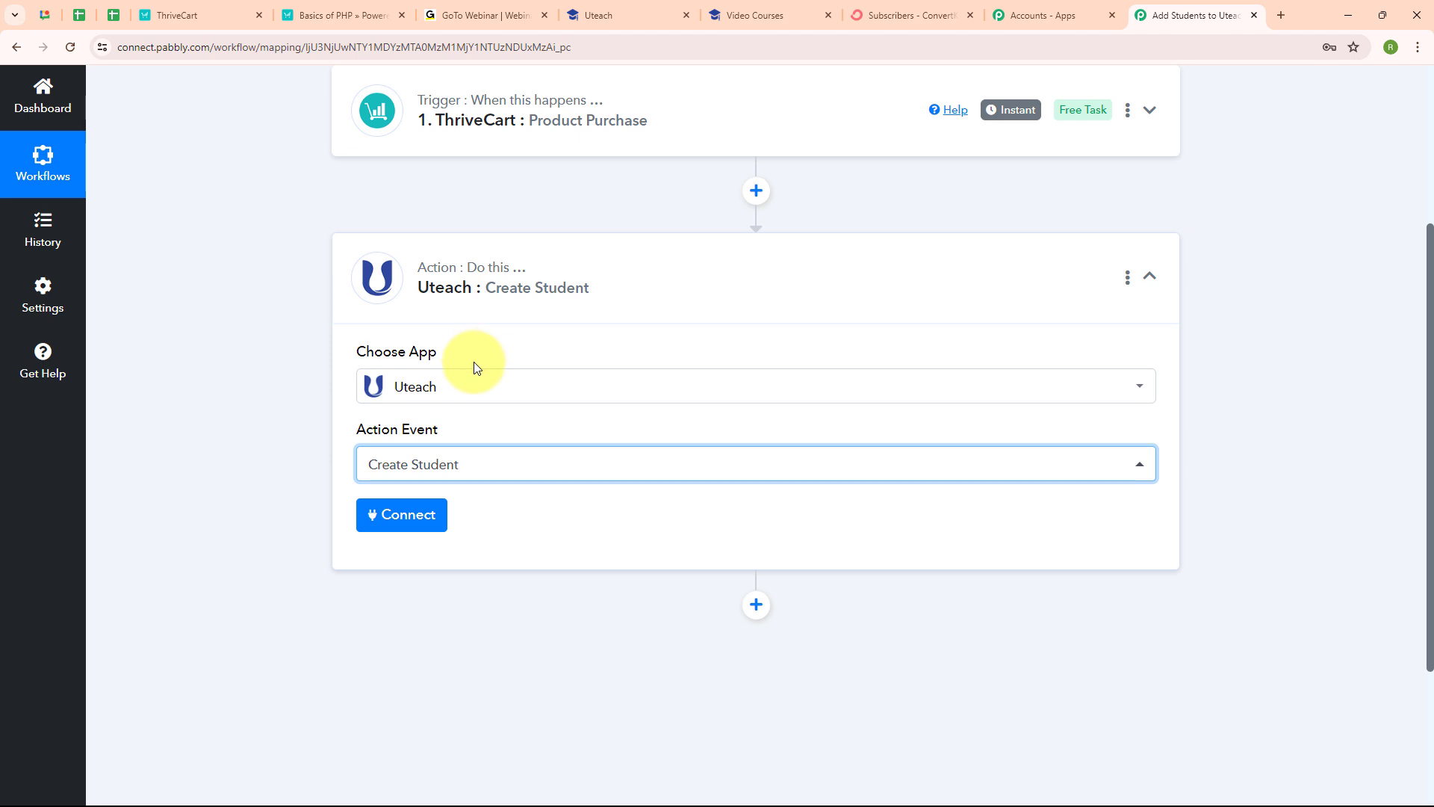
left_click(418, 516)
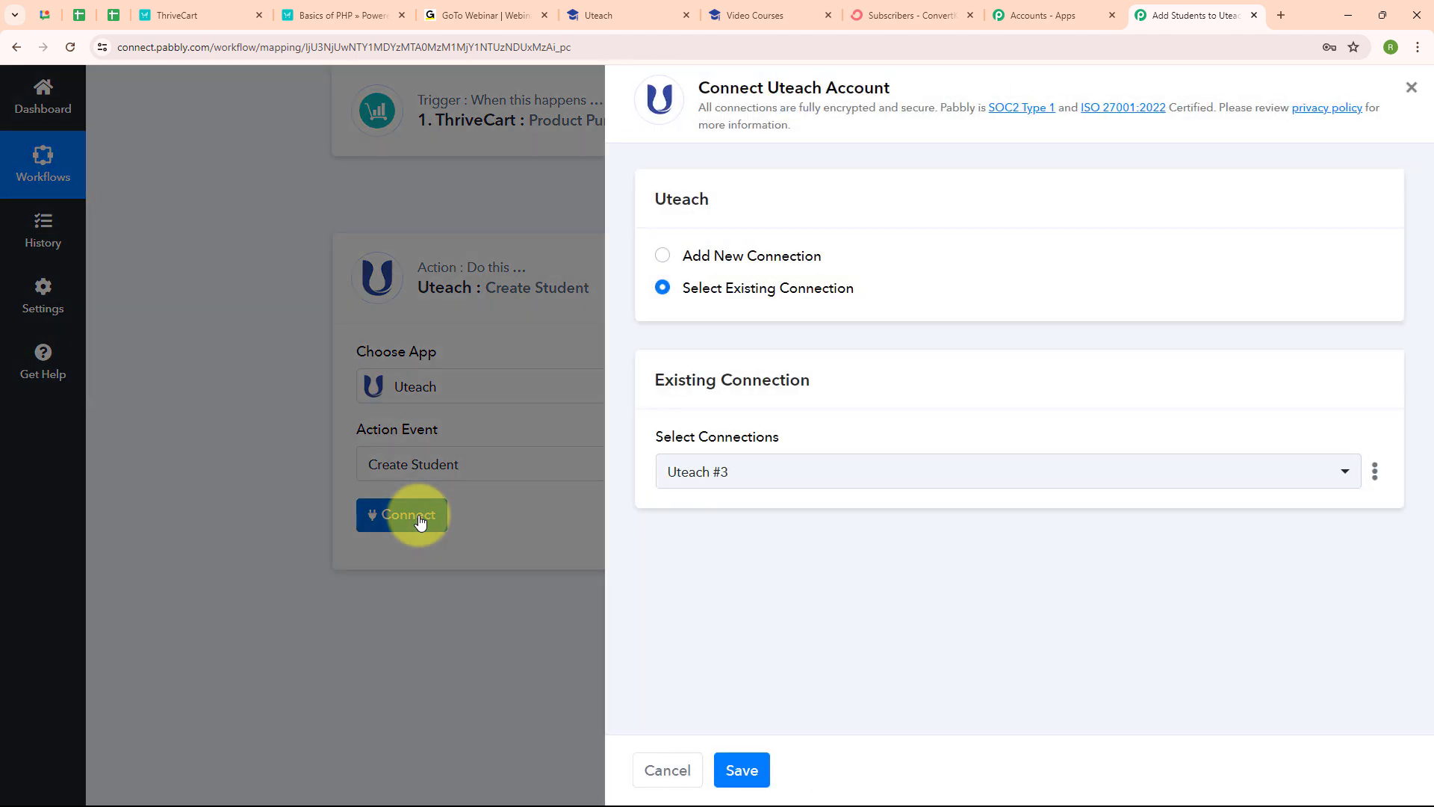
left_click(663, 256)
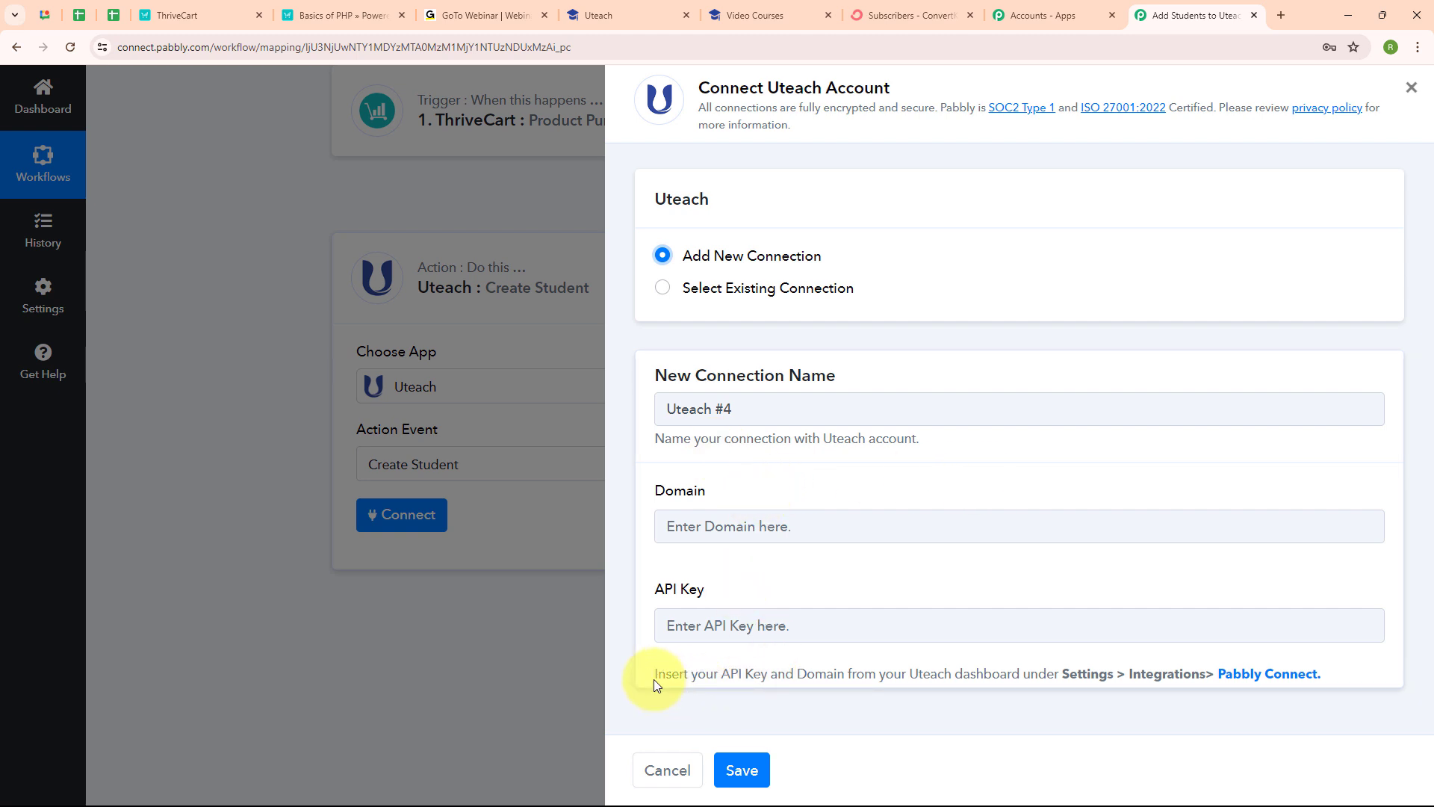
Step: Note where the Uteach domain and API key are found, then switch to the Uteach dashboard
left_click_drag(653, 674, 1428, 672)
left_click(1026, 714)
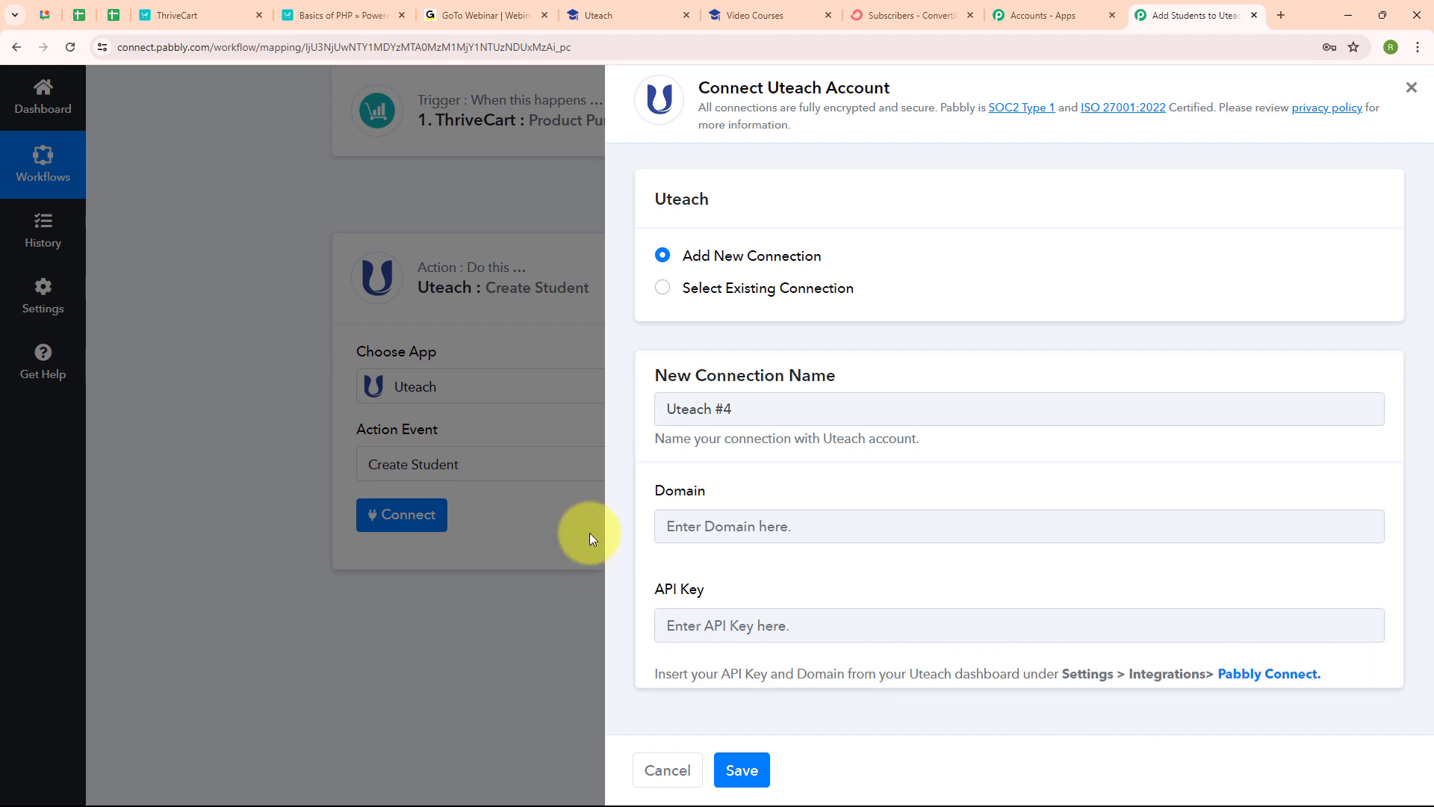
left_click(594, 9)
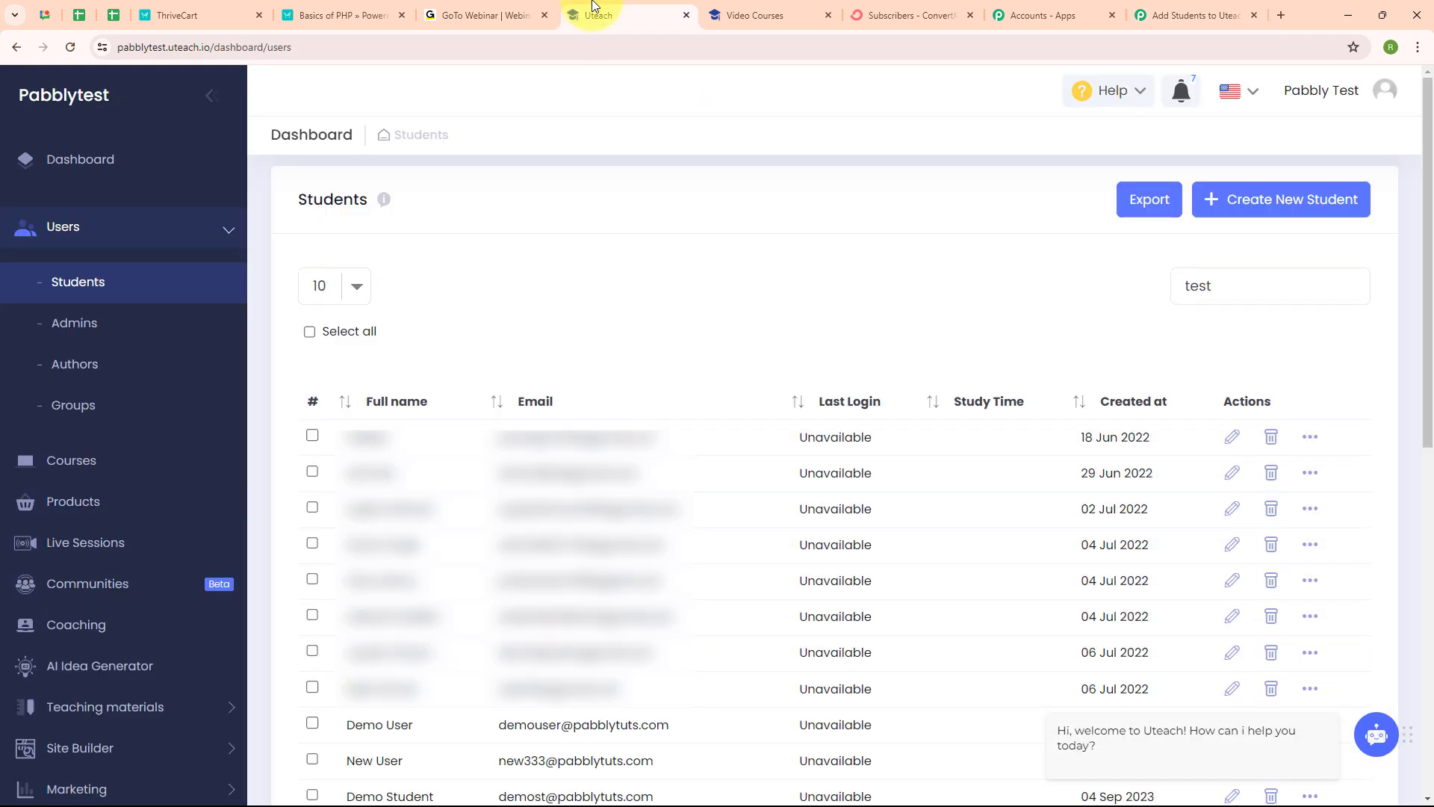
Step: In Uteach Settings > Integrations, open the Pabbly Connect card showing its API key and domain
scroll(192, 406, "down", 3)
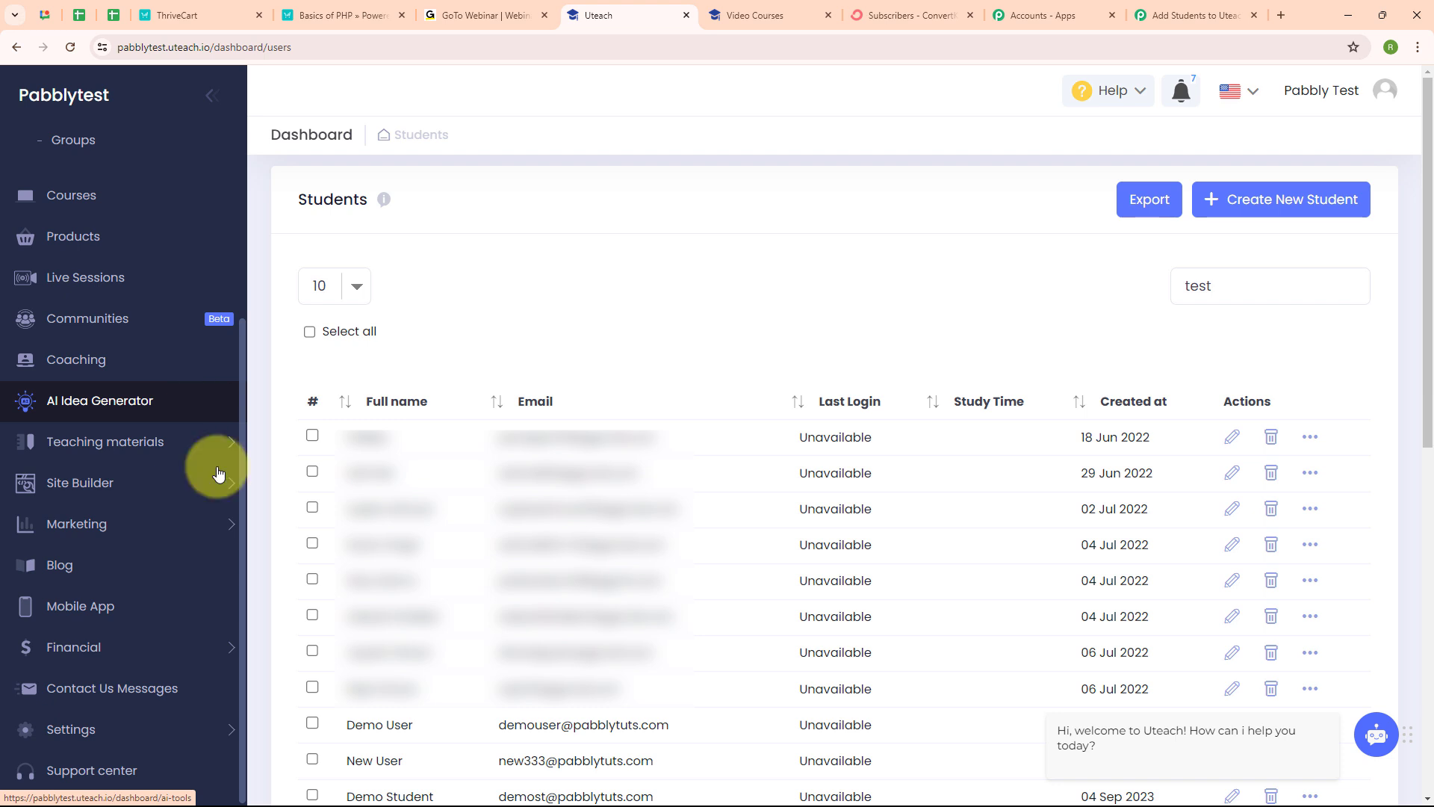
left_click(214, 729)
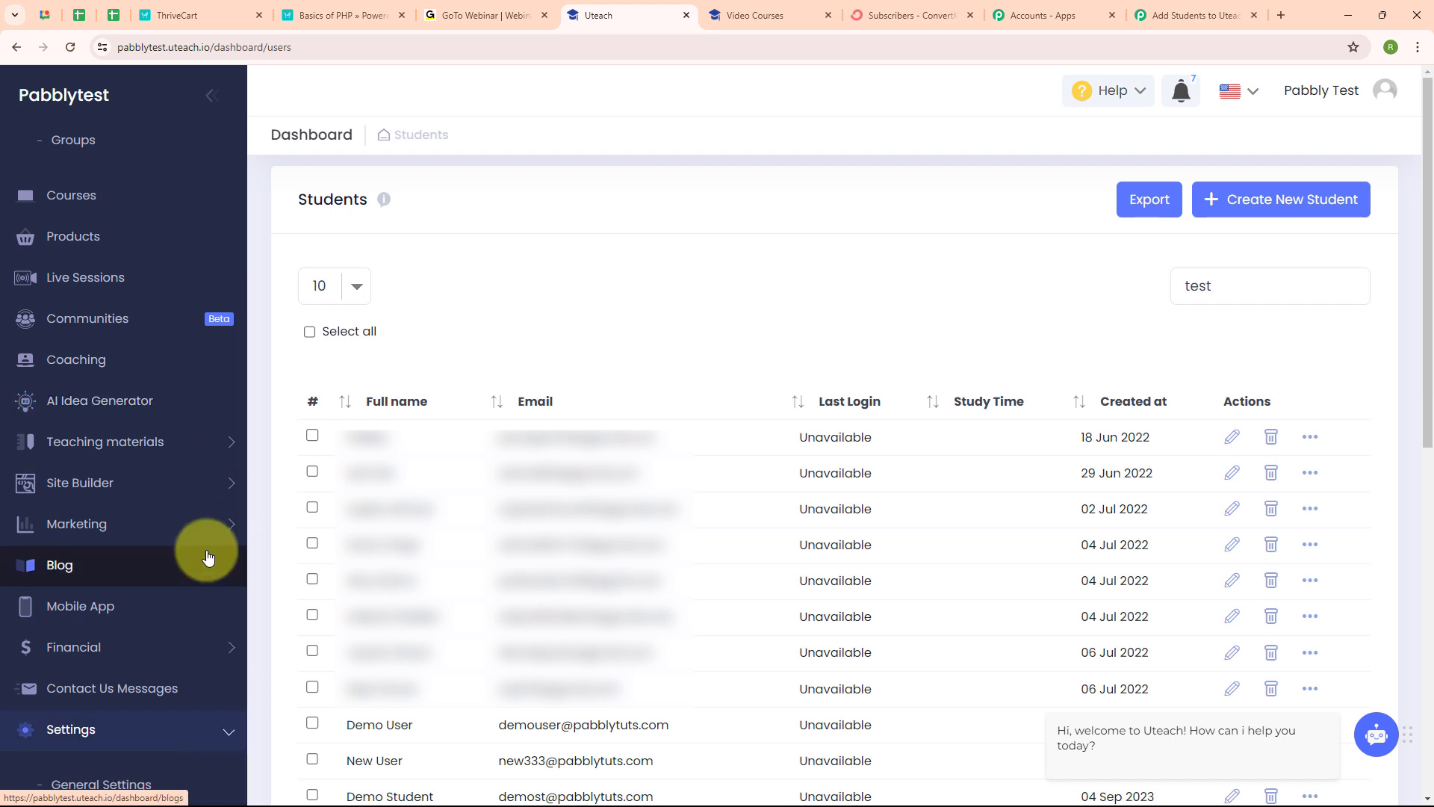
scroll(202, 583, "down", 2)
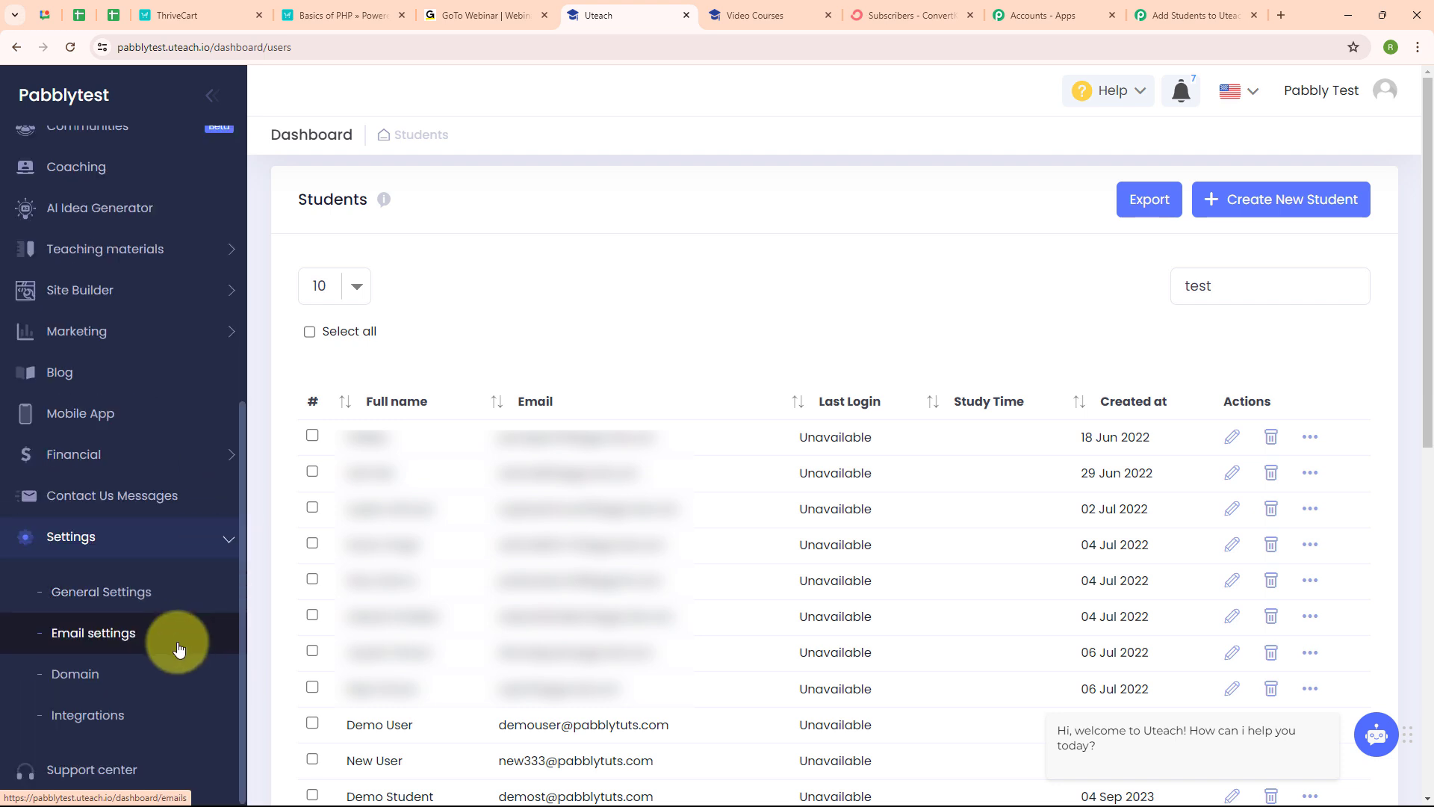
left_click(88, 716)
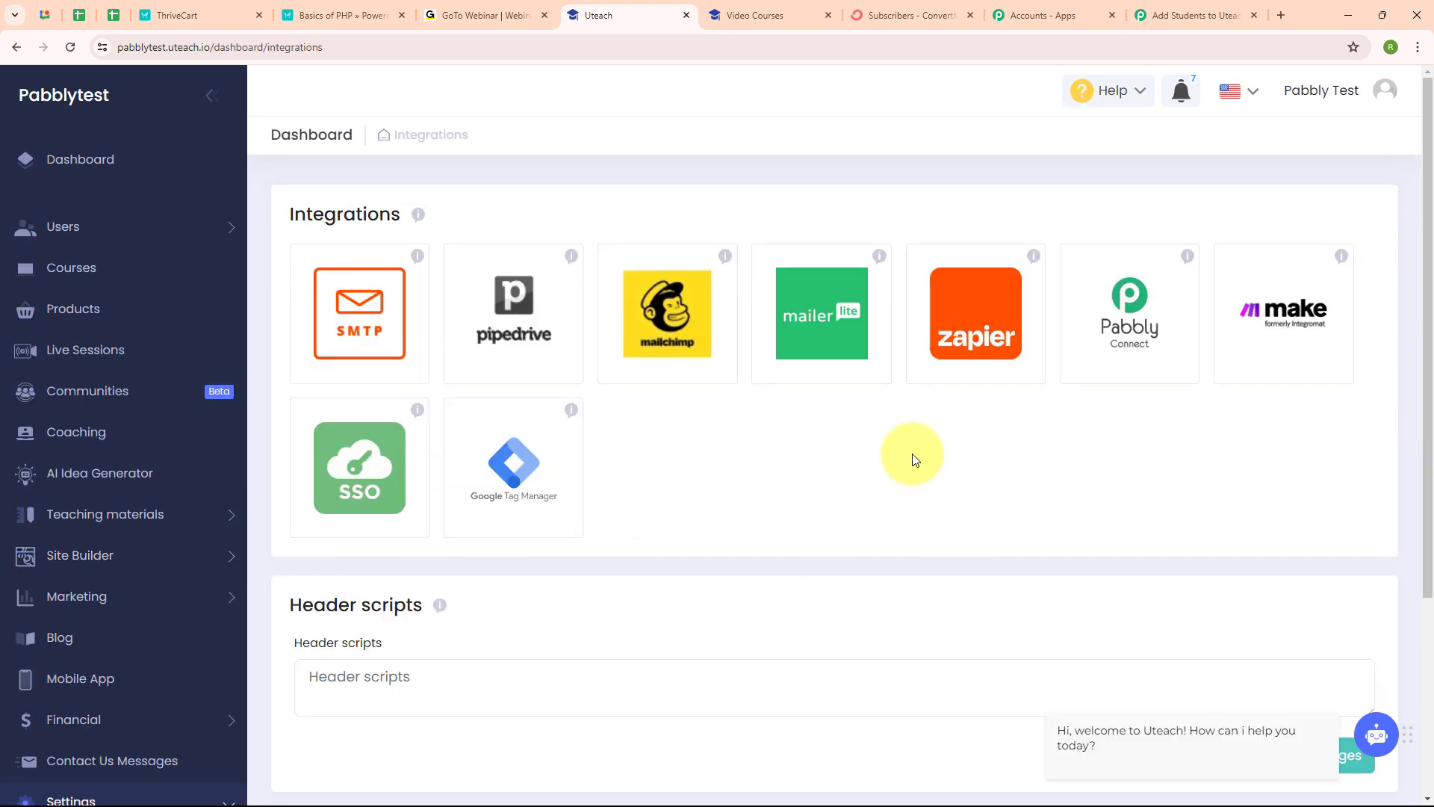
left_click(1144, 310)
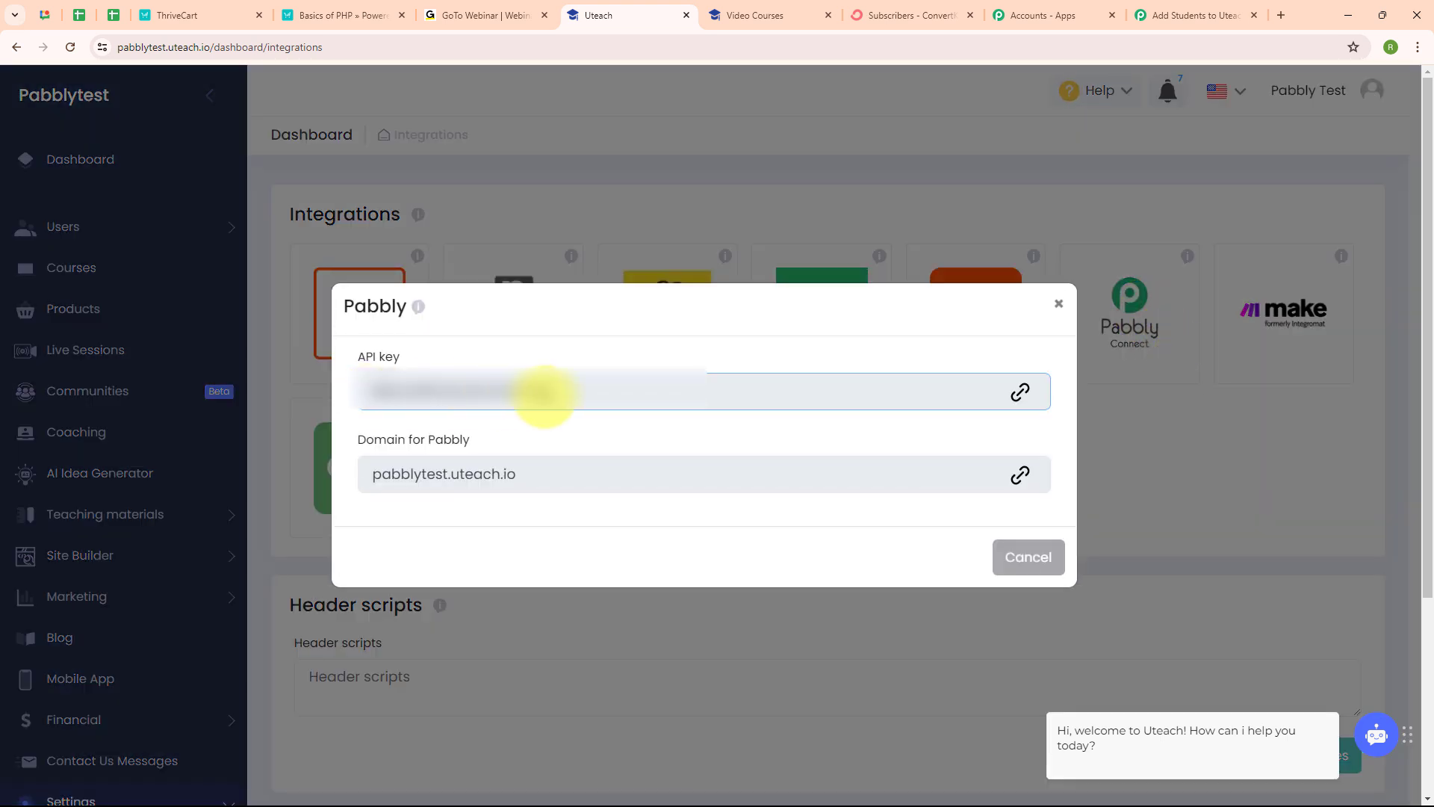
left_click(419, 472)
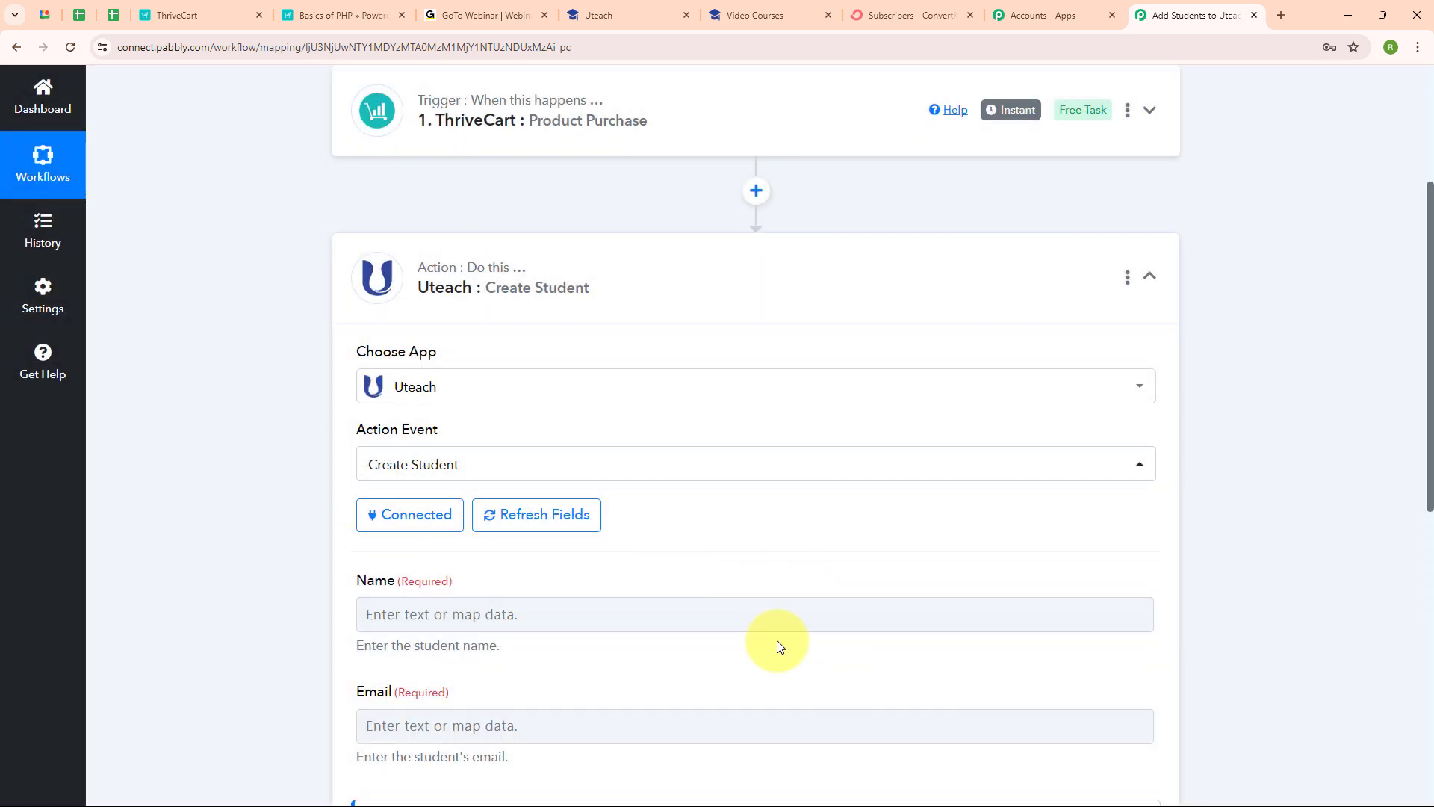
Step: Map ThriveCart's Customer Name and Customer Email into the student's Name and Email fields
scroll(825, 508, "down", 5)
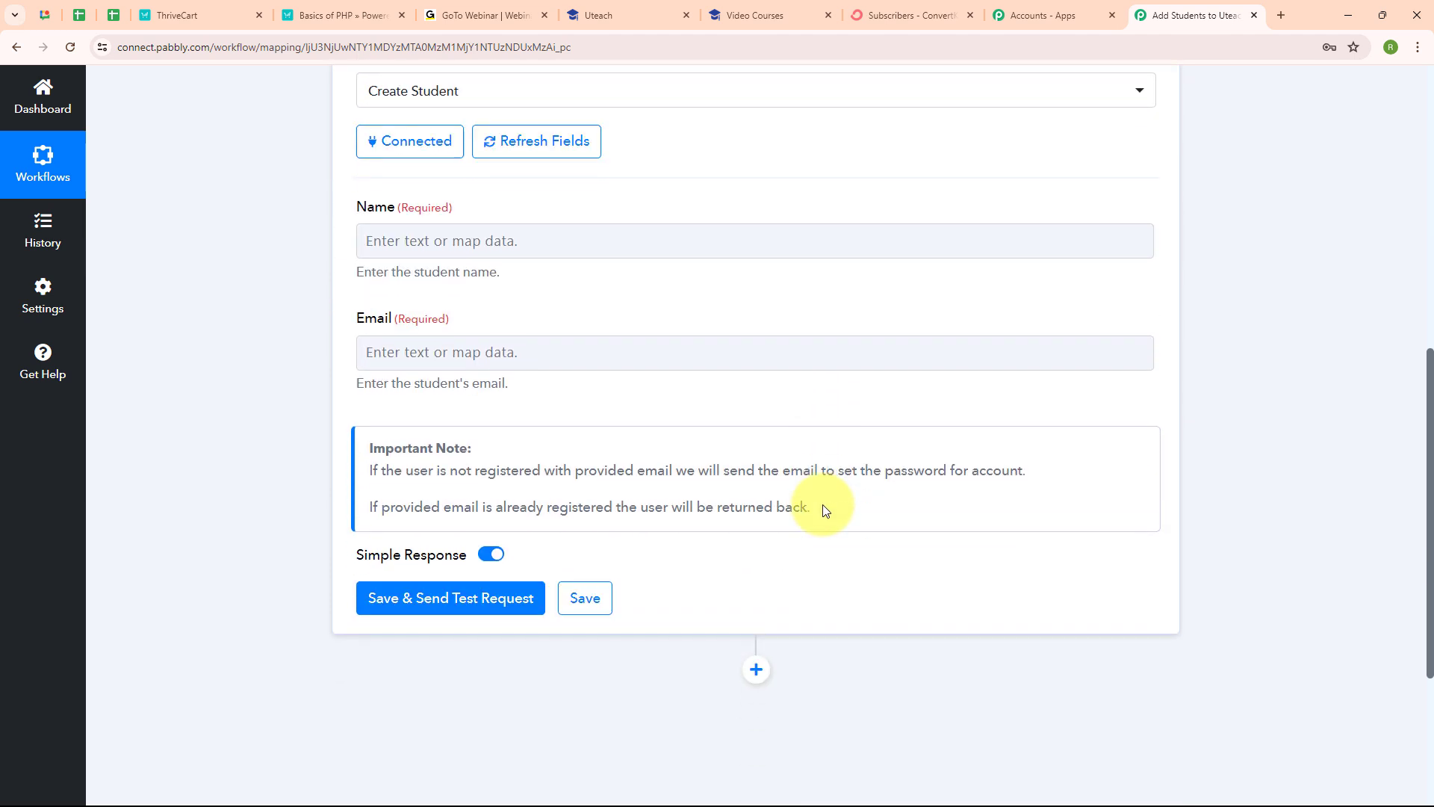
left_click(373, 244)
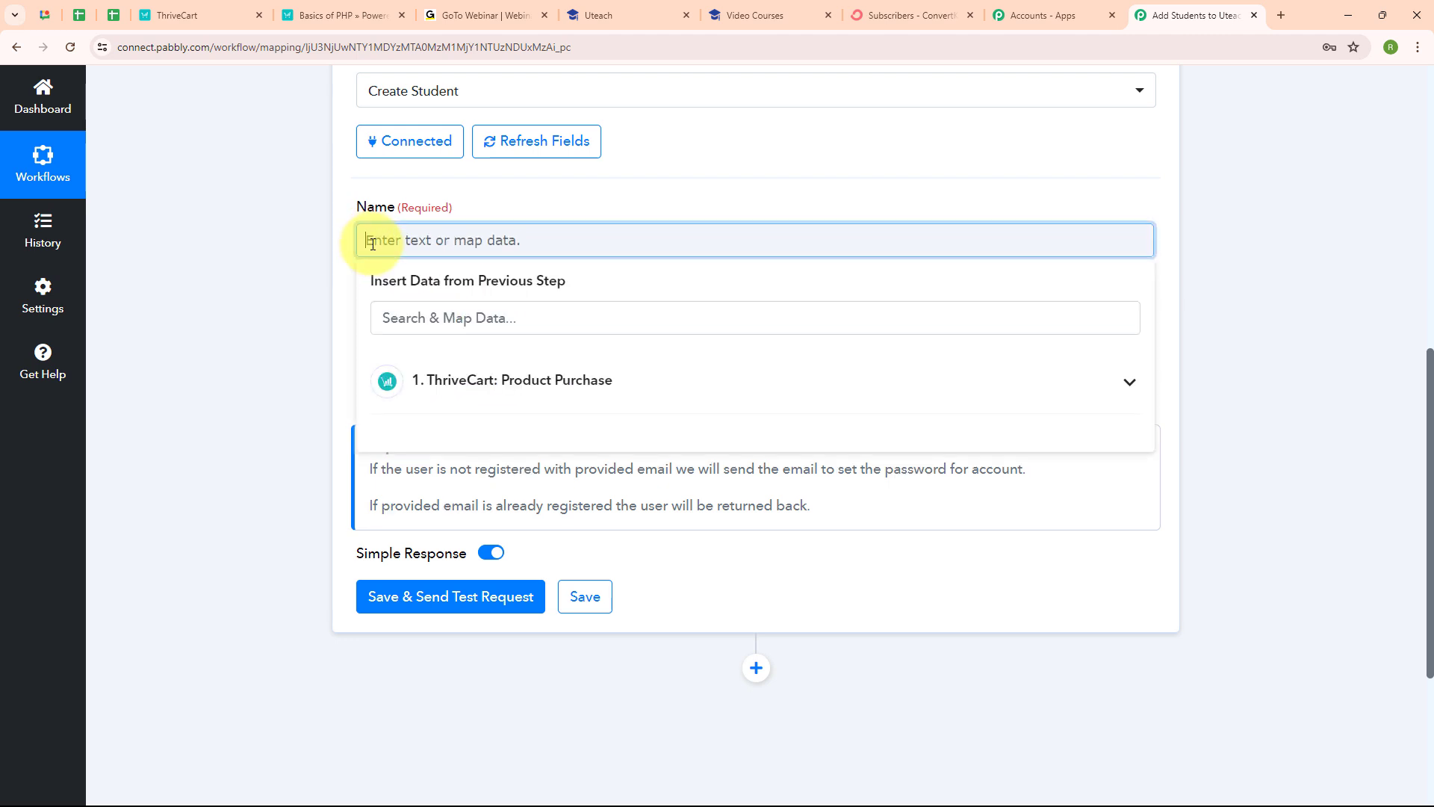
left_click(568, 384)
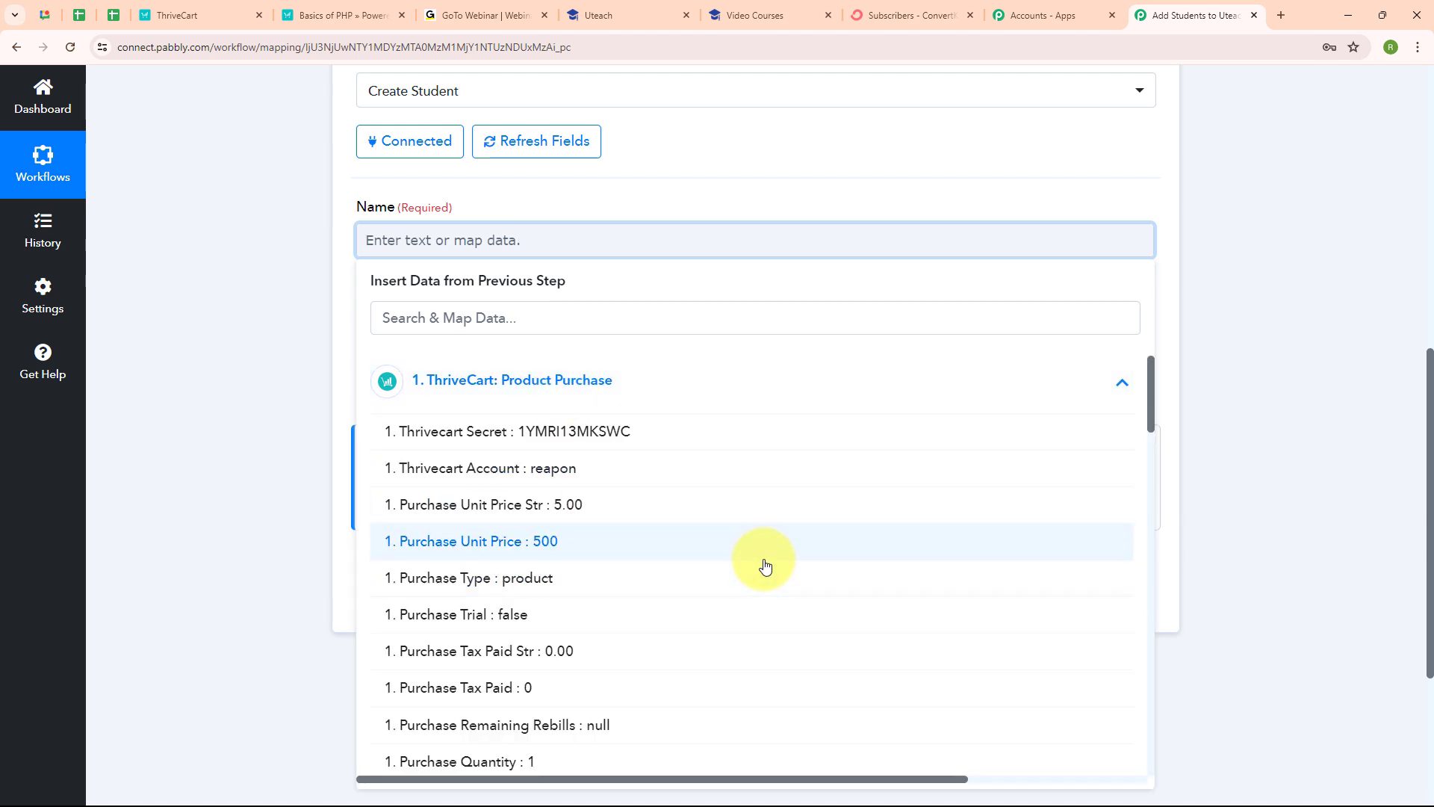
scroll(765, 566, "down", 5)
scroll(765, 566, "down", 5)
left_click(624, 518)
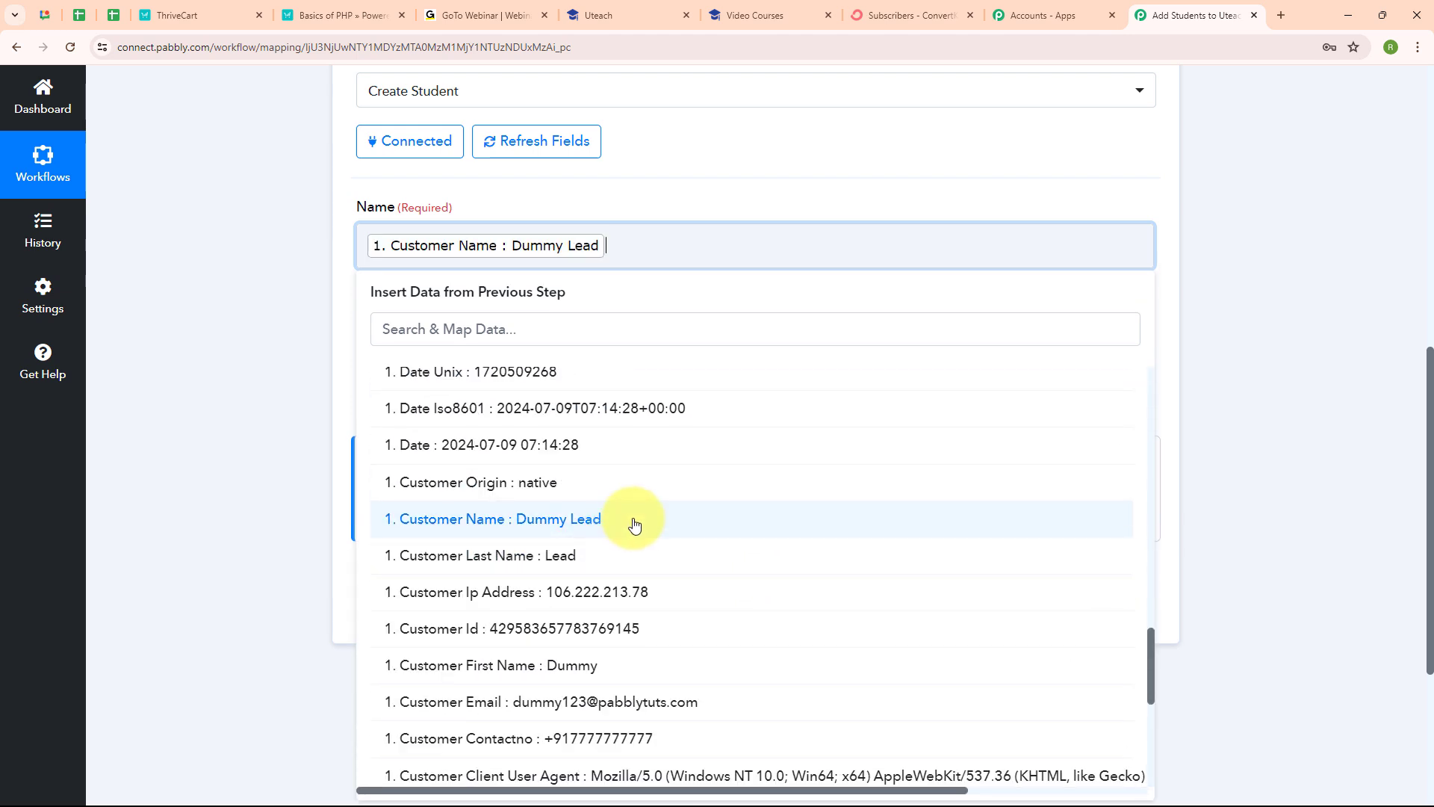
left_click(384, 361)
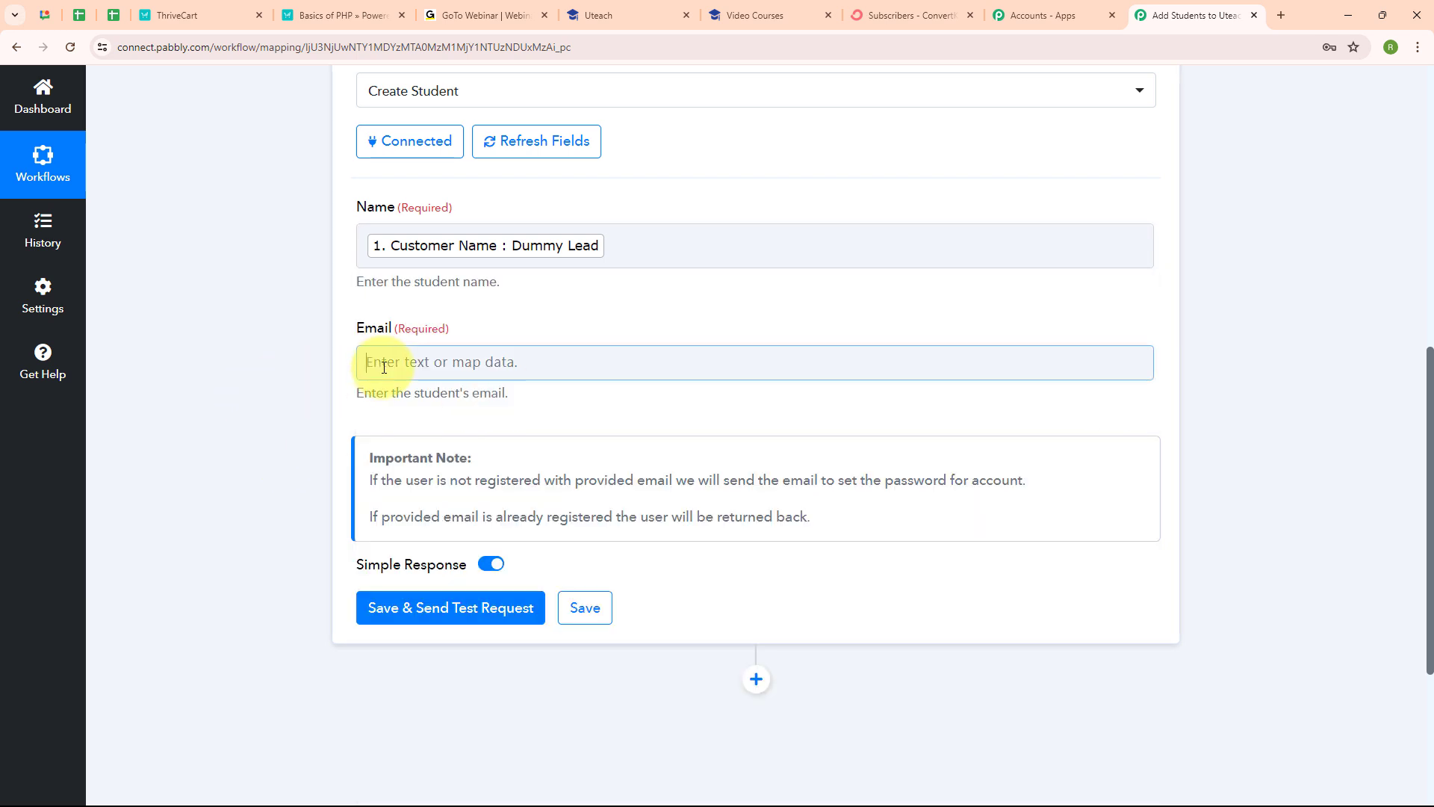
left_click(498, 439)
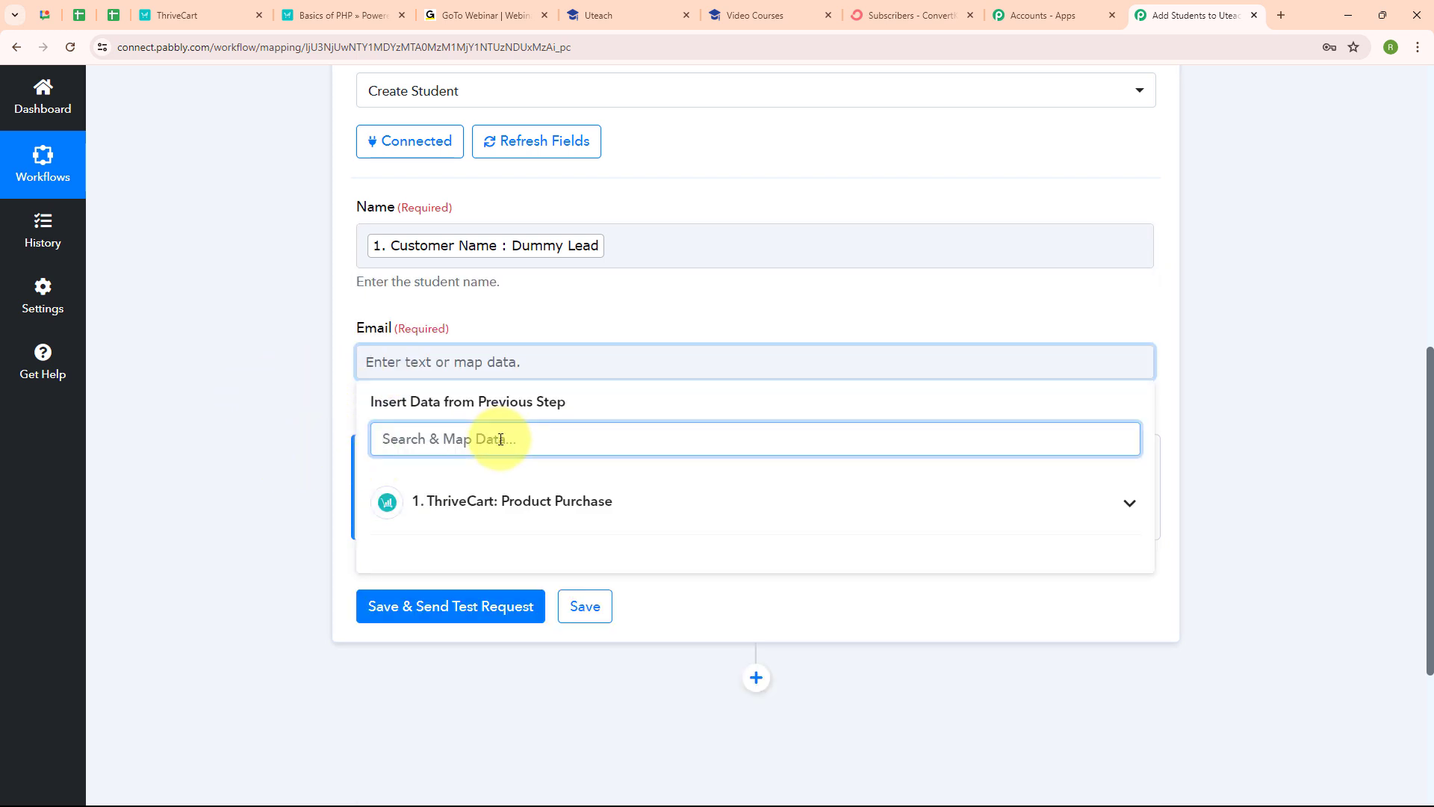
type("@")
left_click(512, 564)
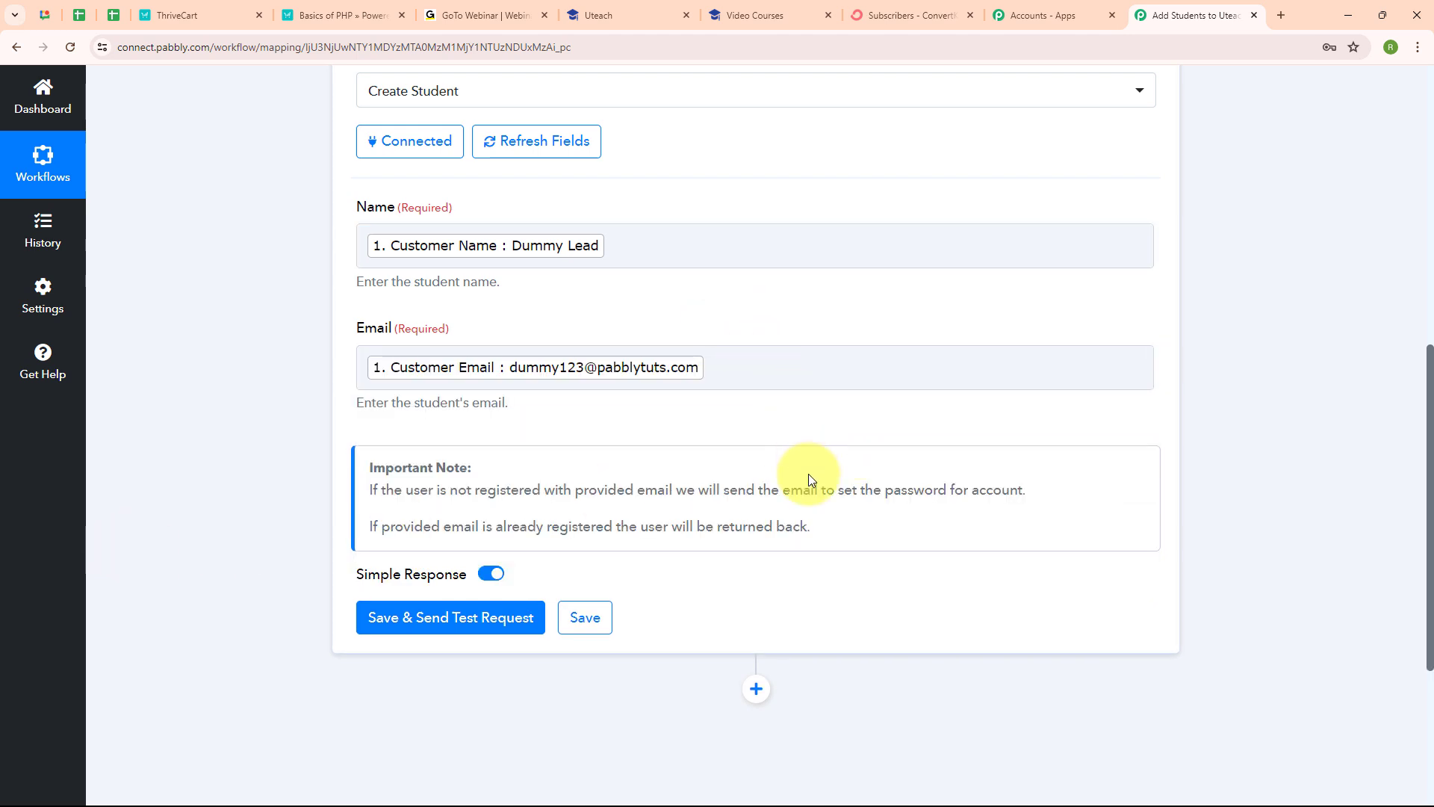
Step: Save and test the Create Student step, getting student Id 46, then collapse it
left_click(458, 626)
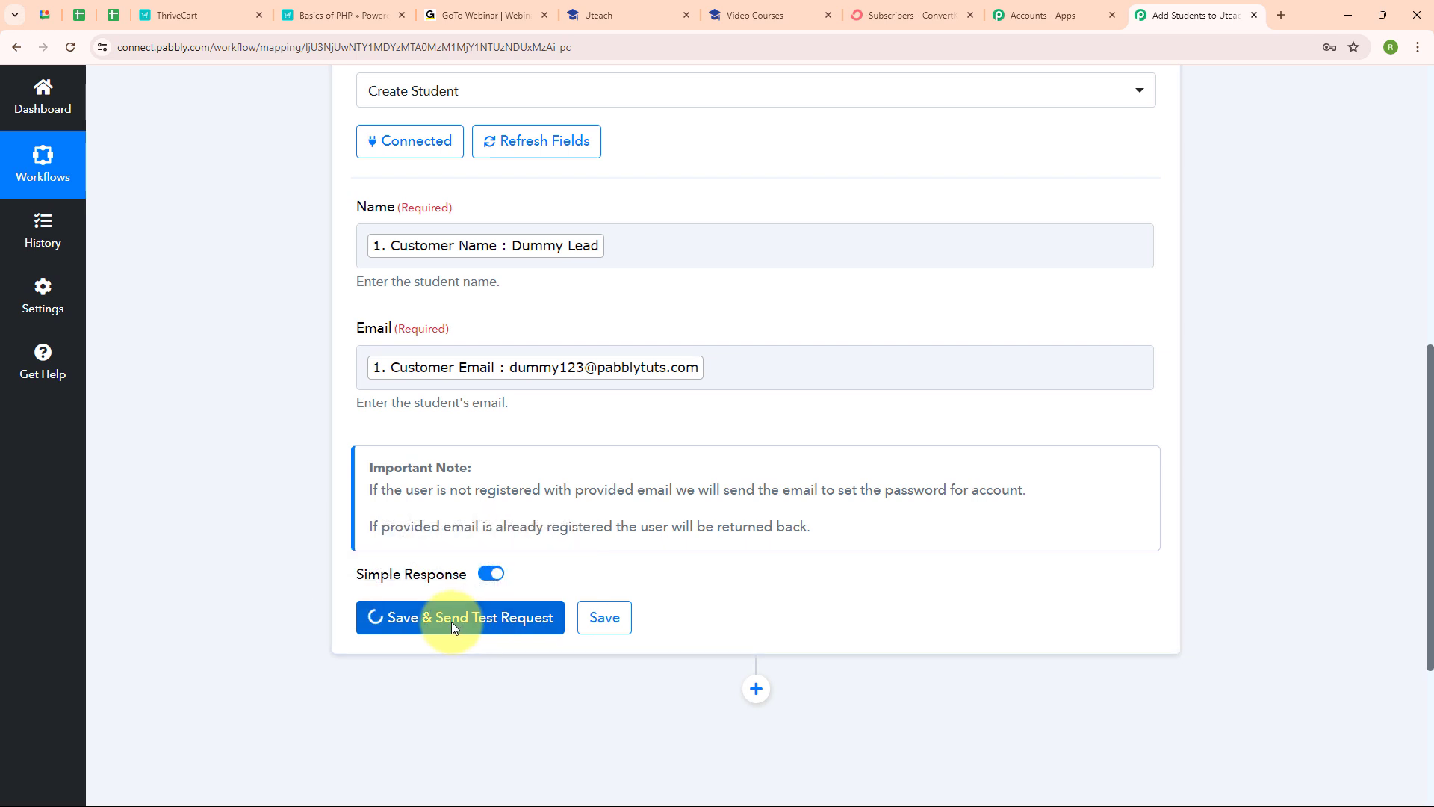
scroll(987, 520, "down", 4)
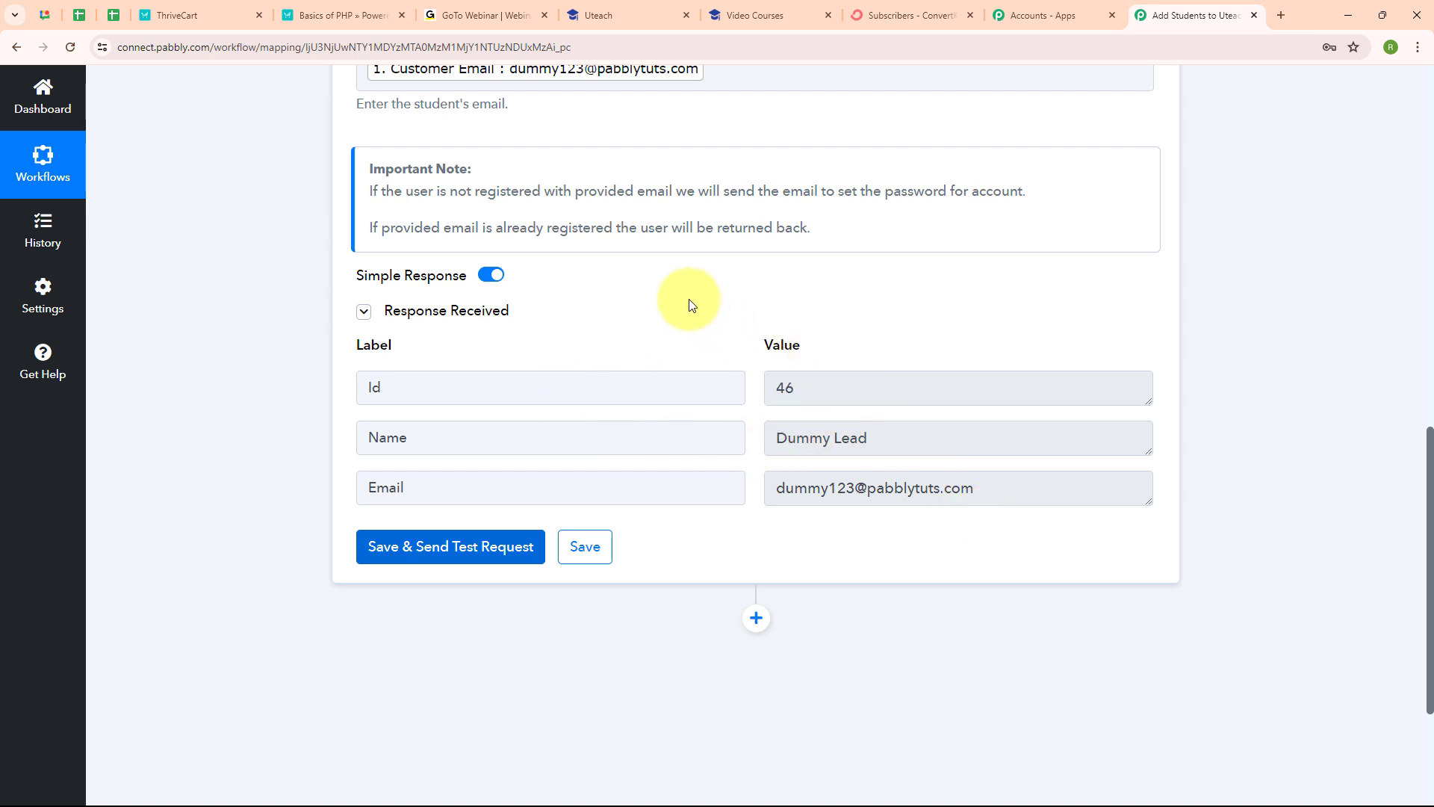
scroll(1136, 208, "up", 10)
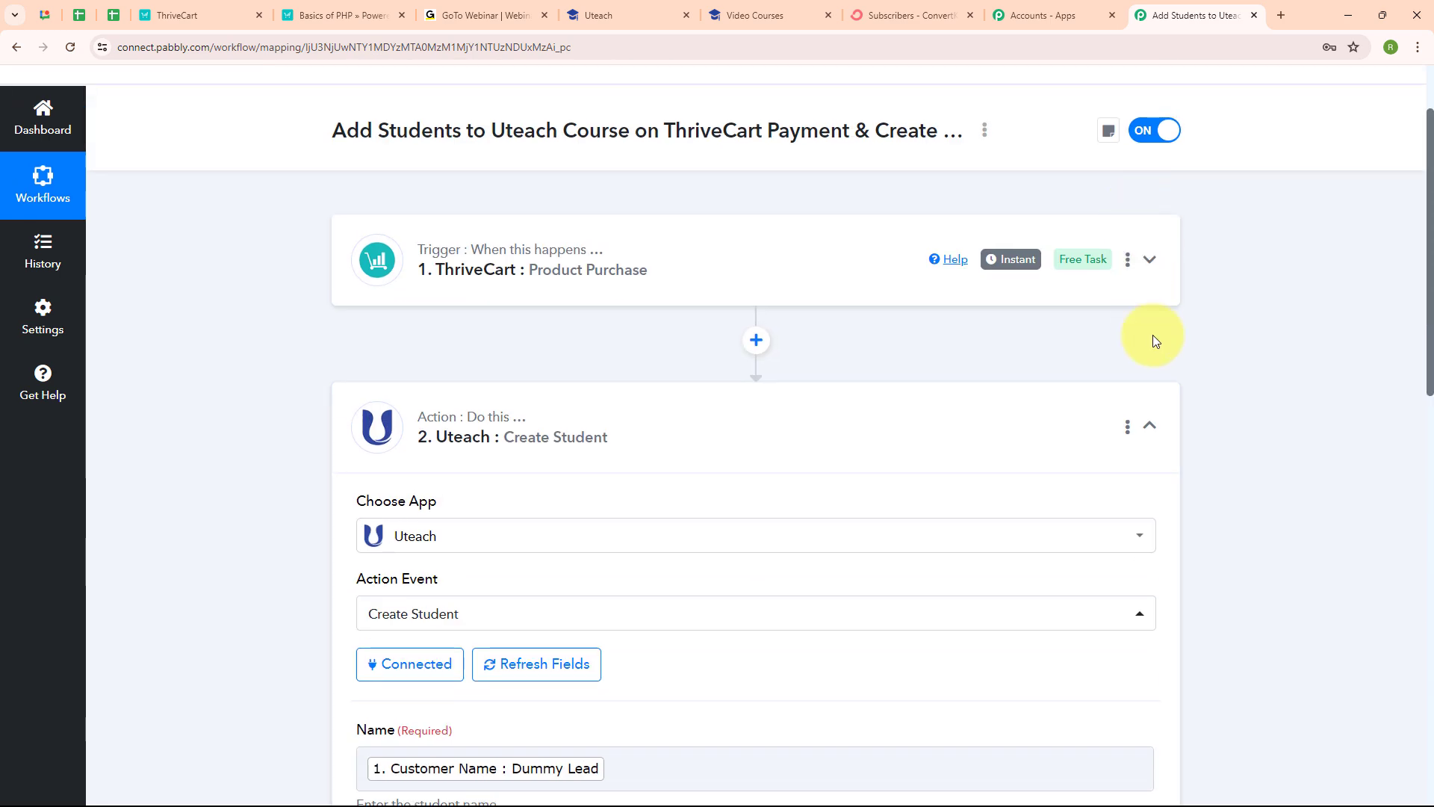
left_click(1153, 422)
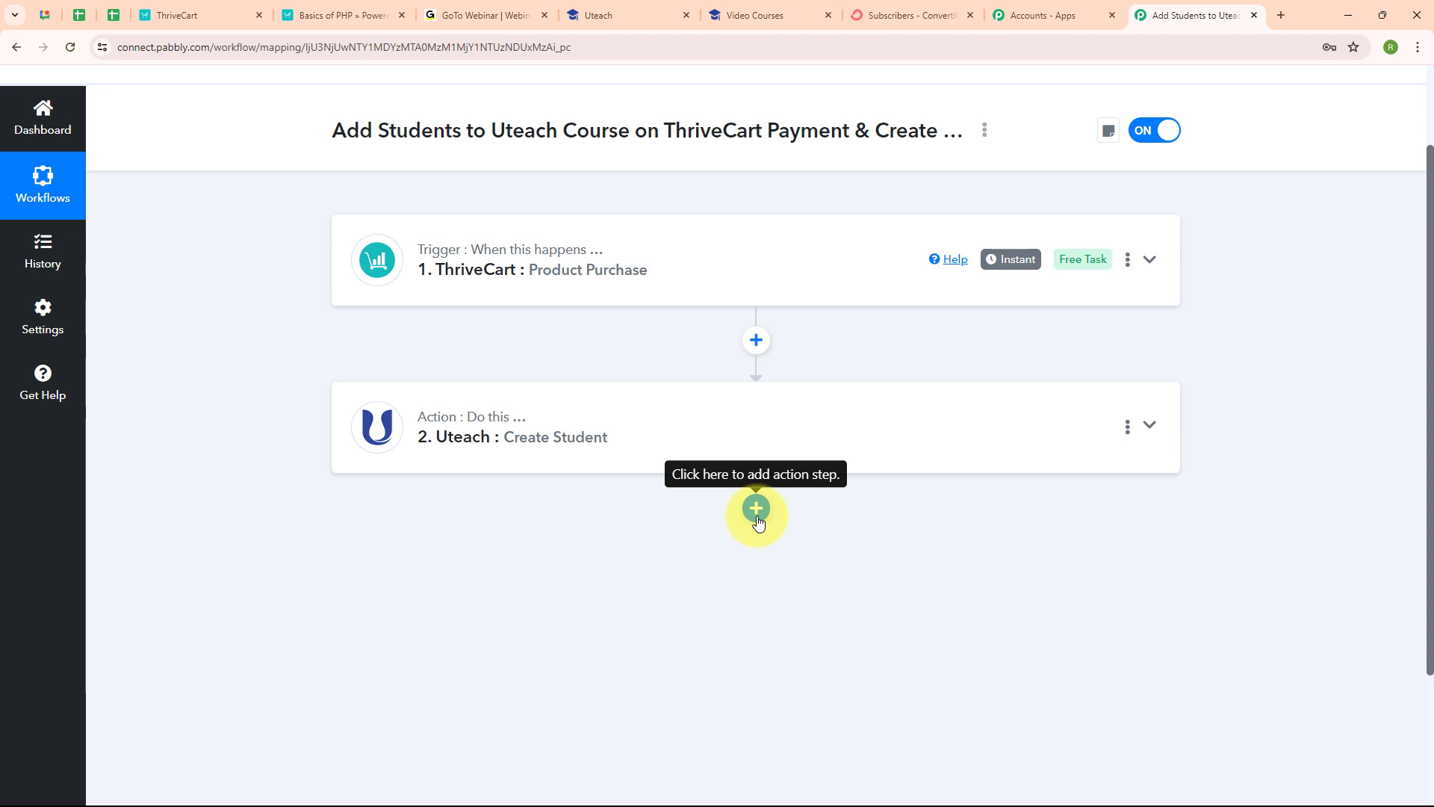
Step: Add a Uteach 'Add Student to Course' step as step 3, connected through Uteach #4
left_click(756, 510)
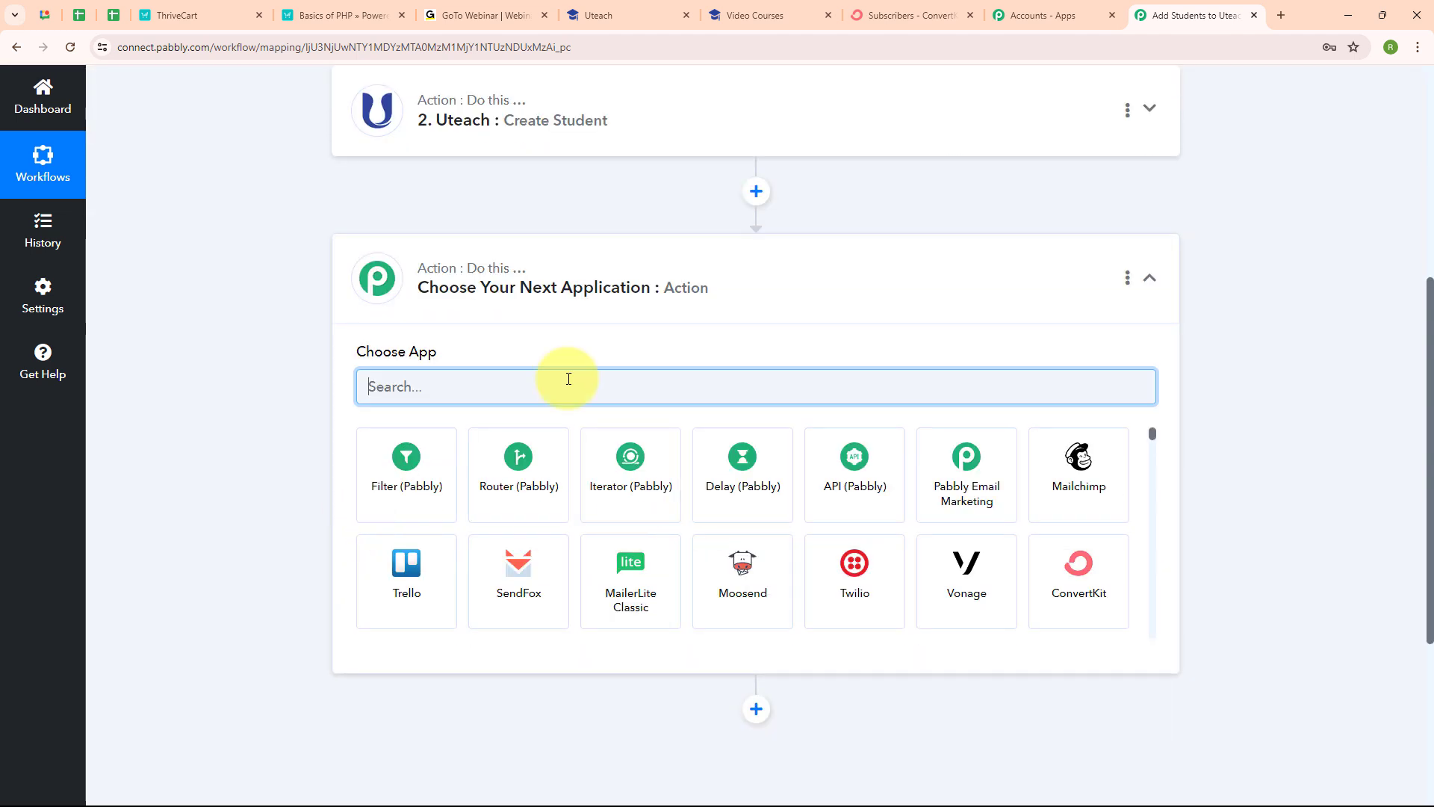
type("ute")
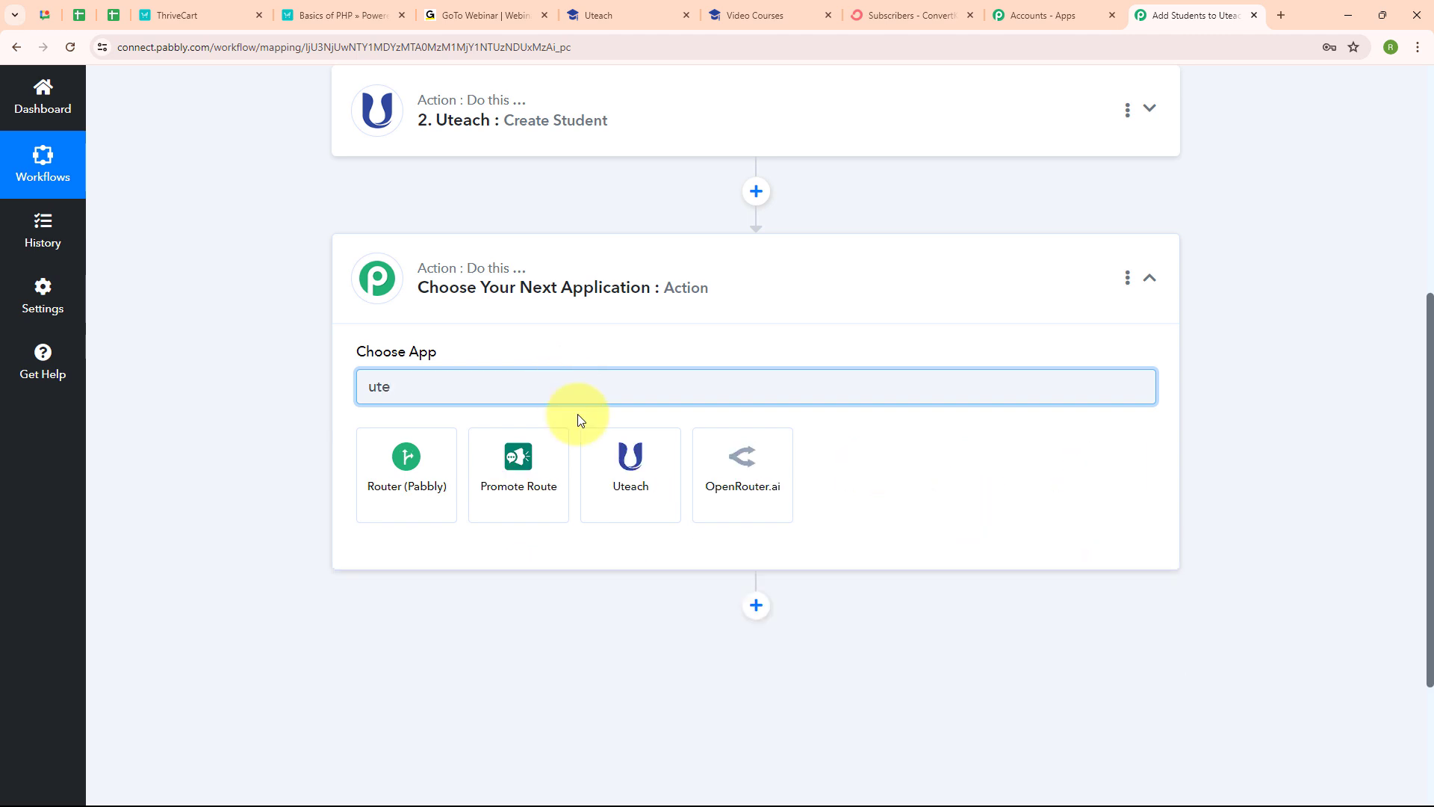
left_click(599, 458)
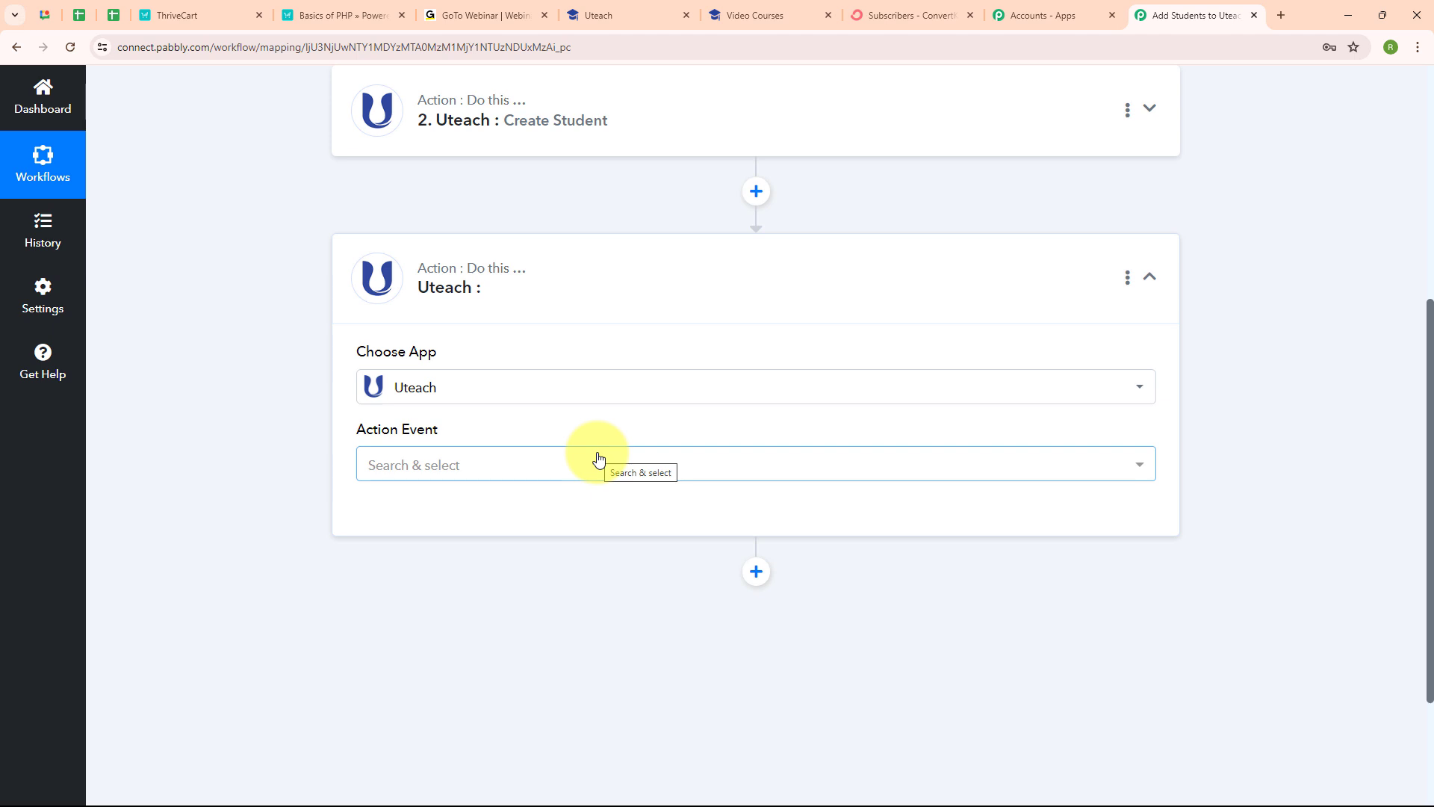
left_click(461, 463)
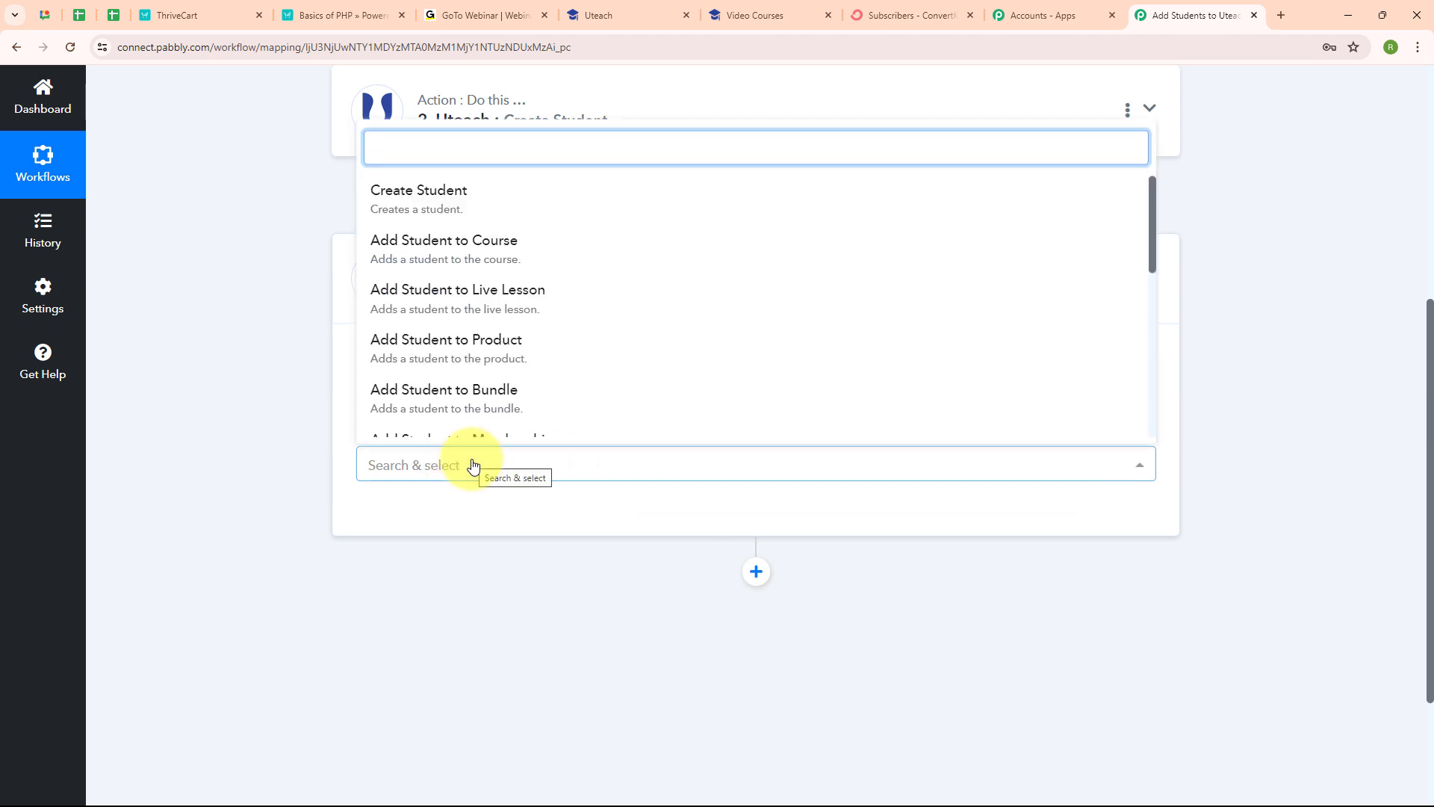
left_click(473, 248)
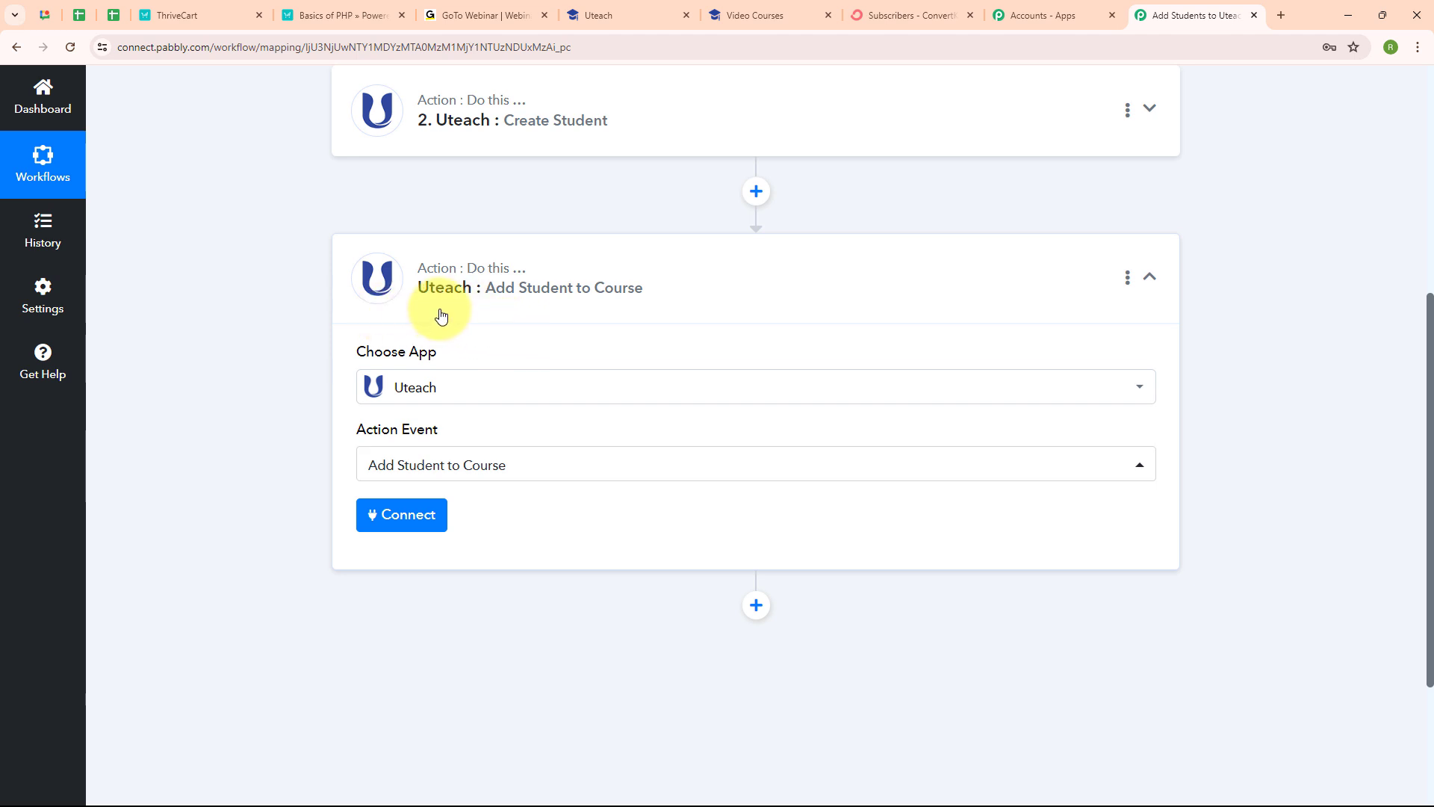
left_click(423, 512)
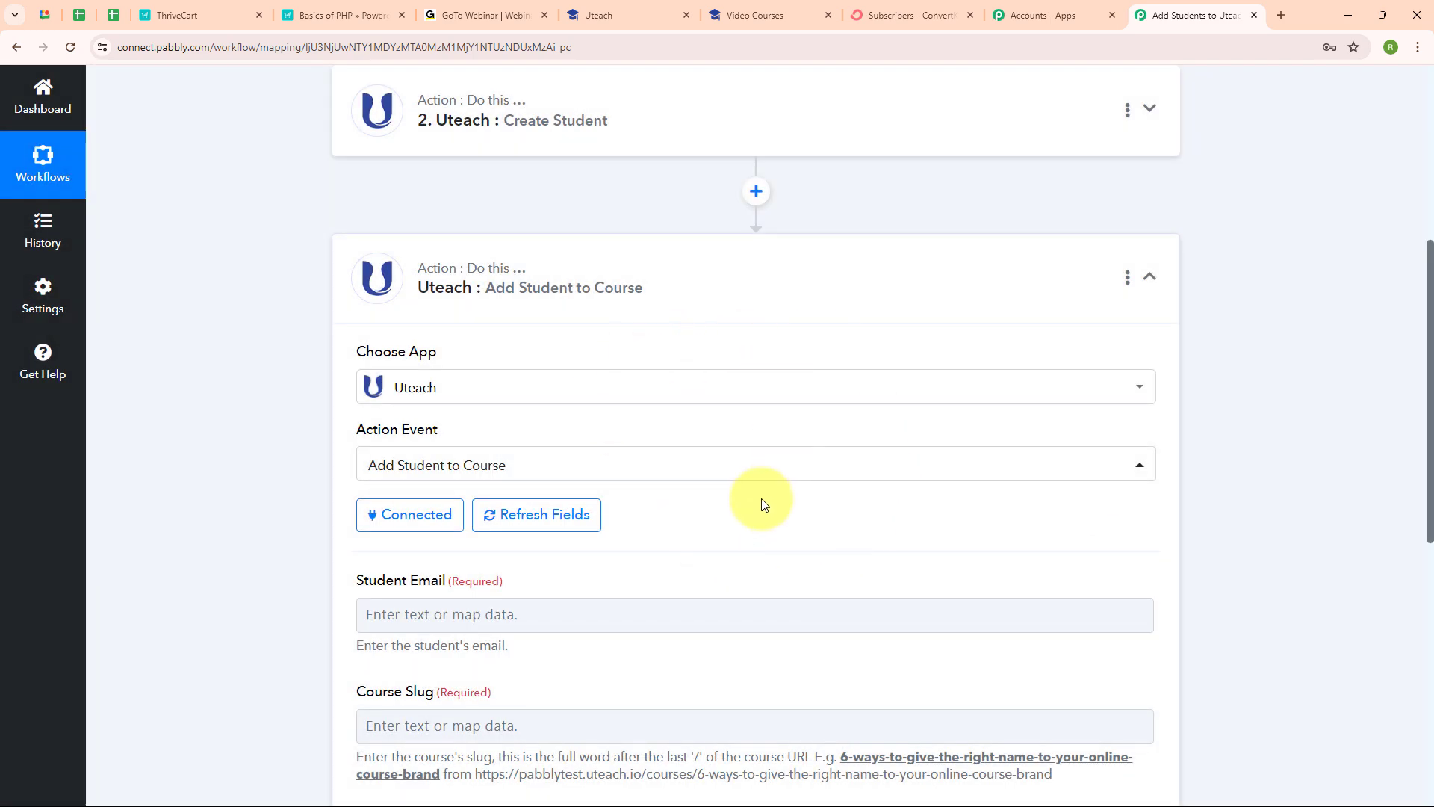
Step: Map ThriveCart's Customer Email into the Student Email field
scroll(762, 515, "down", 4)
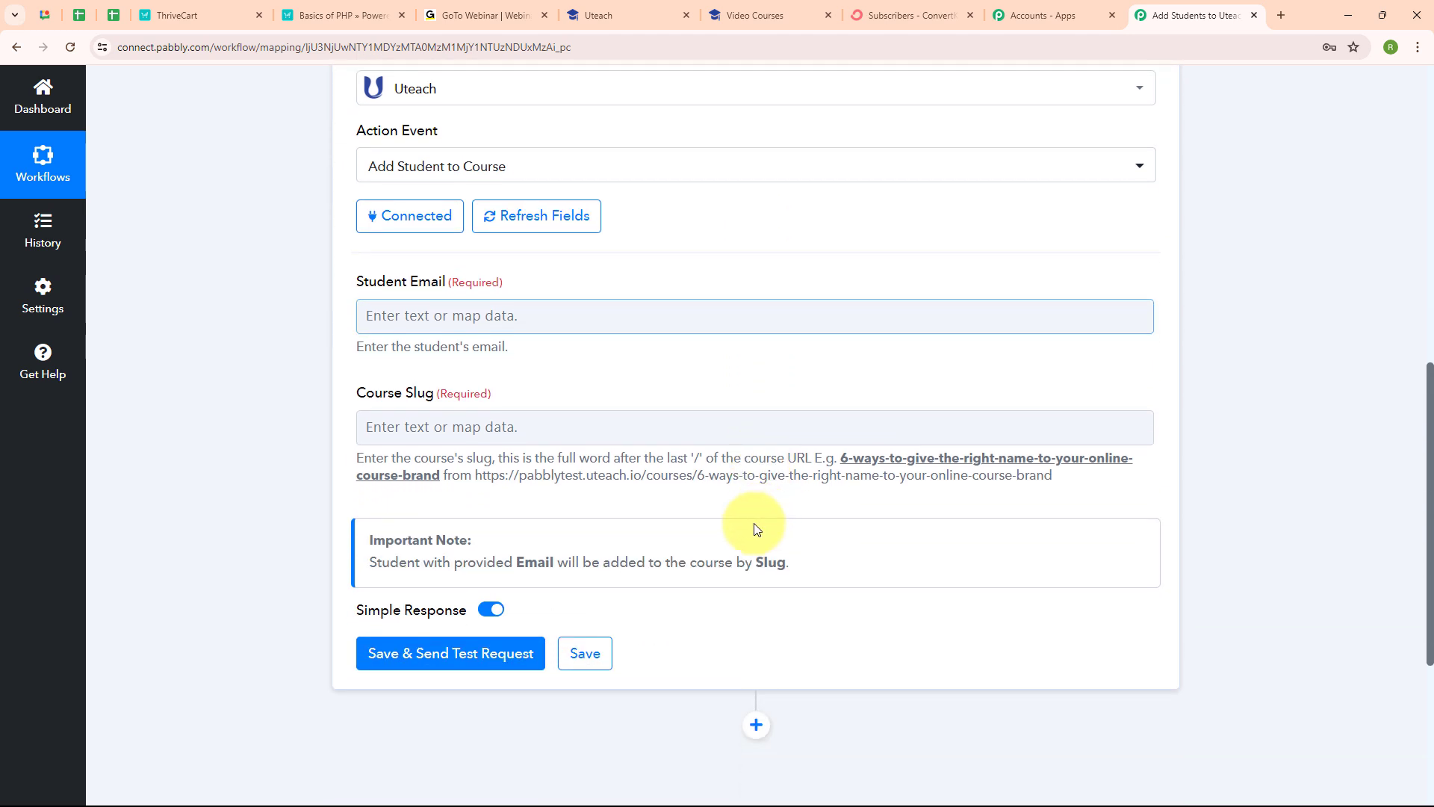
left_click(449, 313)
left_click(475, 383)
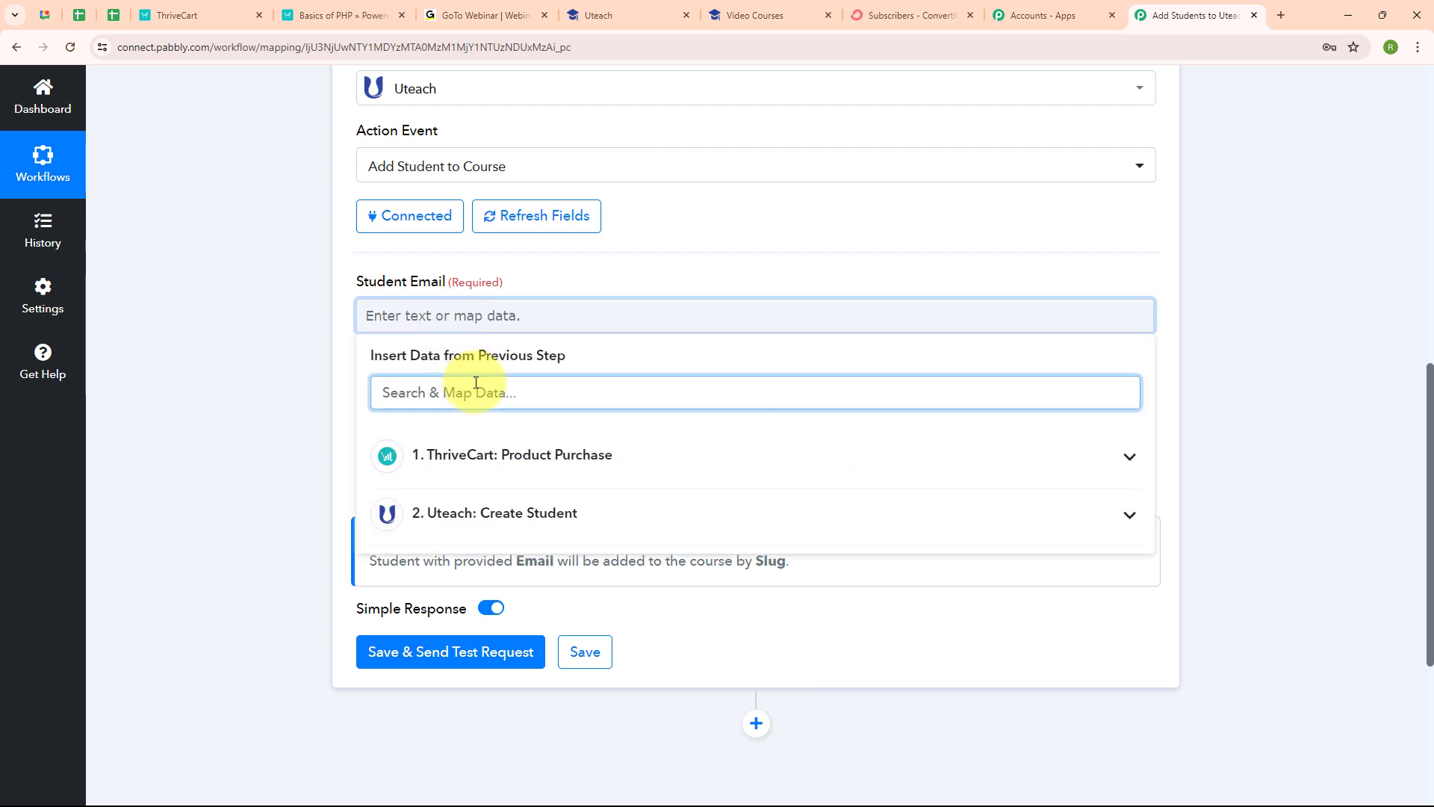
type("@")
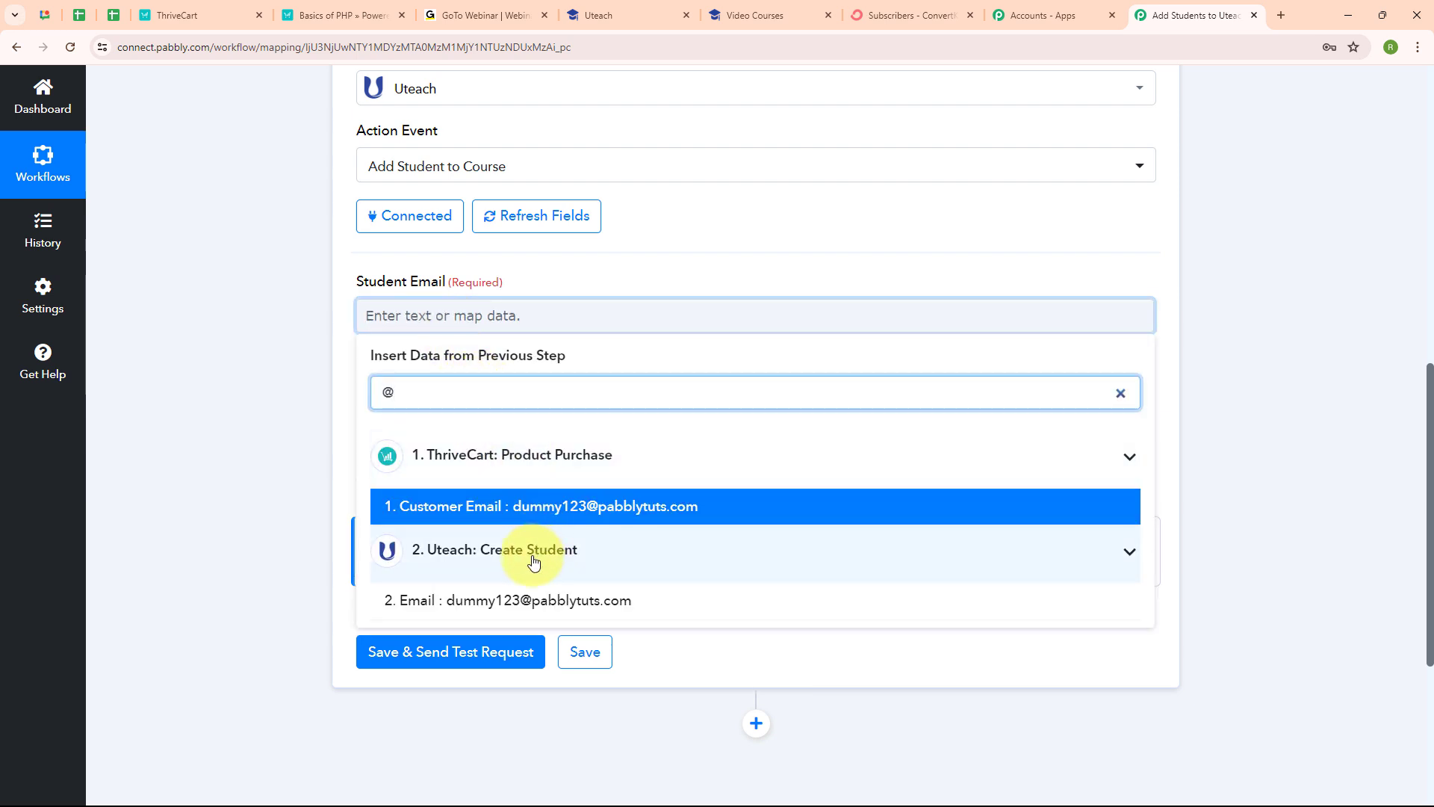
left_click(545, 505)
left_click(257, 423)
Step: Review the Course Slug help and copy the basic-s-of-php slug from the Basic's of PHP course URL
scroll(684, 418, "down", 1)
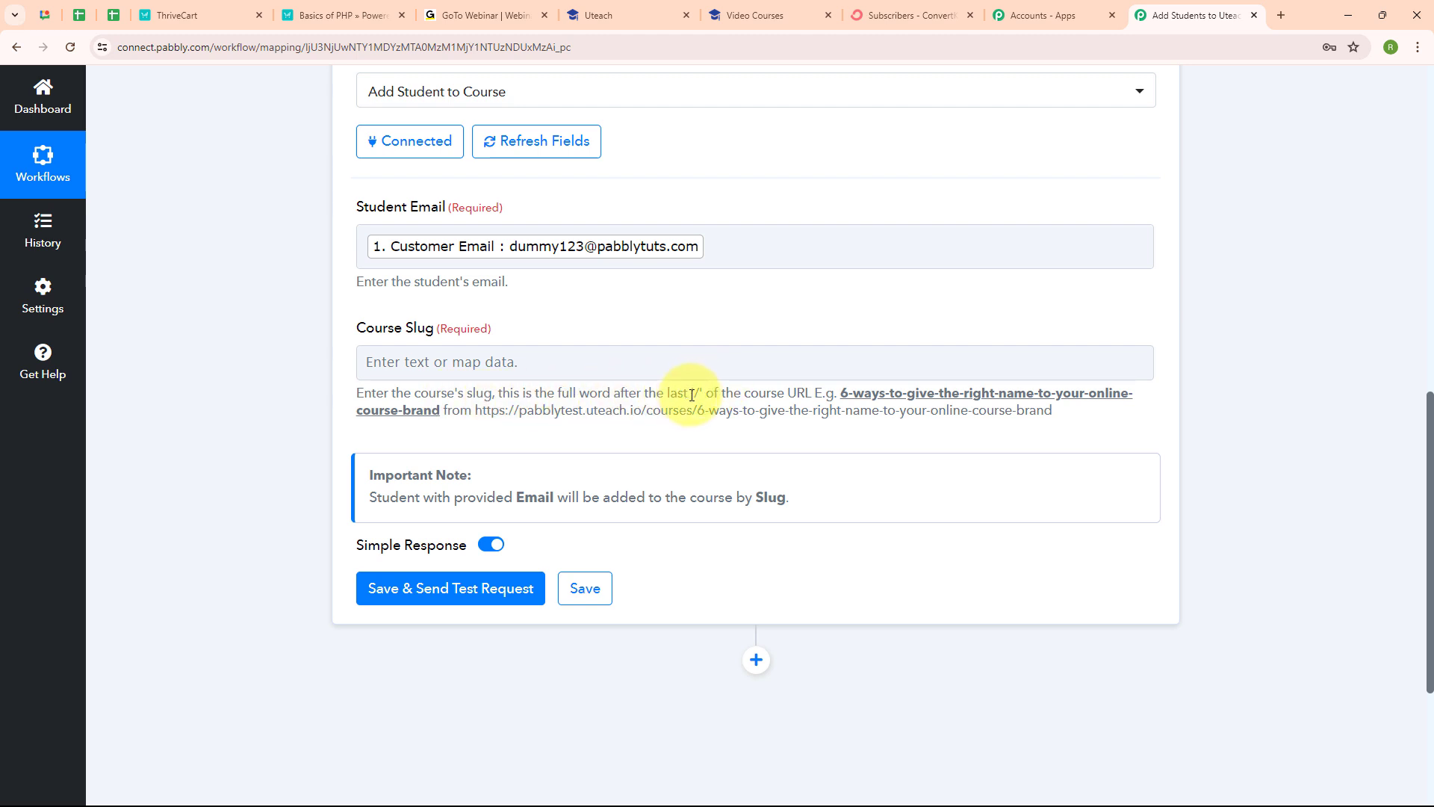
left_click_drag(689, 394, 727, 395)
left_click(728, 395)
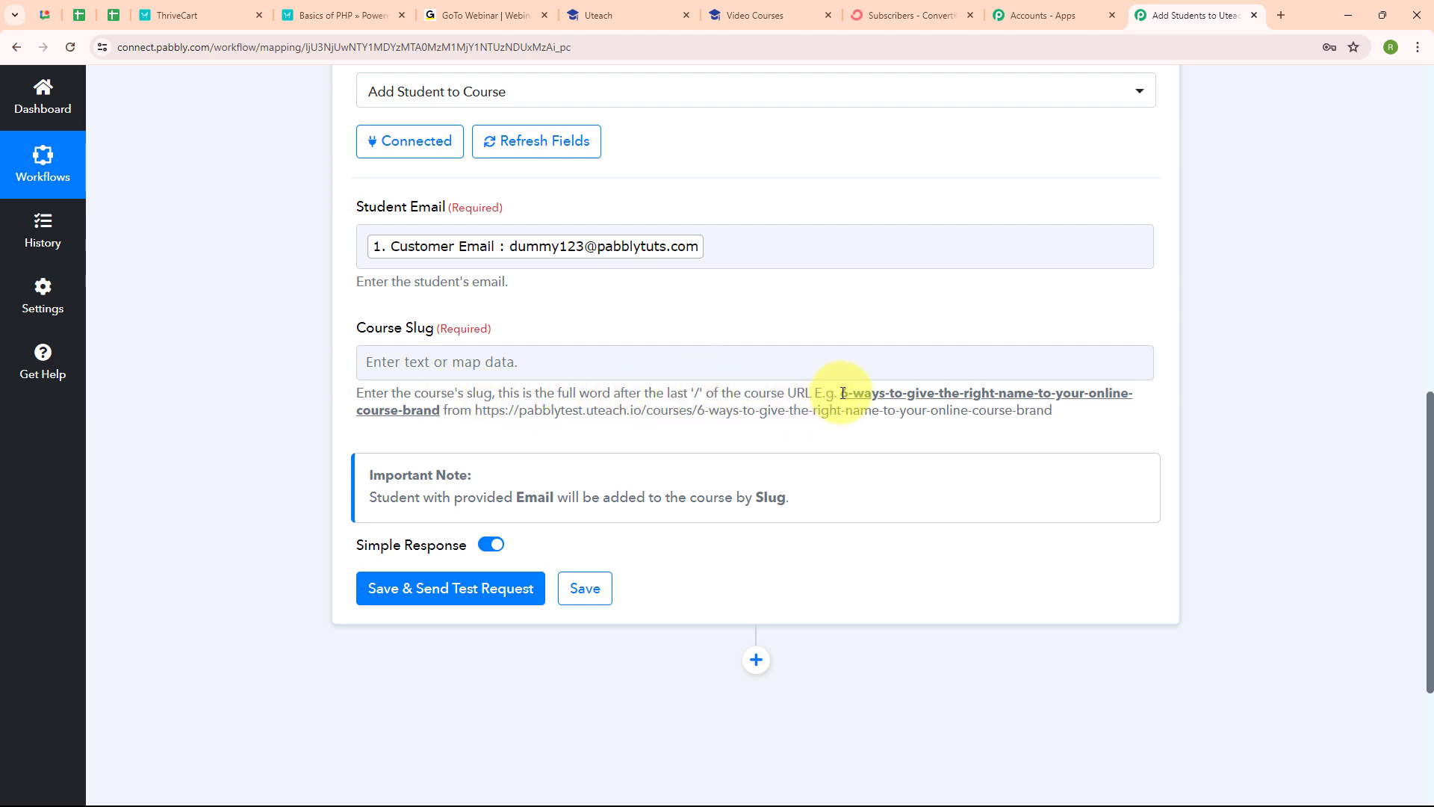
left_click_drag(837, 393, 1182, 405)
left_click(953, 420)
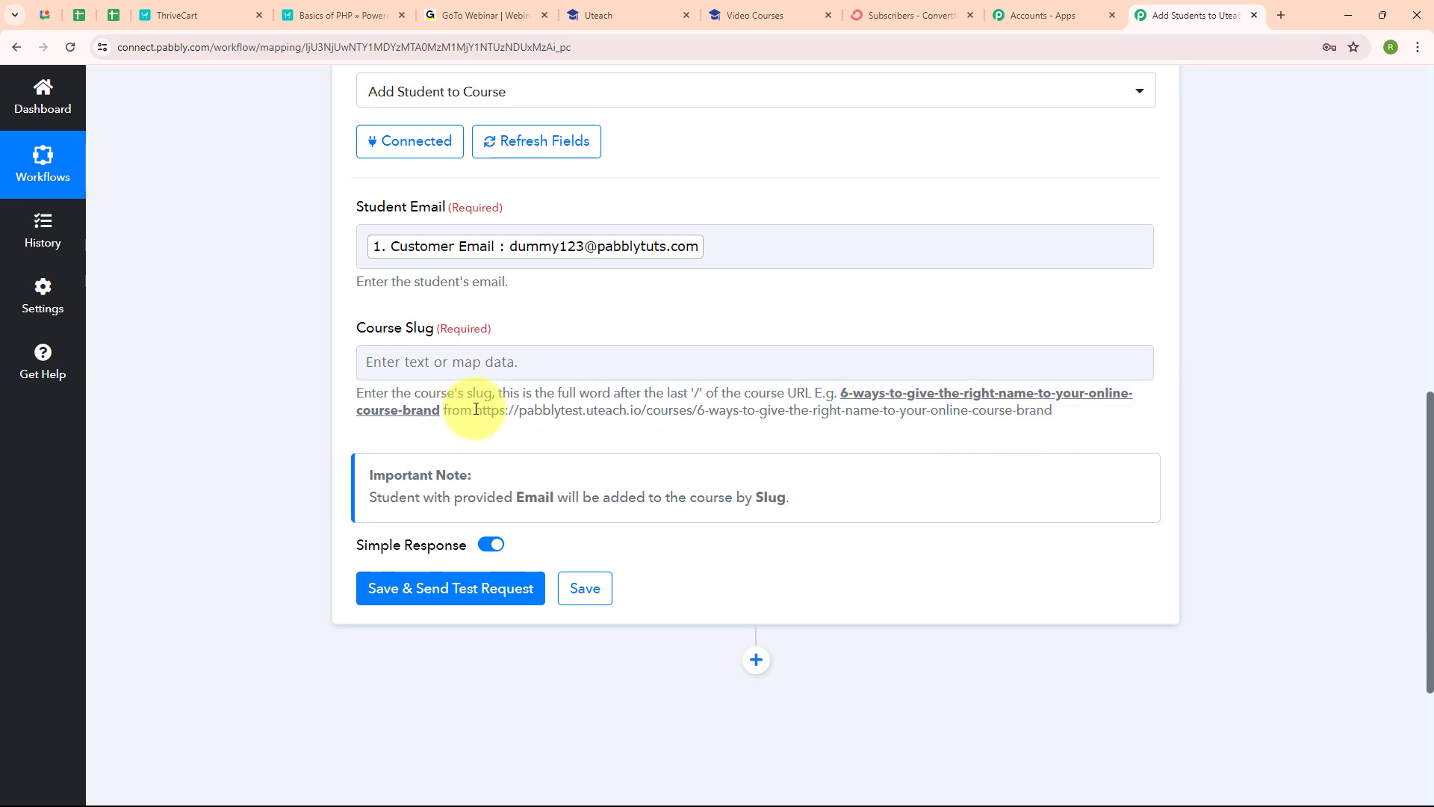
left_click_drag(476, 410, 436, 435)
left_click(436, 435)
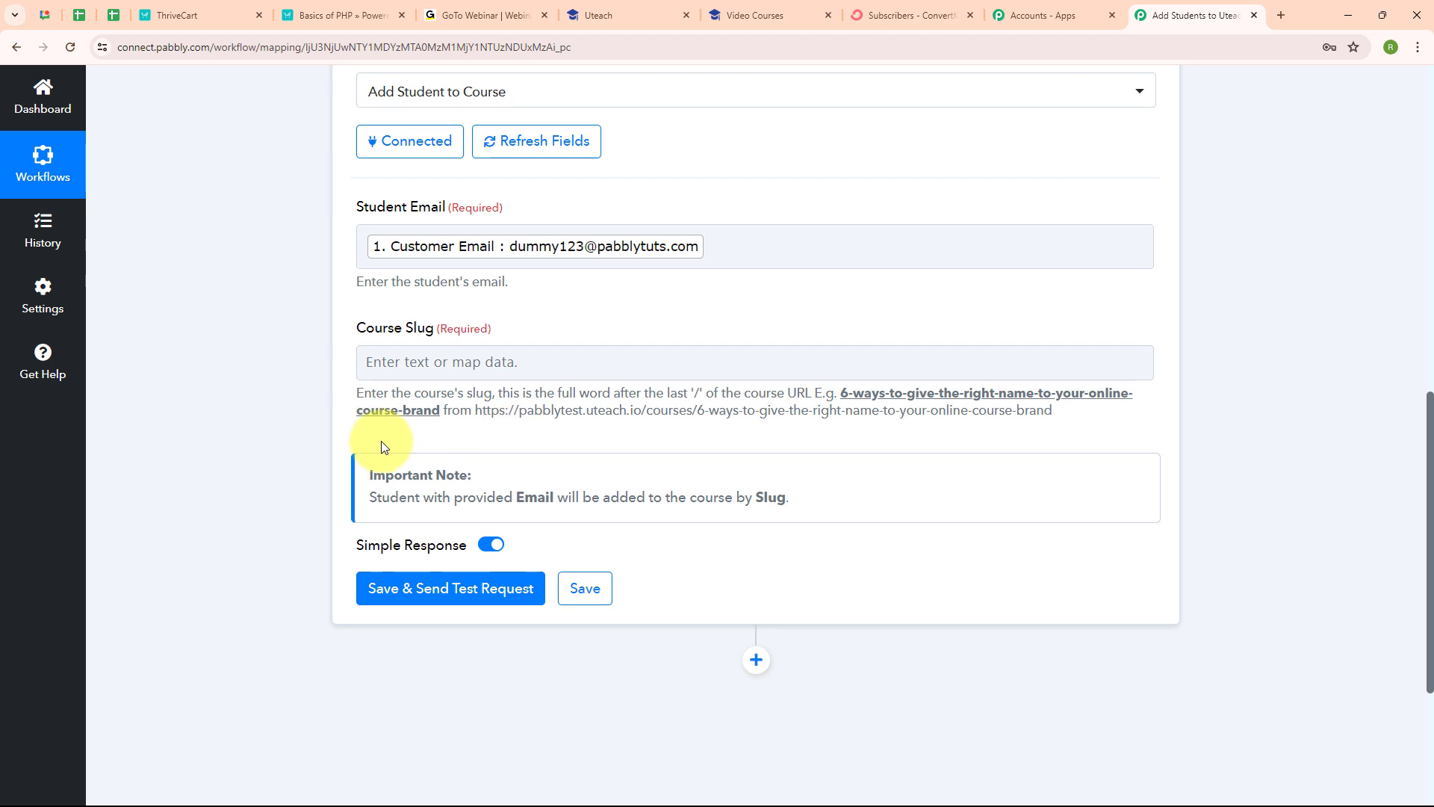
left_click(790, 17)
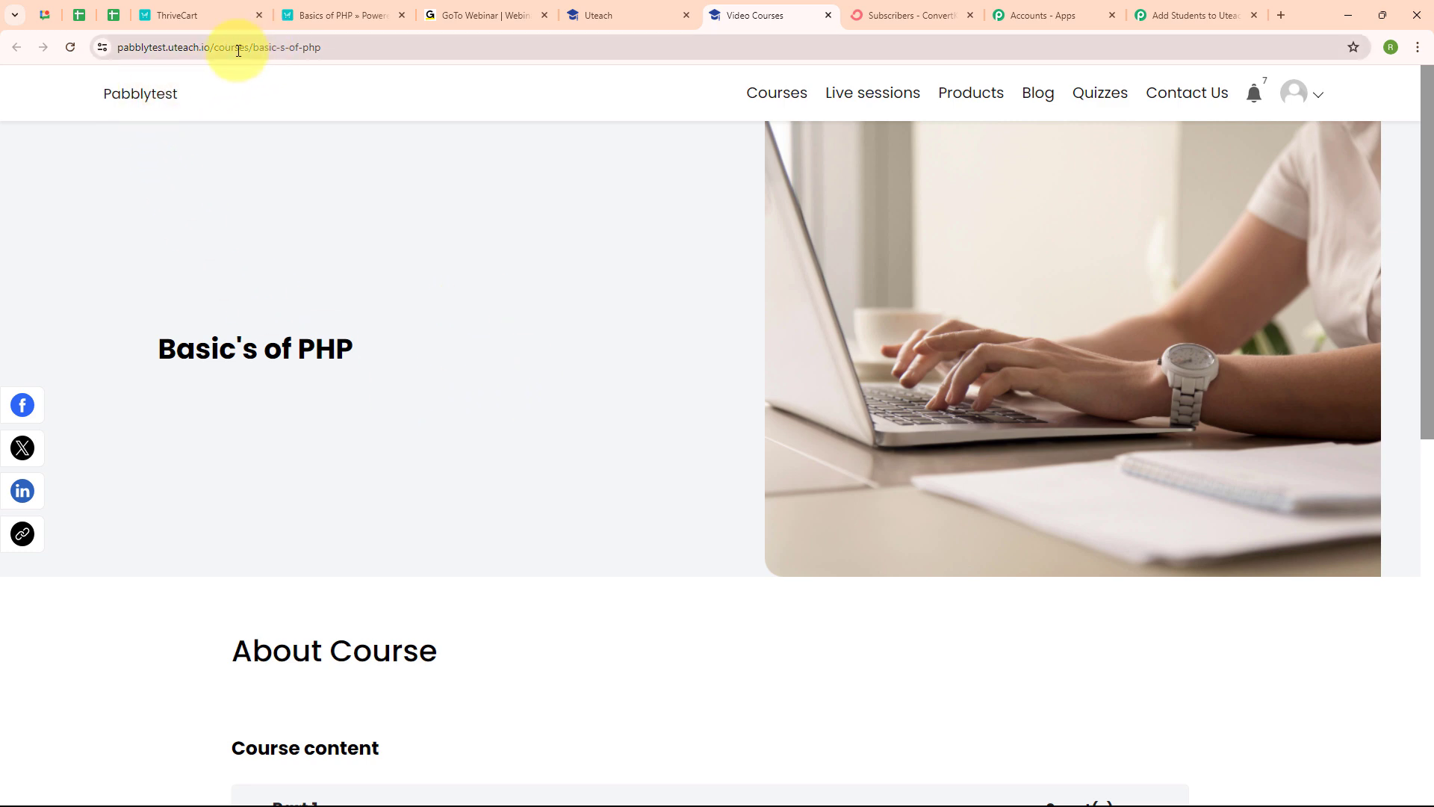
left_click_drag(251, 49, 347, 54)
key("ctrl+c")
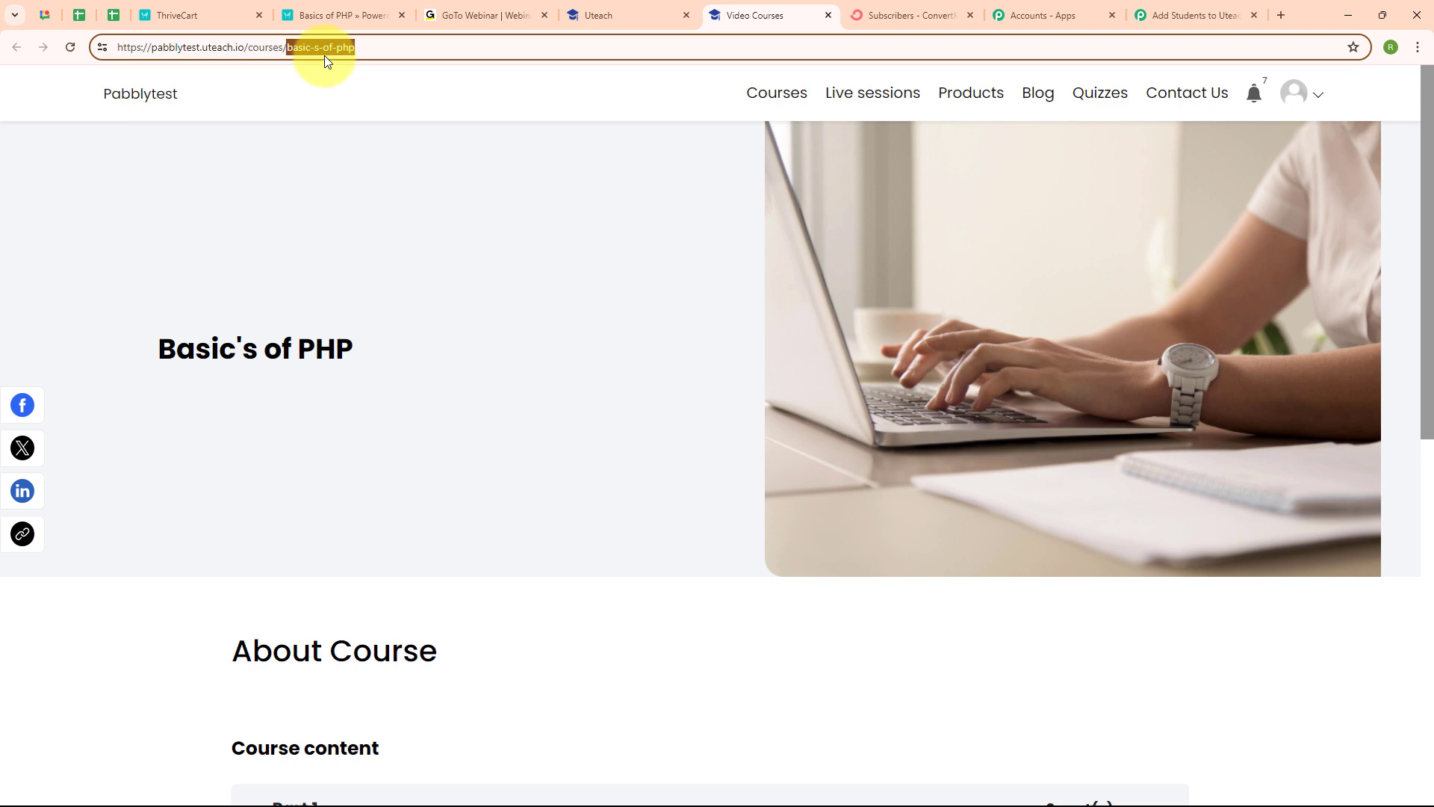
left_click(1211, 14)
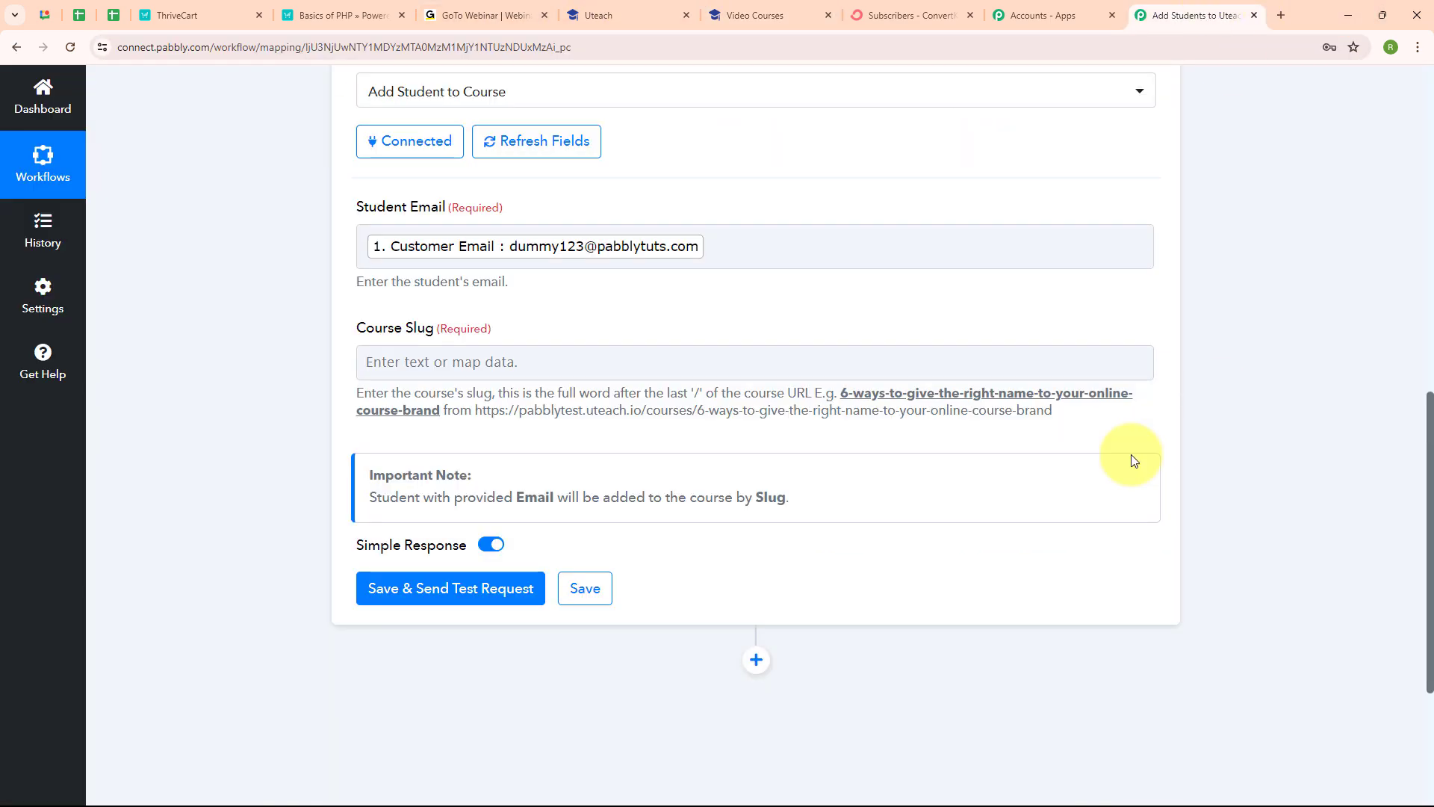
Step: Paste basic-s-of-php into Course Slug and test the step, returning Course Id 4, Basic's of PHP
left_click(524, 348)
key("ctrl+v")
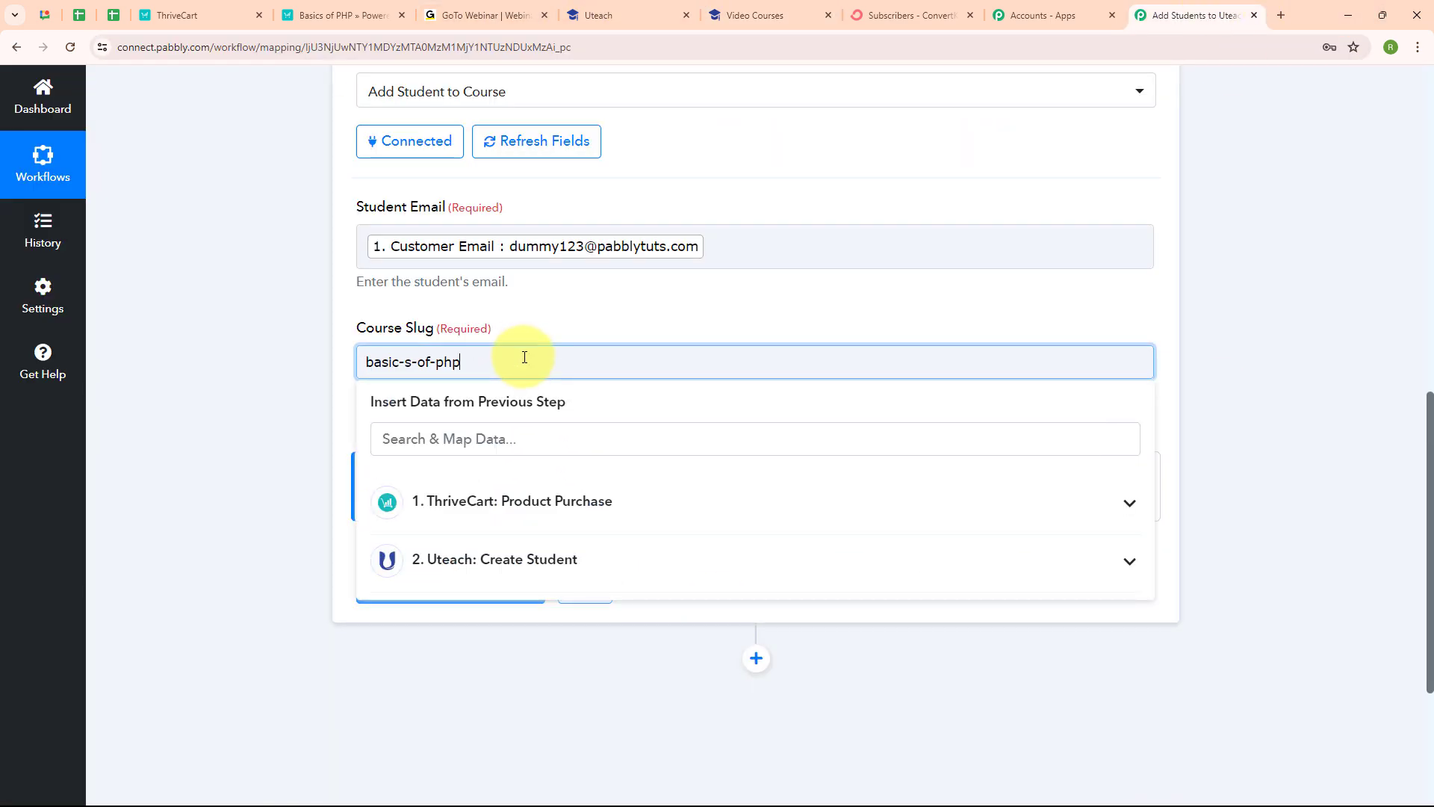
left_click(305, 395)
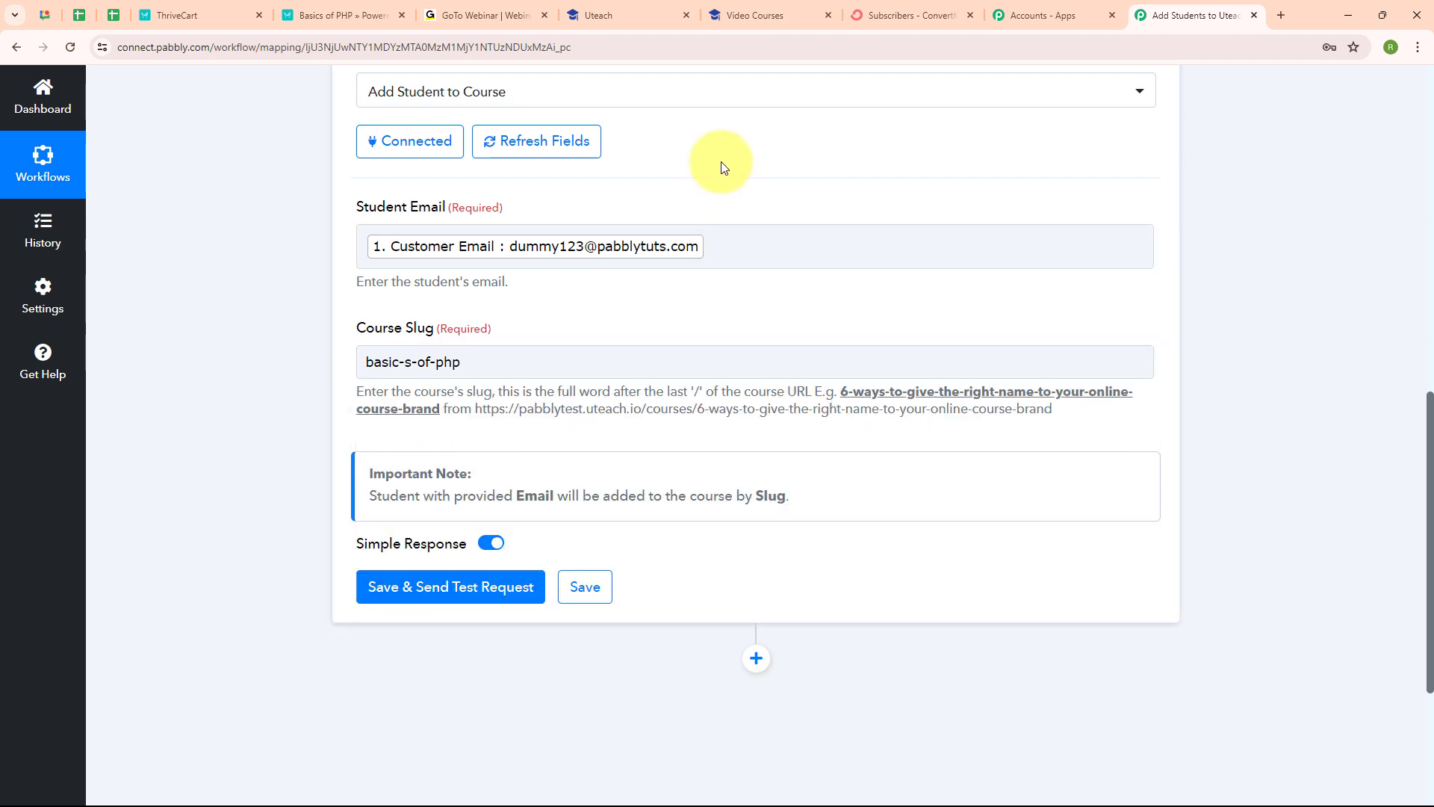
left_click(479, 602)
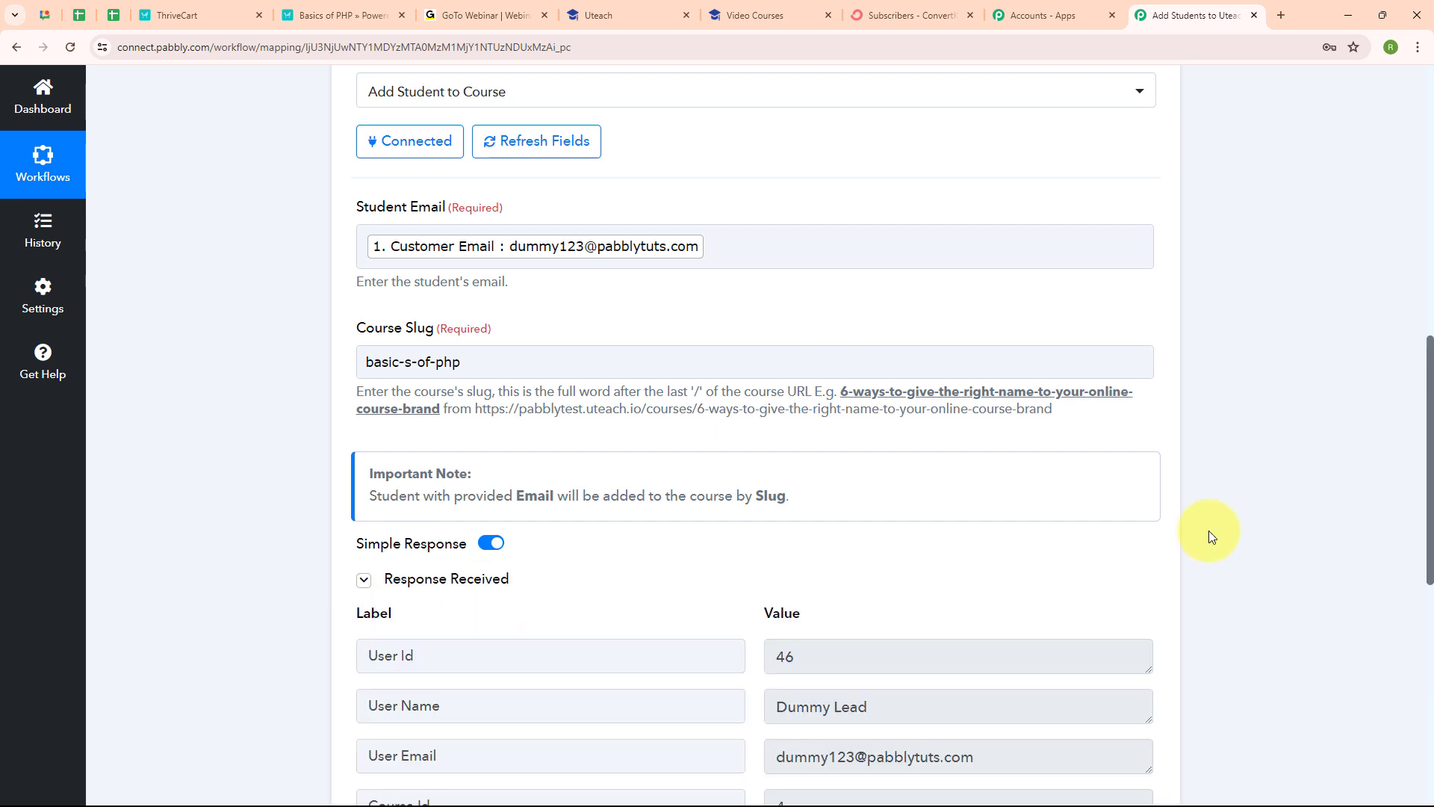
scroll(1208, 530, "down", 5)
scroll(1211, 534, "down", 1)
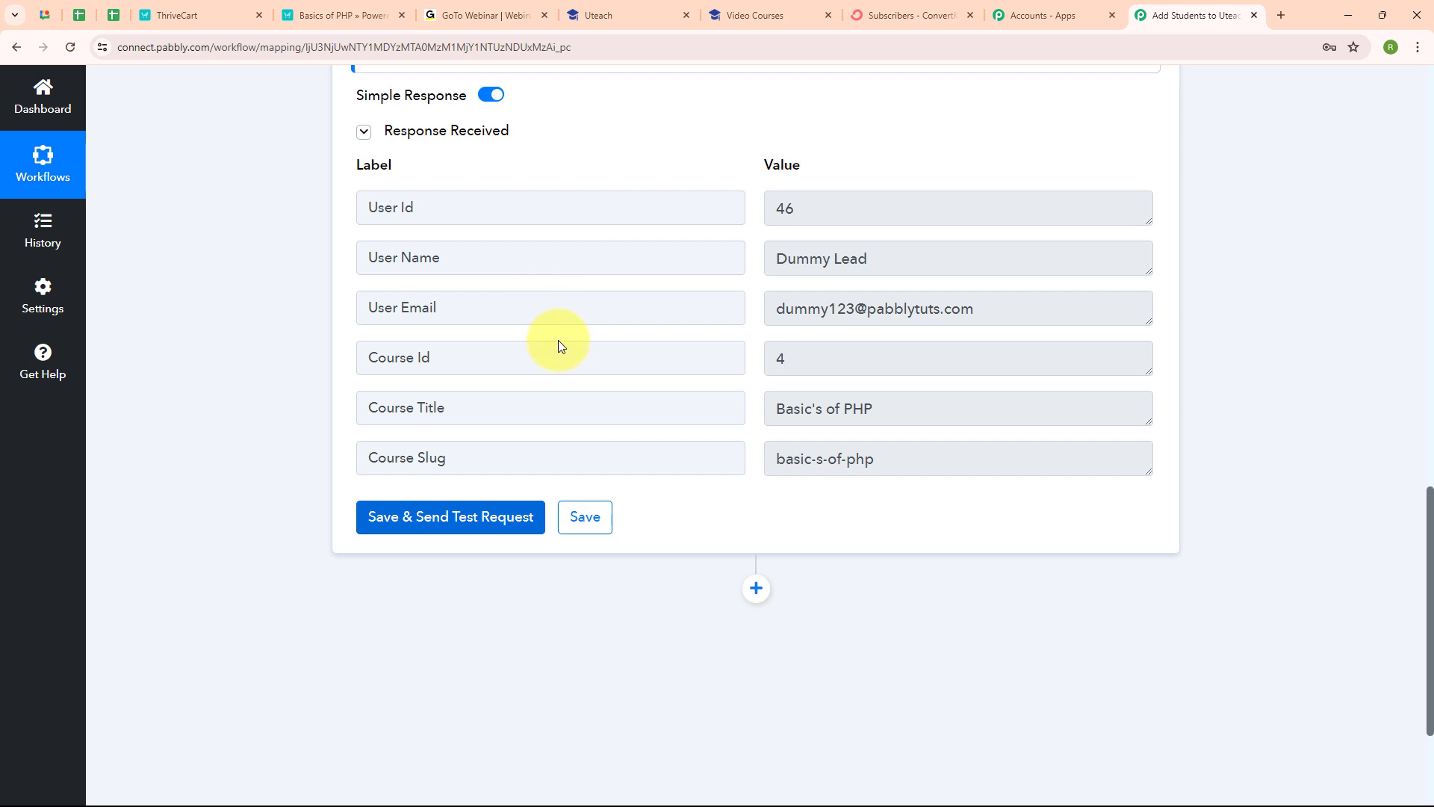
Step: In Uteach Students, check the newest test student's user data shows the Basic's of PHP enrollment
left_click(621, 18)
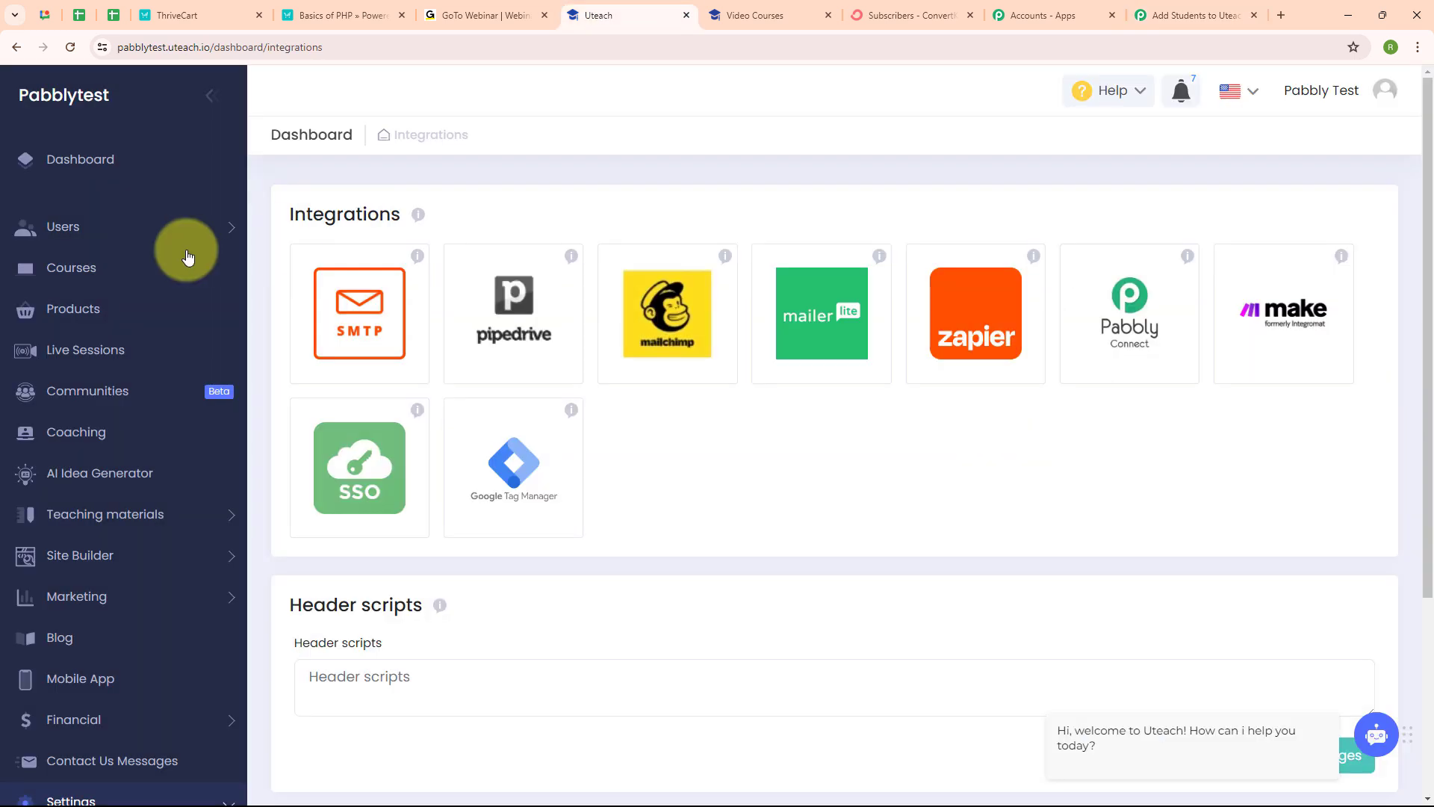
left_click(198, 232)
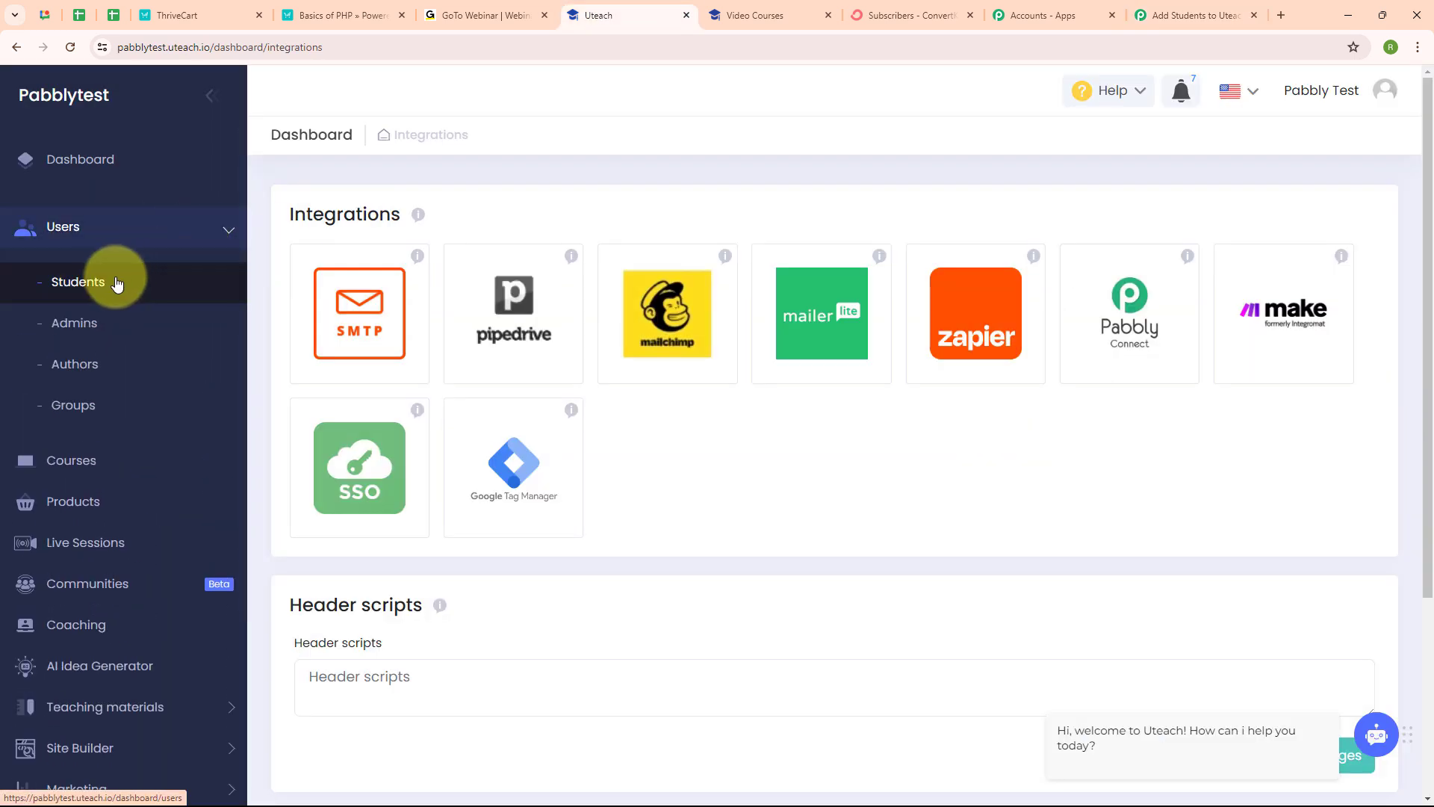
left_click(114, 283)
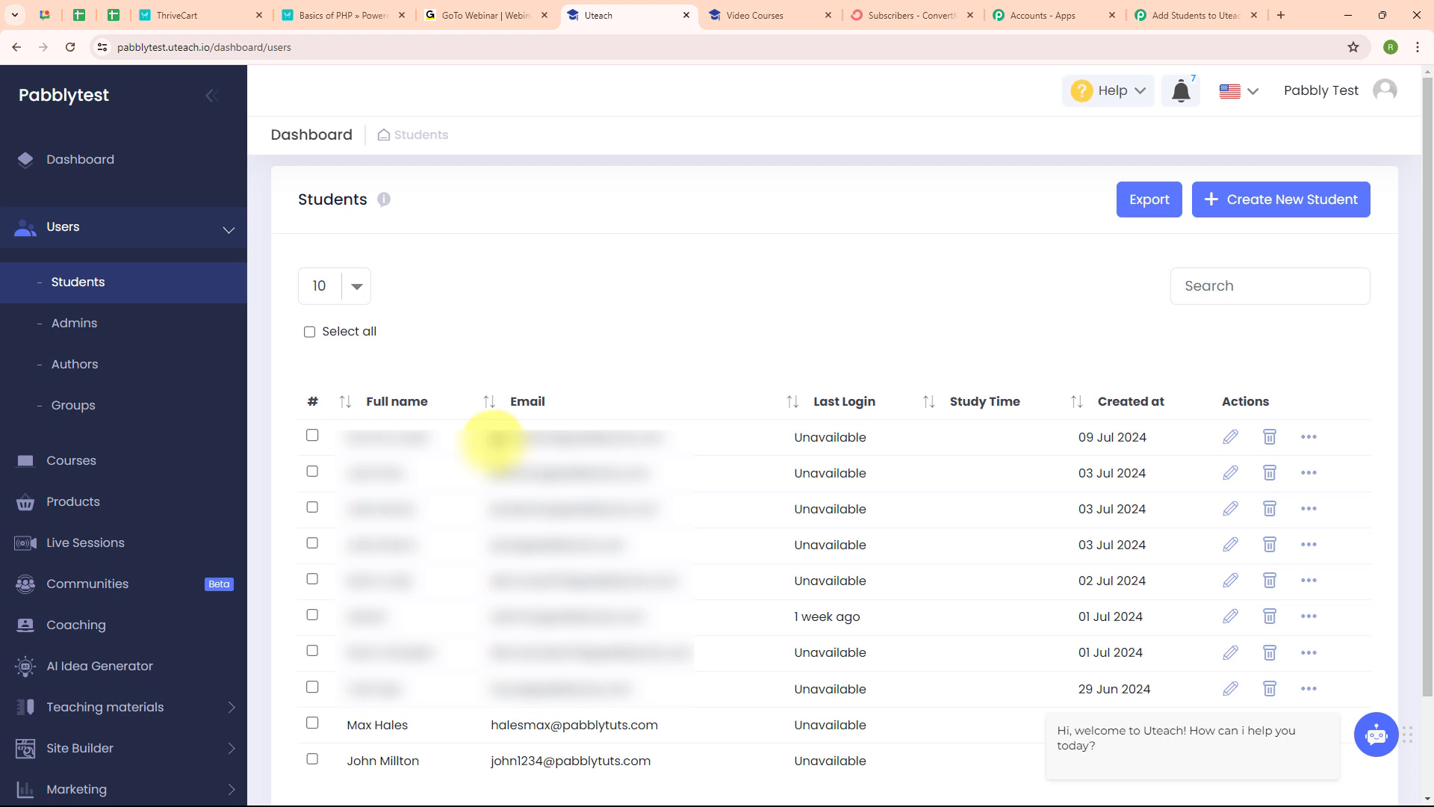
left_click_drag(493, 438, 684, 440)
left_click(686, 322)
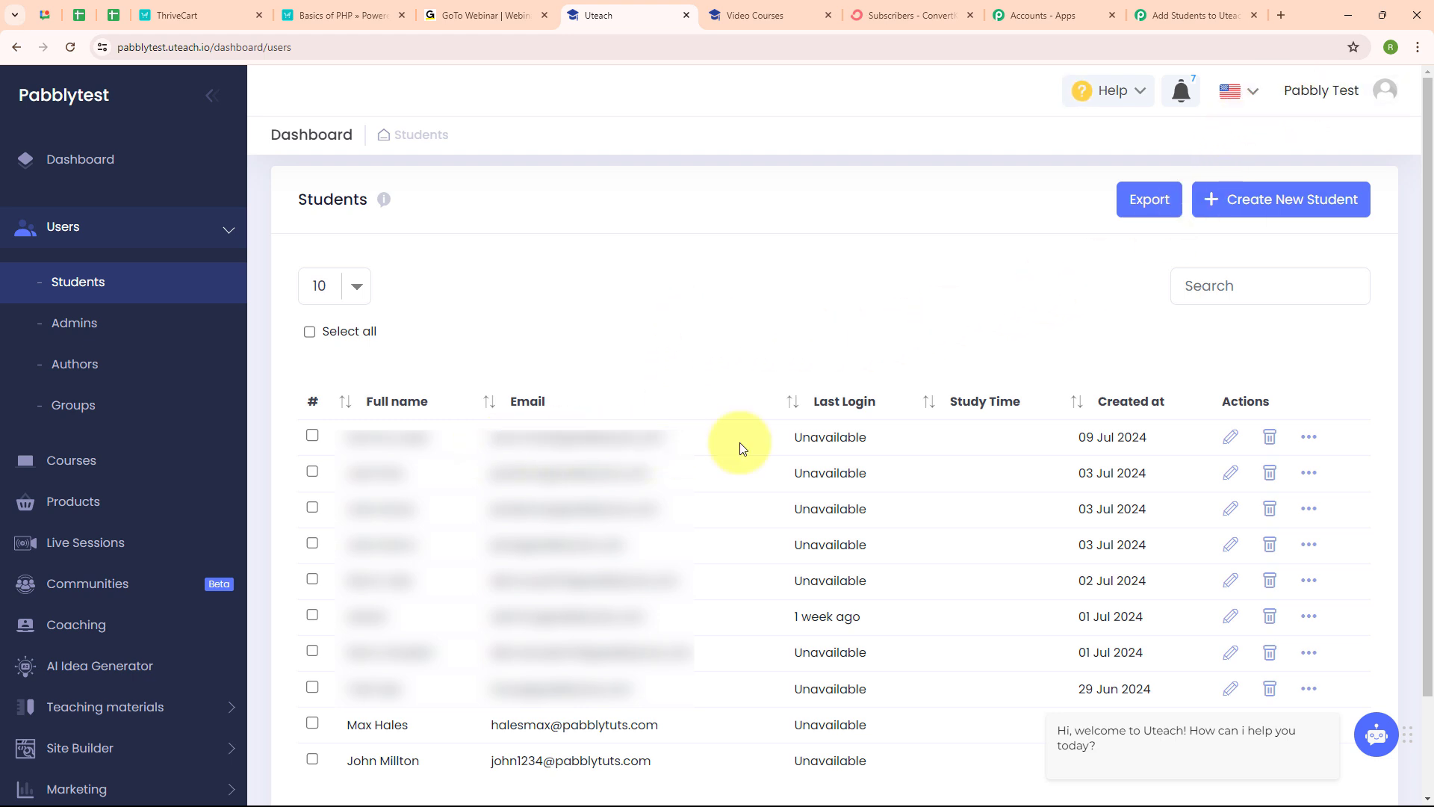
left_click(1308, 439)
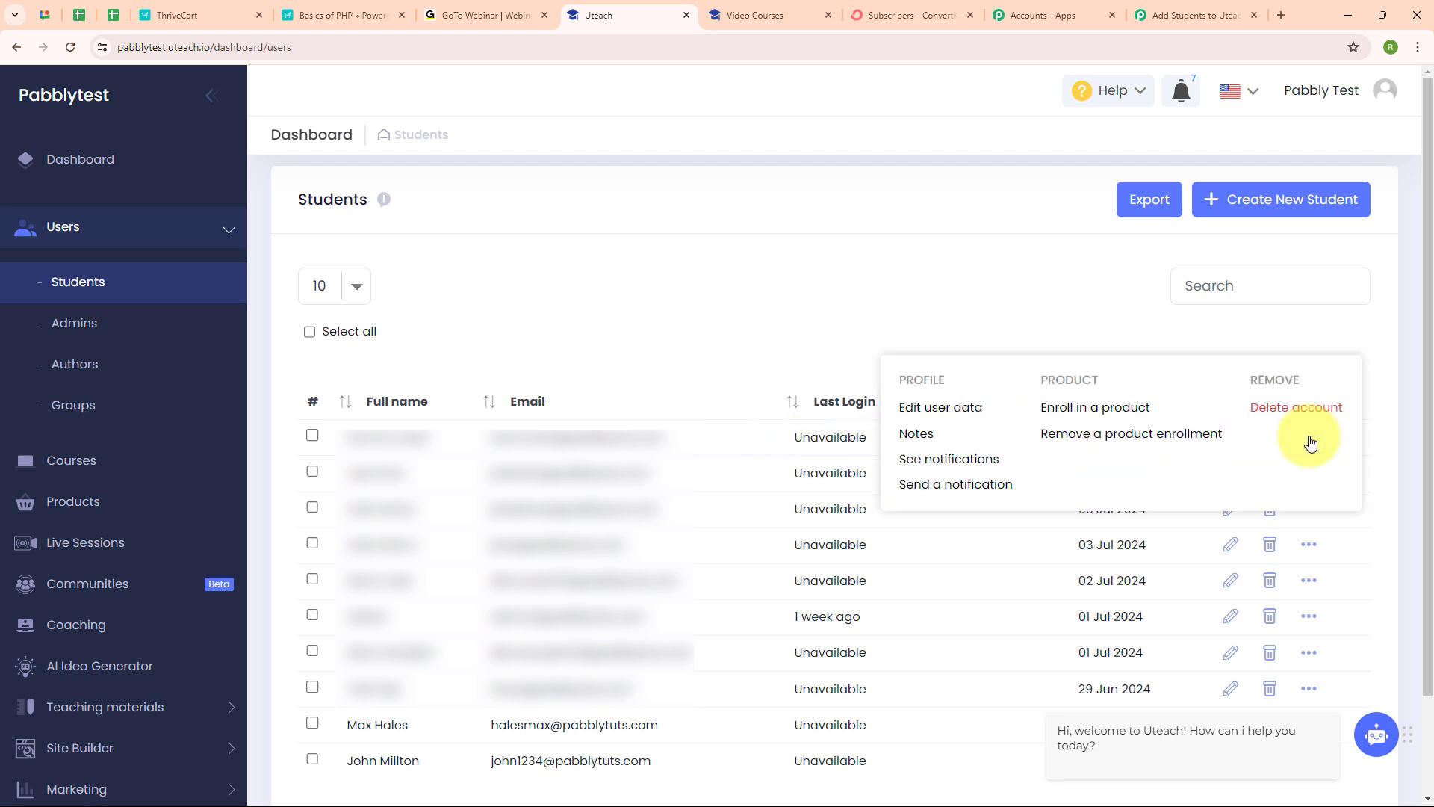
left_click(959, 415)
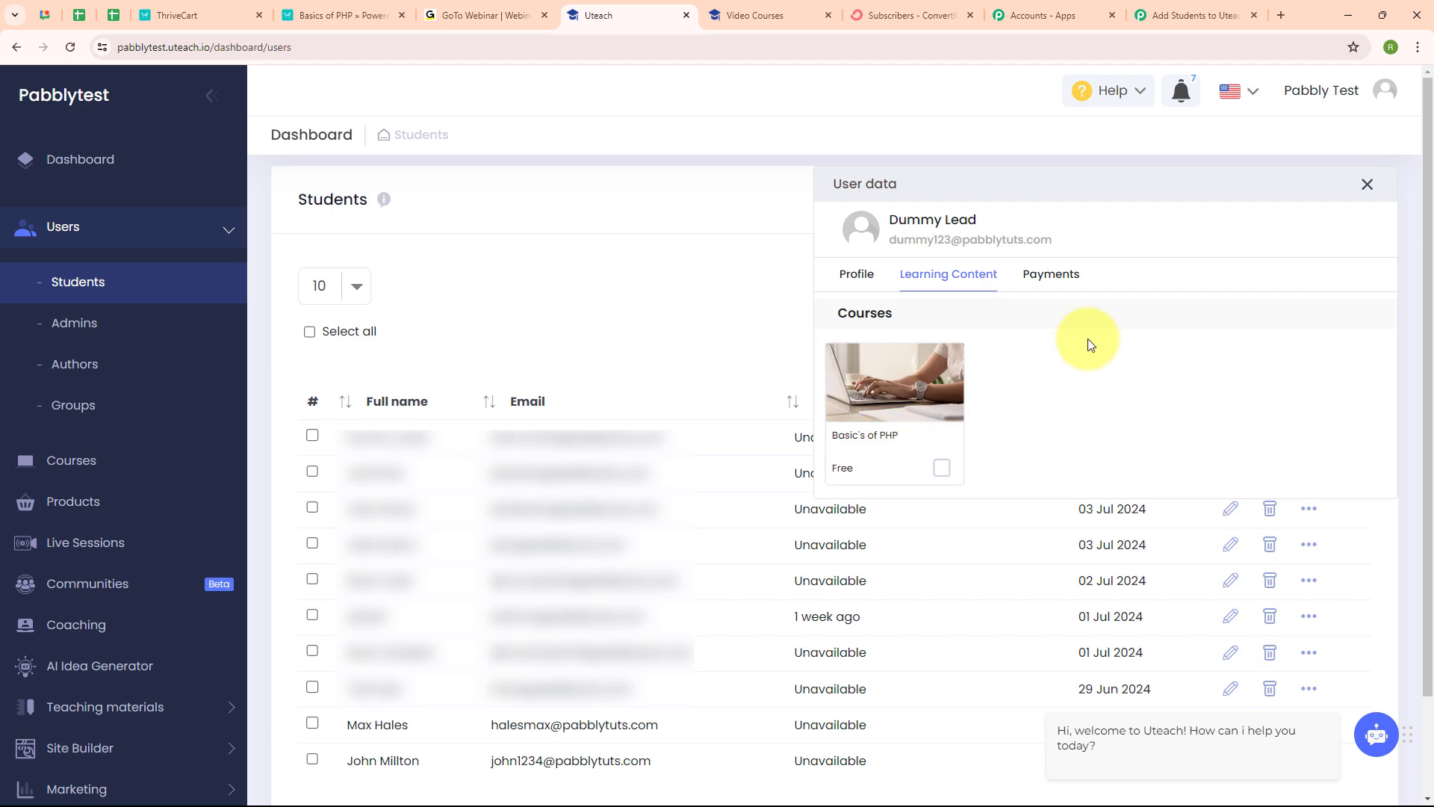
left_click(1367, 183)
Step: Back in the workflow, collapse the Uteach Add Student to Course step
left_click(1130, 8)
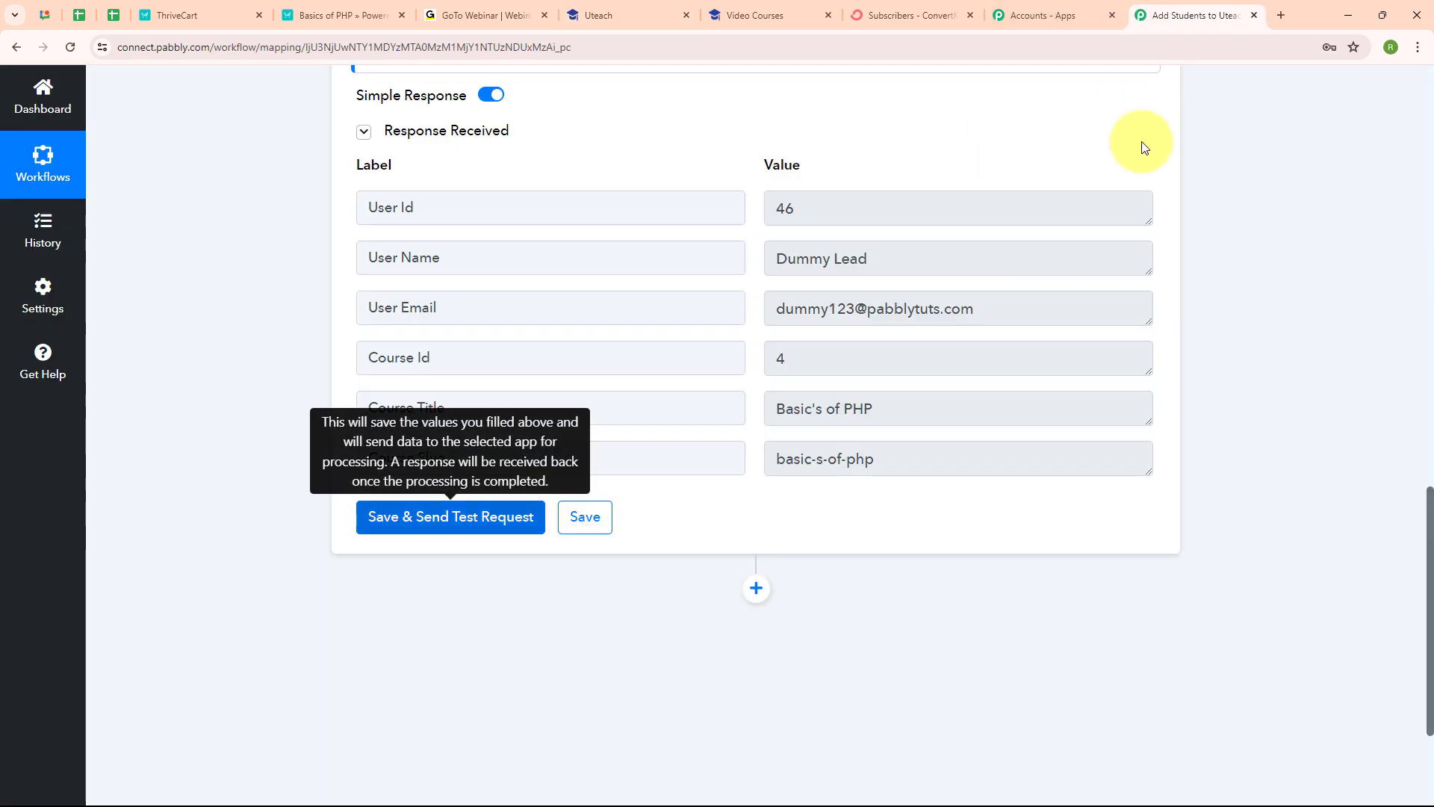
scroll(1150, 174, "up", 10)
scroll(1151, 179, "up", 3)
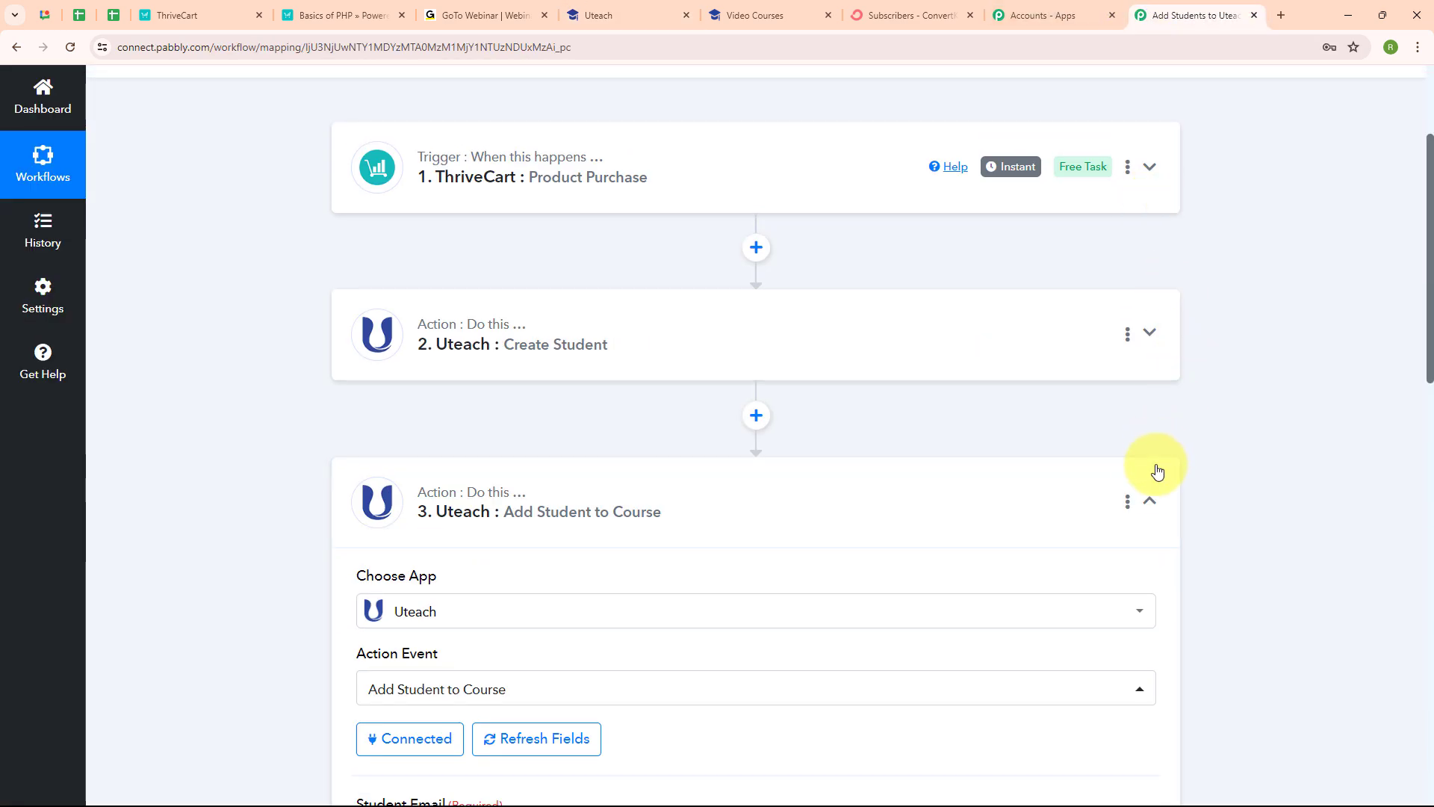
left_click(1149, 500)
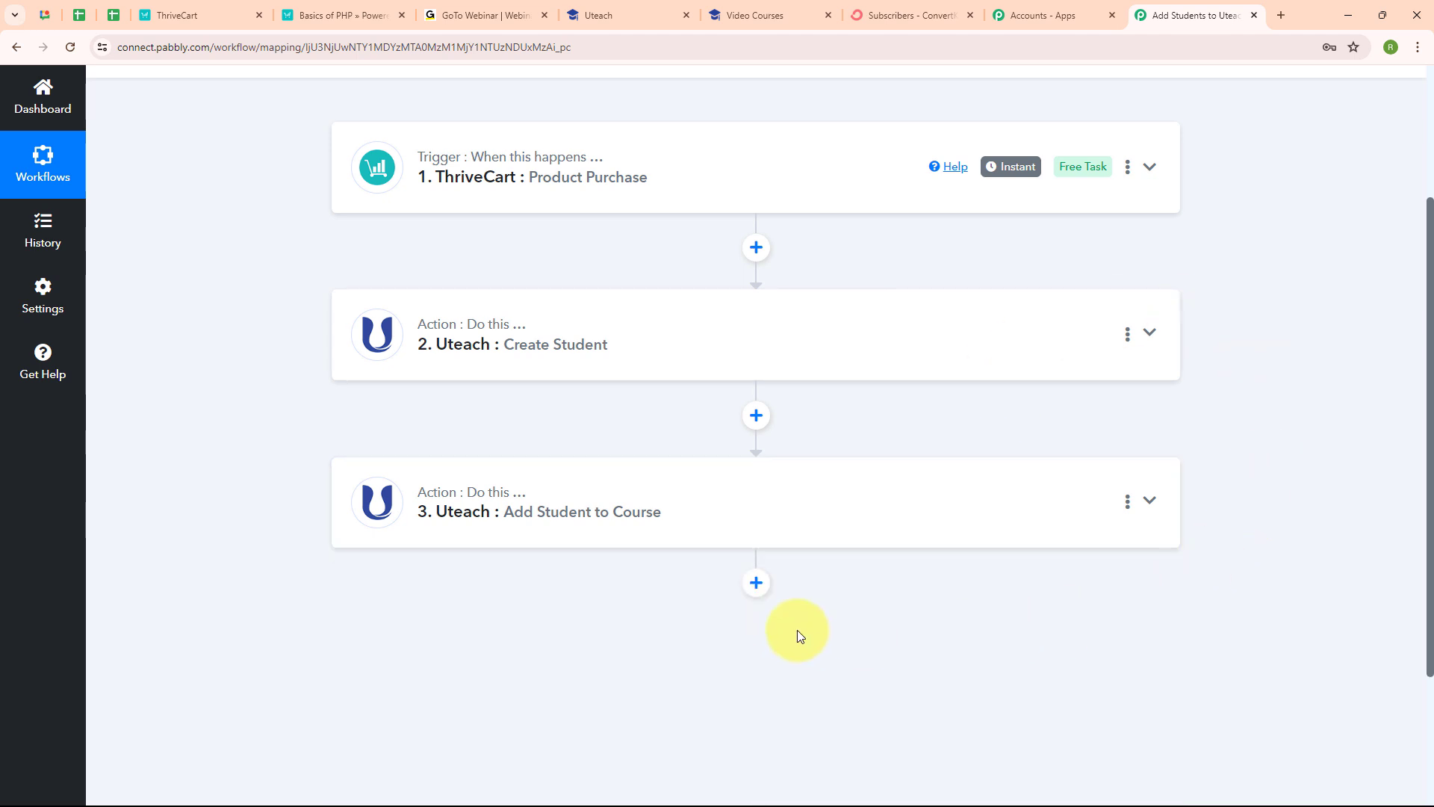
Step: Add a fourth step using ConvertKit with the 'Add Subscriber to a Form' action event
left_click(757, 583)
scroll(732, 590, "down", 5)
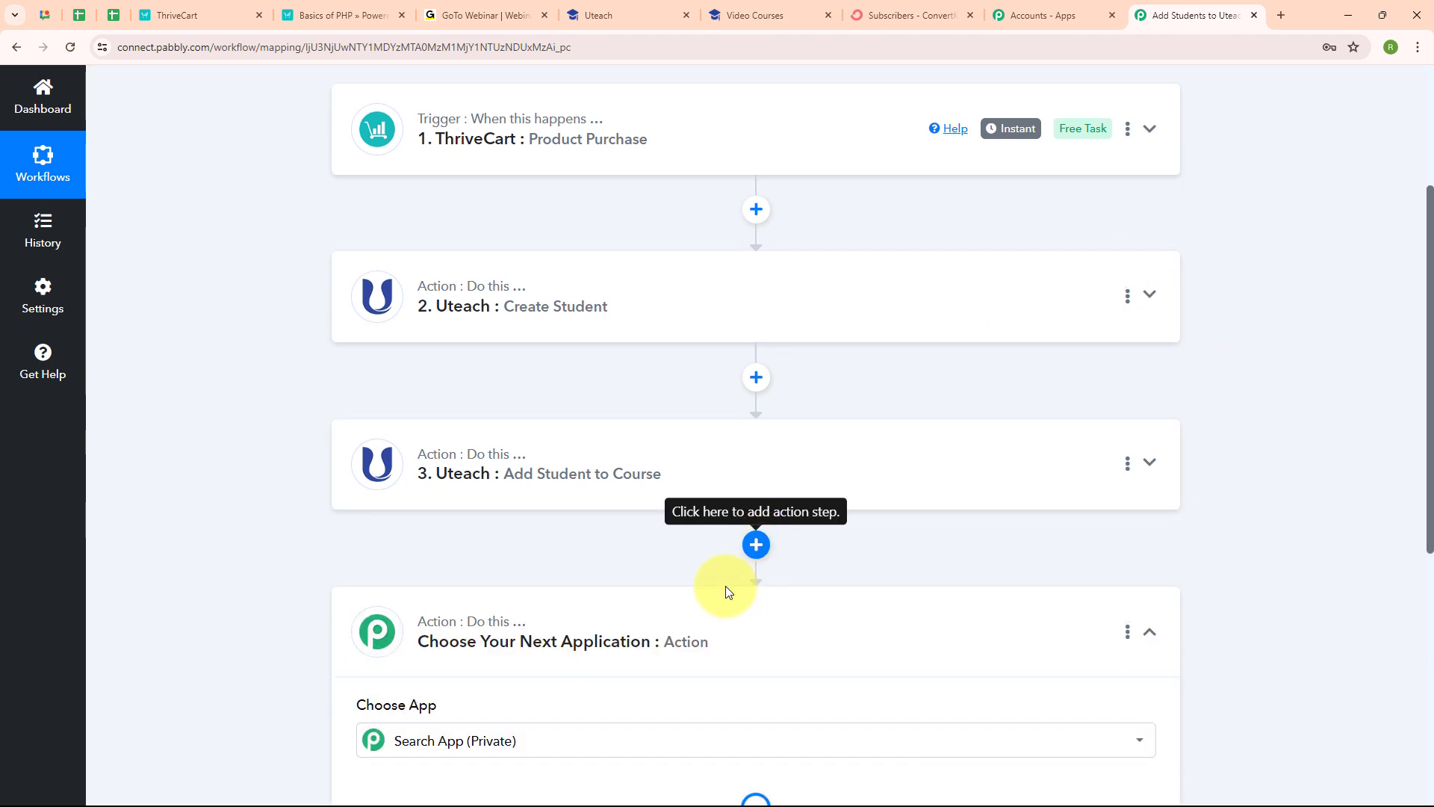
left_click(517, 401)
type("c")
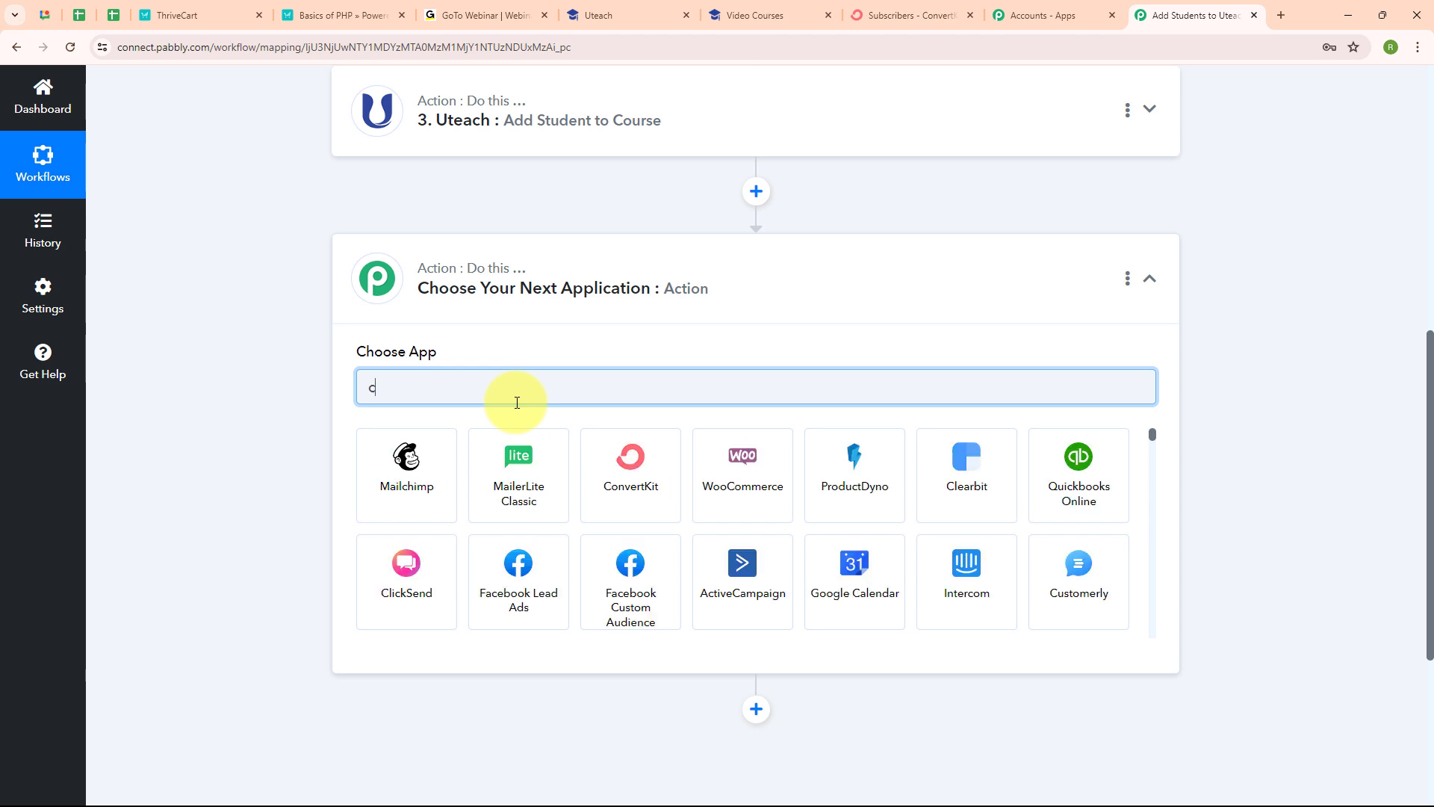
type("on")
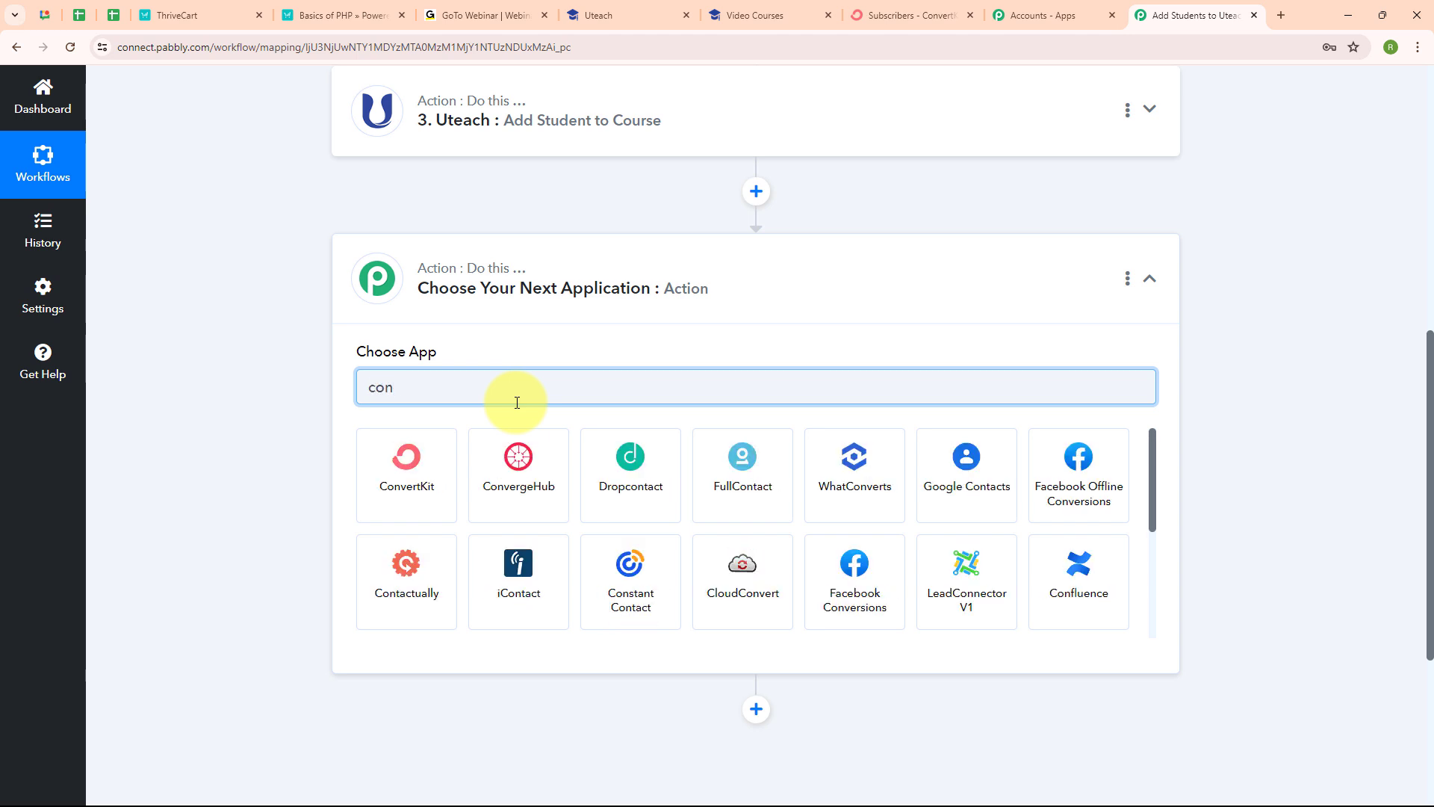
left_click(386, 474)
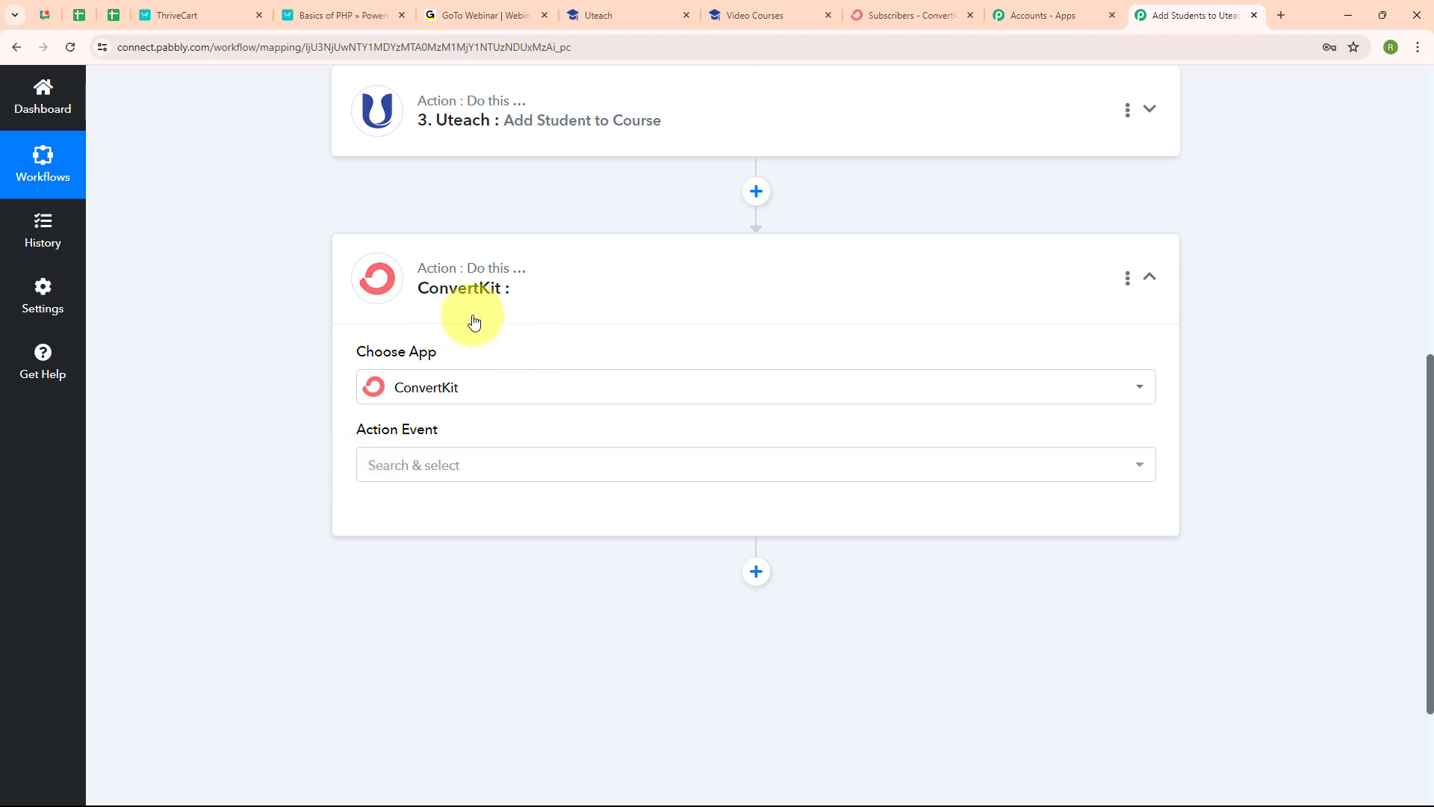
left_click(461, 472)
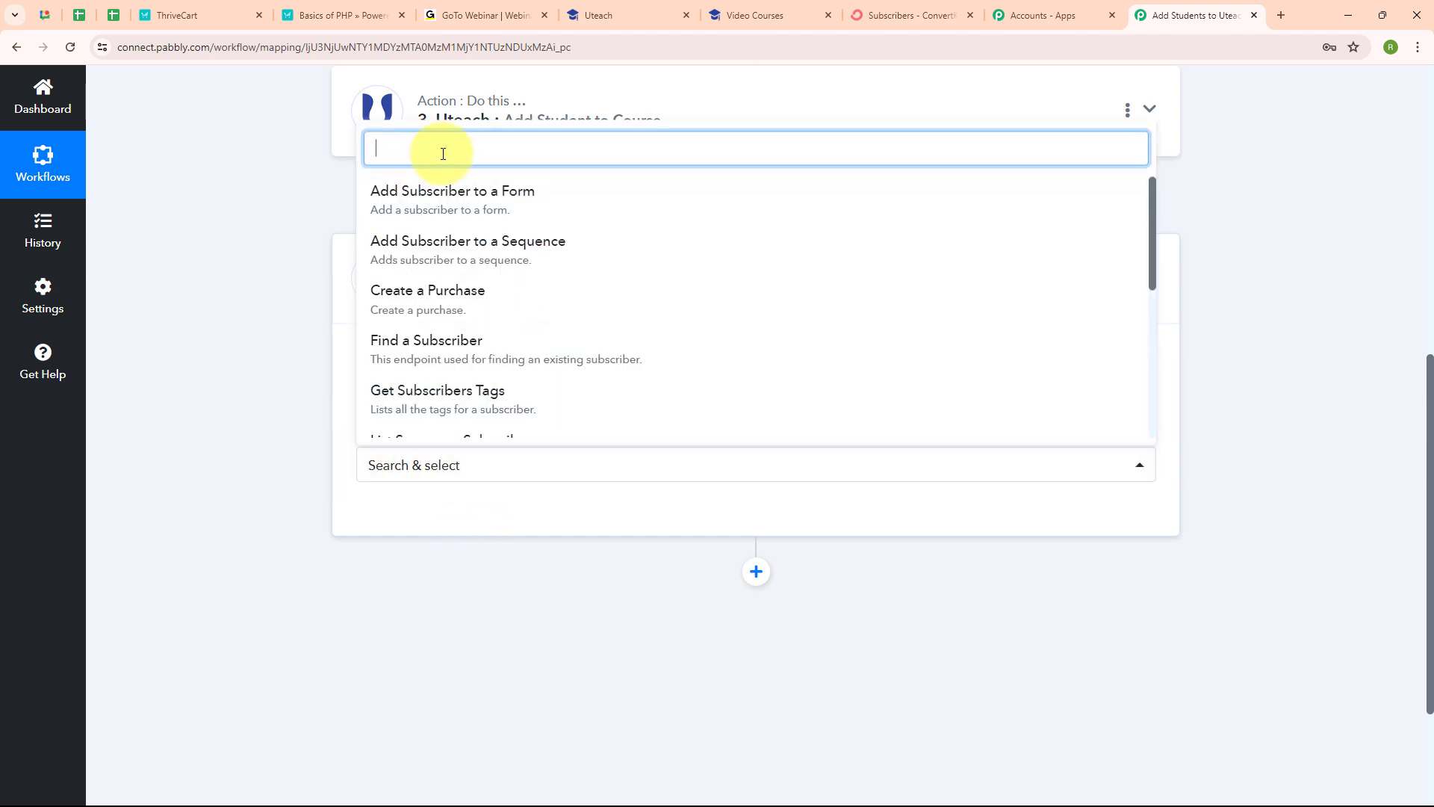
left_click(464, 192)
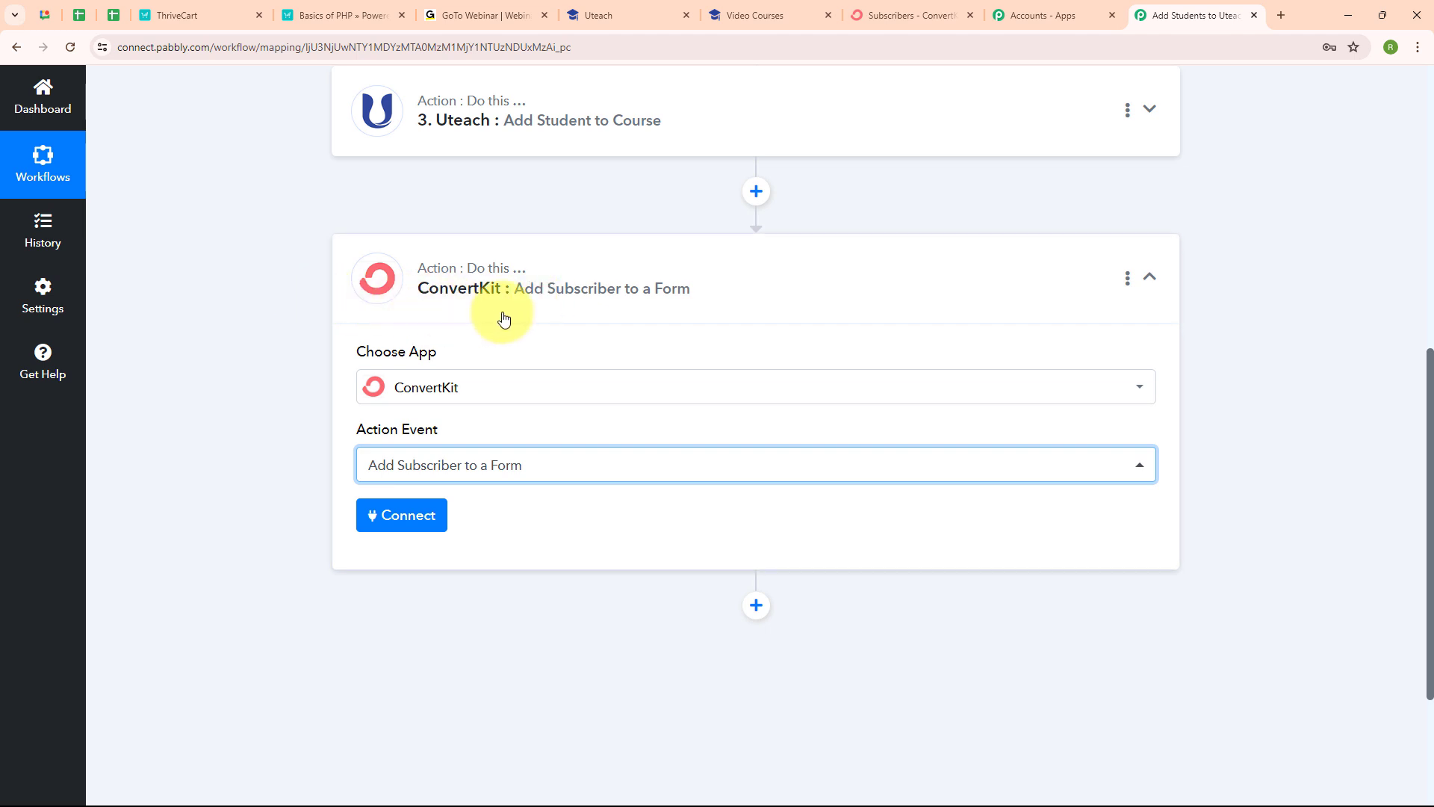
Step: Start a new ConvertKit #8 connection and switch to the ConvertKit Subscribers page
left_click(427, 527)
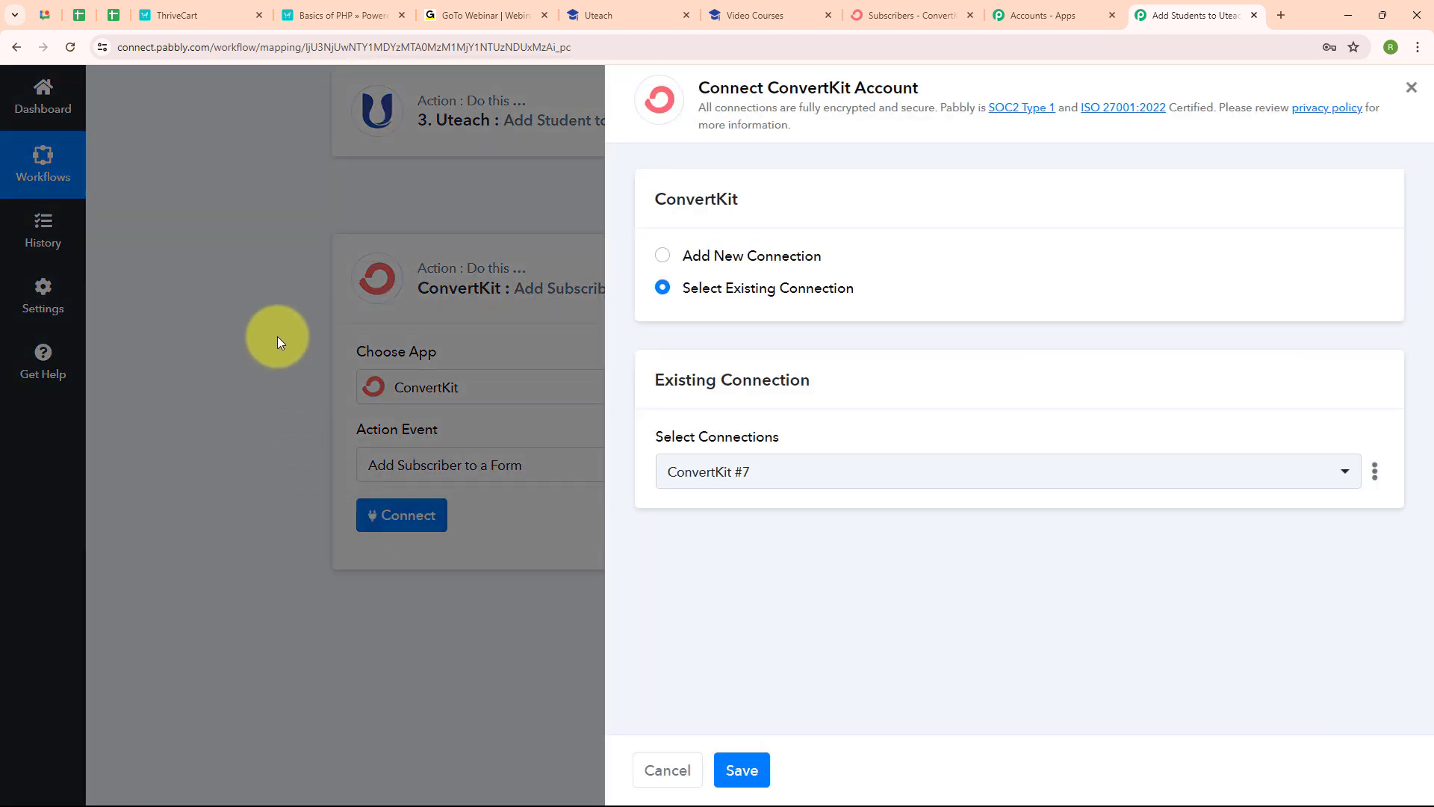
left_click(663, 259)
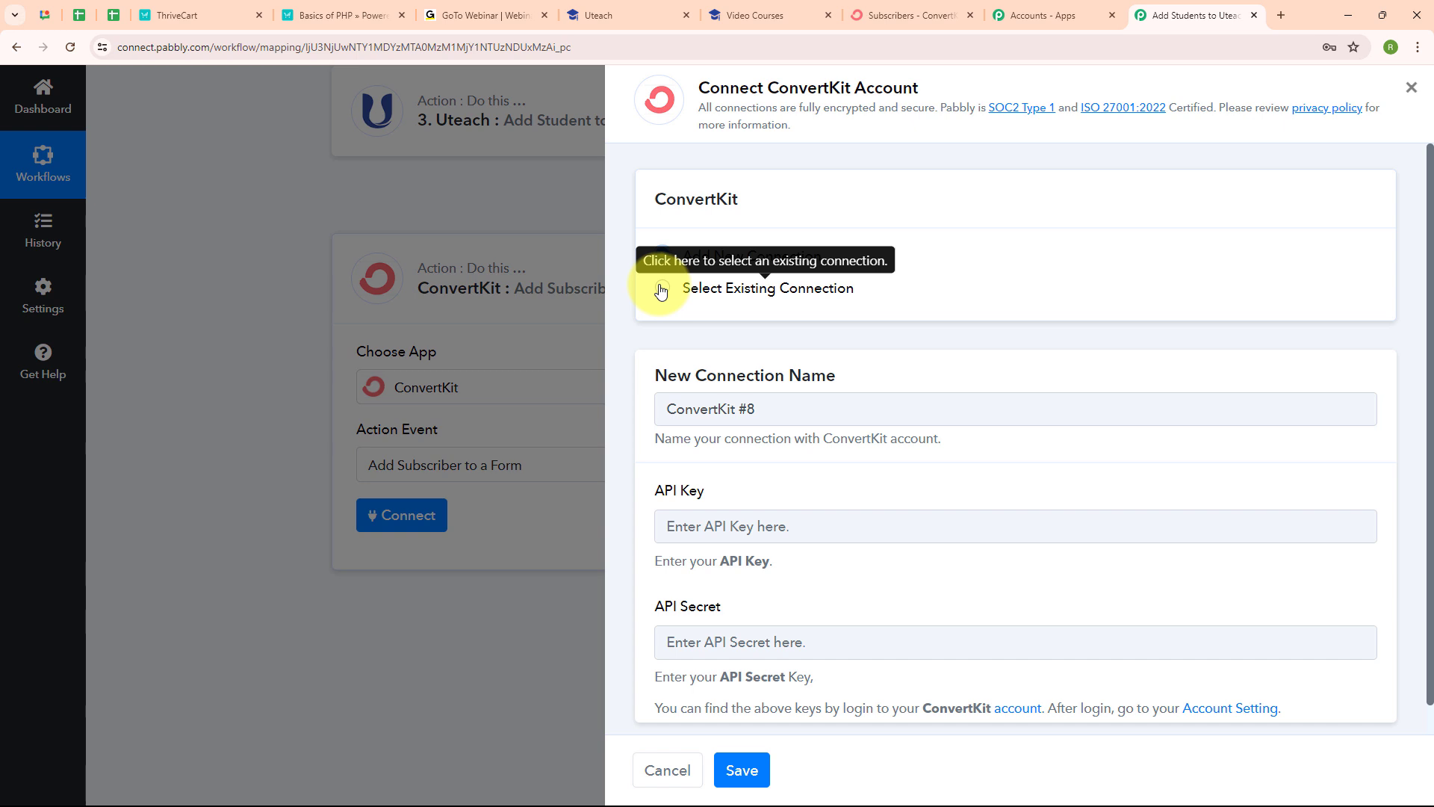
scroll(930, 337, "down", 1)
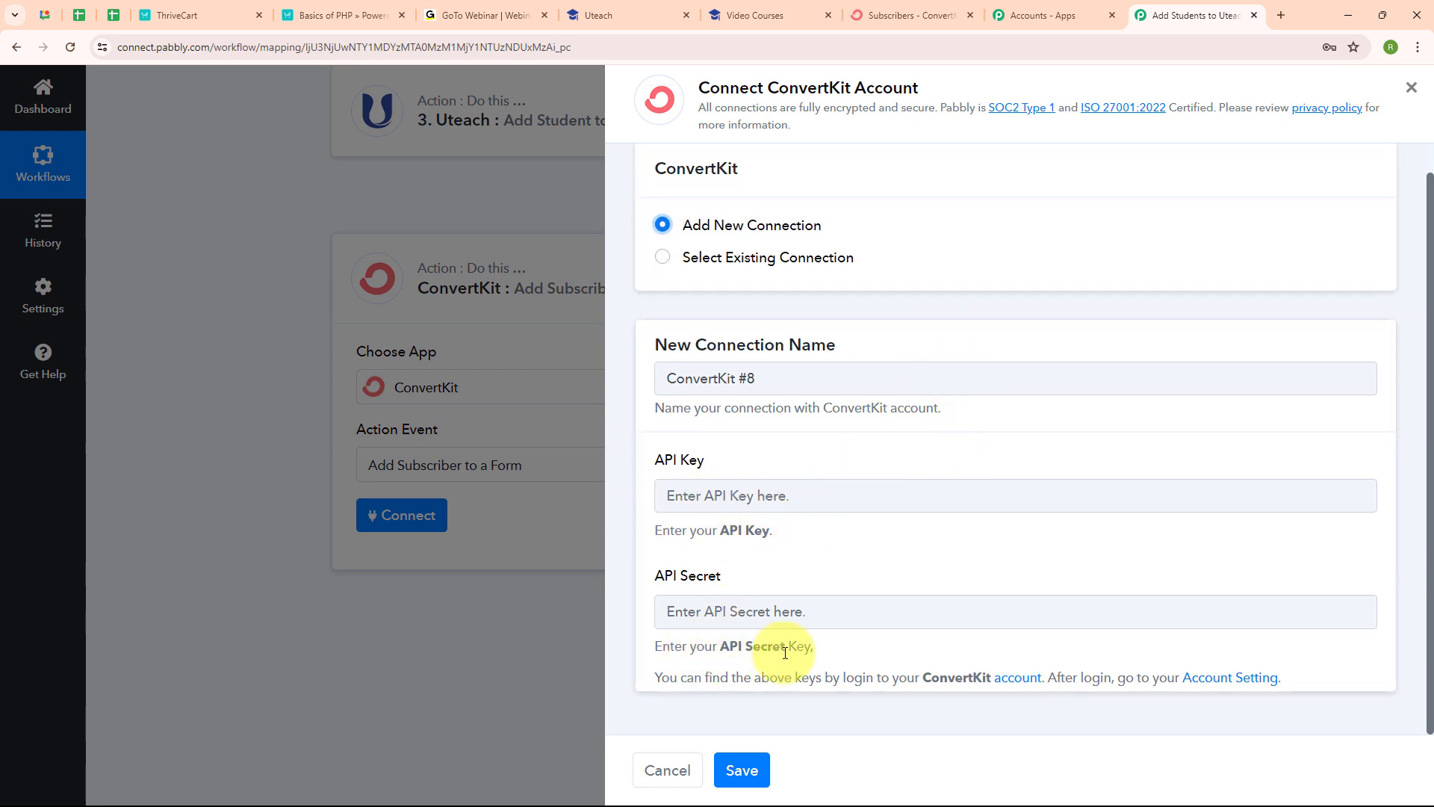
left_click_drag(657, 678, 1409, 672)
left_click(1000, 581)
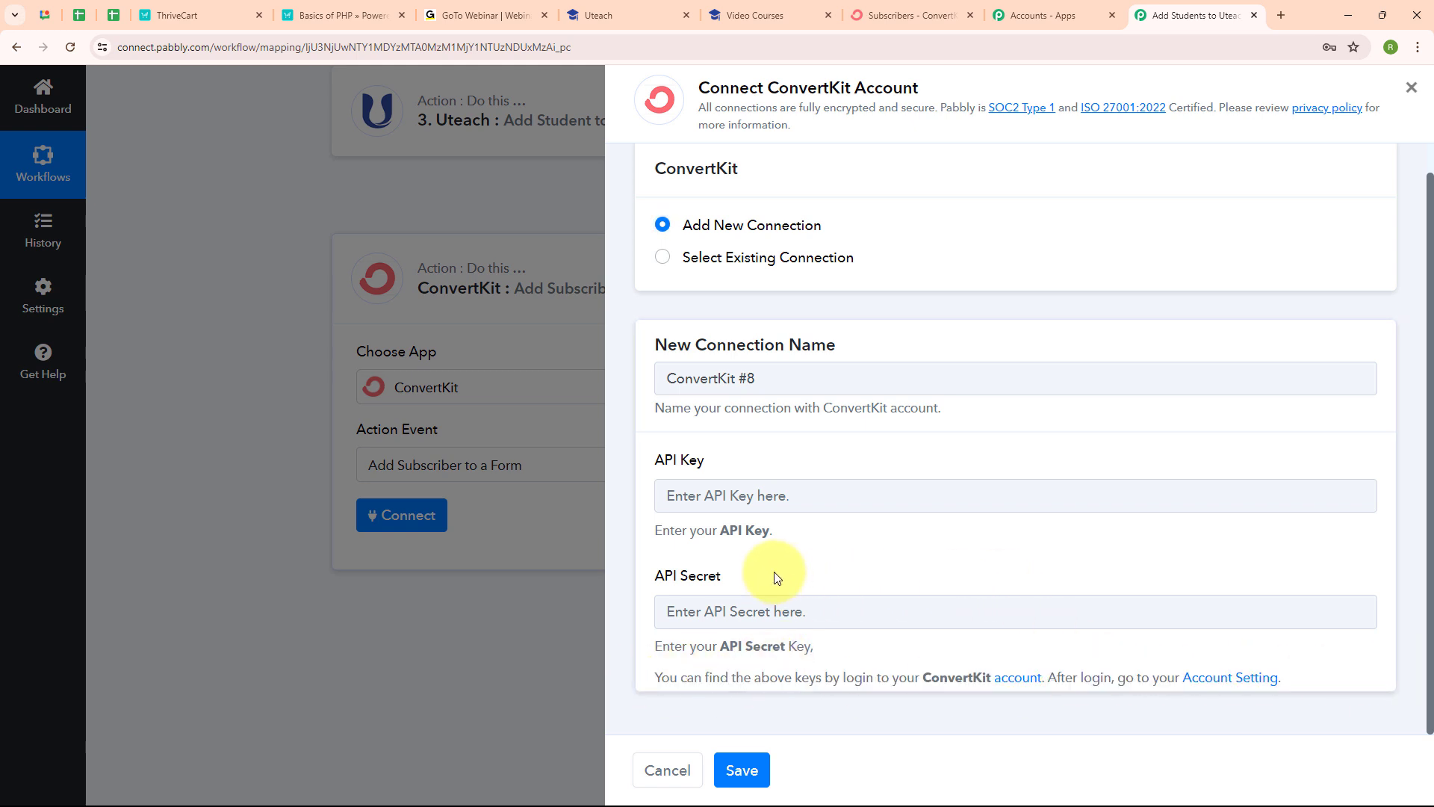
left_click(903, 15)
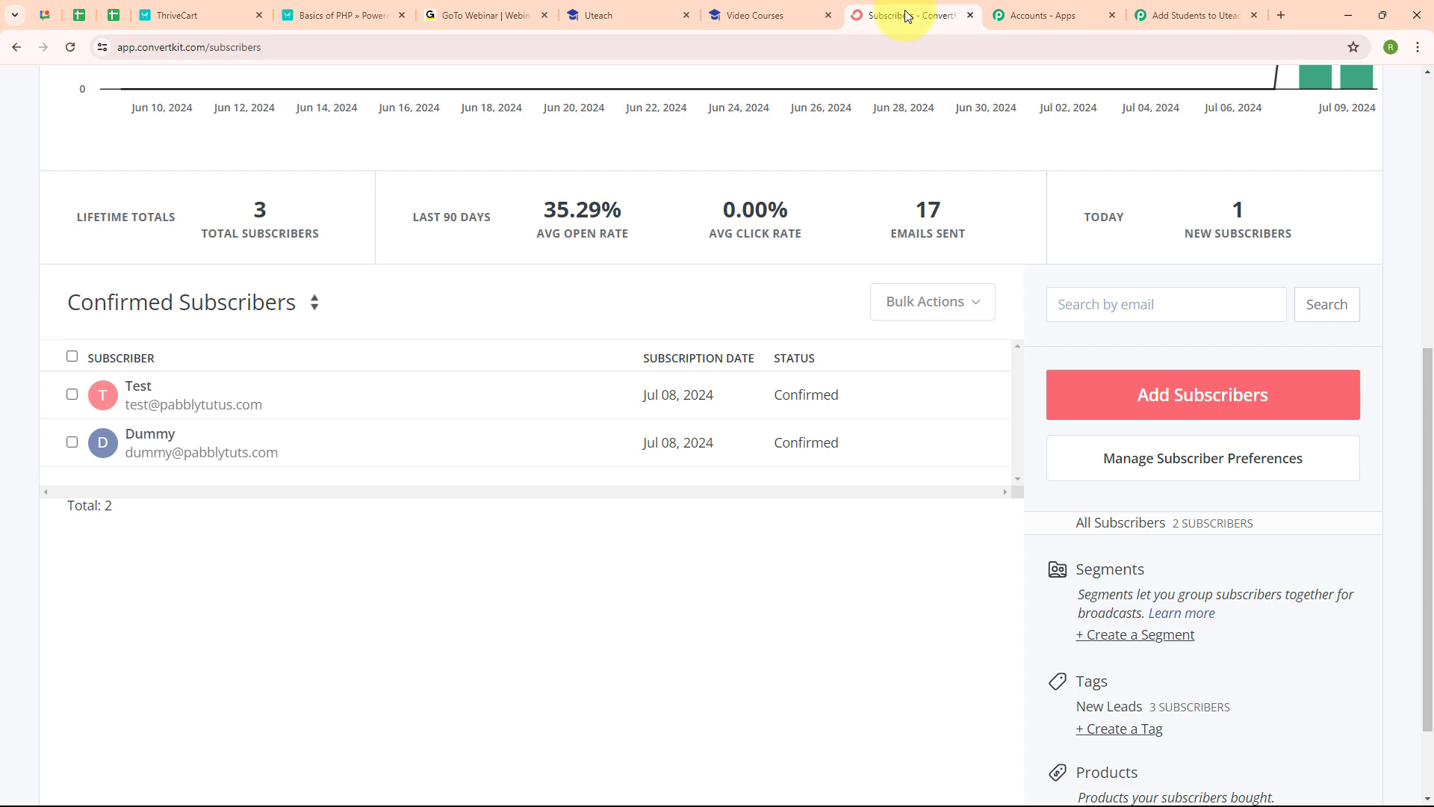
Step: Open ConvertKit's Advanced account settings where the API key and secret are listed
scroll(960, 146, "up", 7)
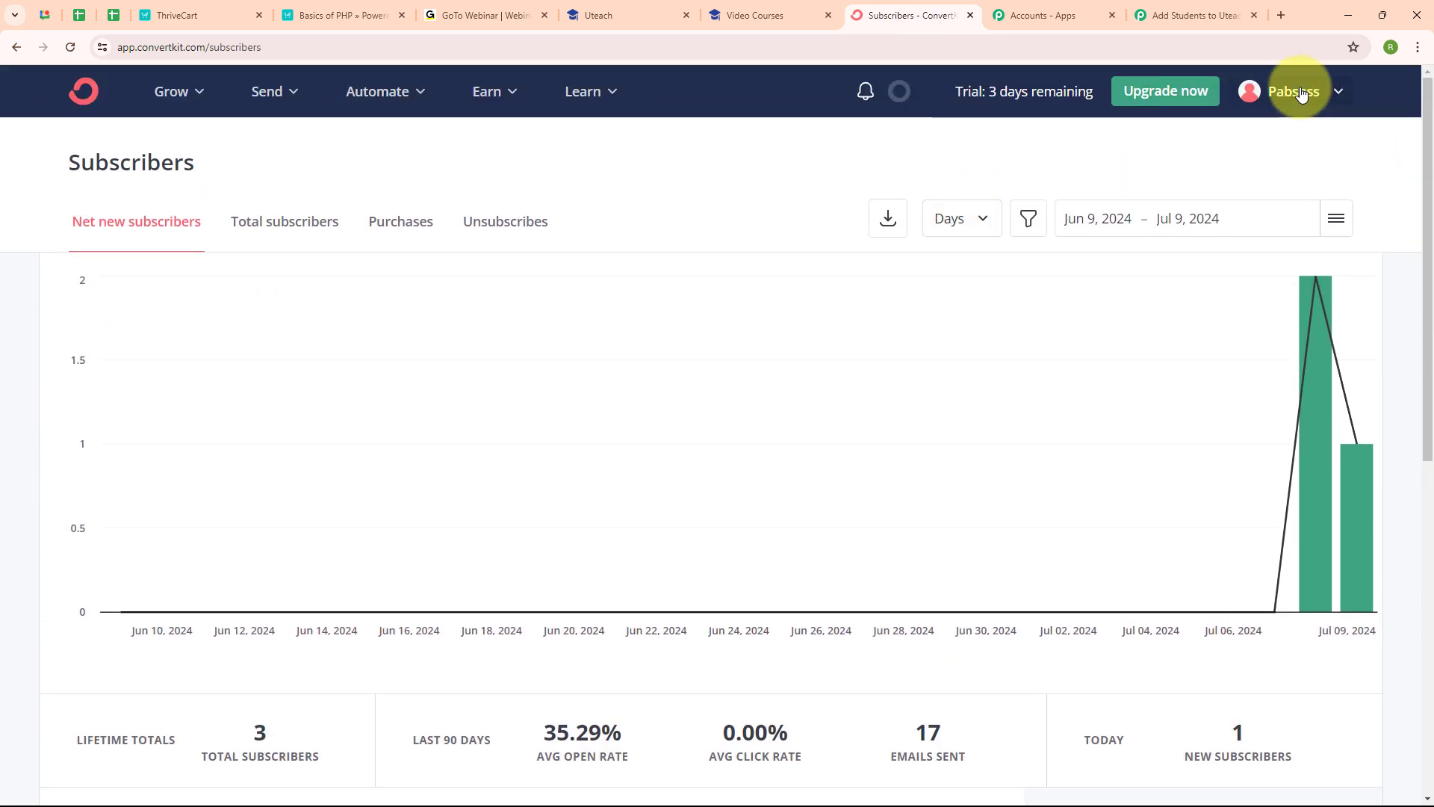
left_click(1300, 93)
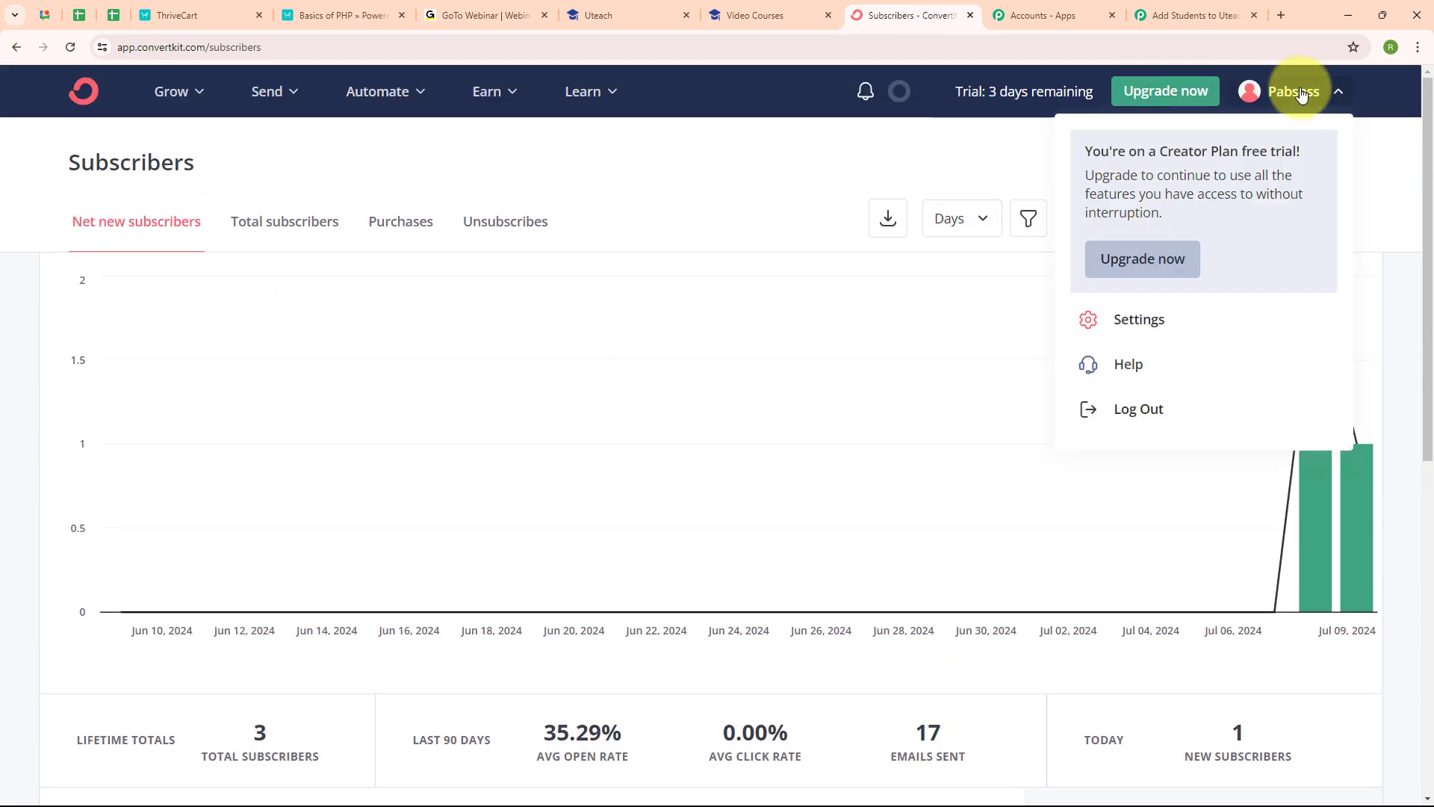
left_click(1155, 324)
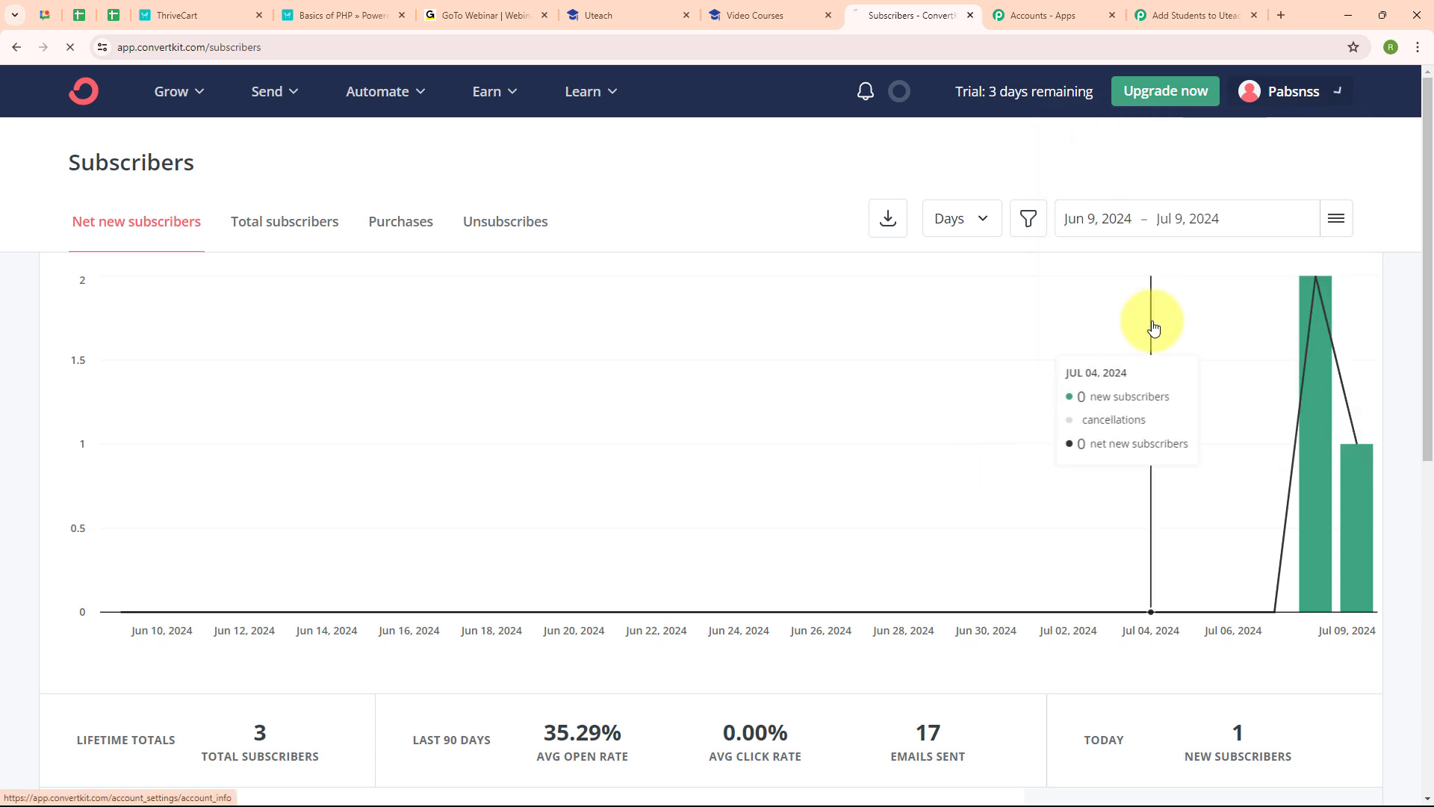
scroll(940, 449, "down", 1)
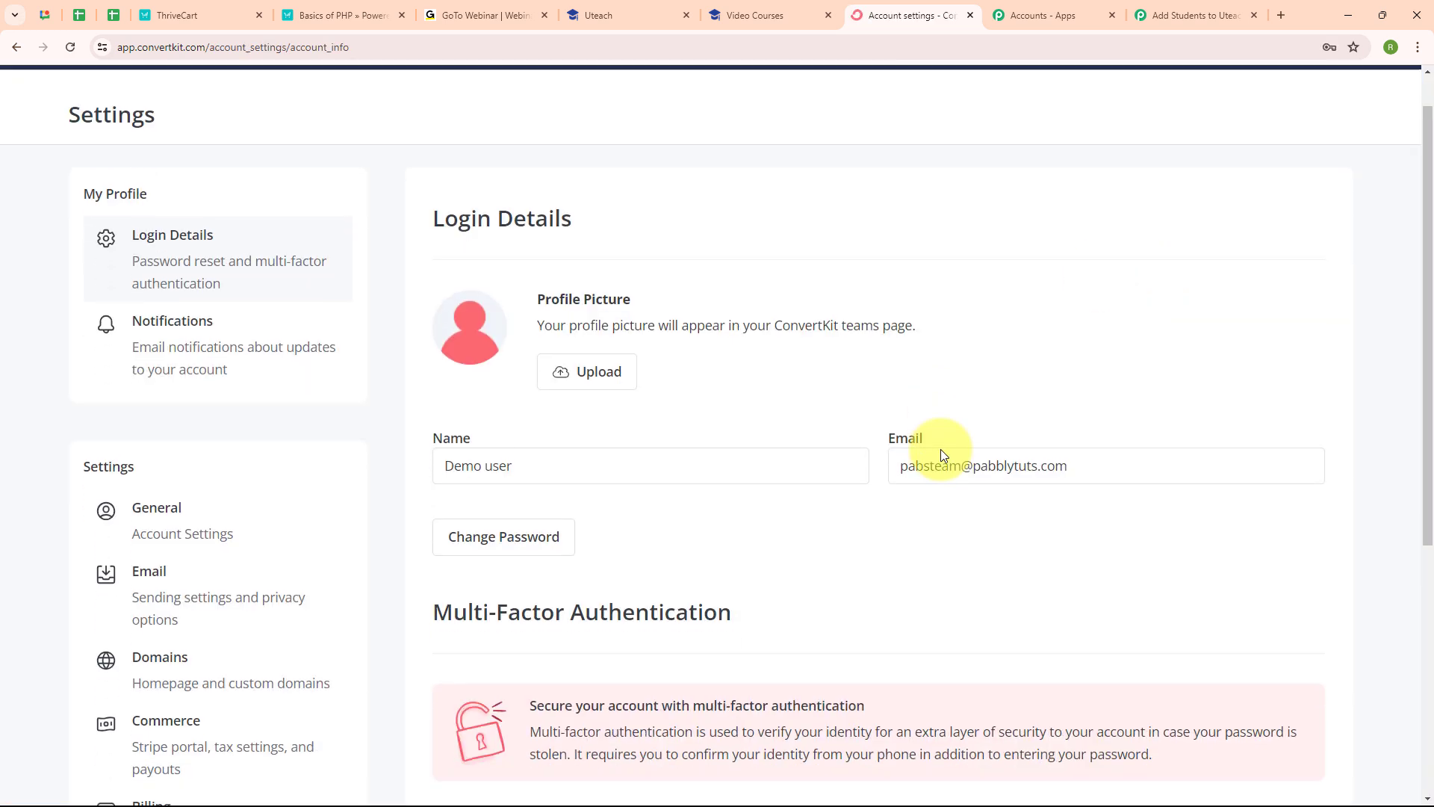
scroll(939, 449, "down", 4)
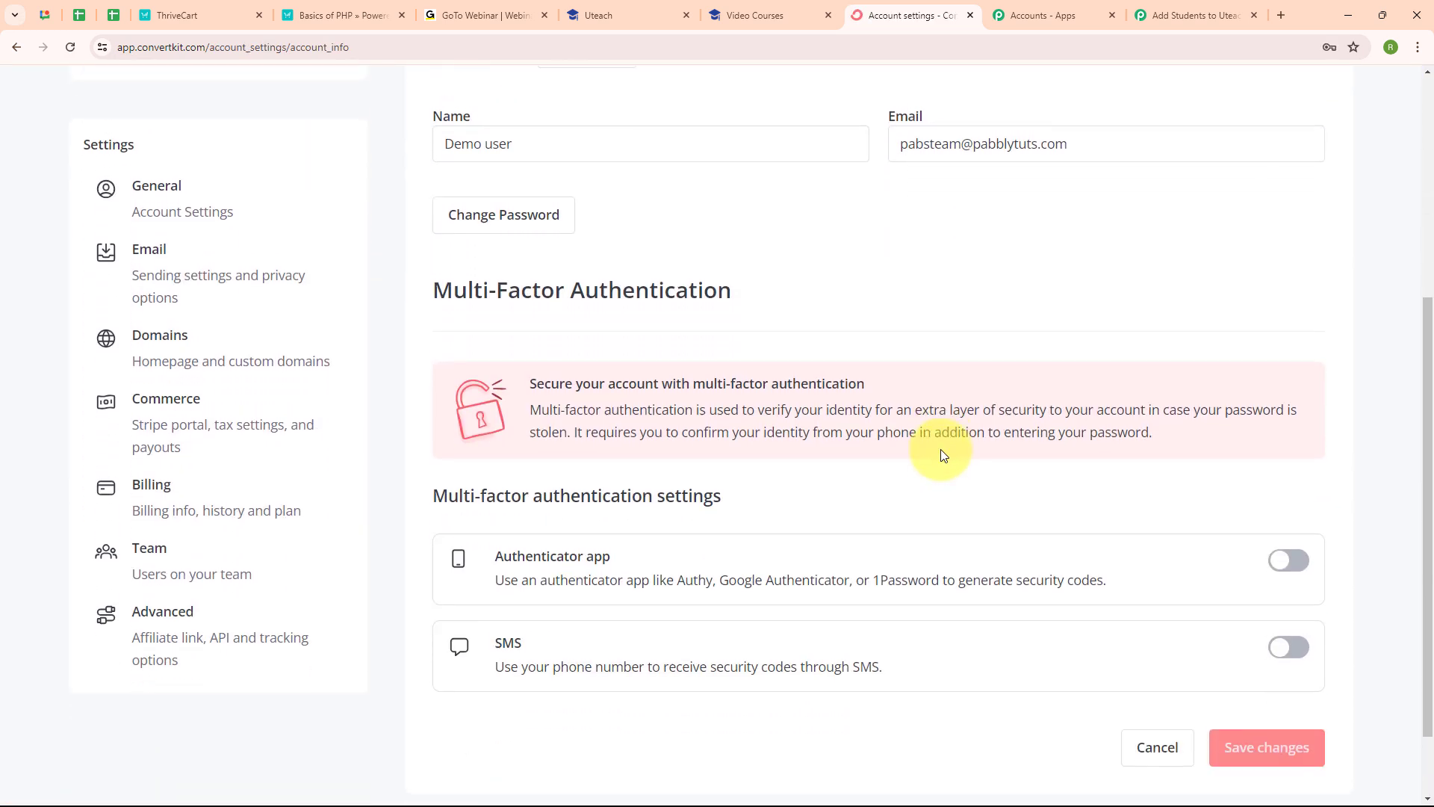
left_click(166, 640)
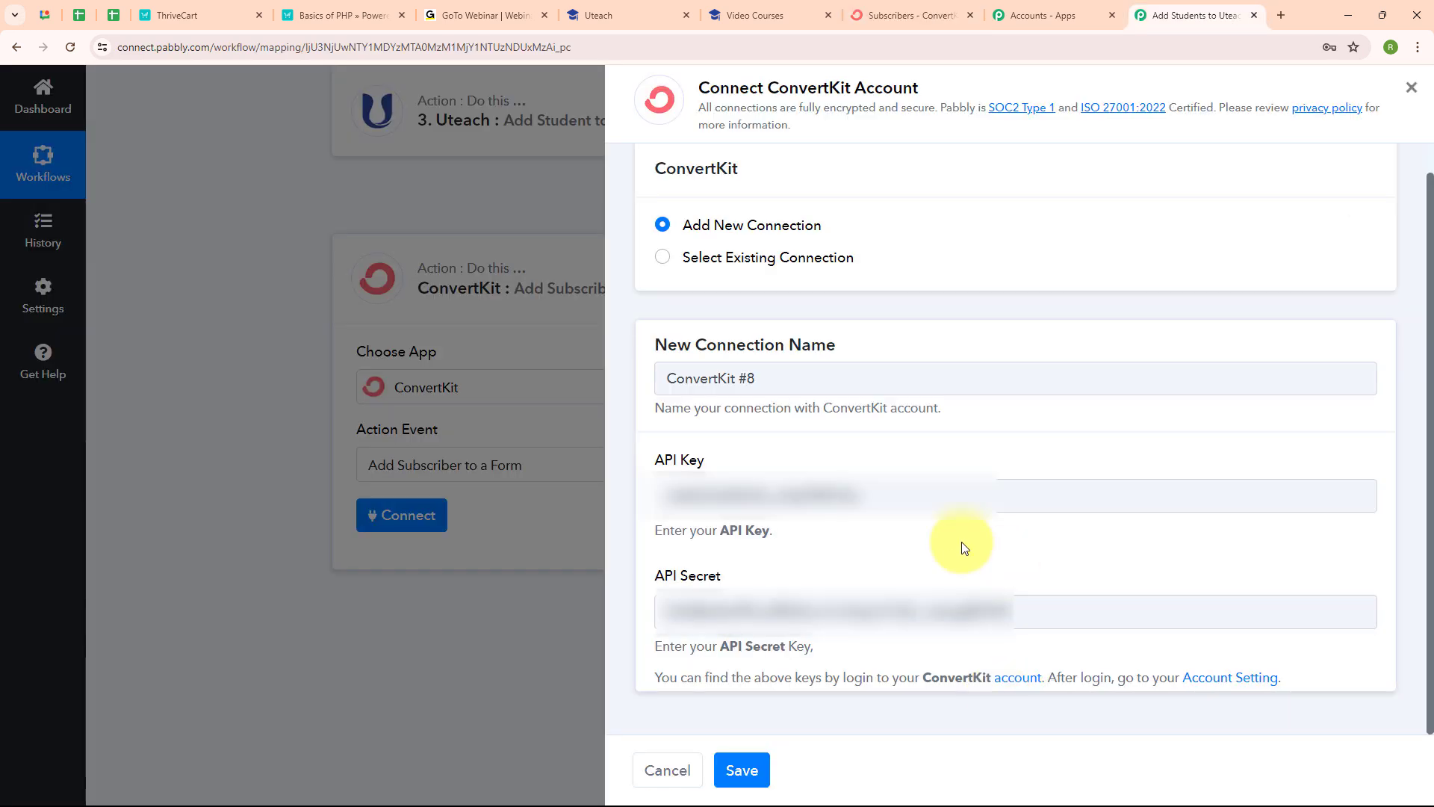
Step: Save the new ConvertKit connection and pick Contact Form as the subscriber form
left_click(741, 769)
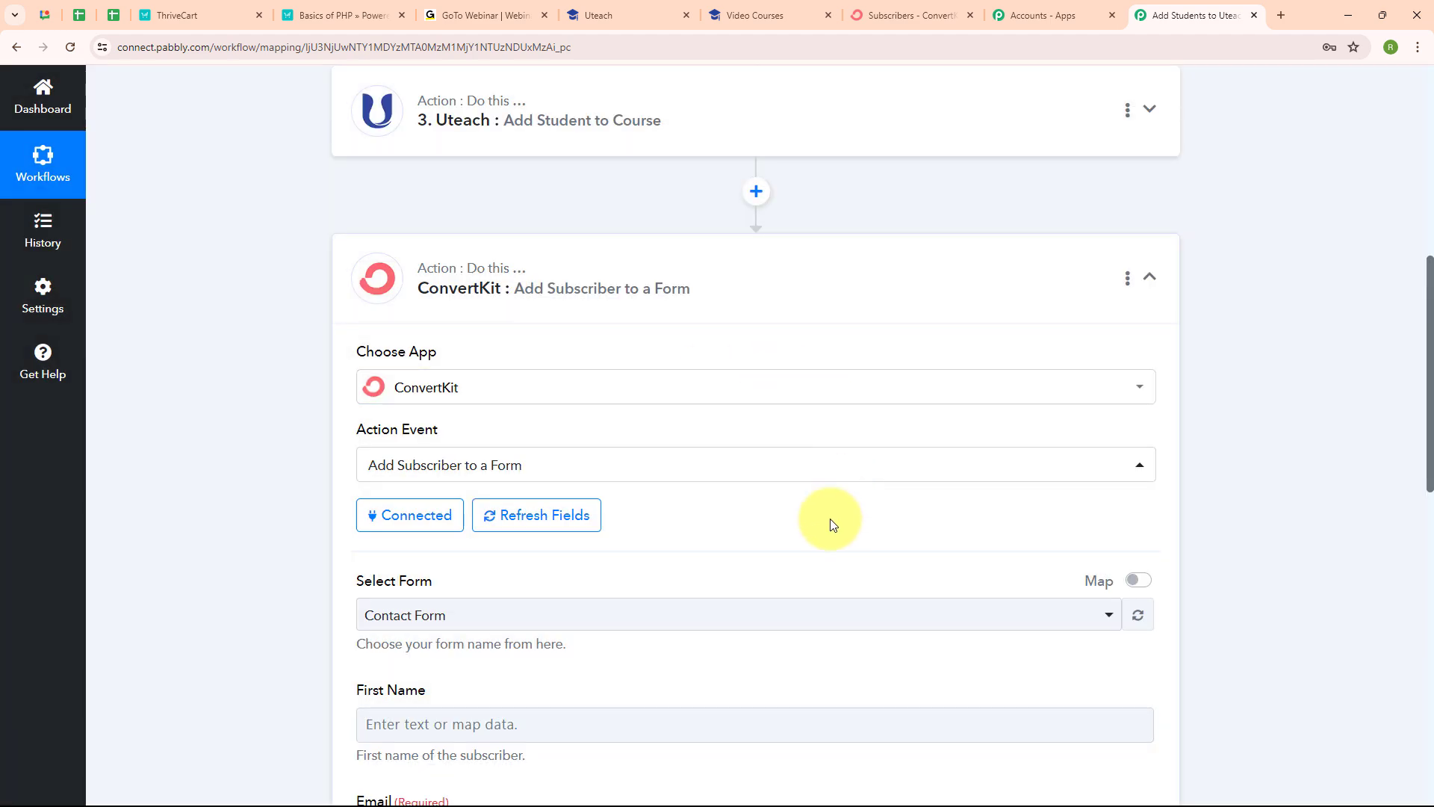
scroll(830, 525, "down", 5)
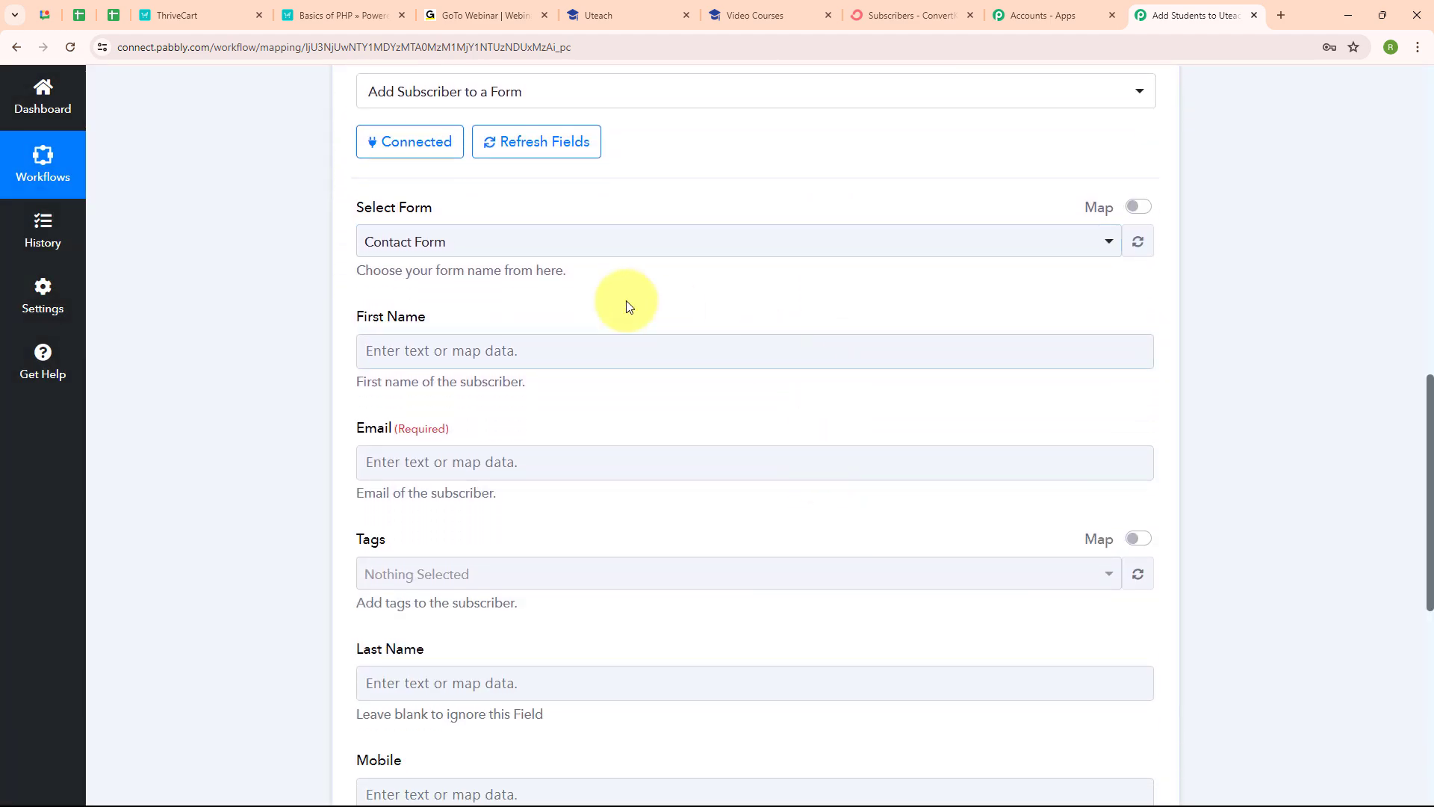
left_click(695, 241)
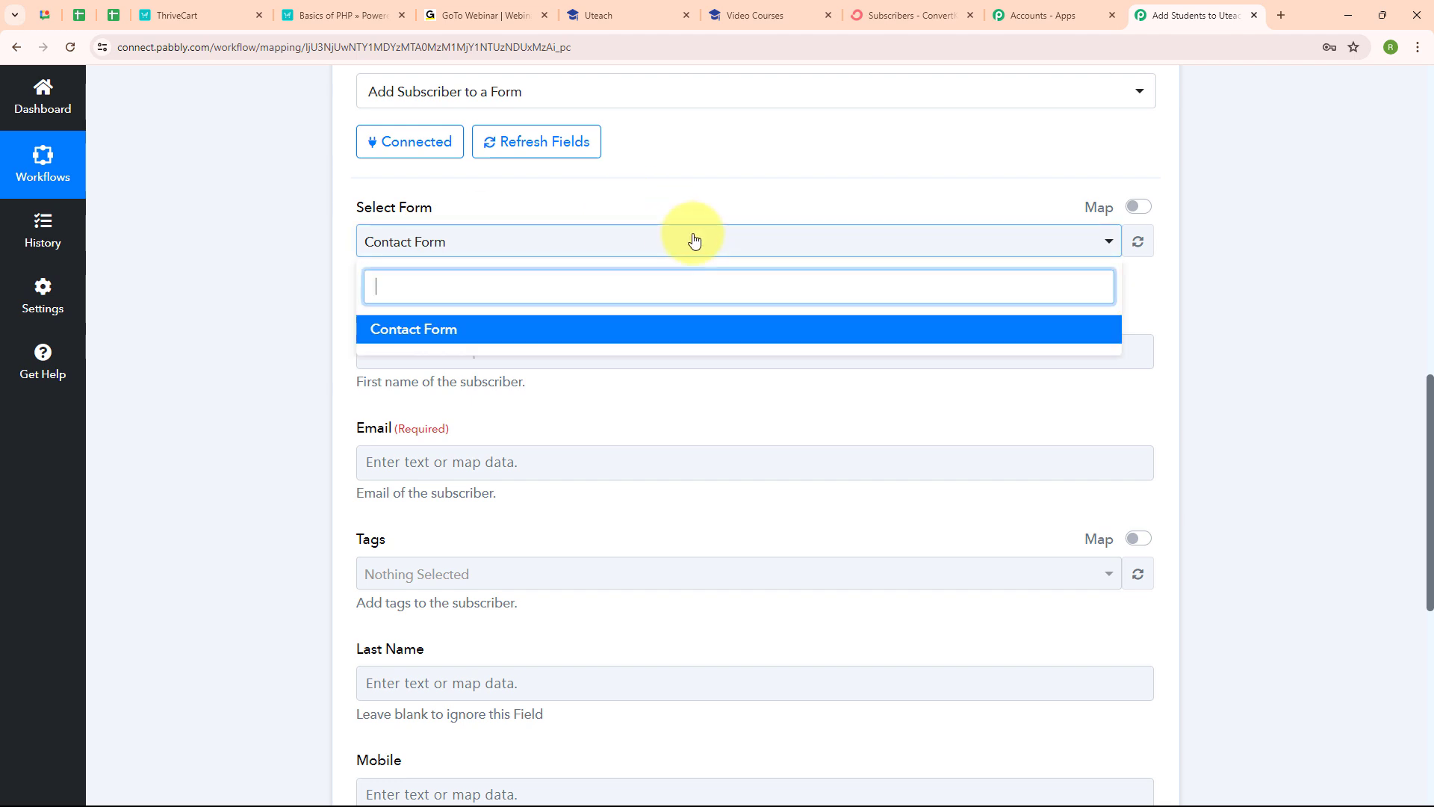
left_click(679, 328)
scroll(777, 284, "down", 2)
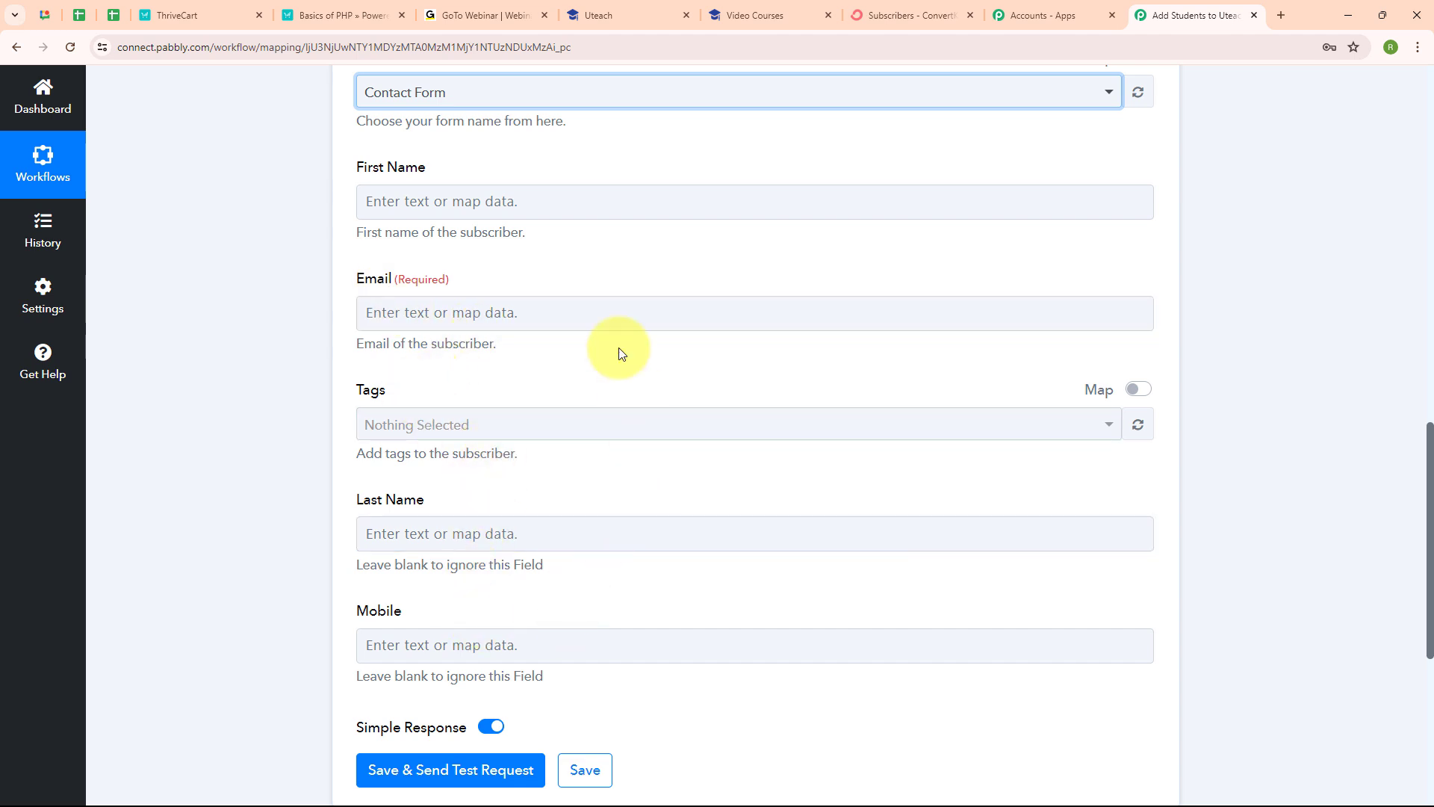
Step: Map ThriveCart's customer first name and email into ConvertKit, and tag the subscriber New Leads
left_click(389, 207)
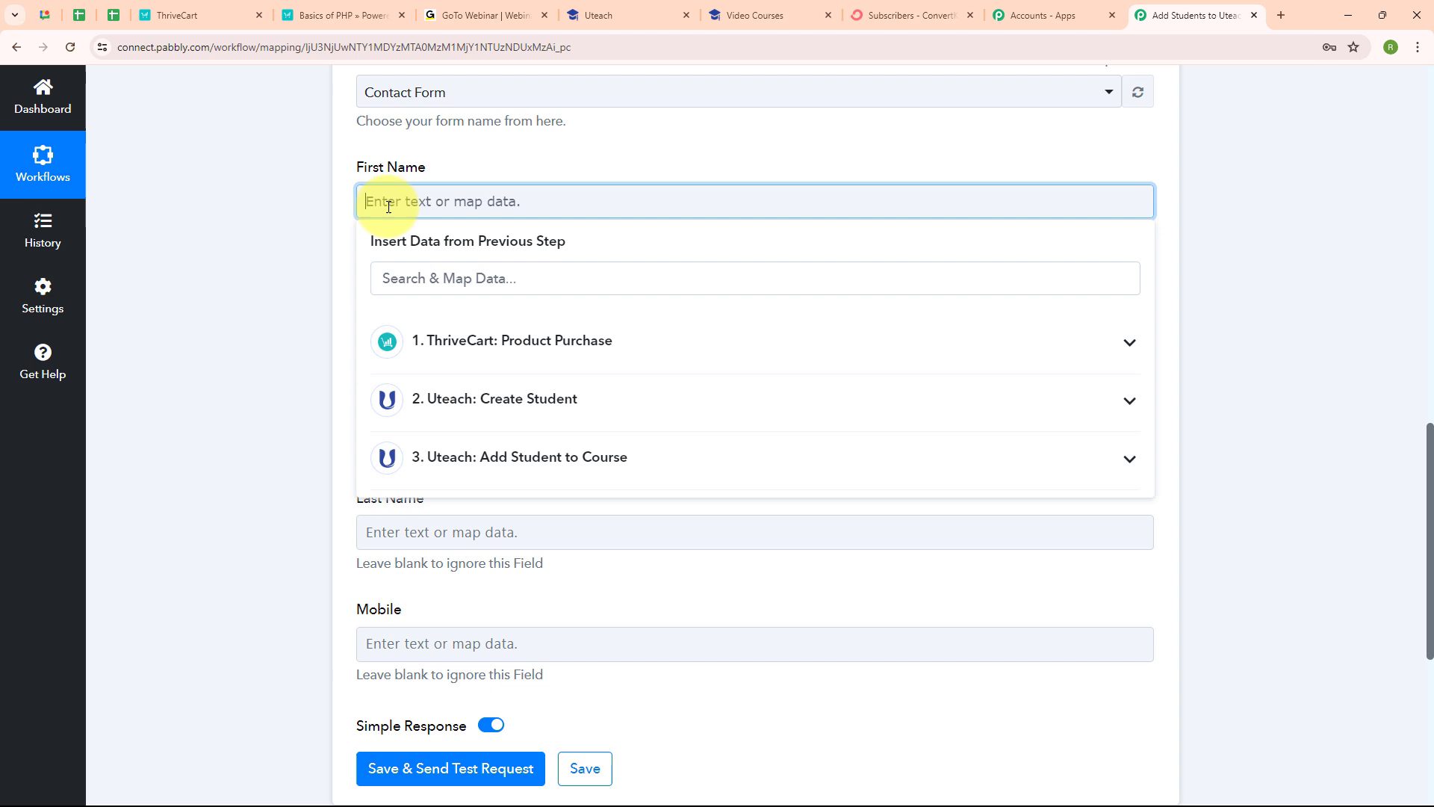
left_click(495, 286)
type("Fi")
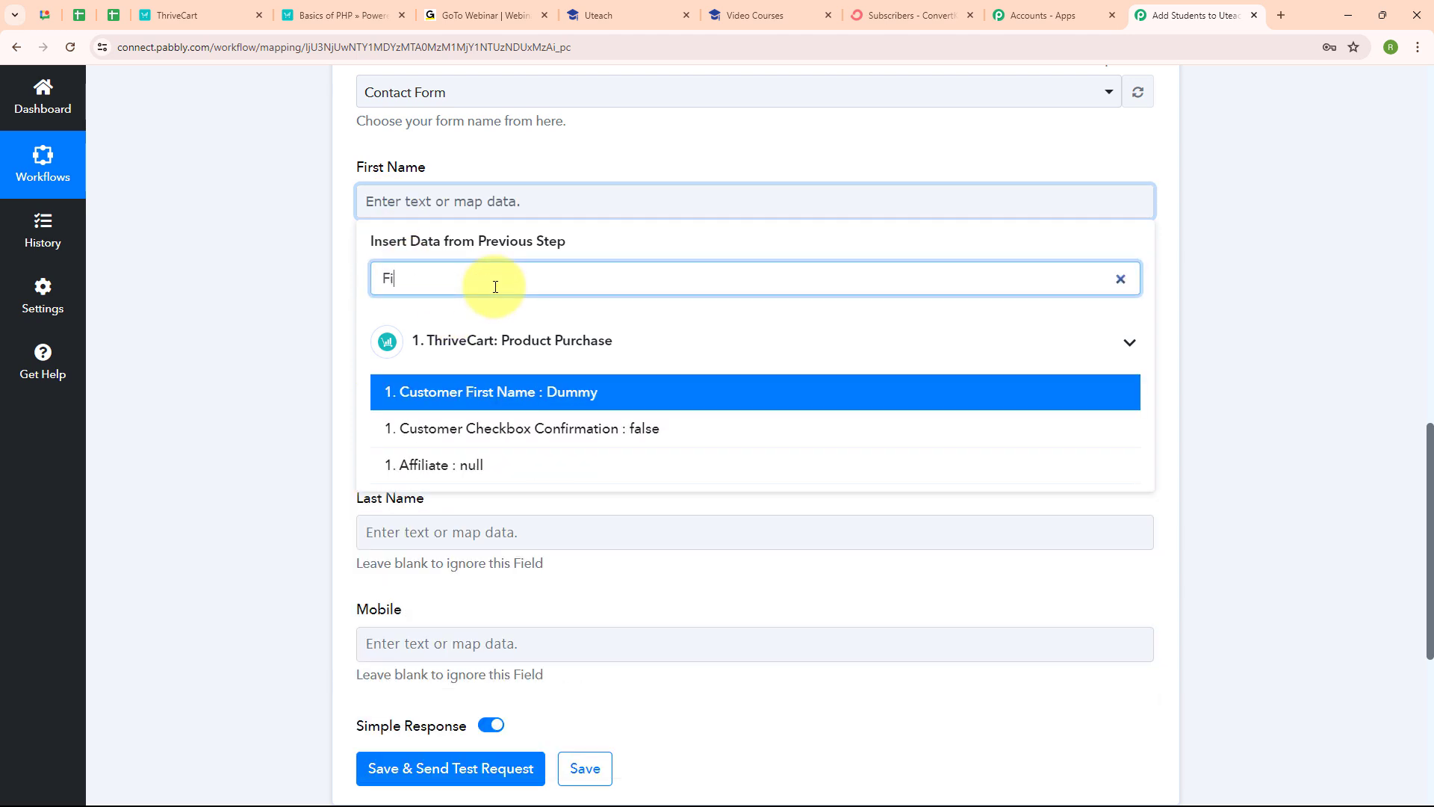
left_click(560, 393)
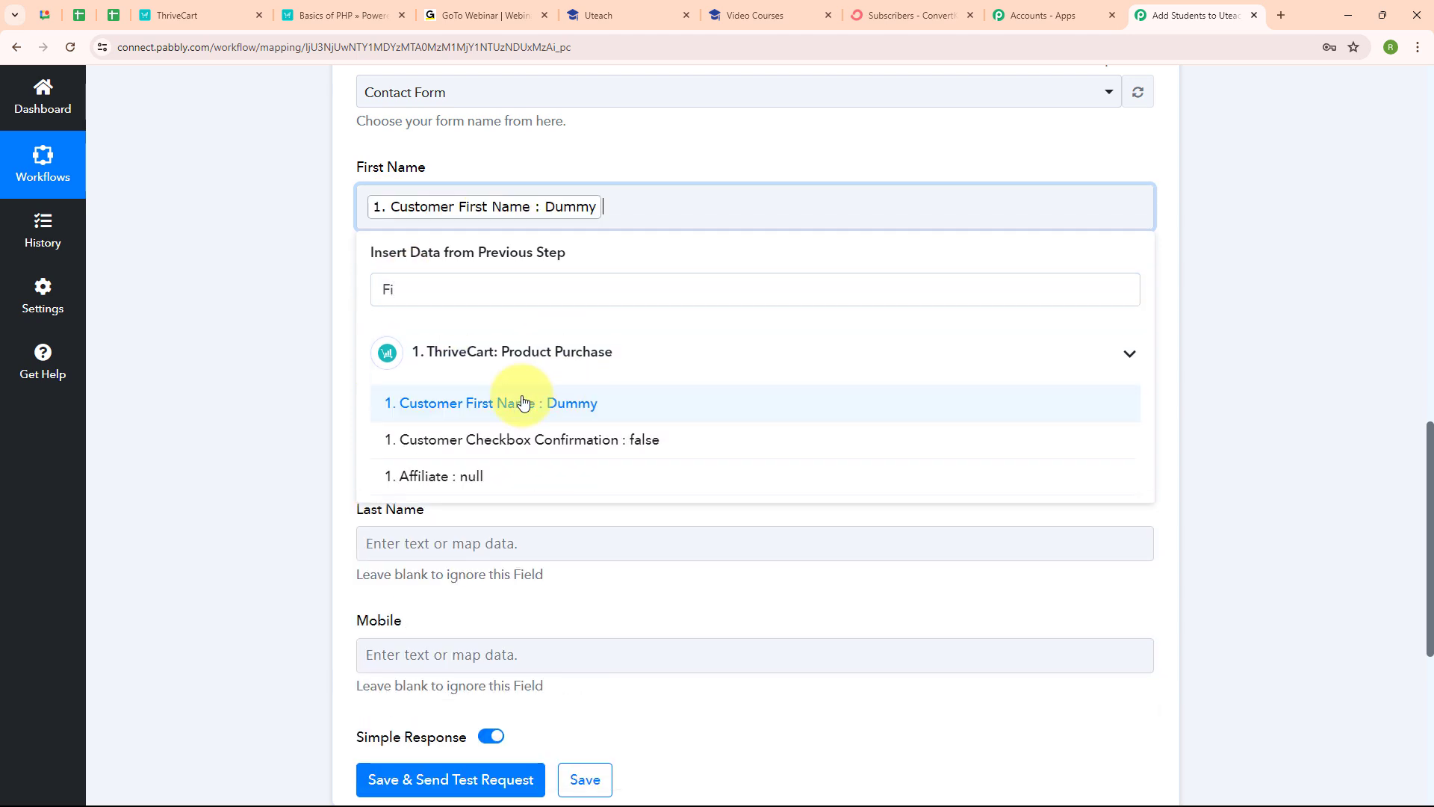
left_click(448, 323)
left_click(491, 398)
type("@")
left_click(448, 519)
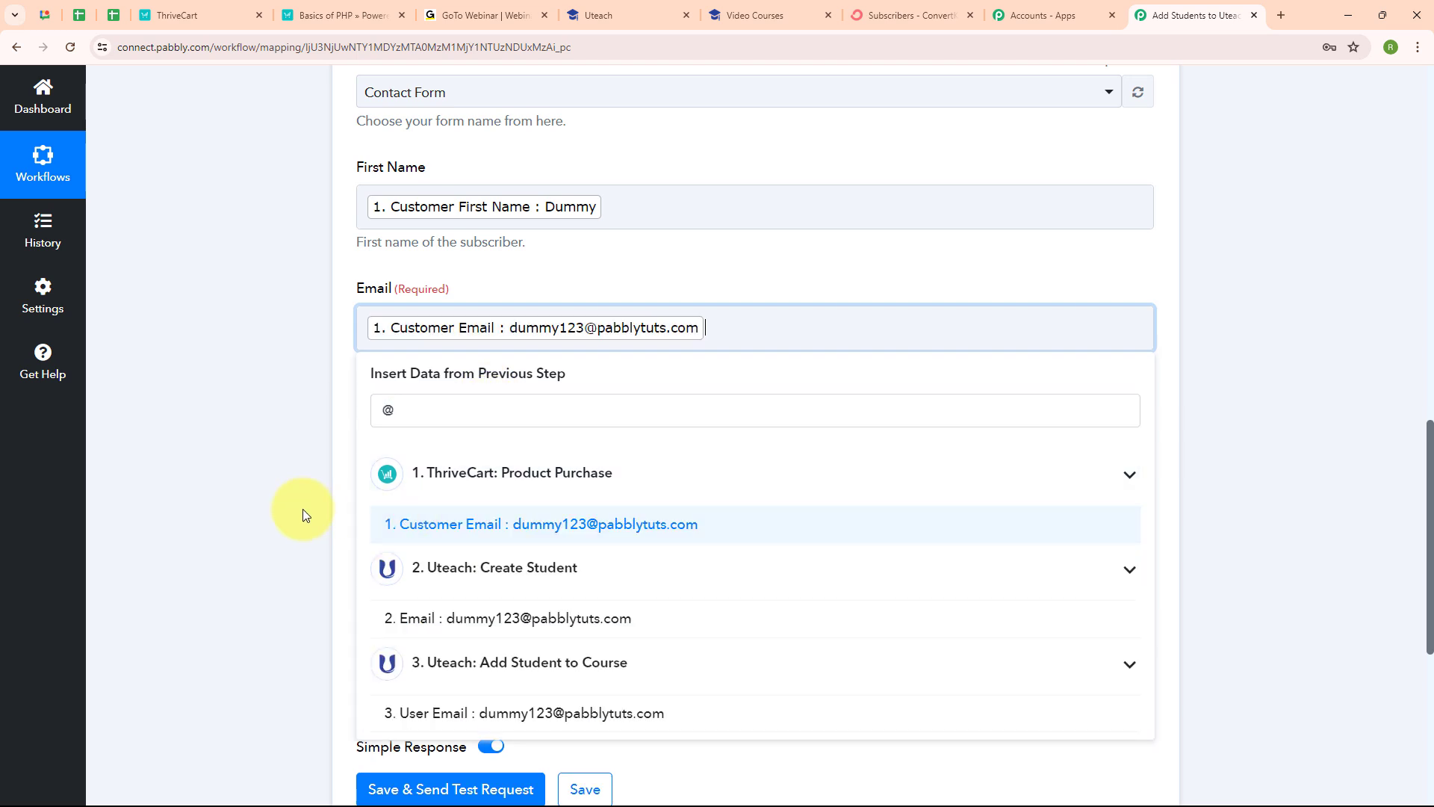
left_click(302, 510)
left_click(448, 445)
left_click(480, 528)
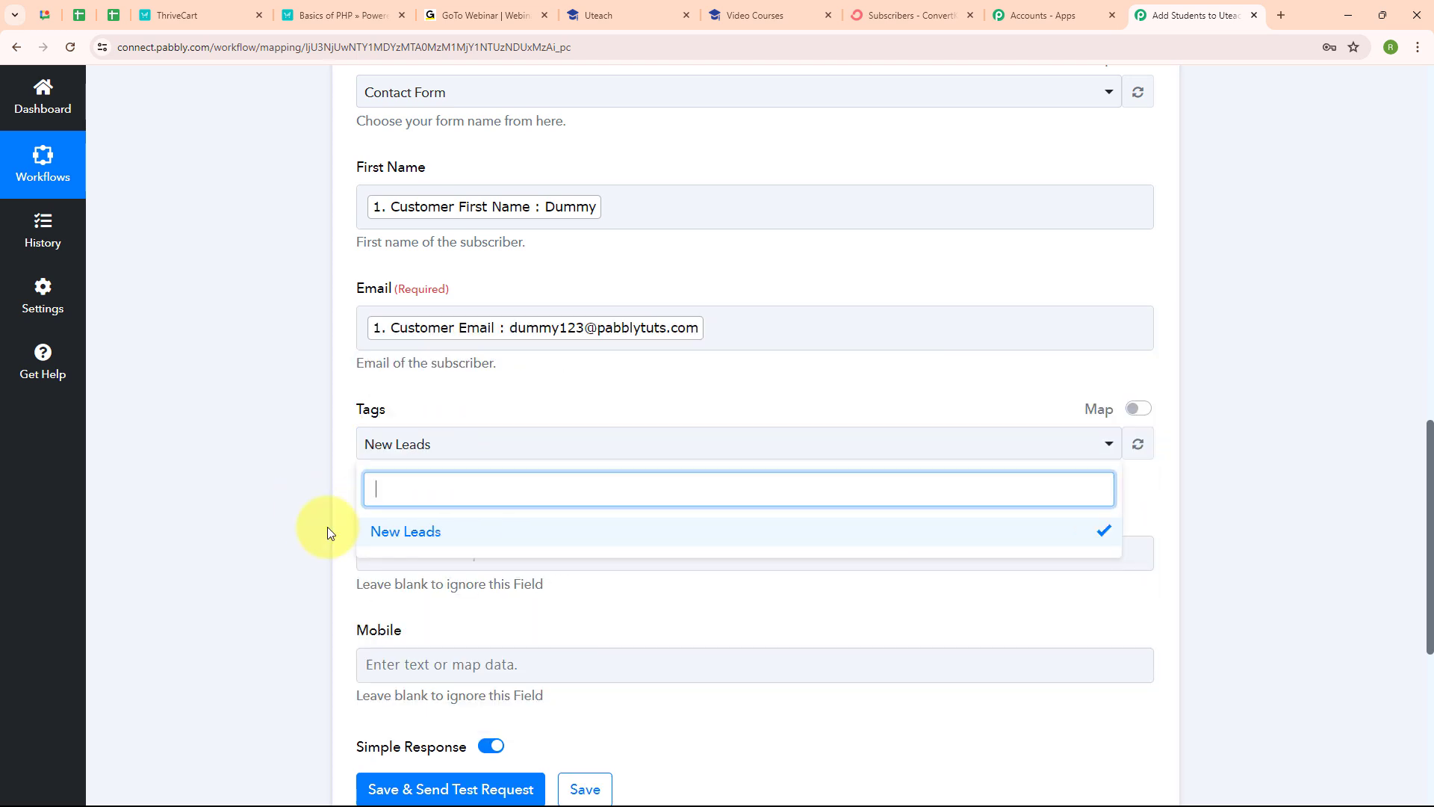
left_click(326, 527)
Step: Map ThriveCart's customer last name into Last Name and contact number into Mobile
scroll(531, 476, "down", 1)
scroll(531, 477, "down", 1)
left_click(466, 400)
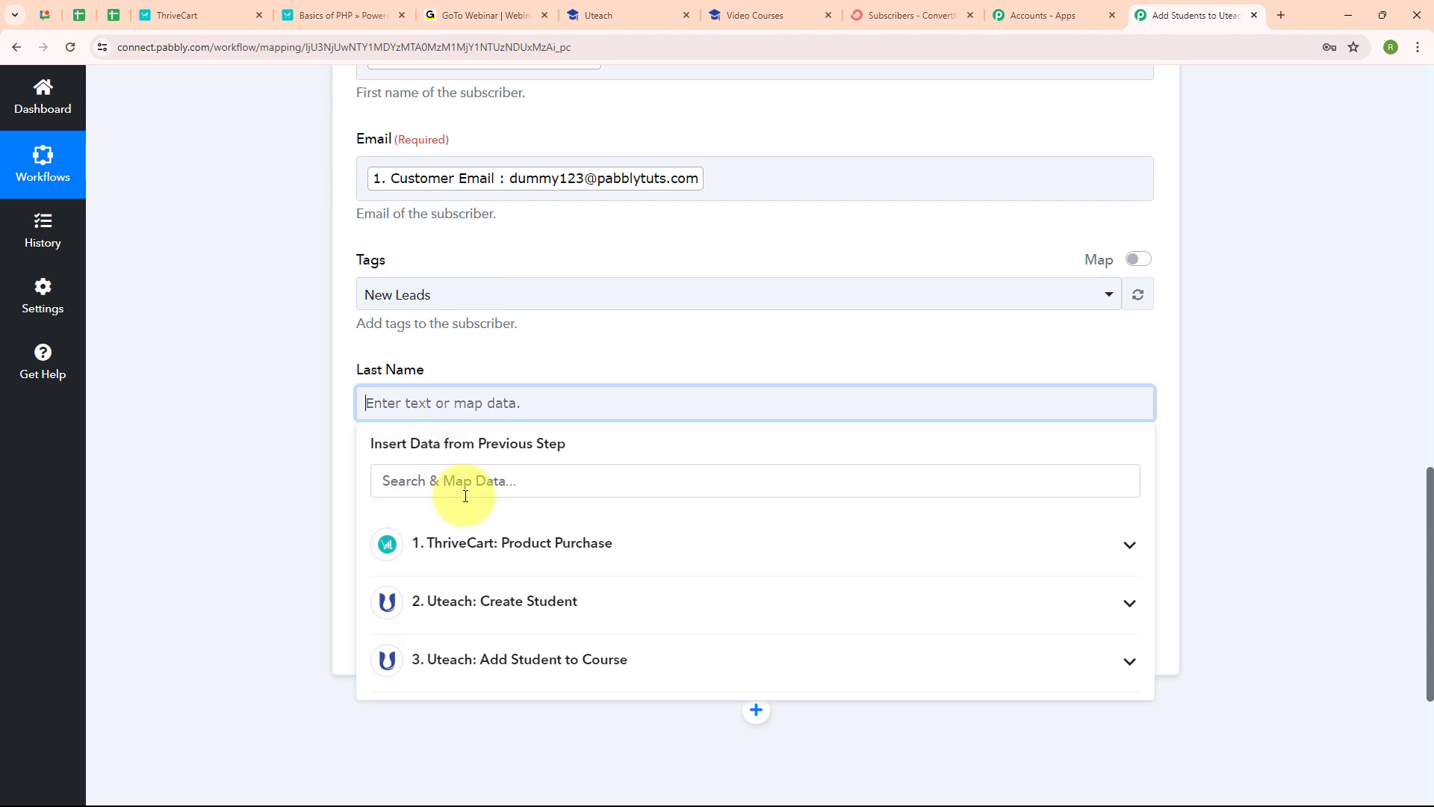
left_click(464, 496)
type("La")
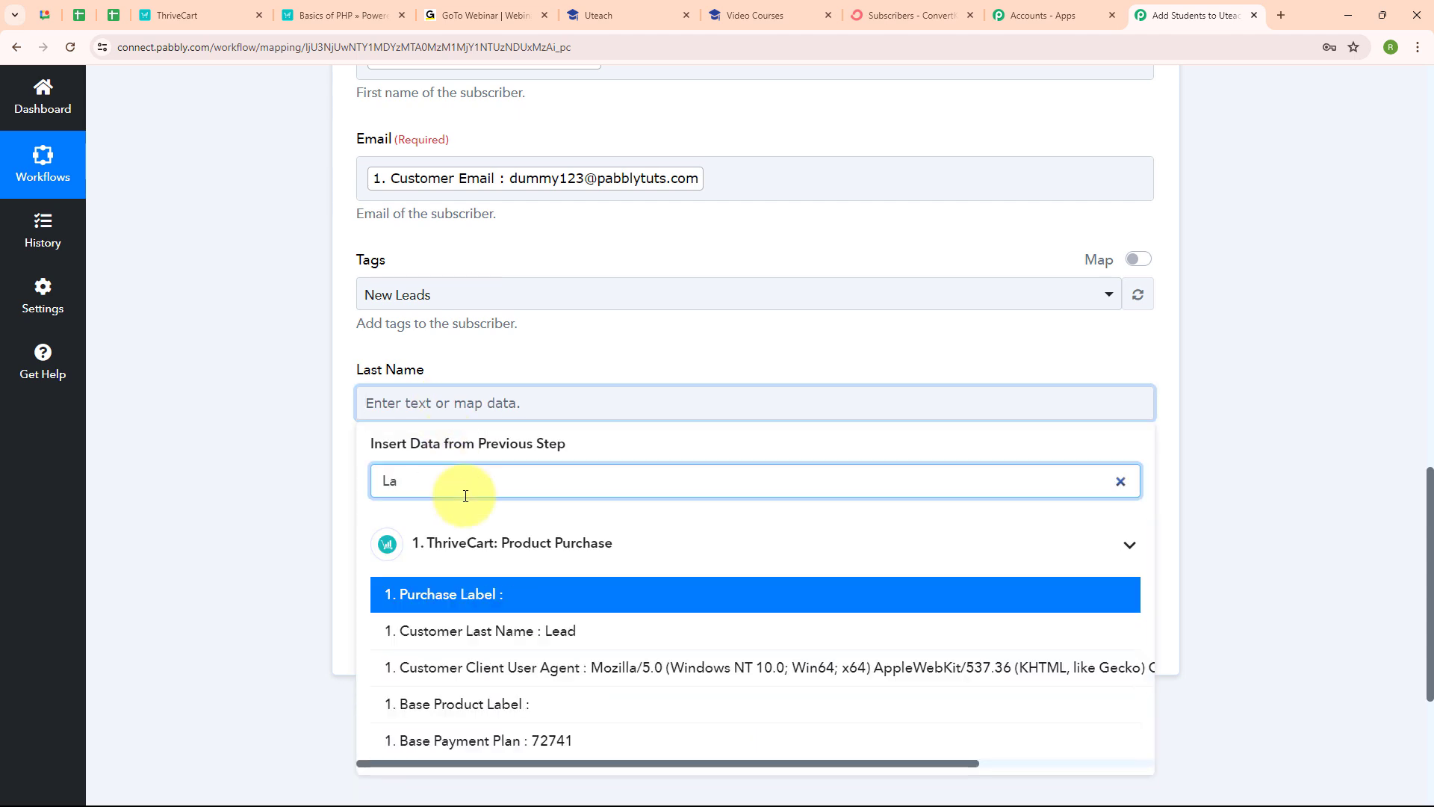
left_click(522, 630)
left_click(511, 536)
scroll(510, 537, "down", 1)
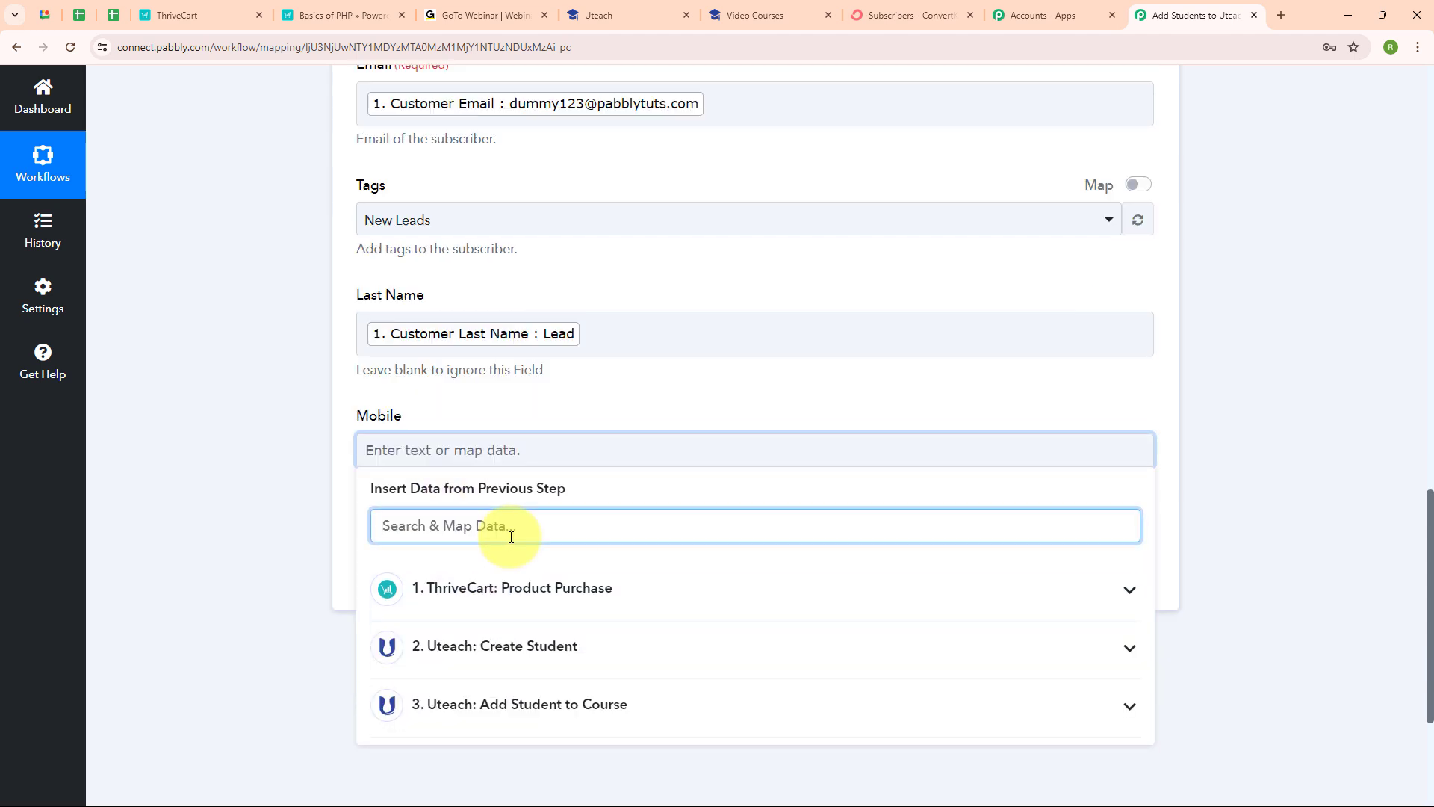
type("Ph")
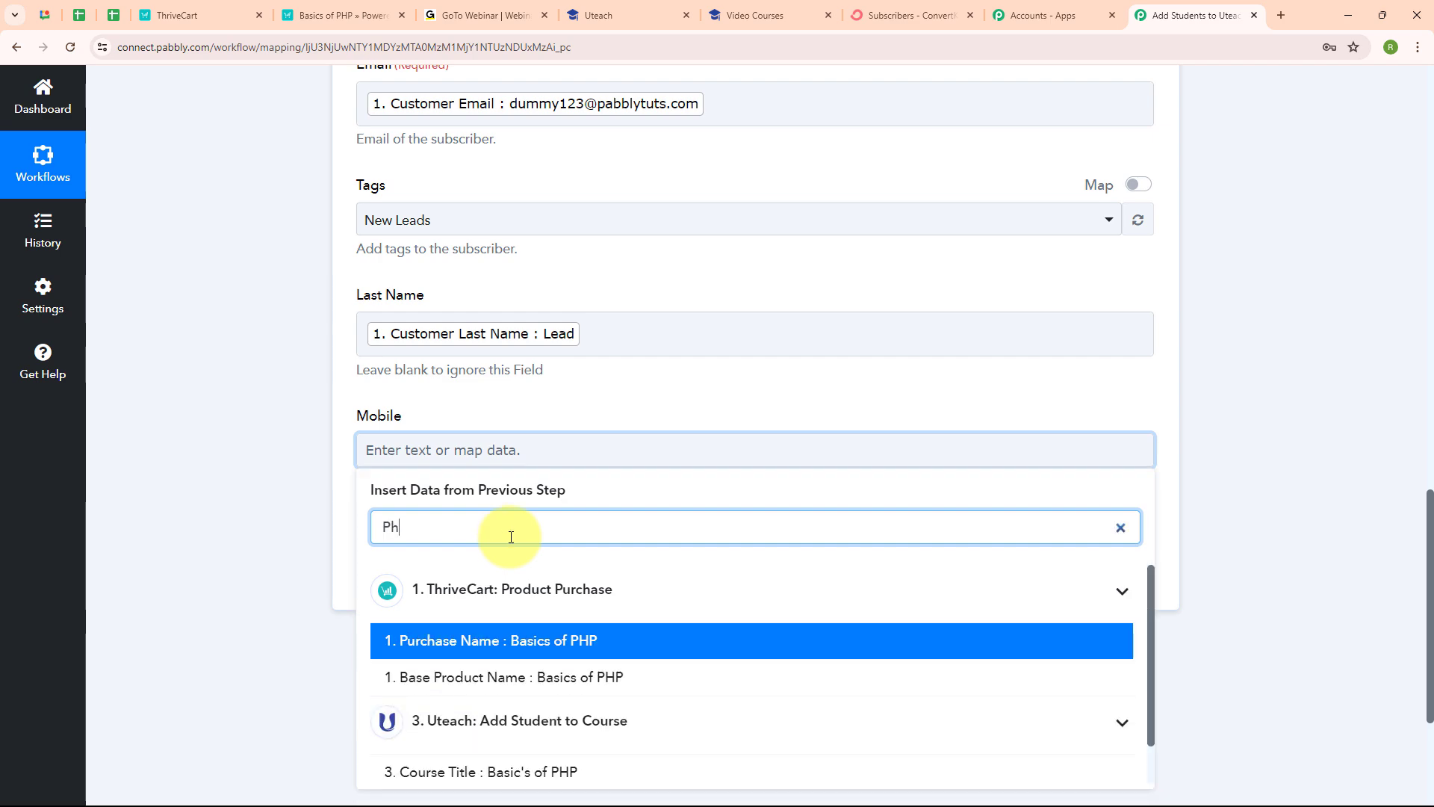
key("BackSpace")
key("BackSpace")
type("+9")
left_click(535, 647)
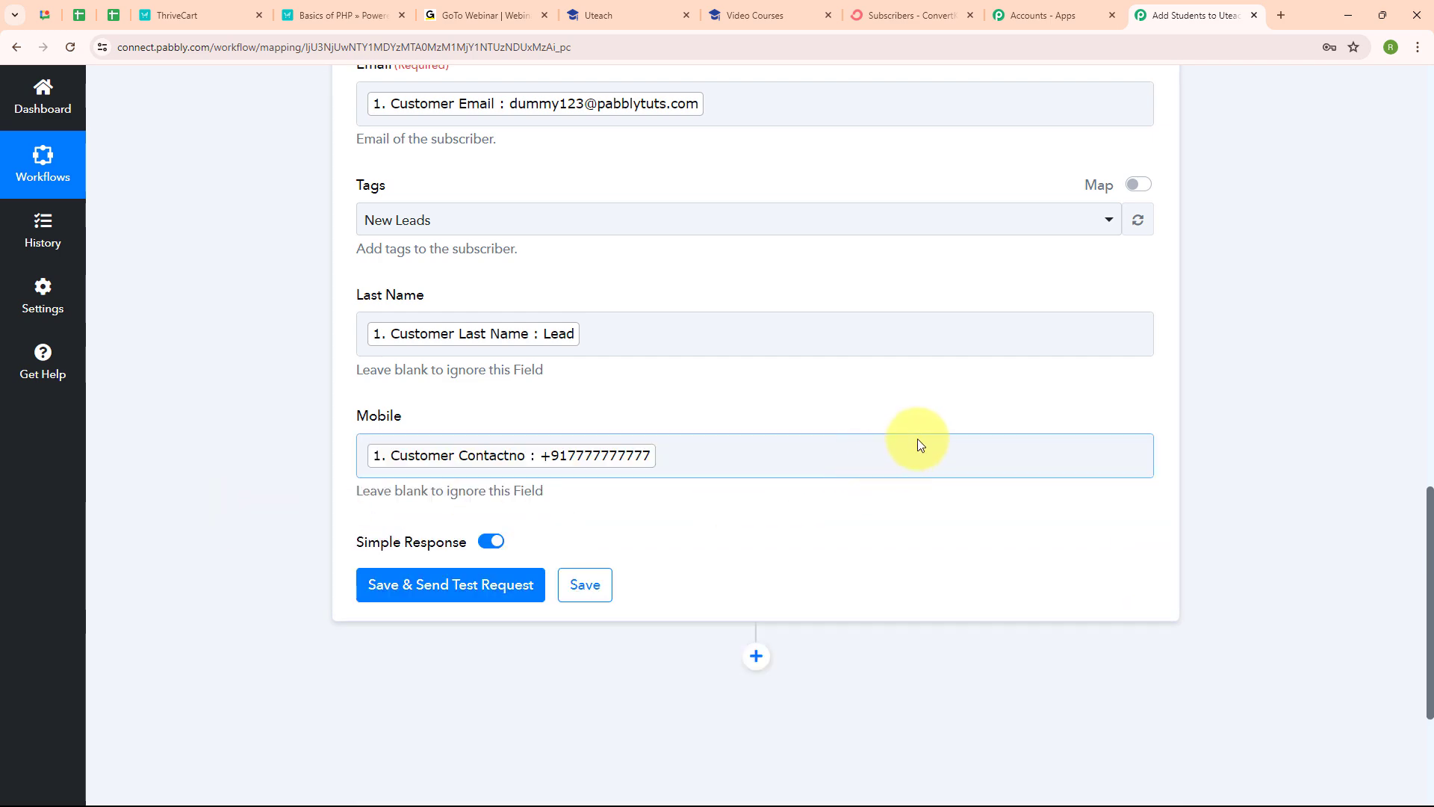
scroll(919, 441, "up", 4)
scroll(920, 442, "down", 5)
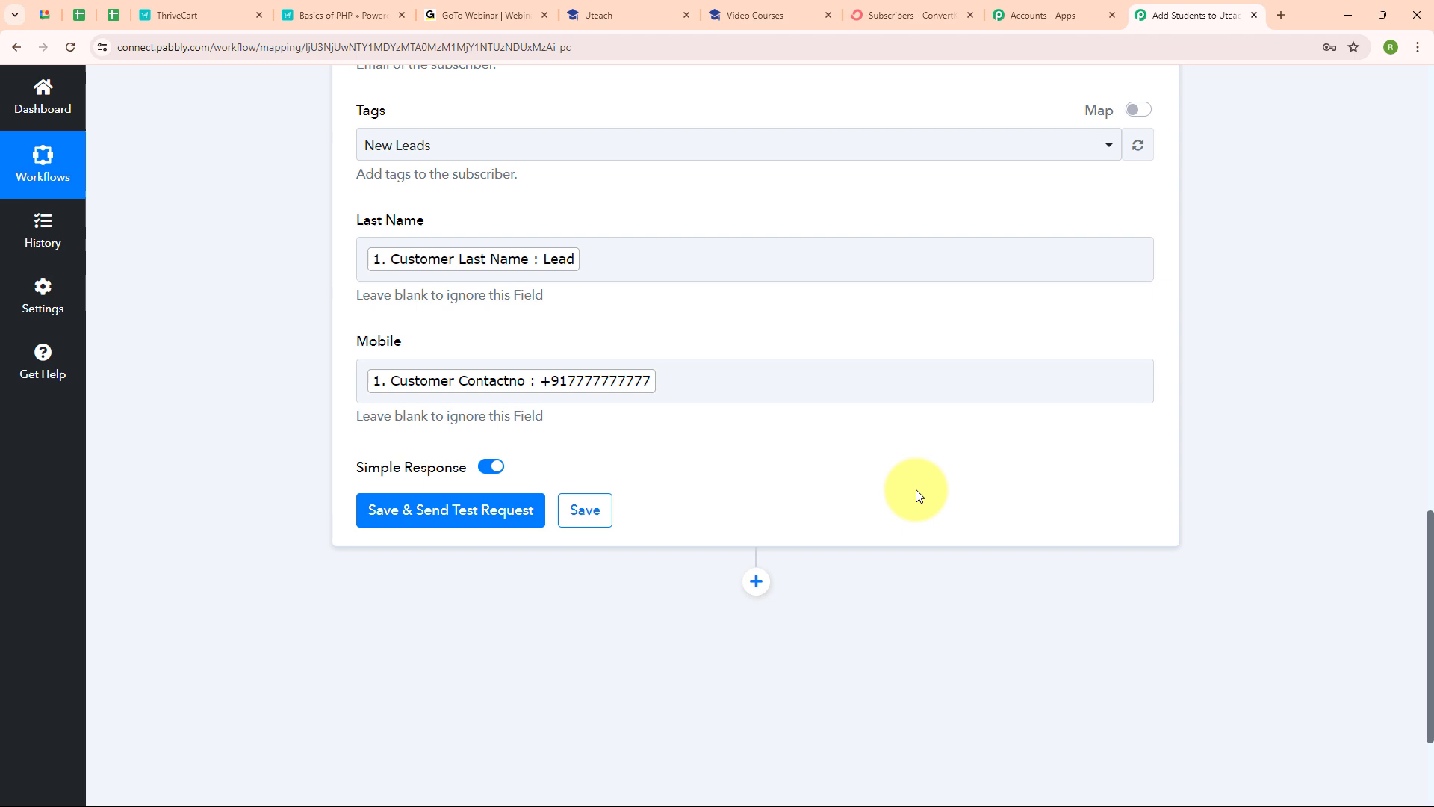
Step: Save and test the ConvertKit step, confirm the active subscription response, then view ConvertKit Subscribers
left_click(460, 519)
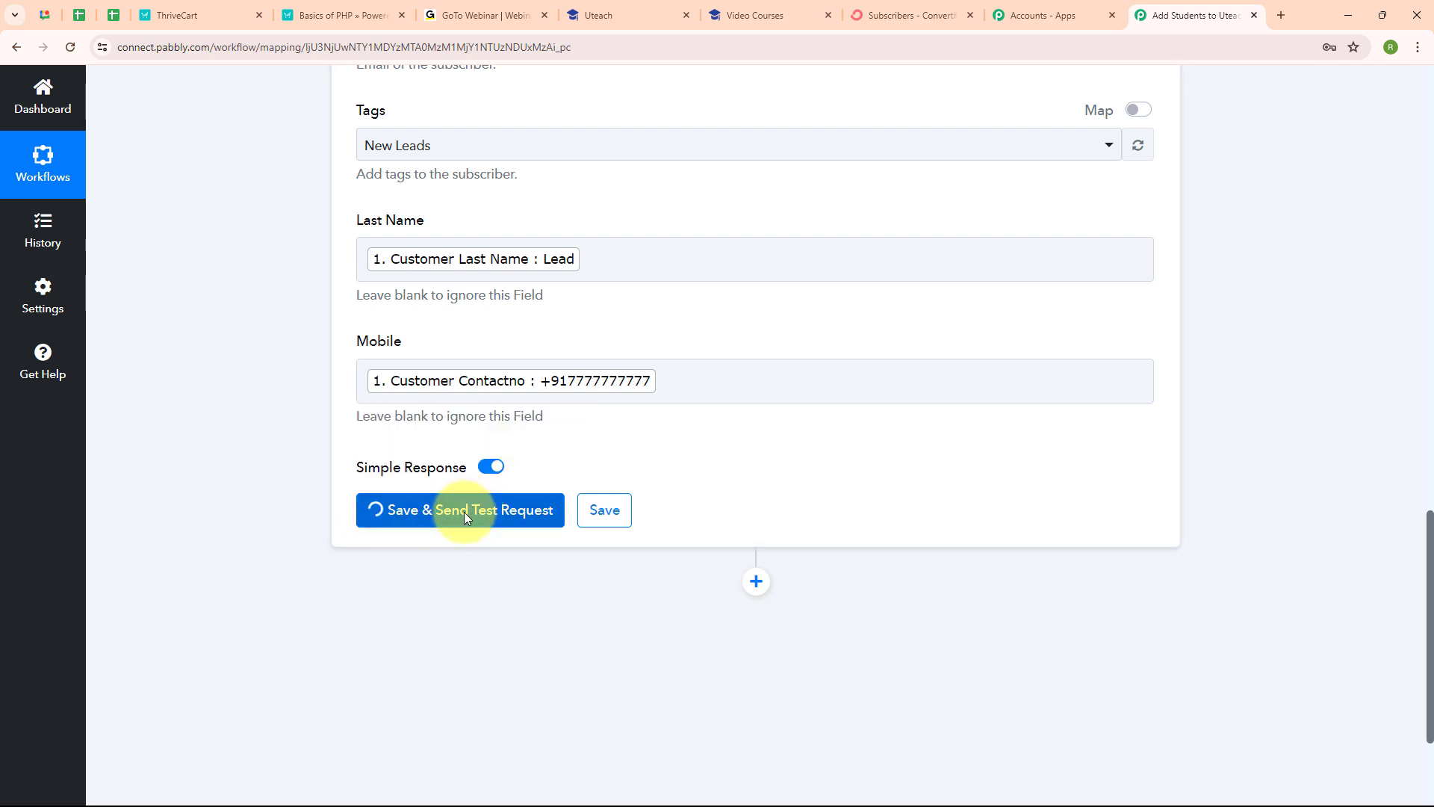
scroll(1012, 486, "down", 5)
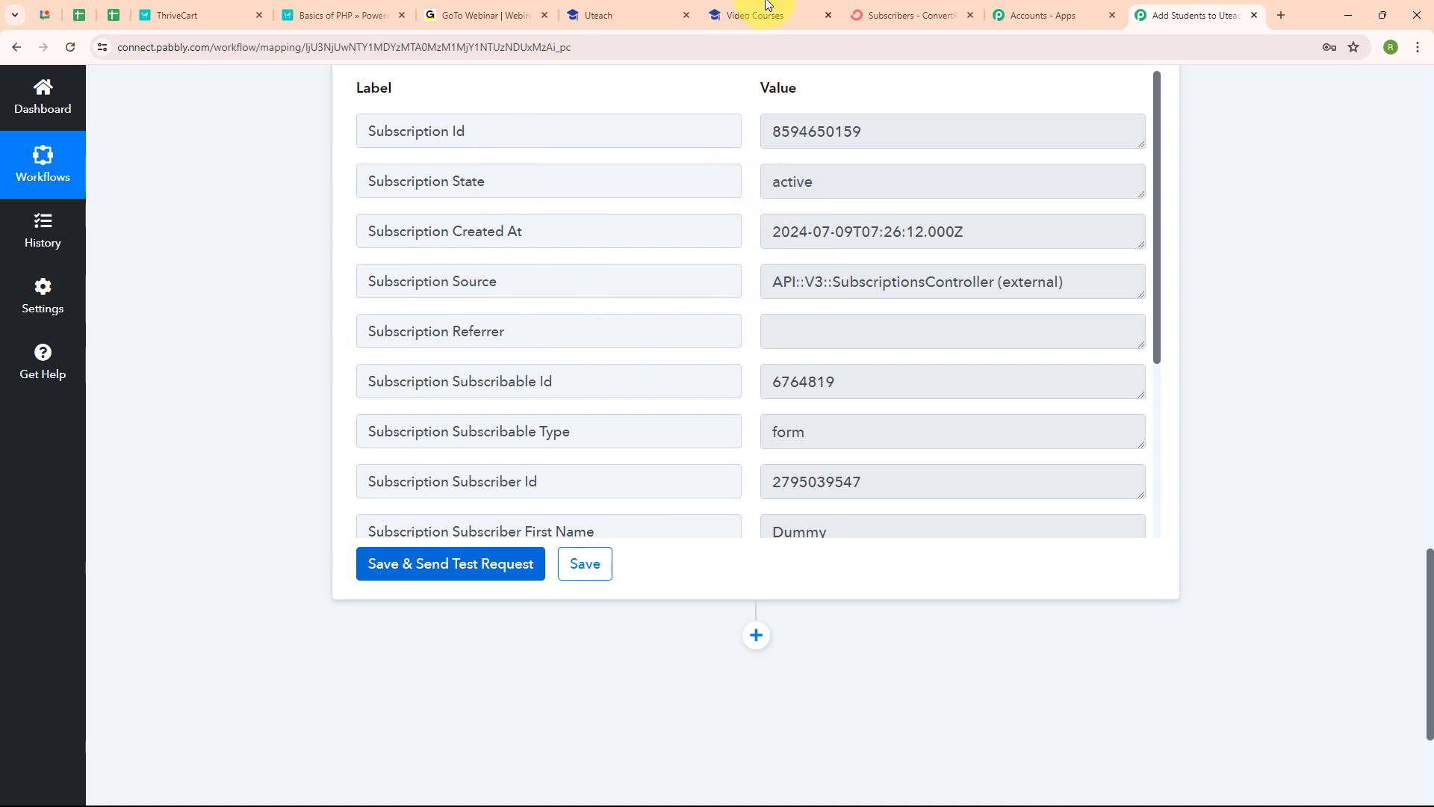
left_click(905, 6)
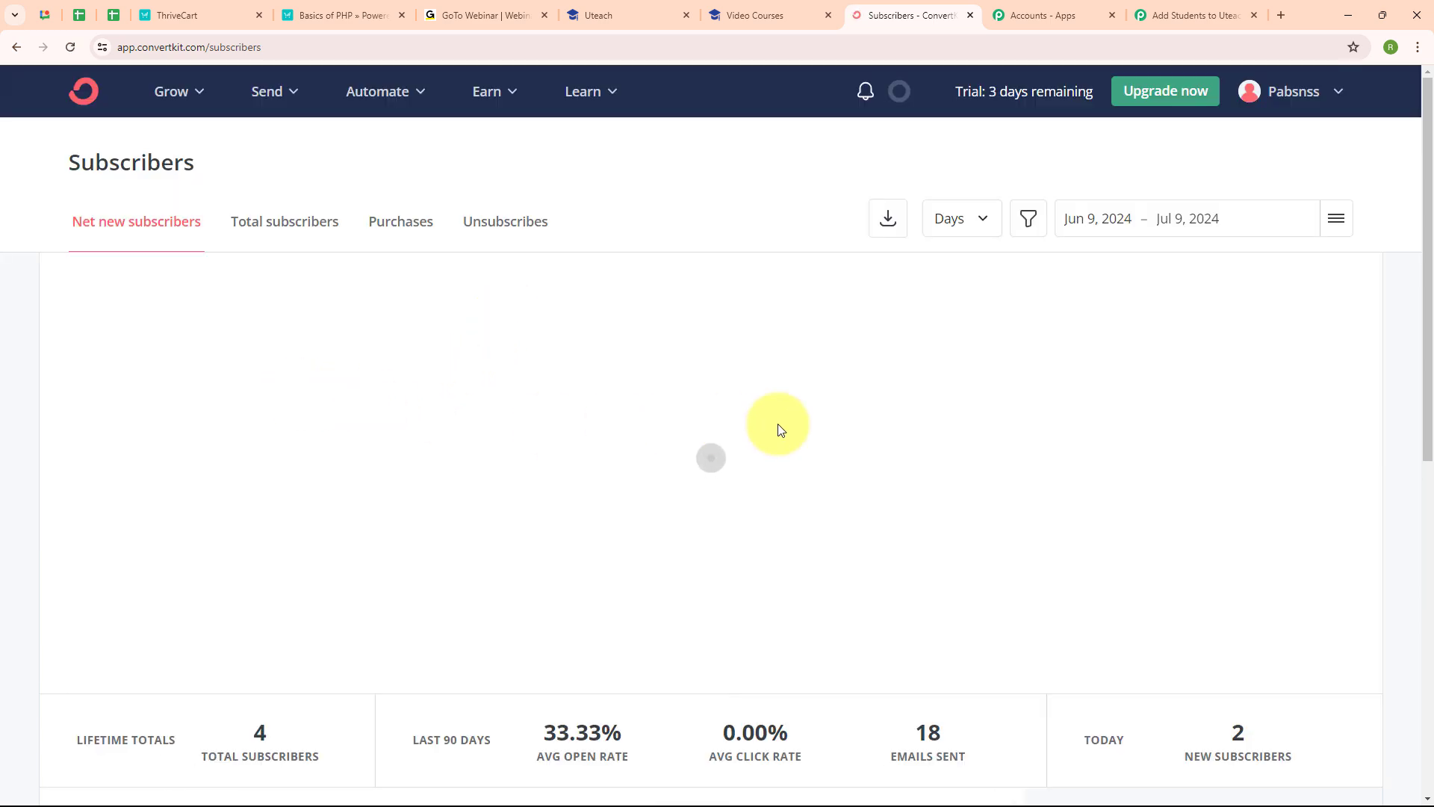
Step: Find the Dummy entry among ConvertKit's confirmed subscribers, then go back to the Pabbly workflow
scroll(834, 428, "down", 1)
scroll(834, 428, "down", 5)
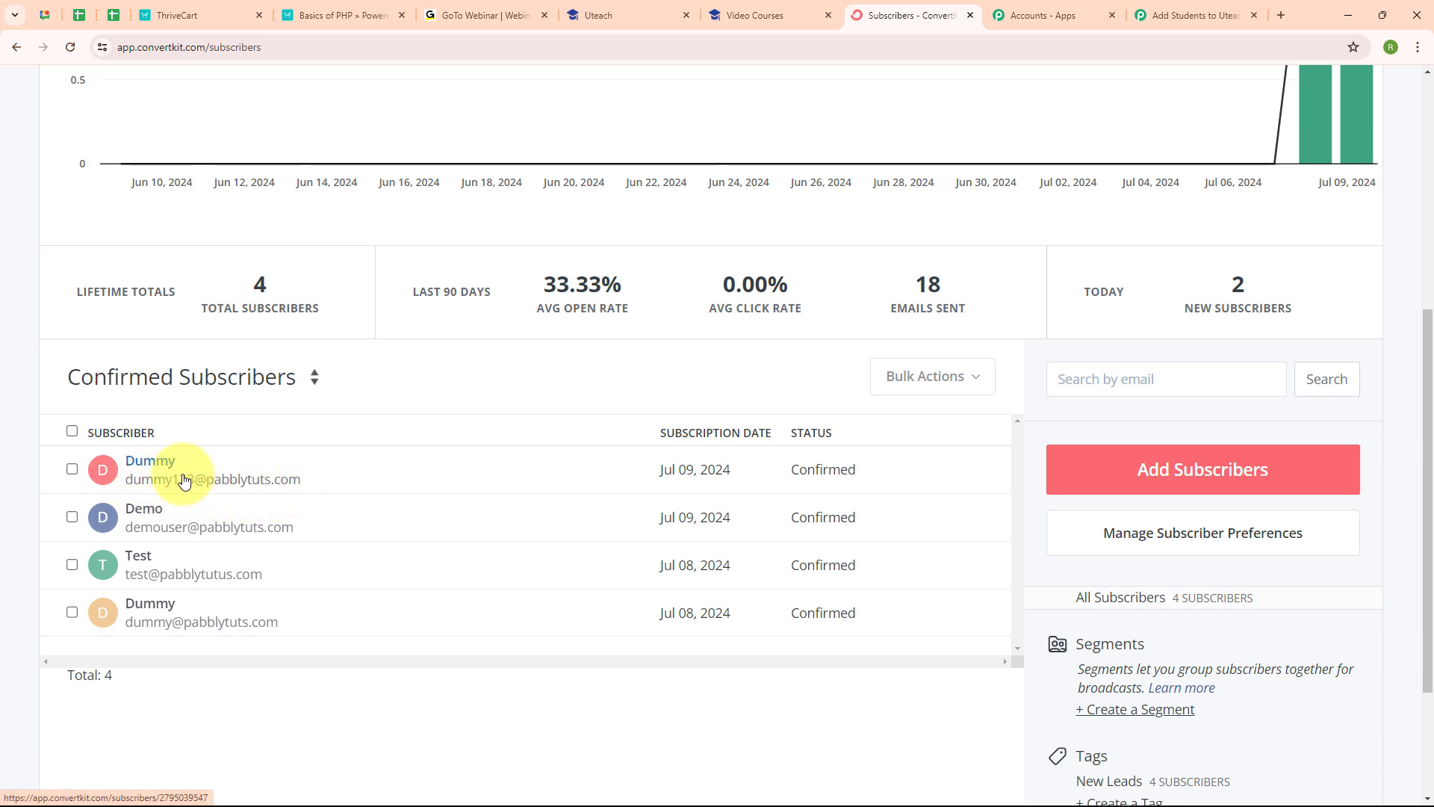
left_click(1168, 15)
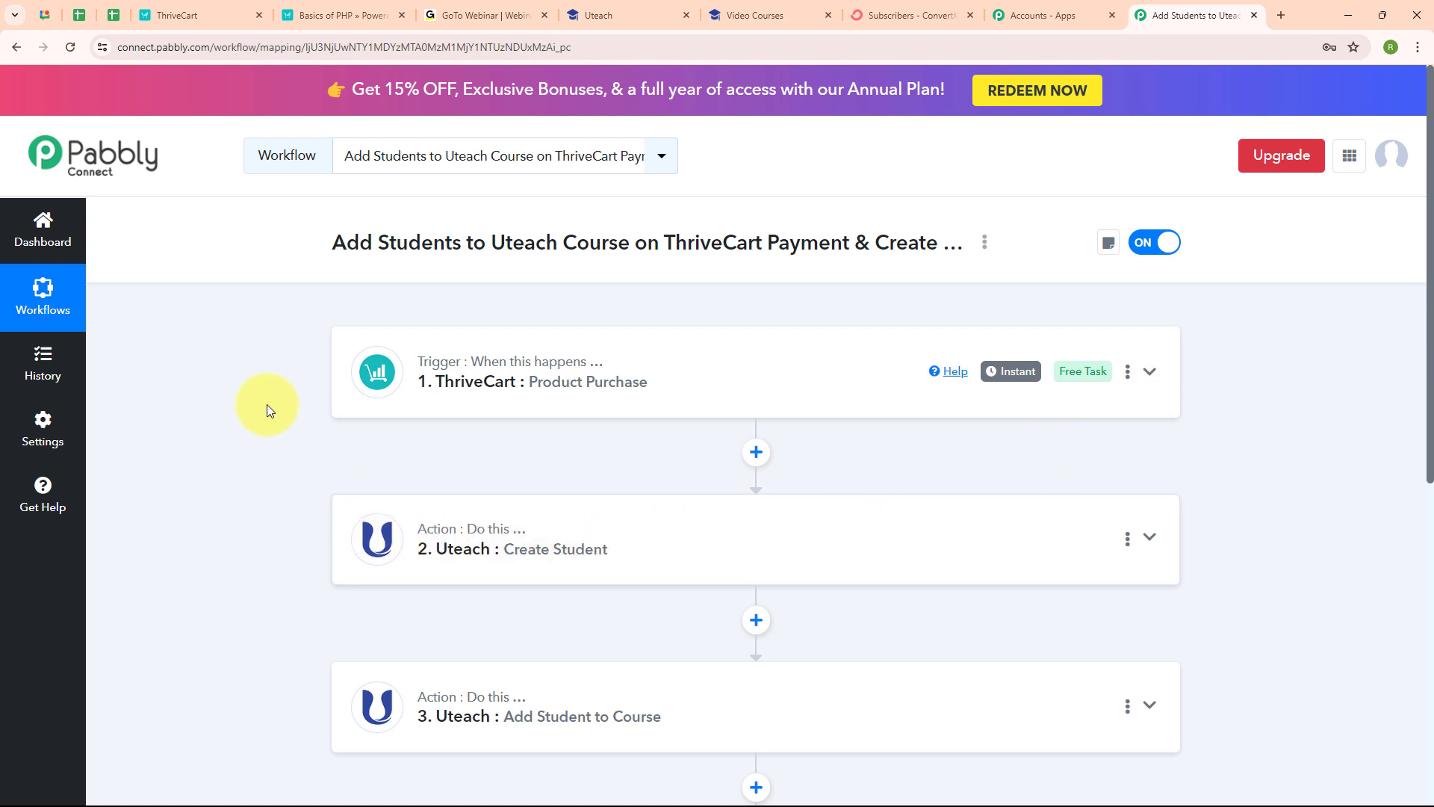
Step: Enter the test buyer's first and last name, email and phone on the Basics of PHP checkout
left_click(339, 15)
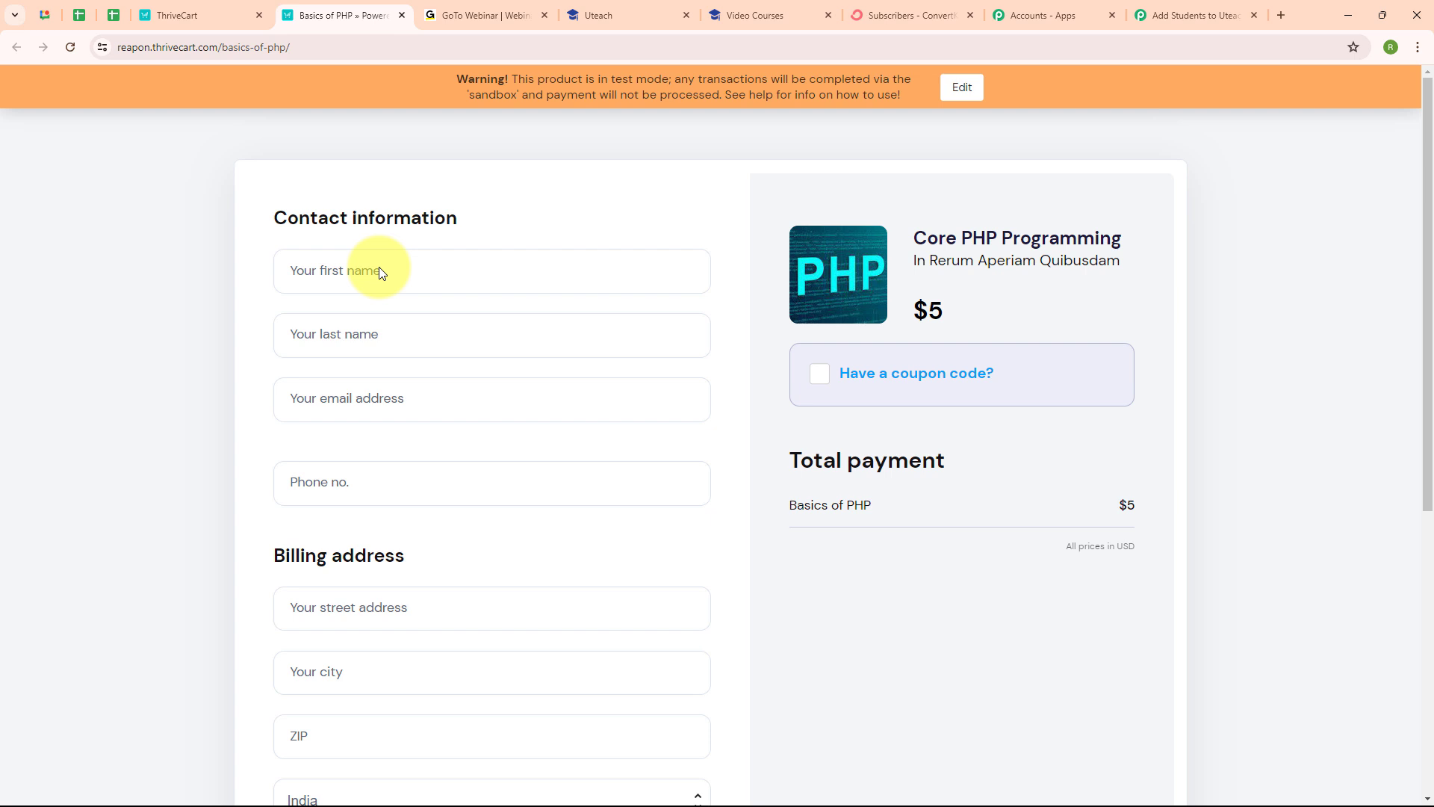
left_click(349, 267)
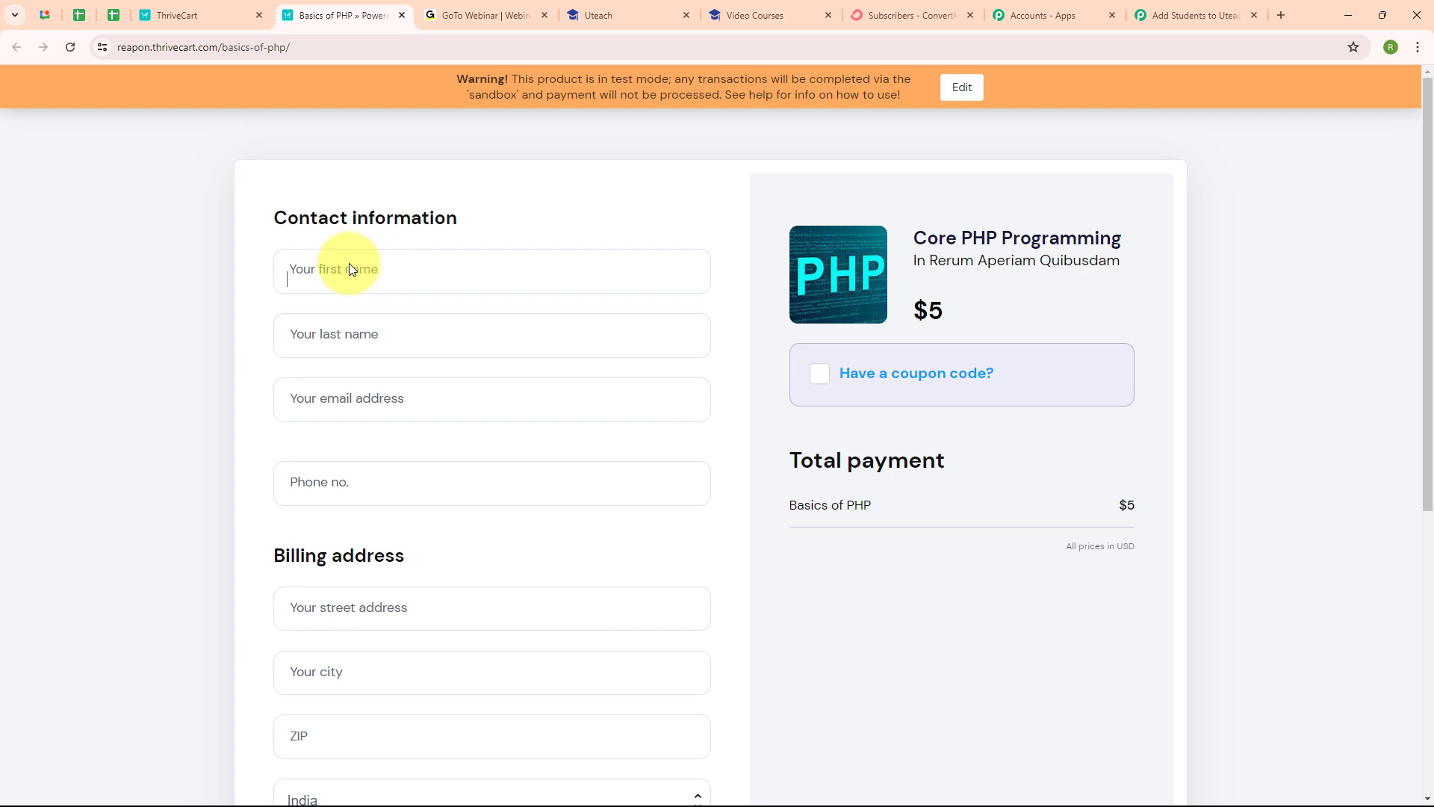
type("T")
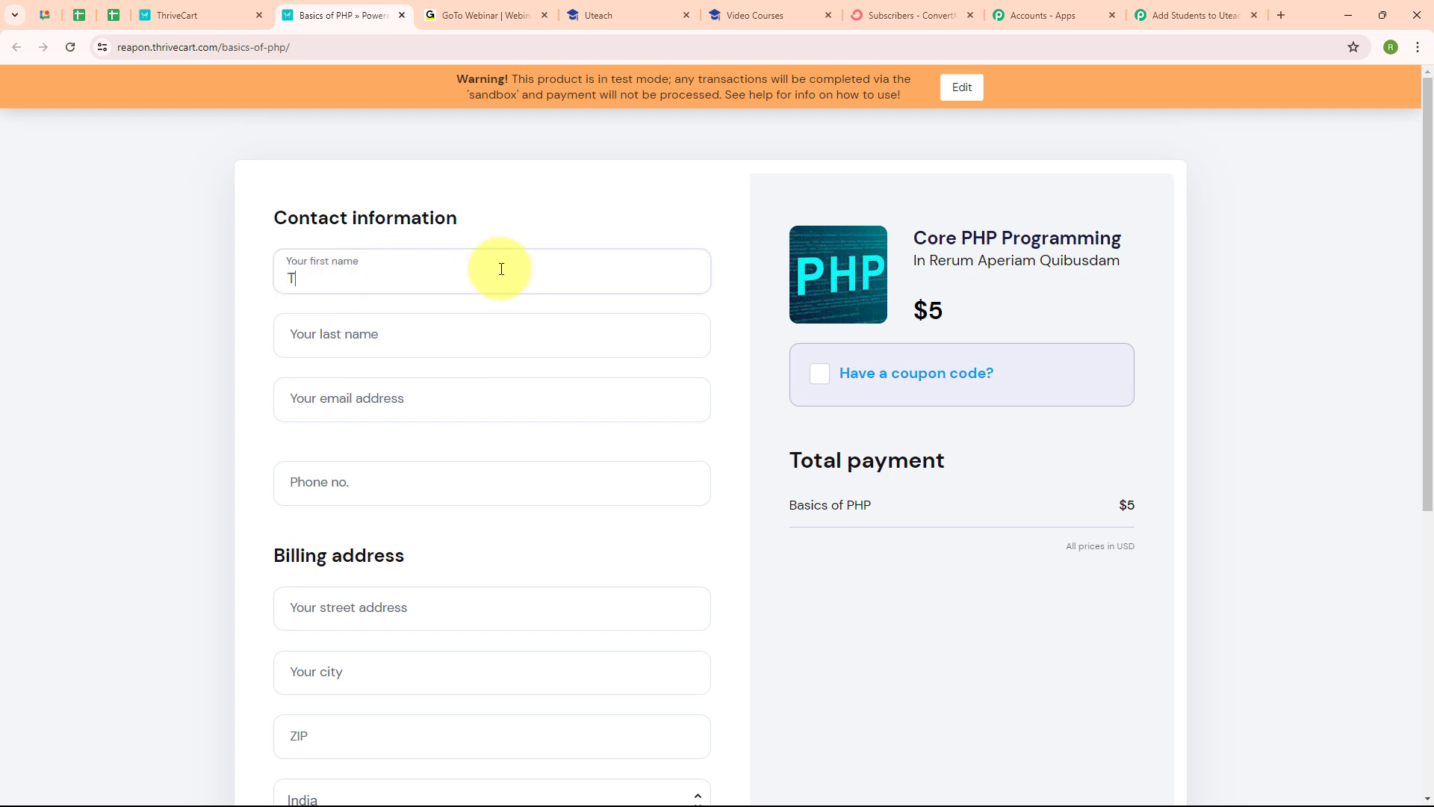
type("esting")
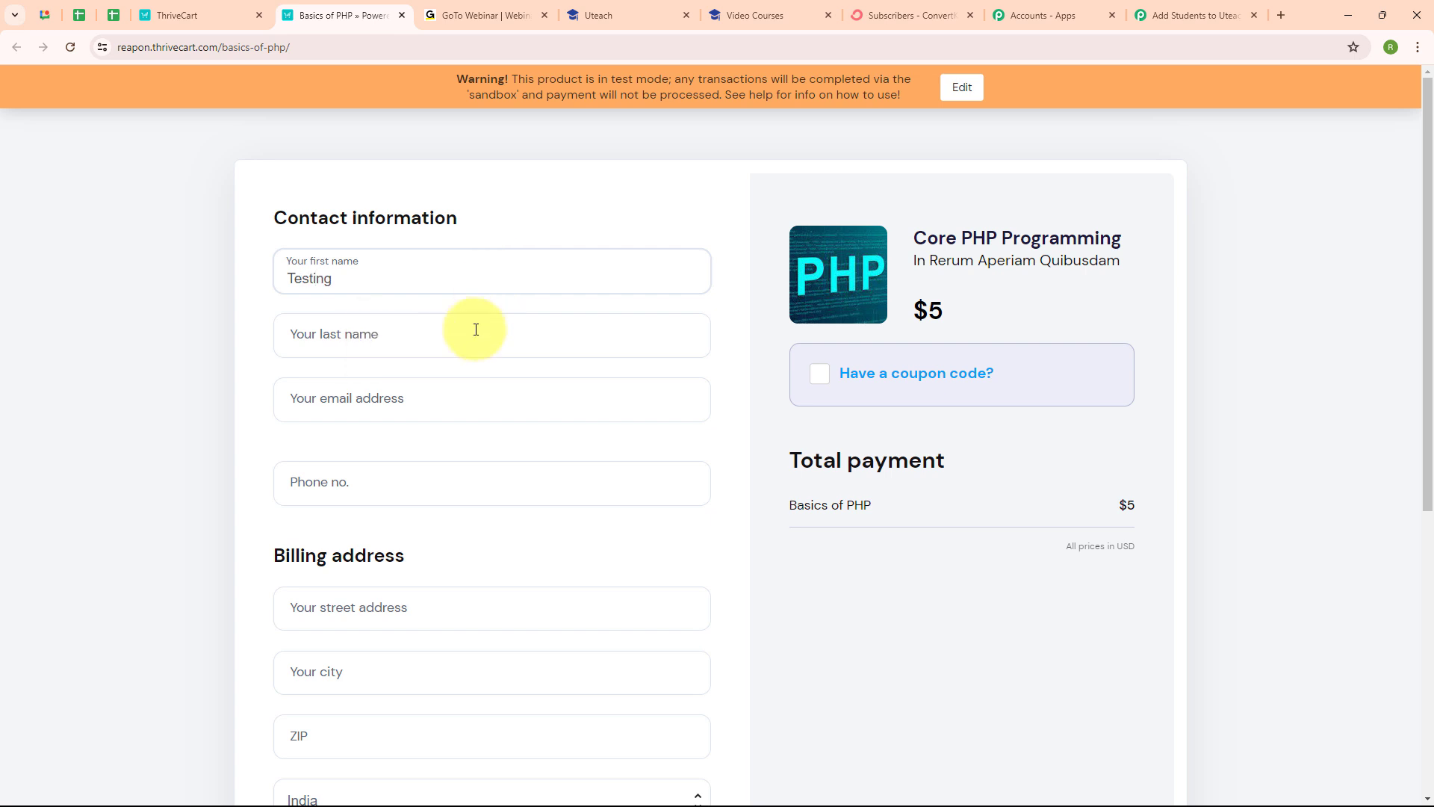
left_click(463, 350)
type("User")
left_click(314, 407)
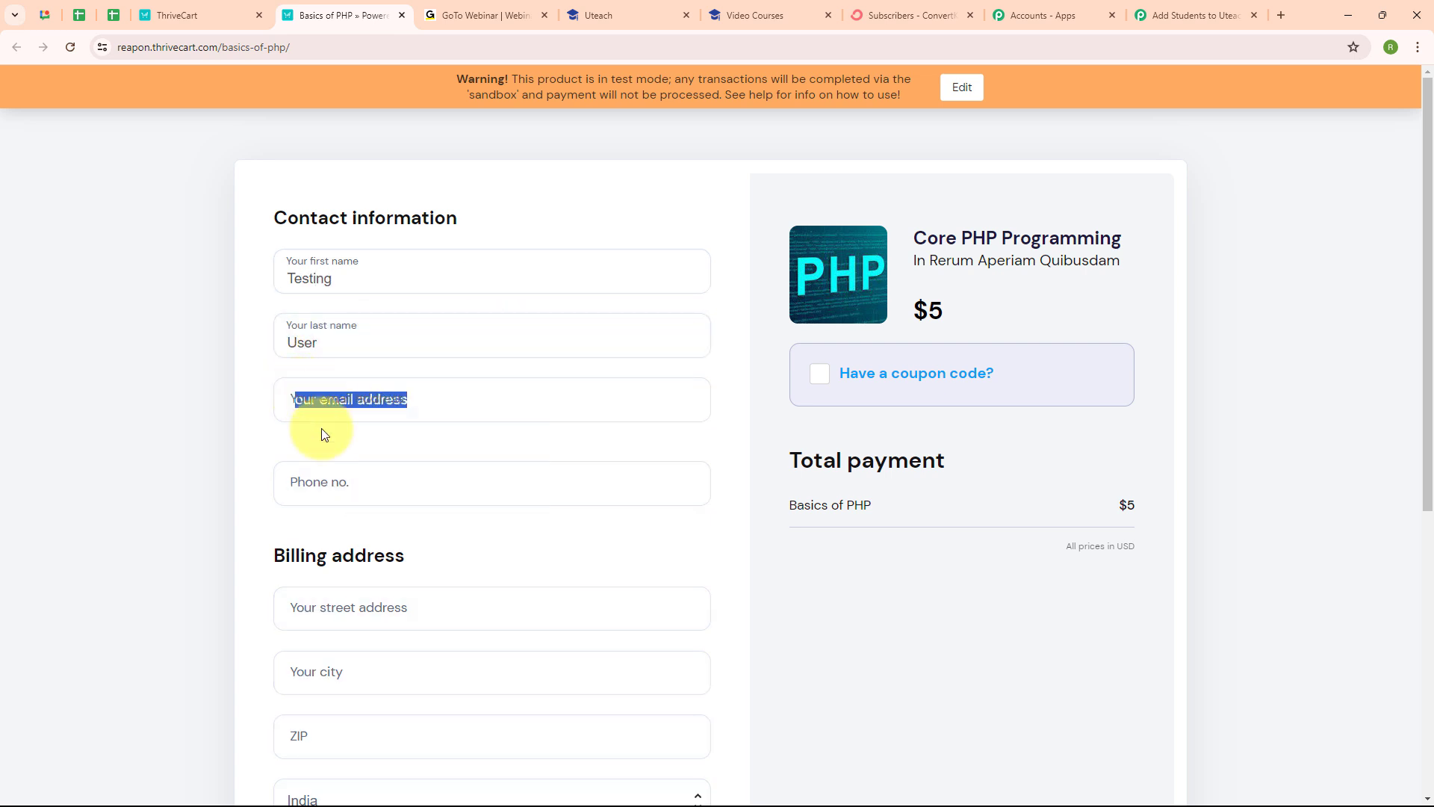
type("testing1232pabbl")
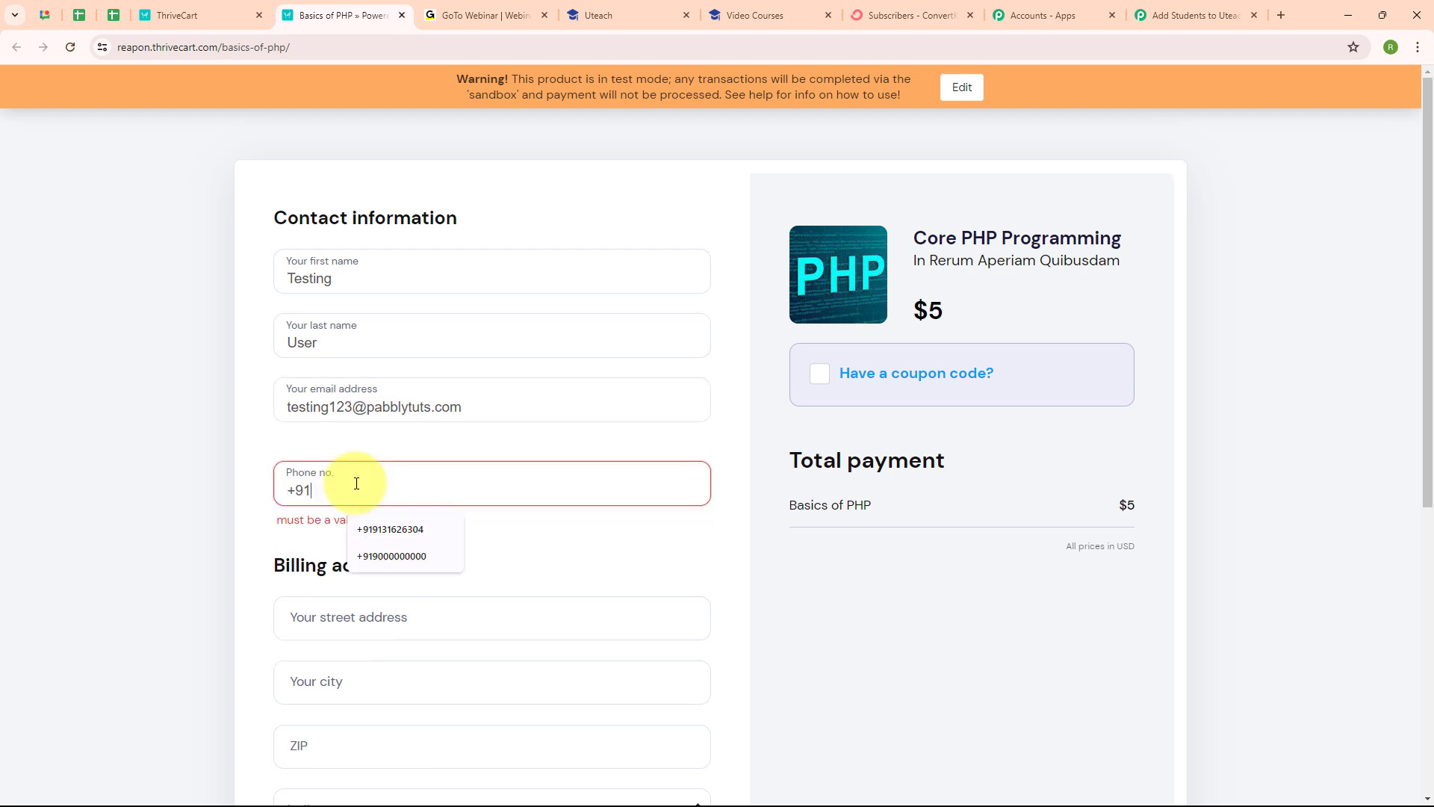
type("8888")
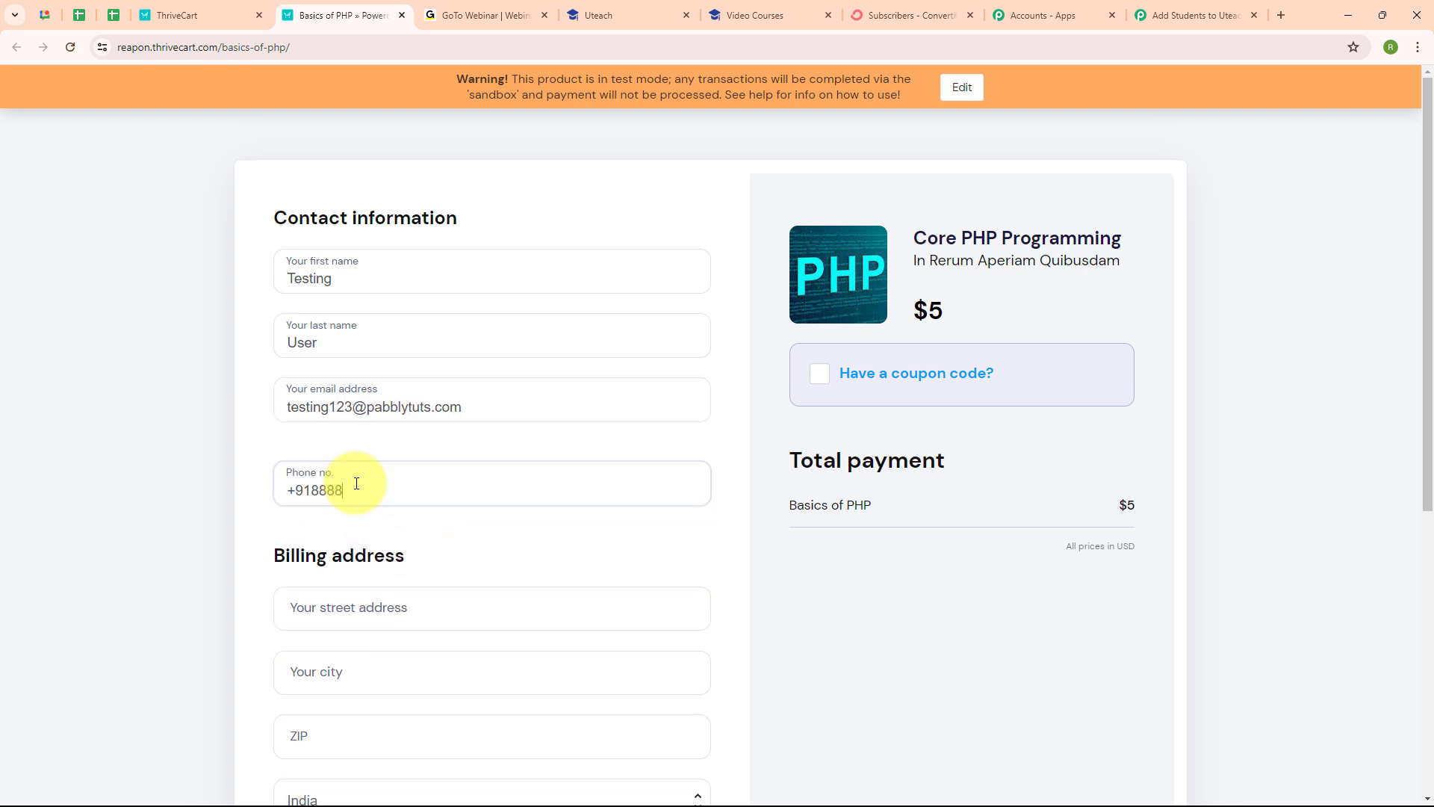
type("888888")
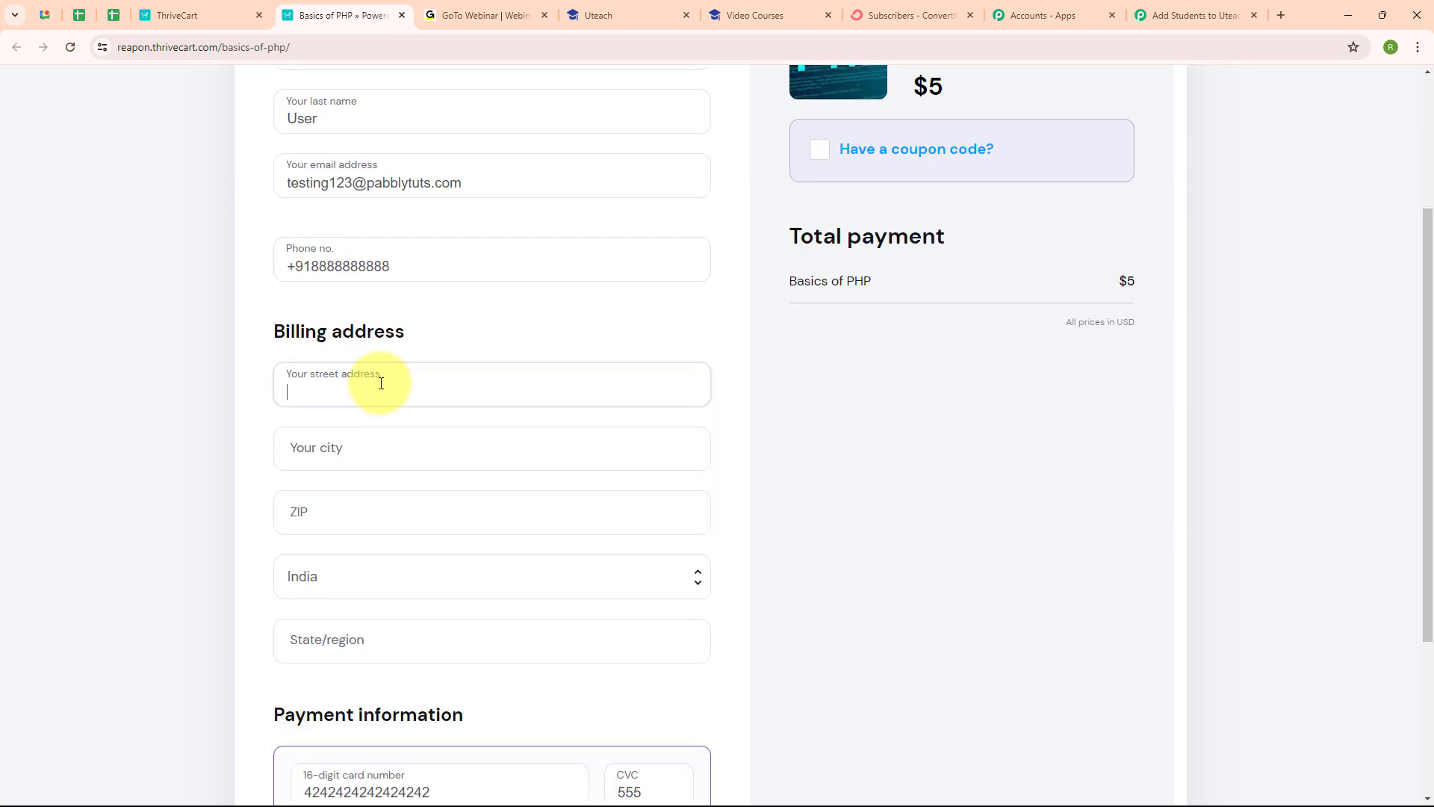
Step: Fill the billing address using the saved address, replace the card with a test number, and complete the $5 order
left_click(381, 383)
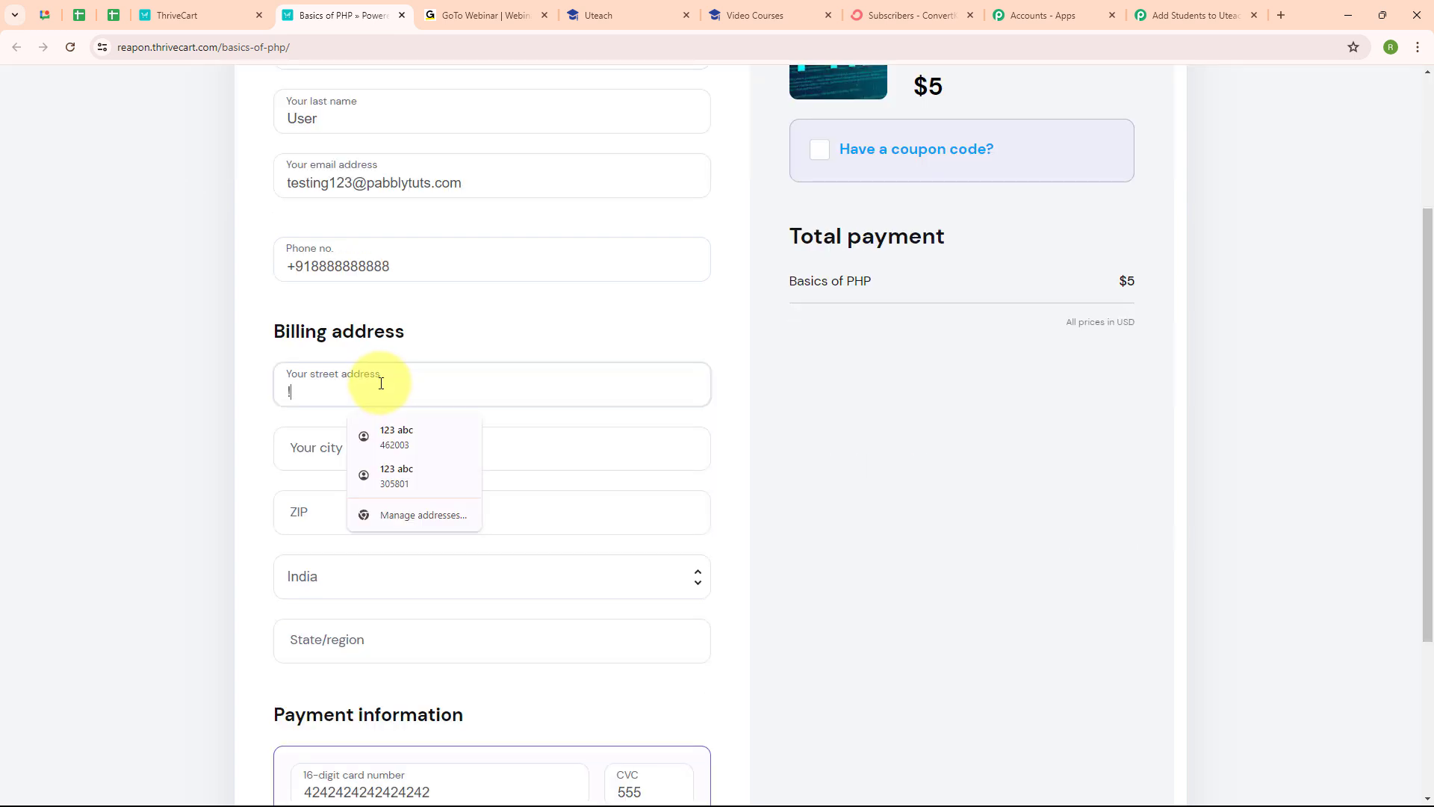
type("!@#")
key("BackSpace")
key("BackSpace")
key("BackSpace")
type("123 ABC")
left_click(358, 457)
left_click(442, 499)
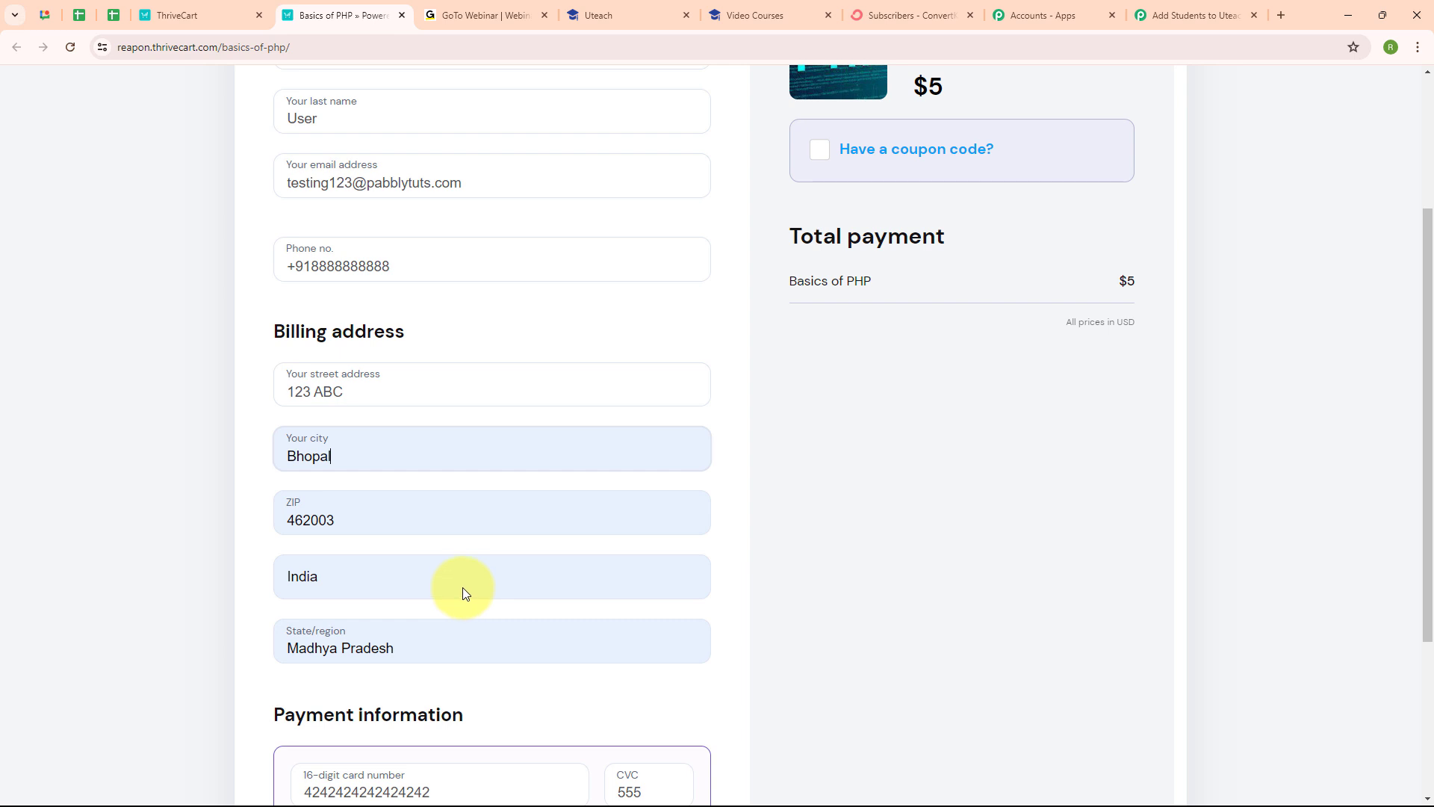
scroll(580, 531, "down", 3)
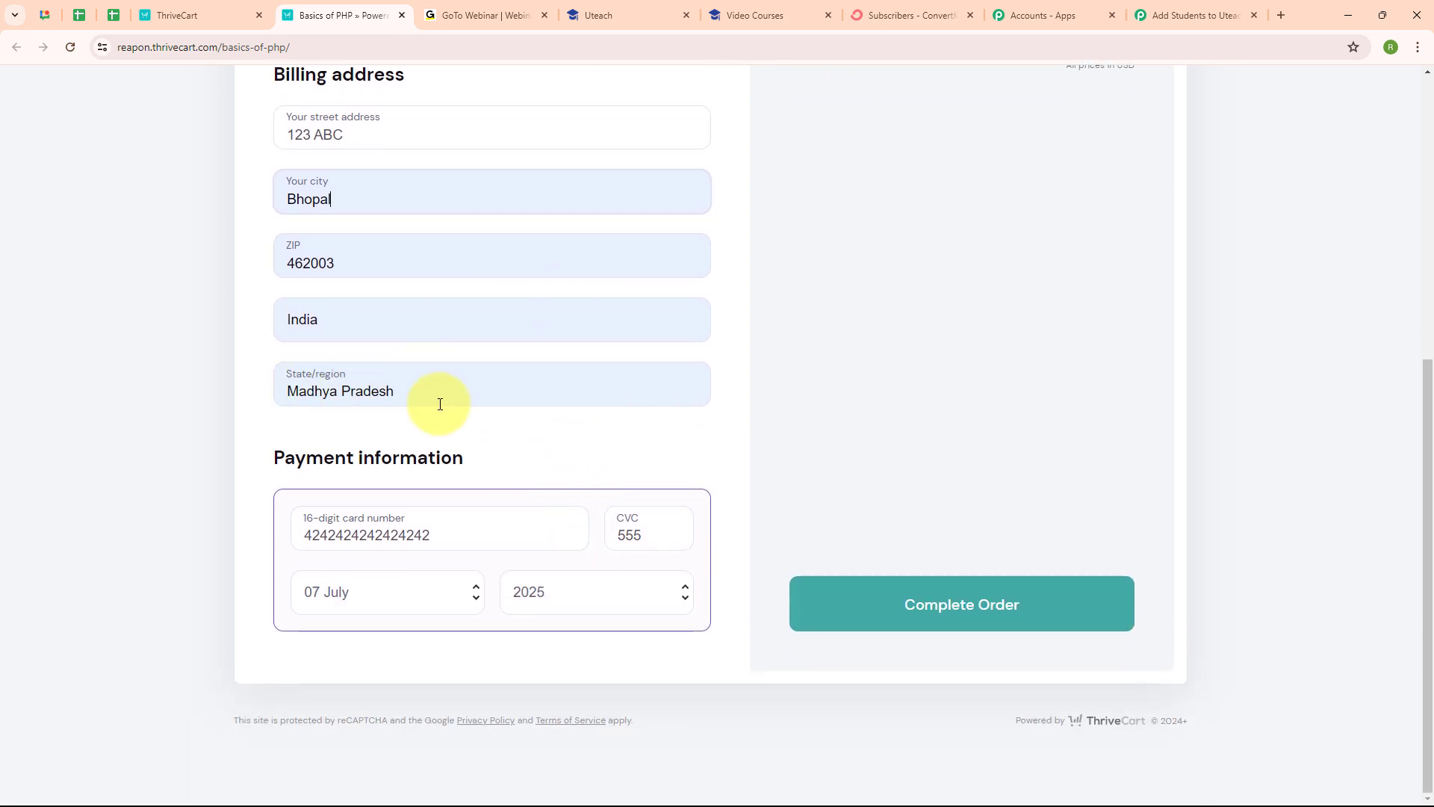
left_click(478, 527)
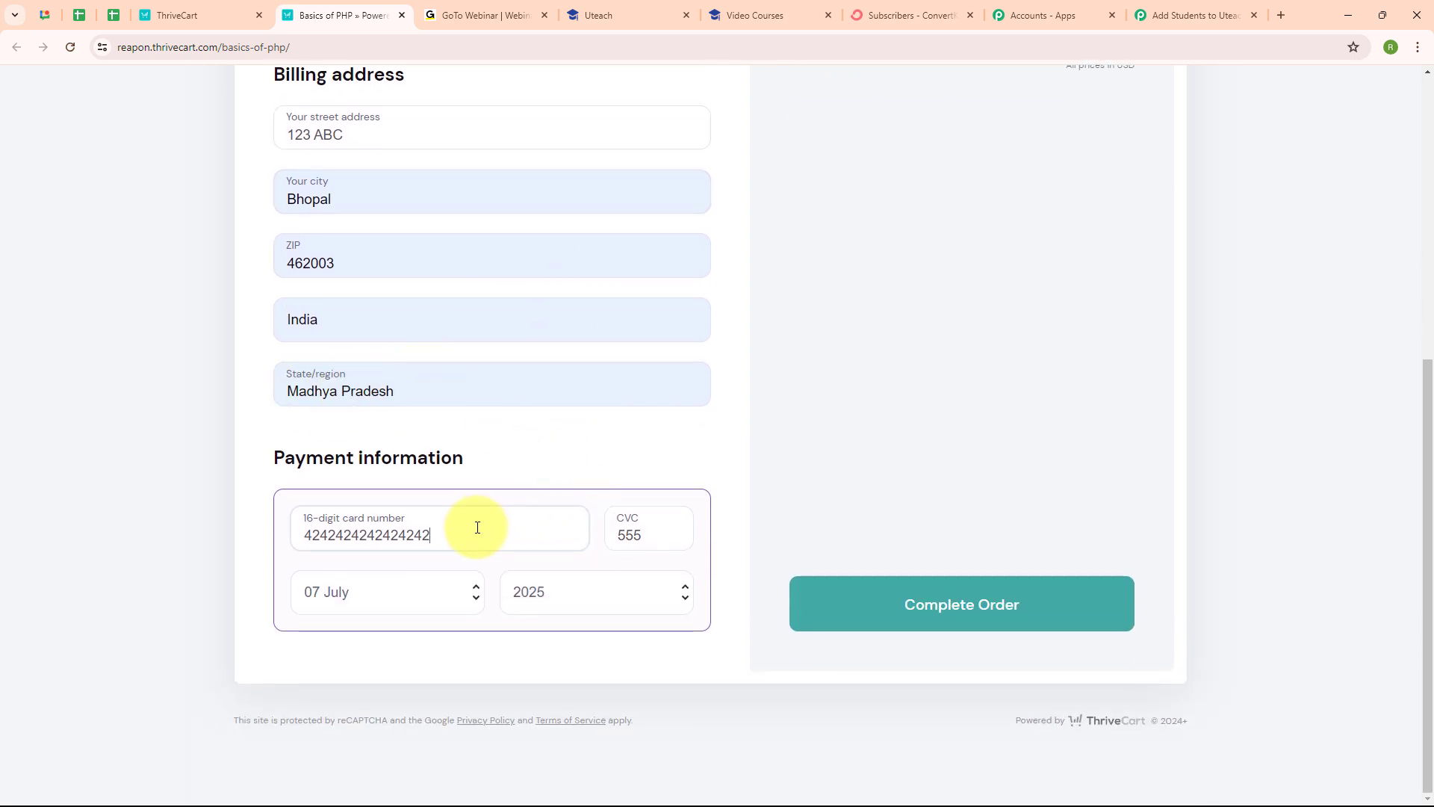
left_click_drag(477, 527, 248, 542)
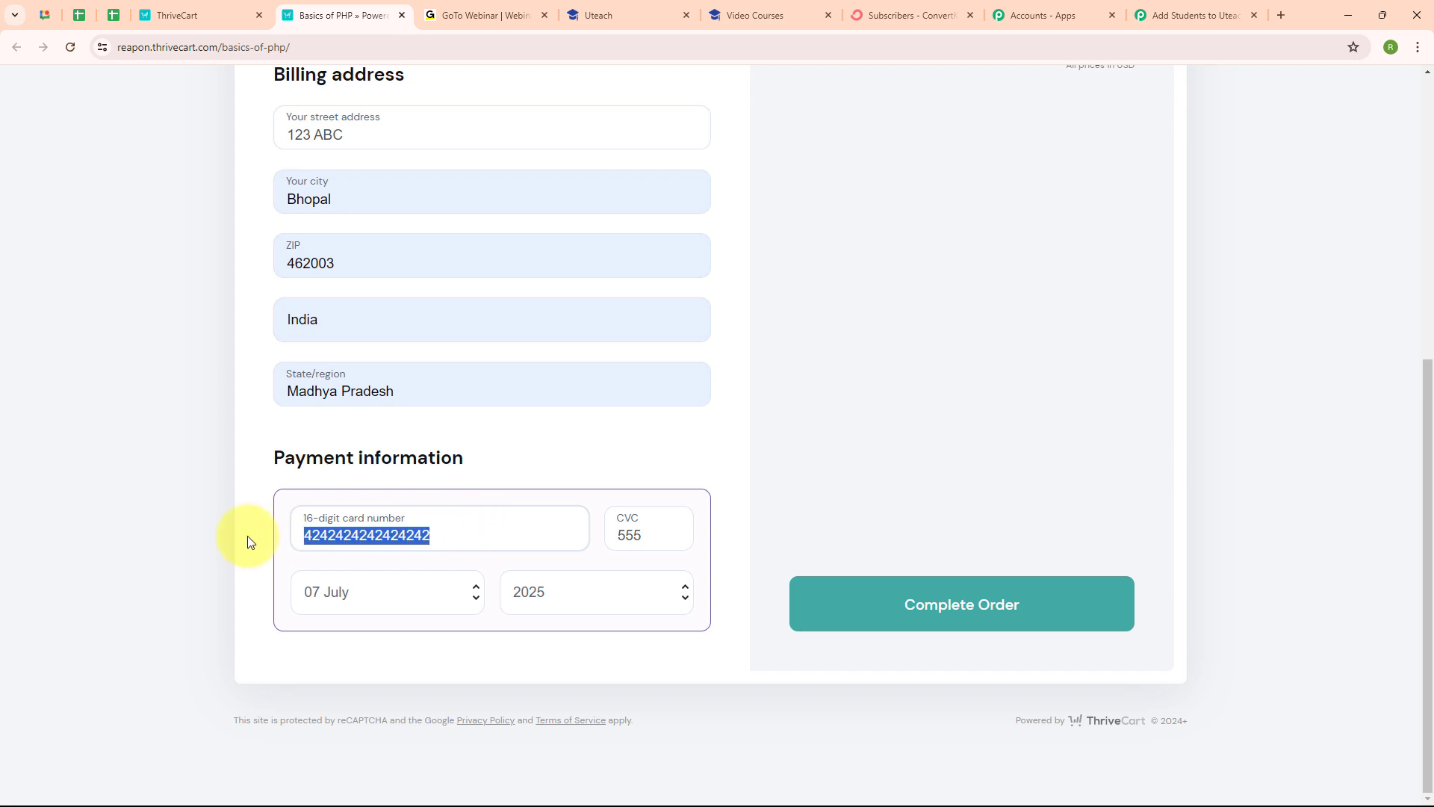
key("BackSpace")
type("4111111111111111")
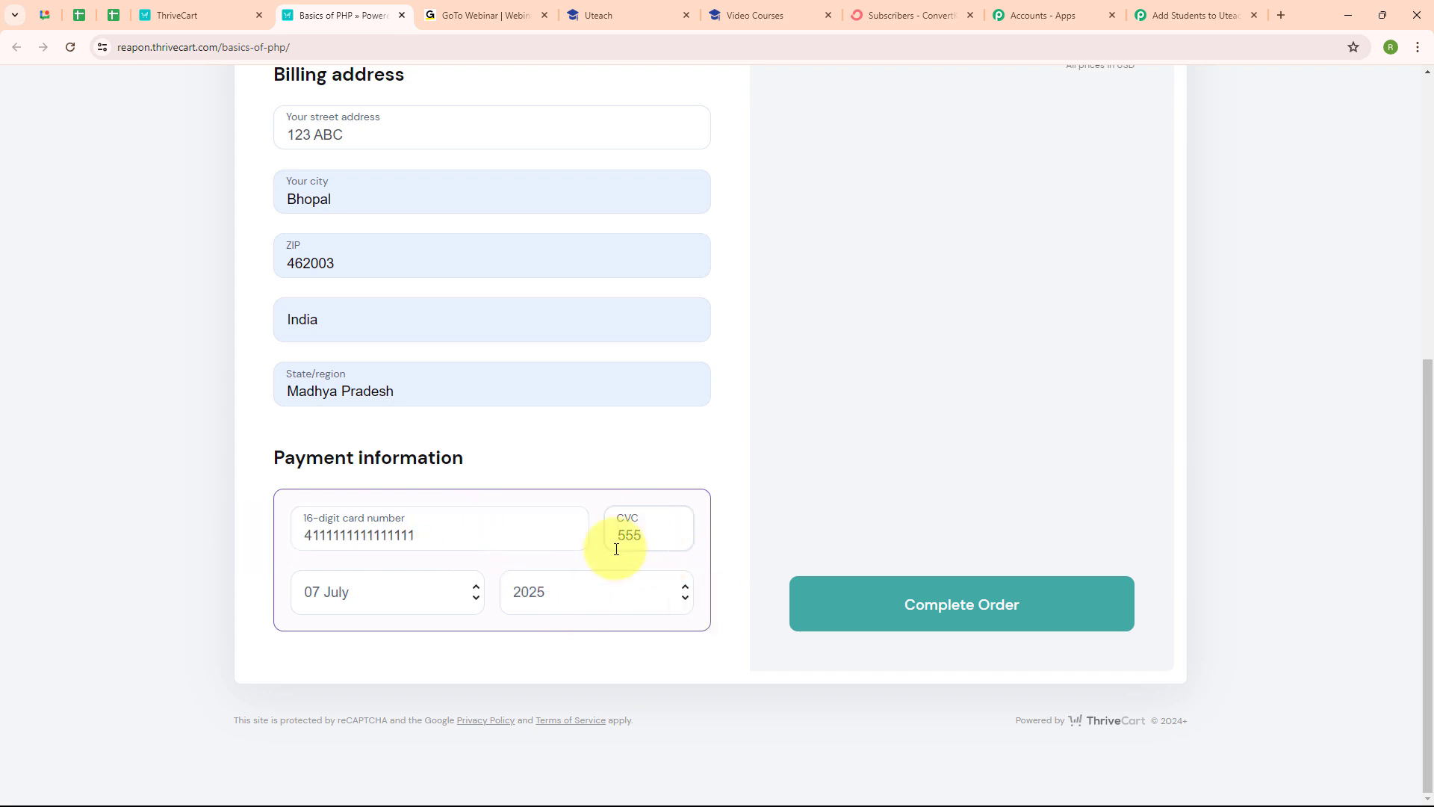
left_click(954, 617)
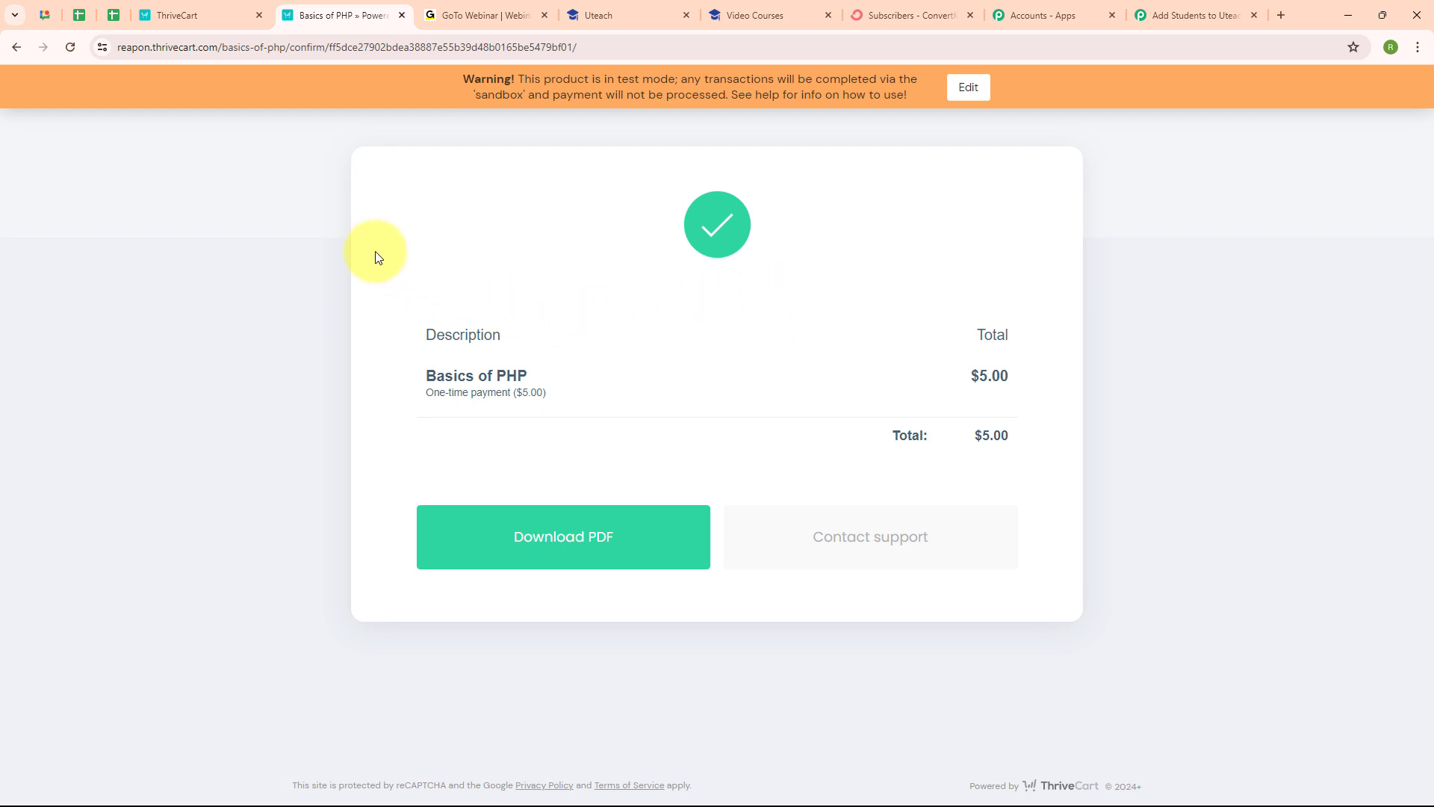
Step: Reload Uteach's students and confirm the newest student is enrolled in Basic's of PHP, then view ConvertKit
left_click(628, 6)
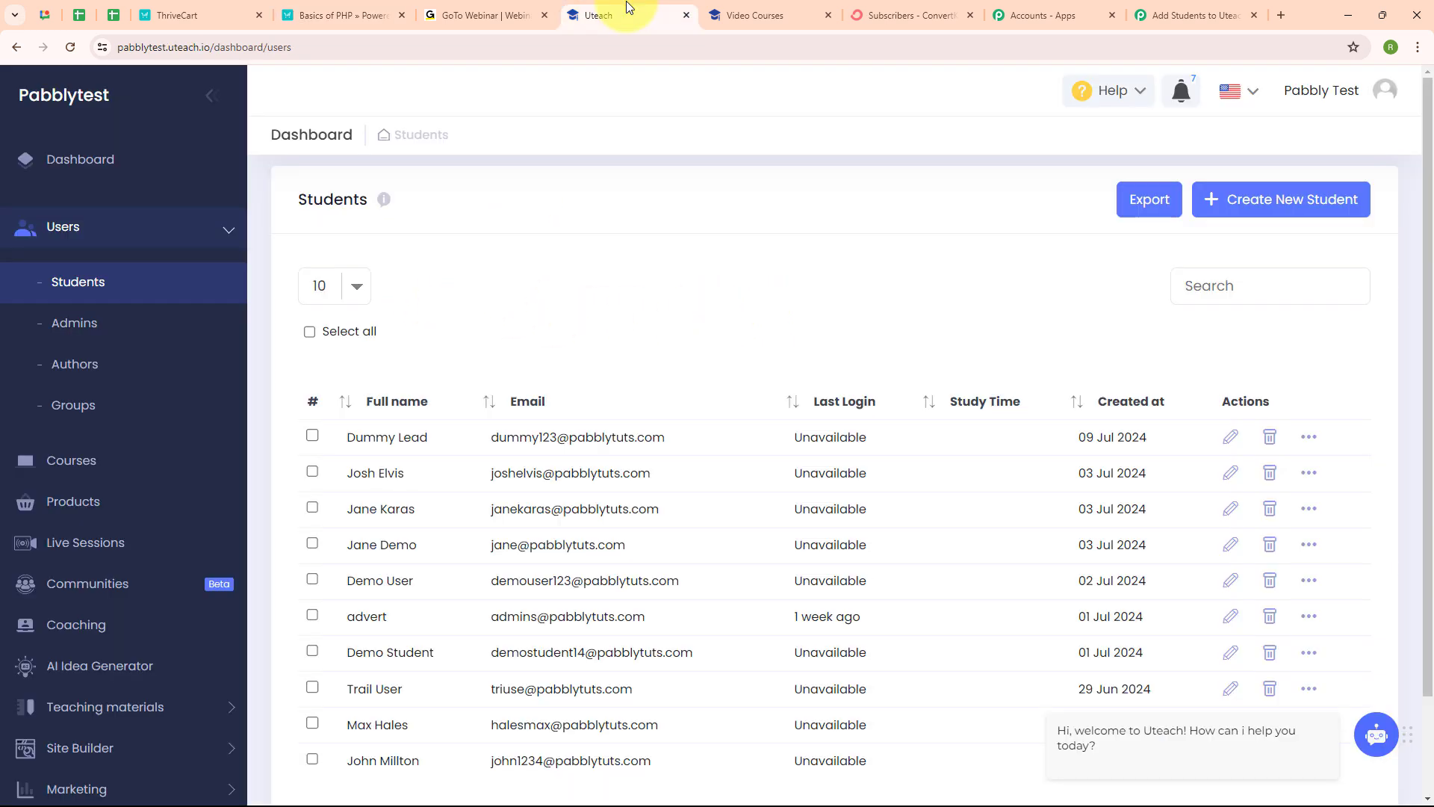
left_click(71, 47)
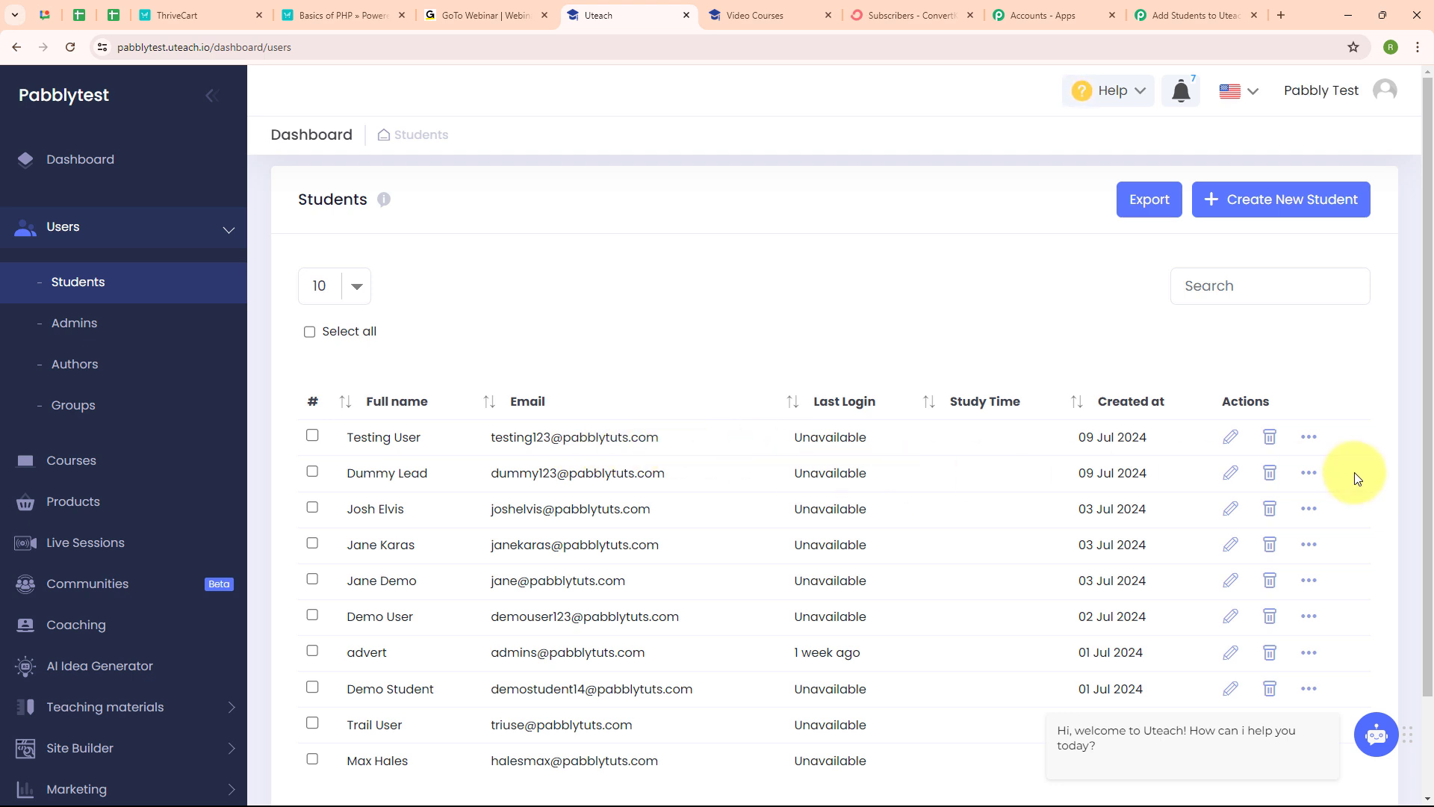
left_click(1307, 436)
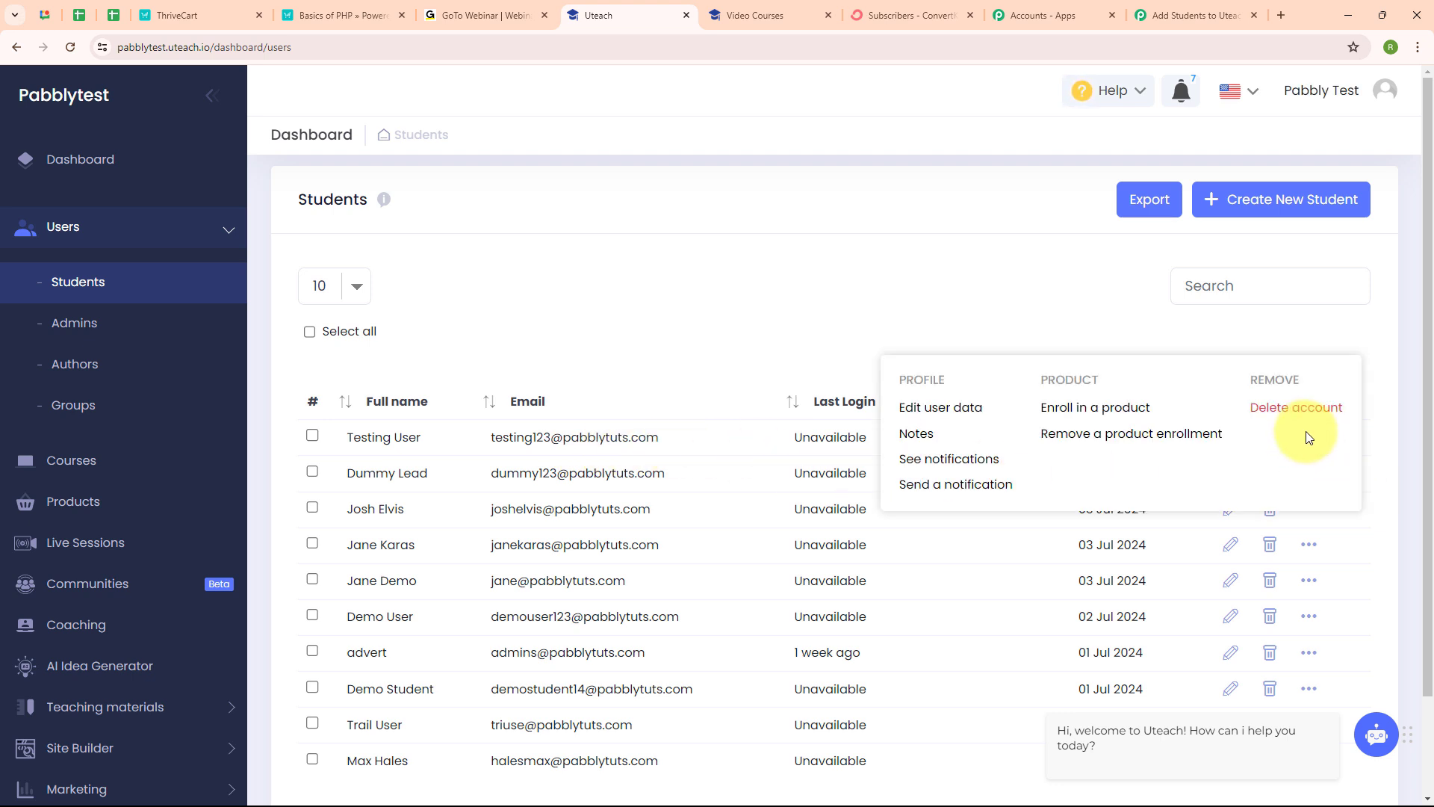
left_click(926, 409)
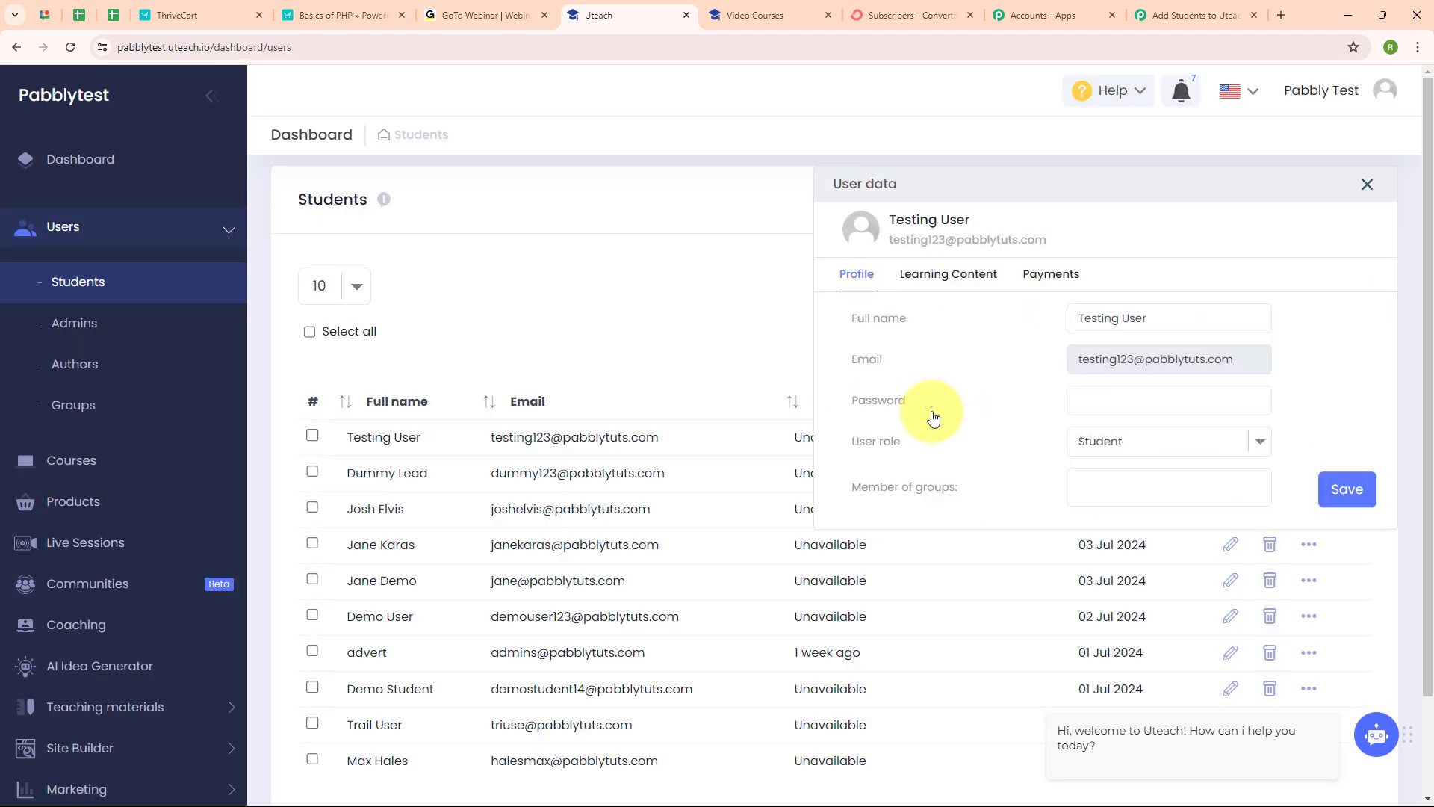
left_click(949, 276)
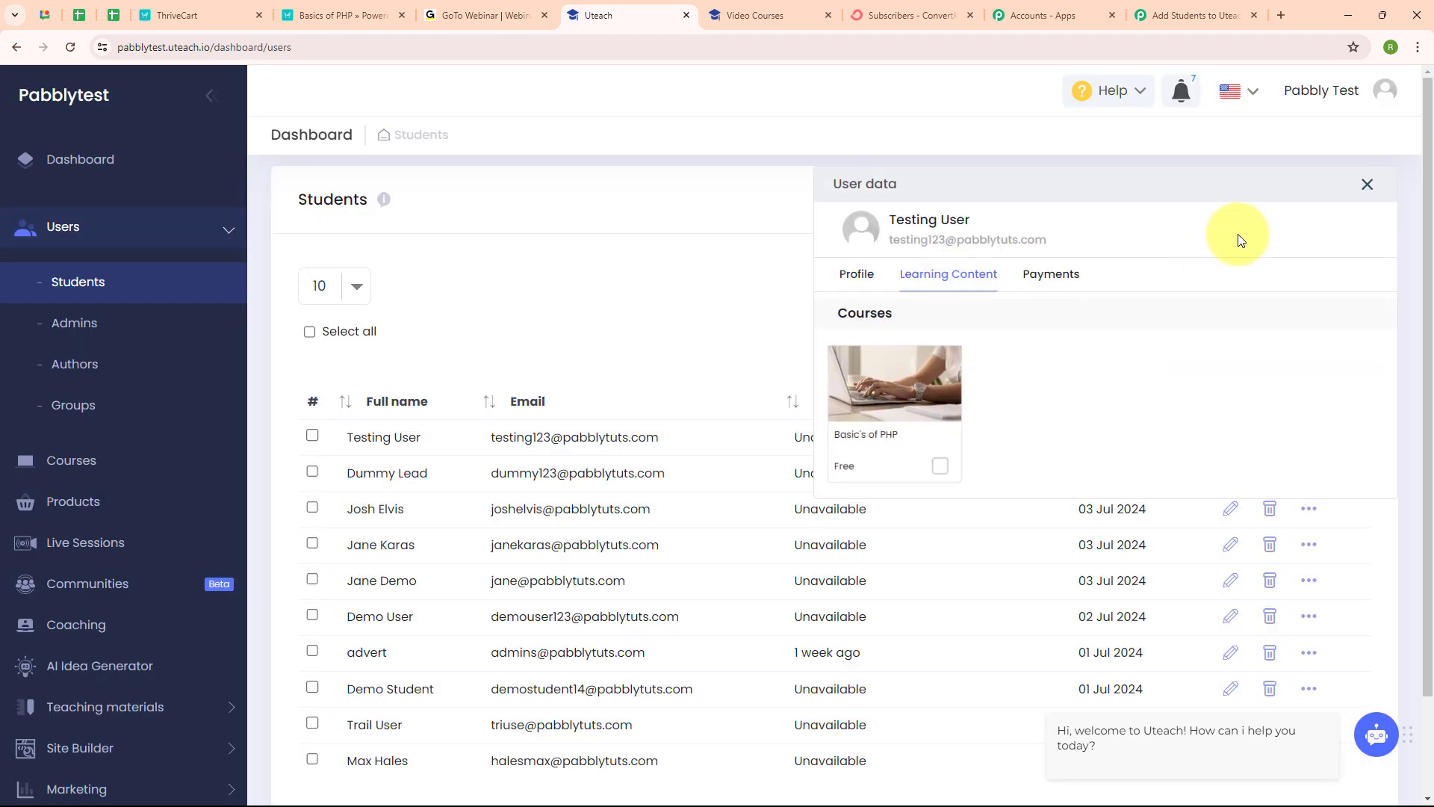
left_click(1367, 185)
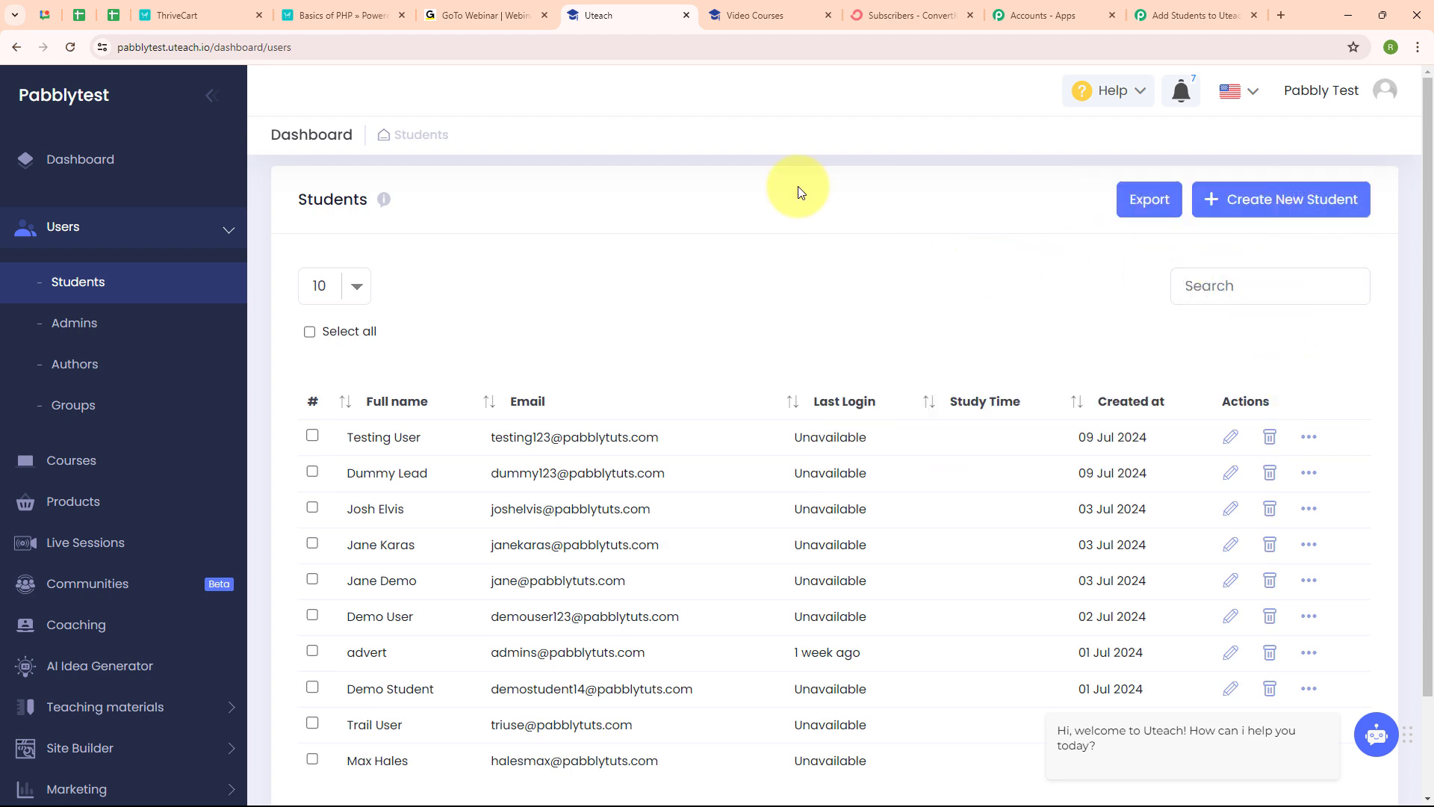
left_click(908, 15)
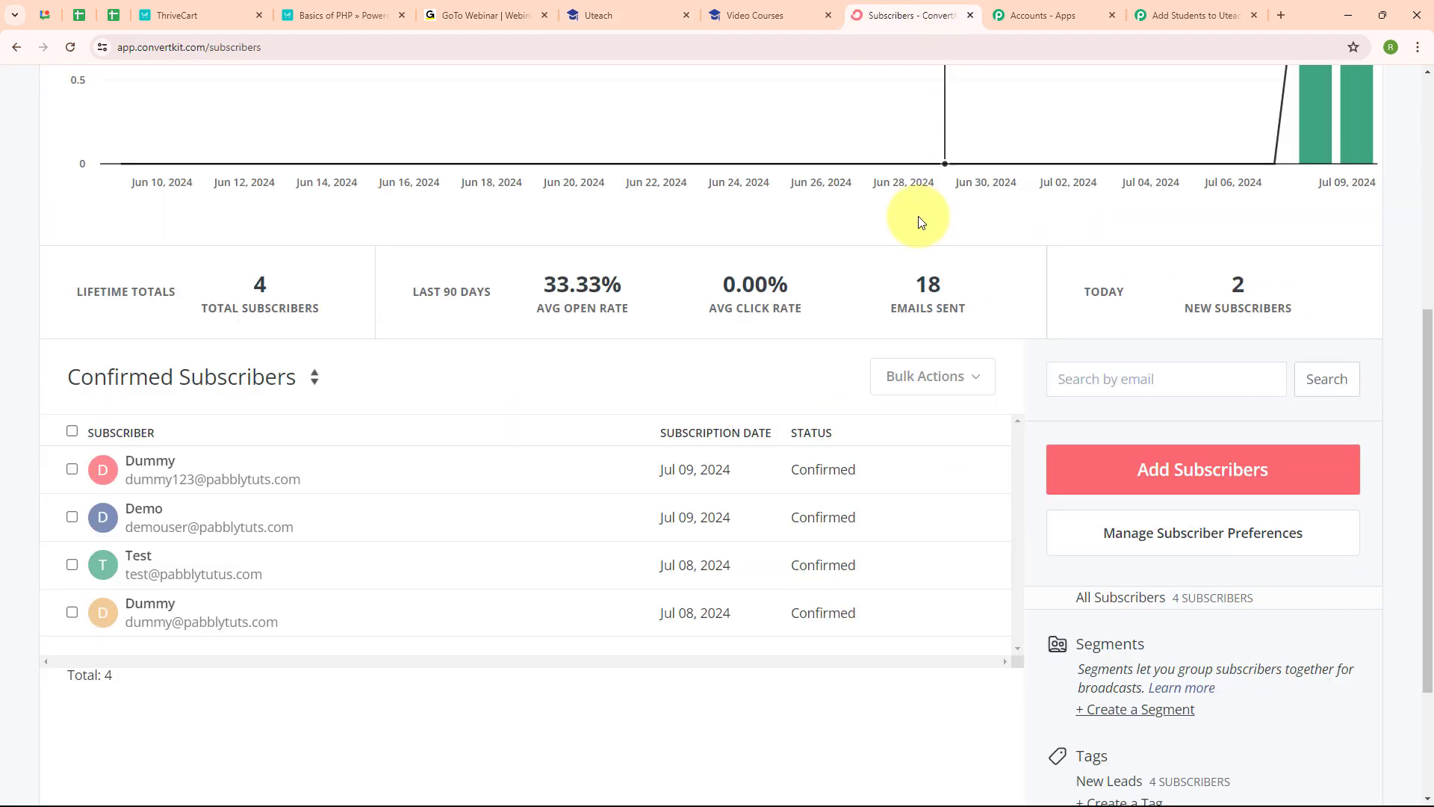
Step: Reload ConvertKit Subscribers to show the test buyer as the fifth subscriber, then return to Pabbly
left_click(69, 47)
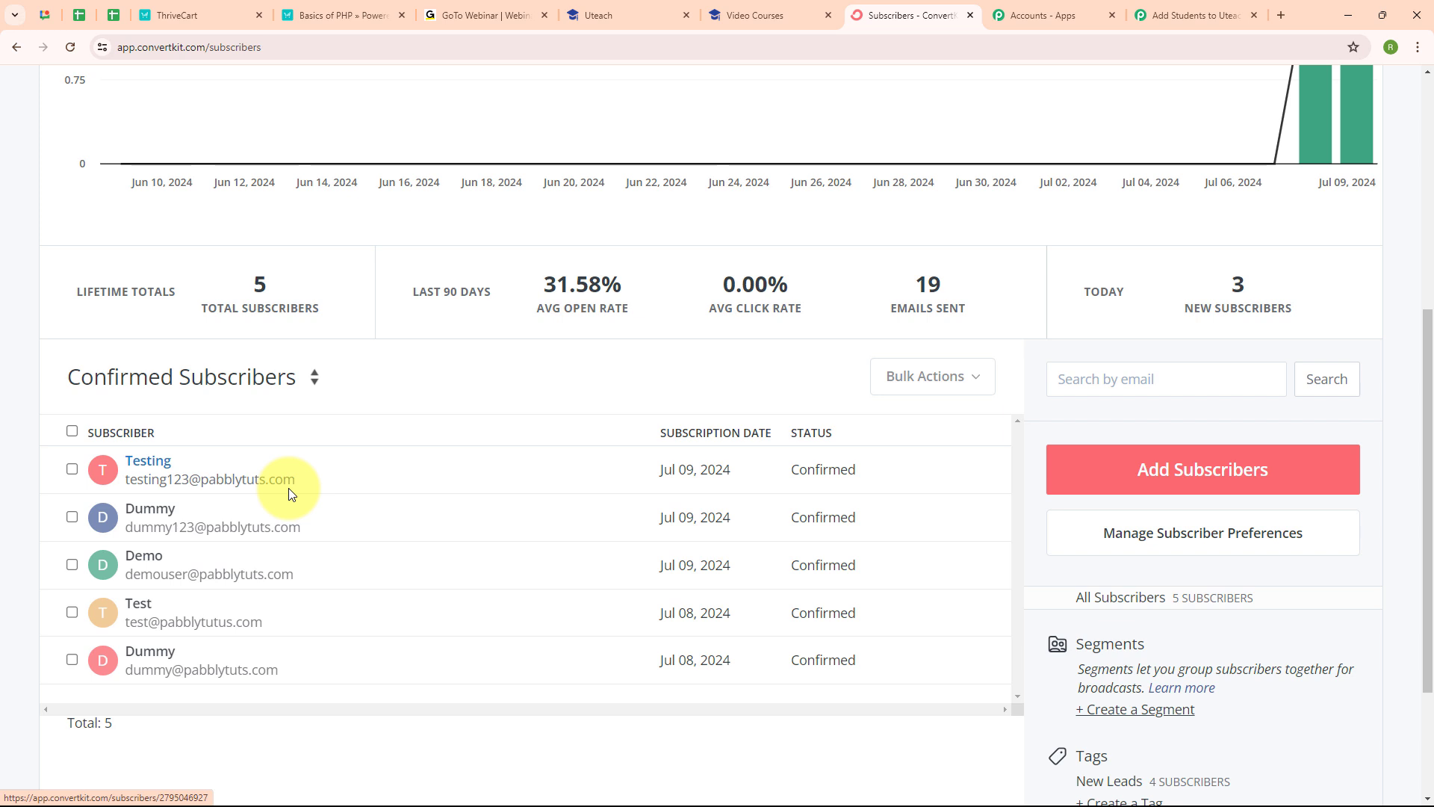
left_click(1190, 14)
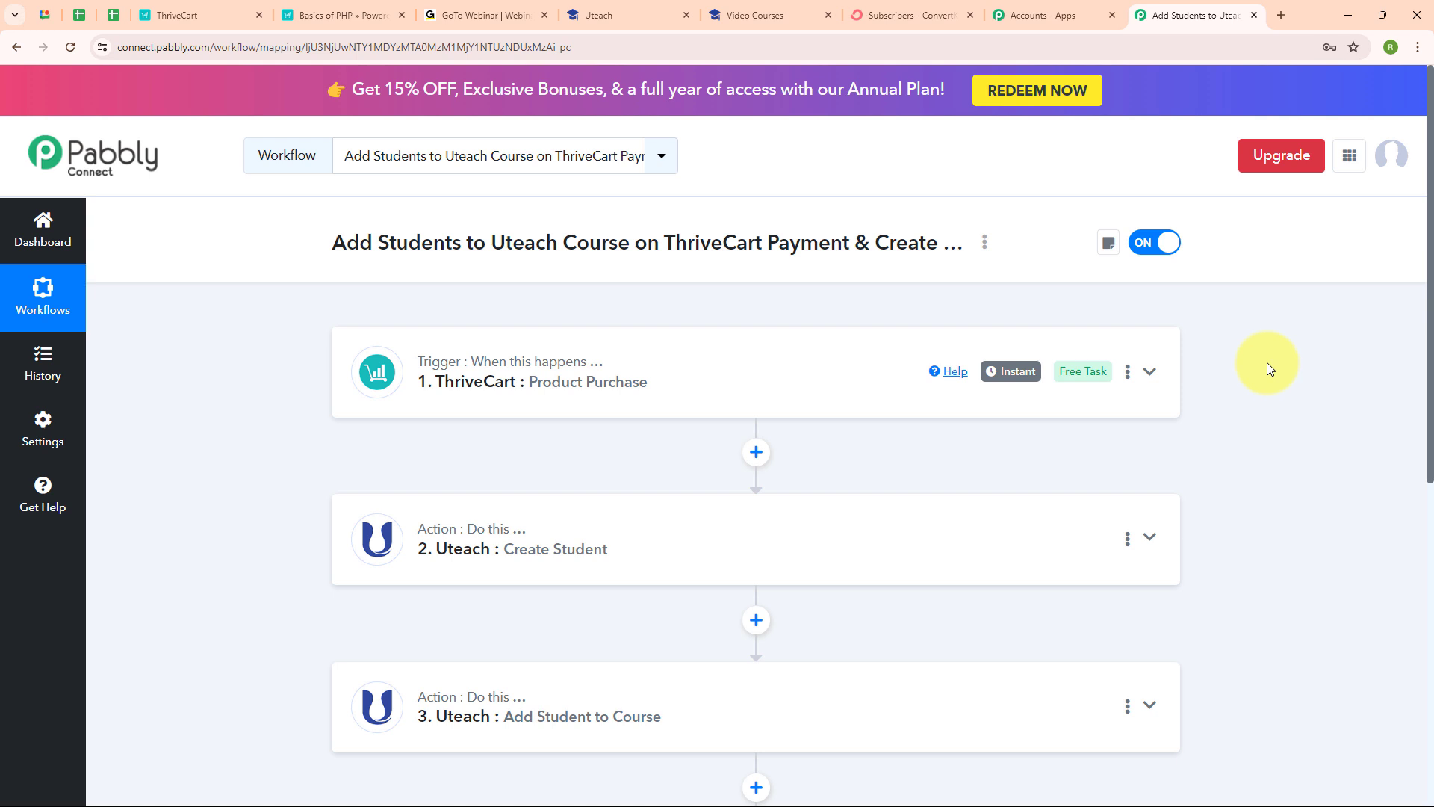
scroll(1266, 361, "down", 2)
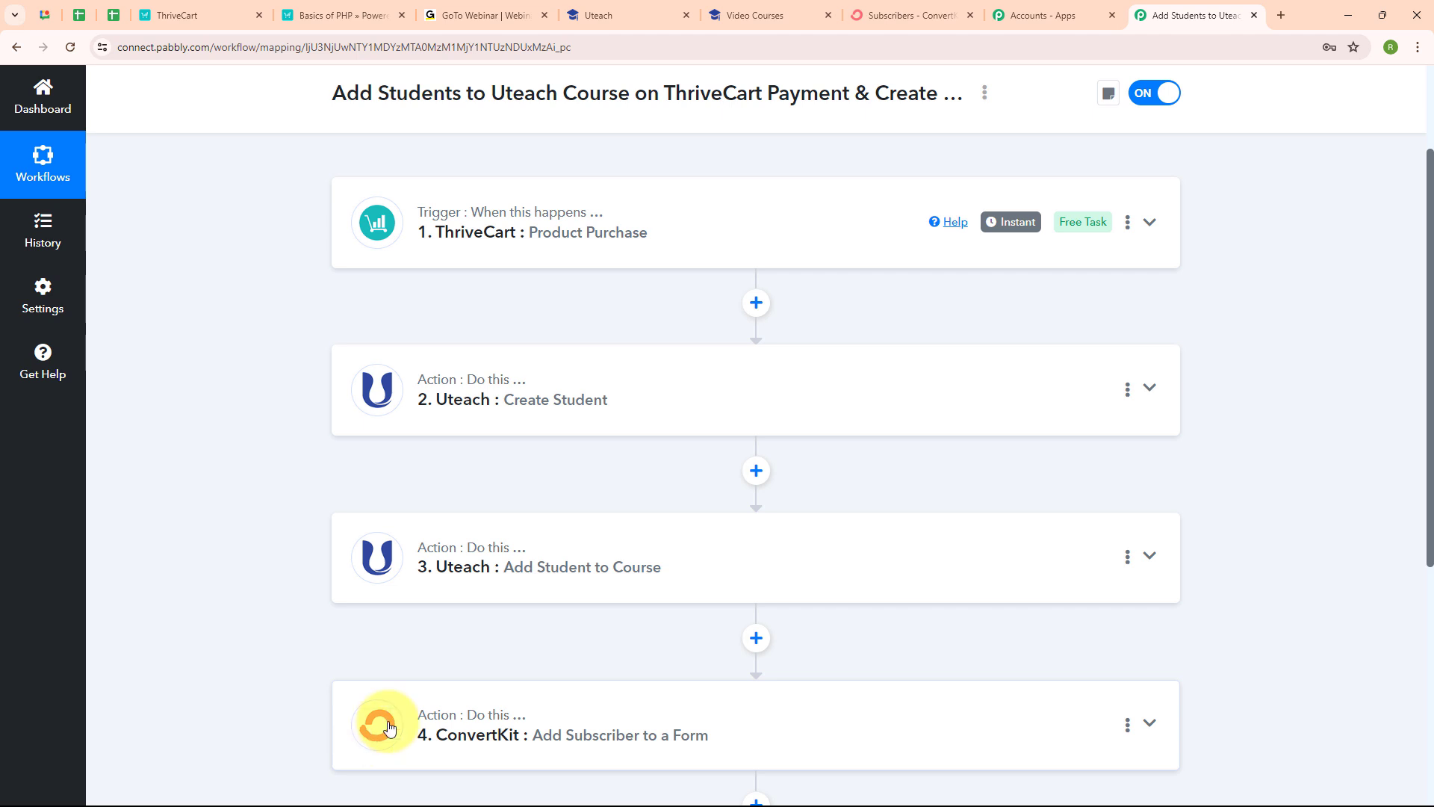
scroll(951, 486, "up", 2)
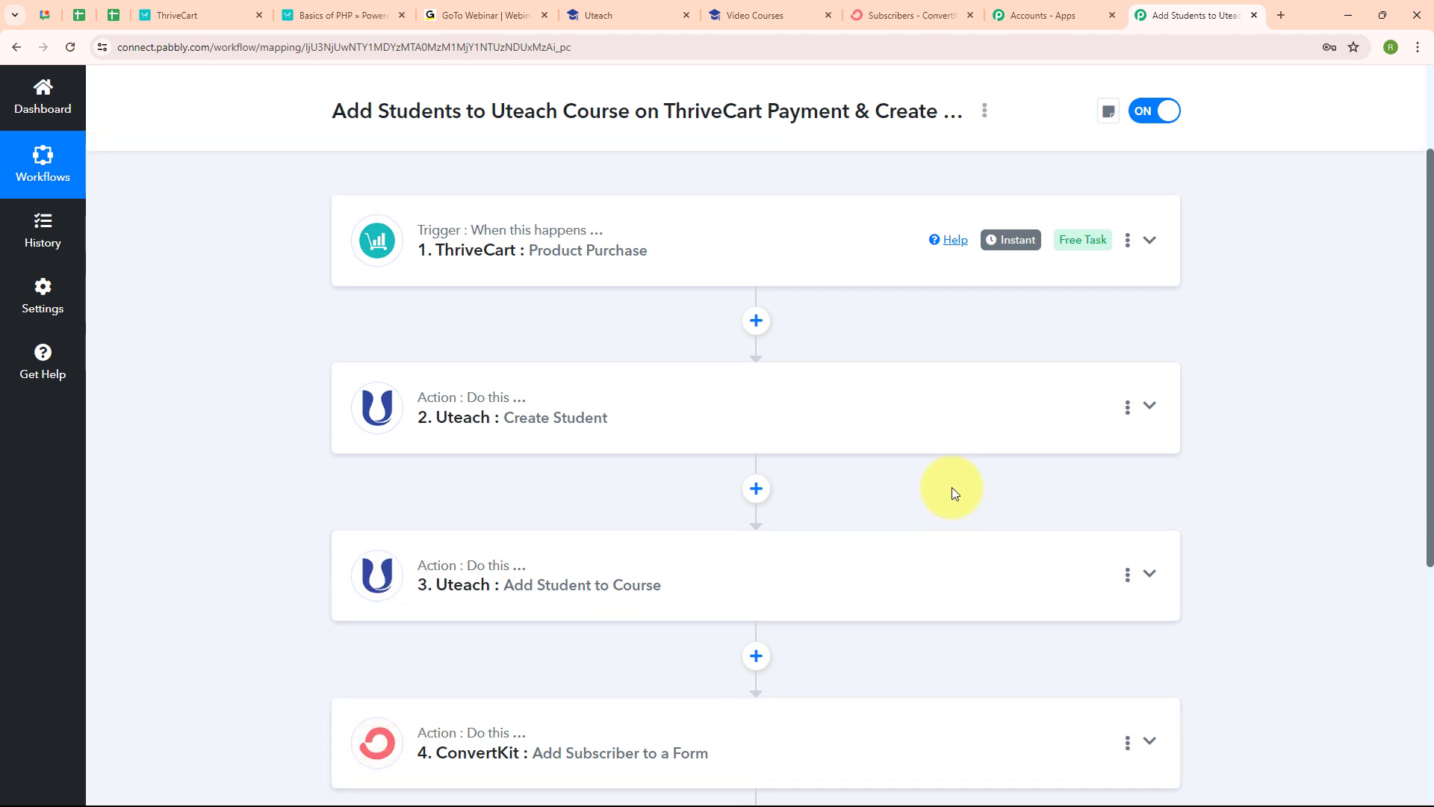